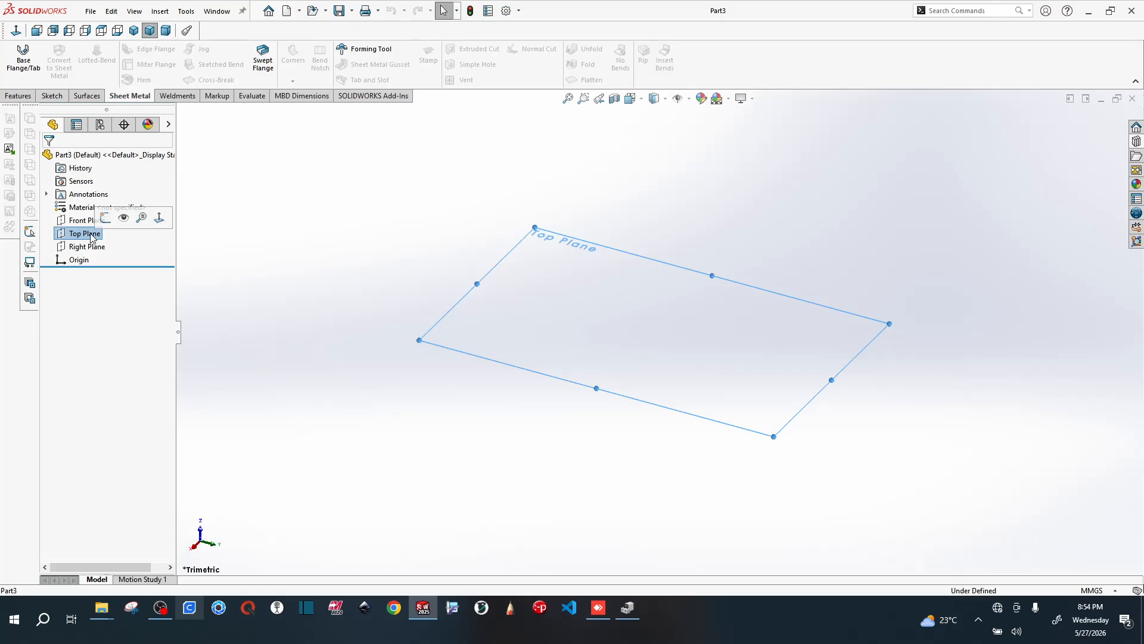
- Sketch a center rectangle about 104 mm by 56 mm on the Front Plane, centred on the origin
click(87, 219)
click(106, 205)
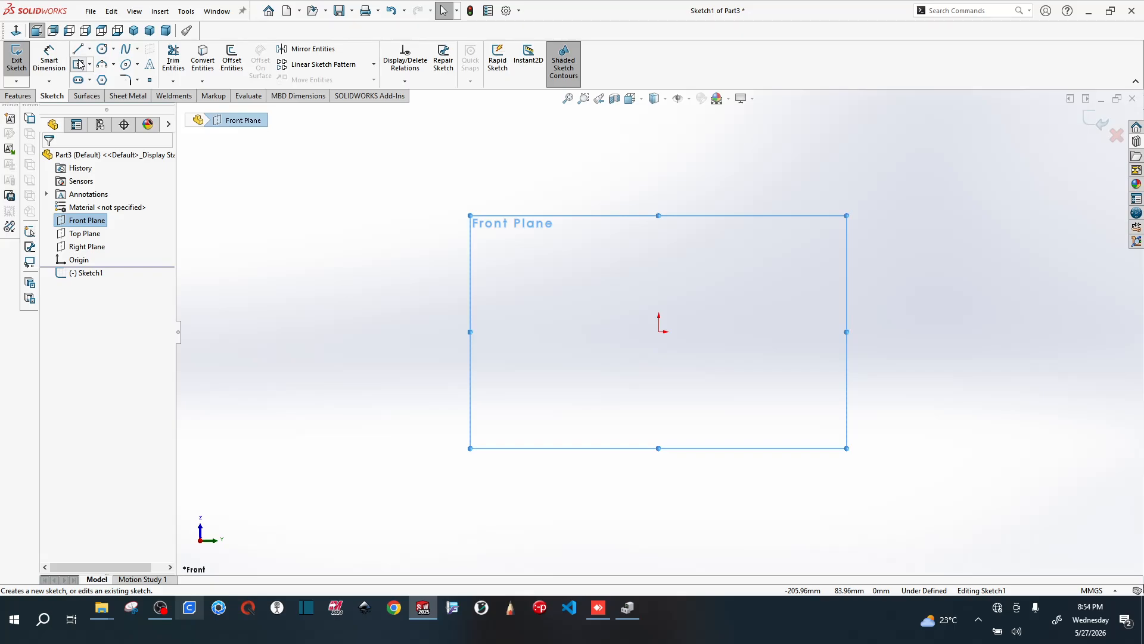
click(79, 64)
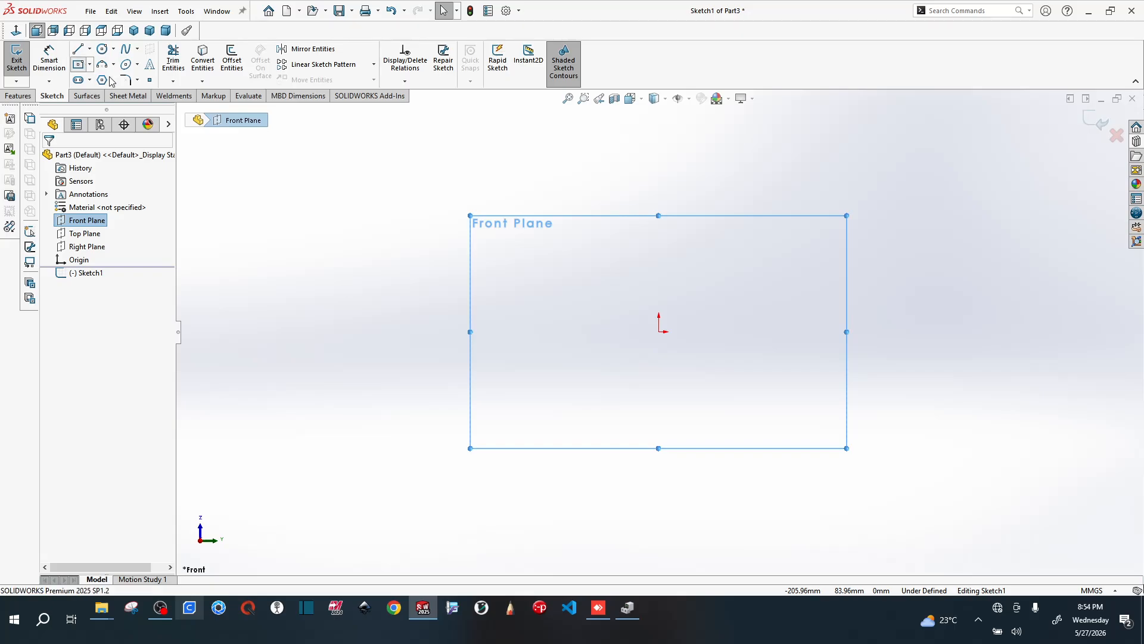
click(659, 332)
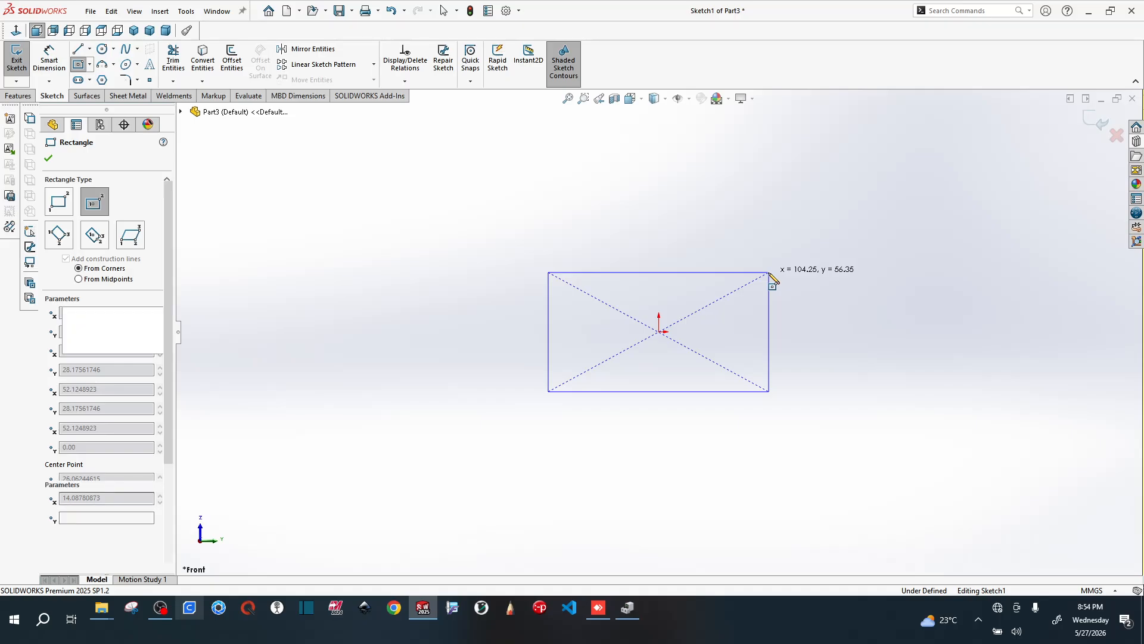
click(769, 272)
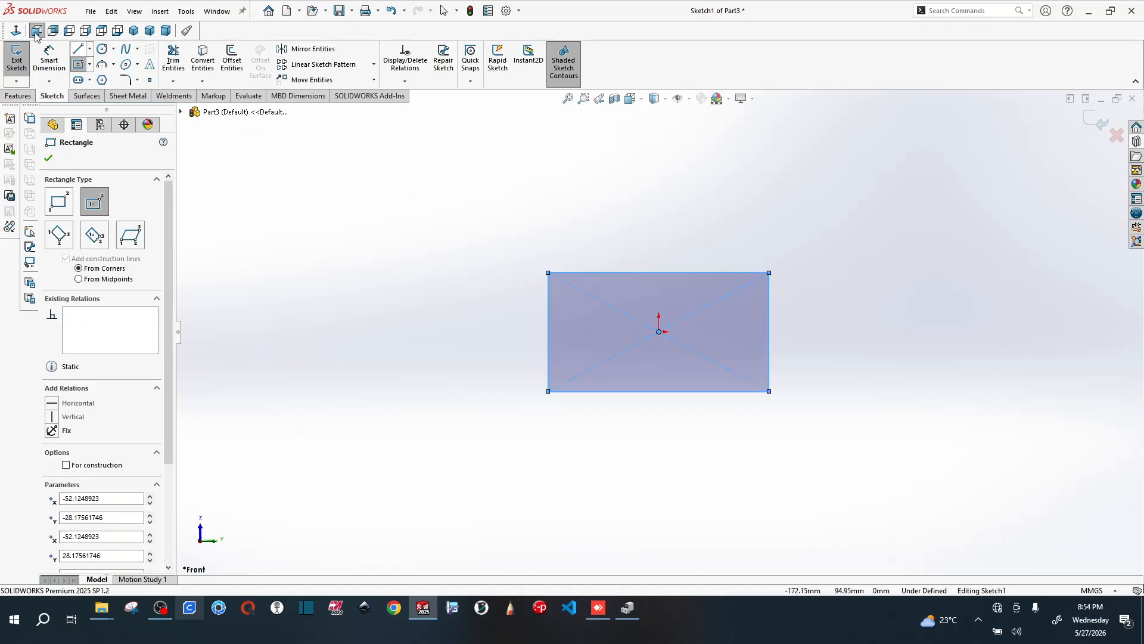
- Dimension the rectangle 100 mm wide and 60 mm high
click(49, 56)
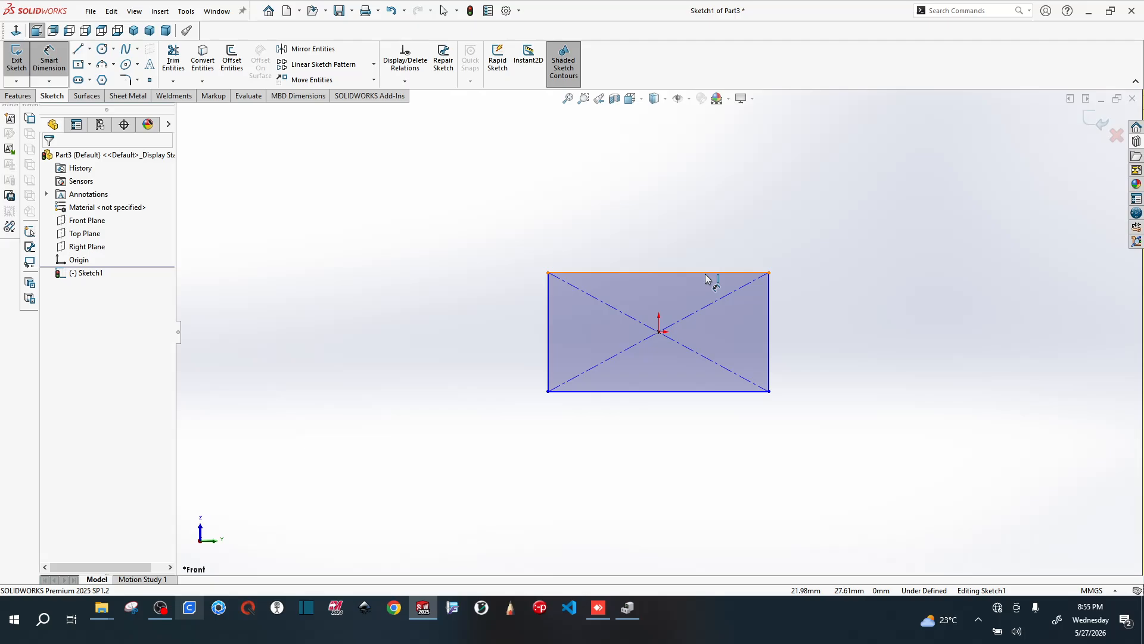
click(716, 239)
click(715, 238)
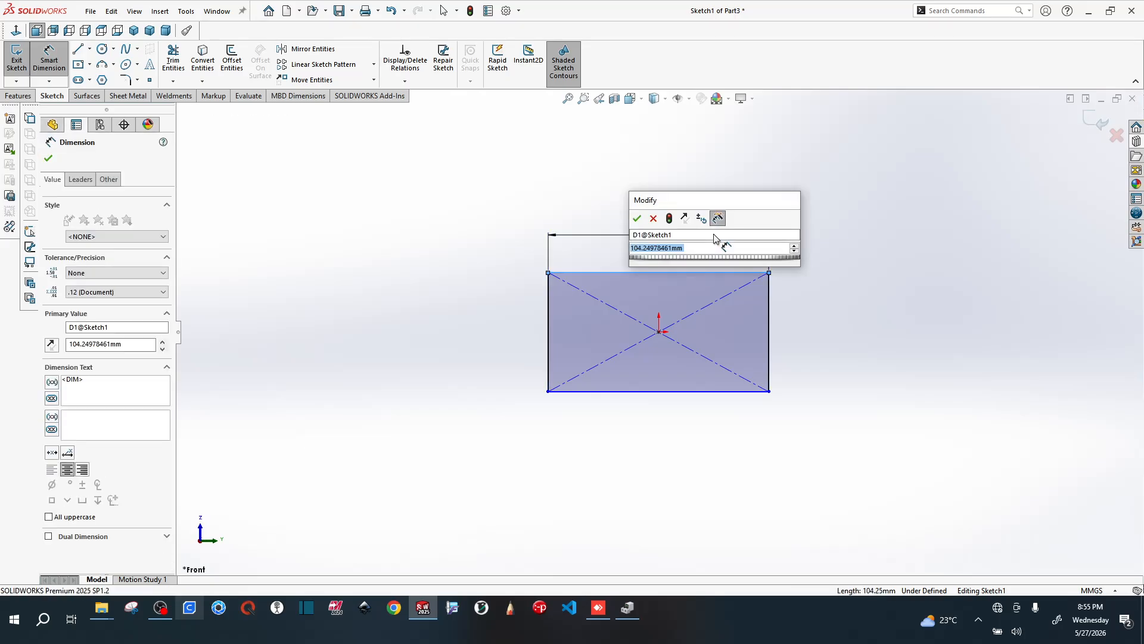
text(100)
key(Return)
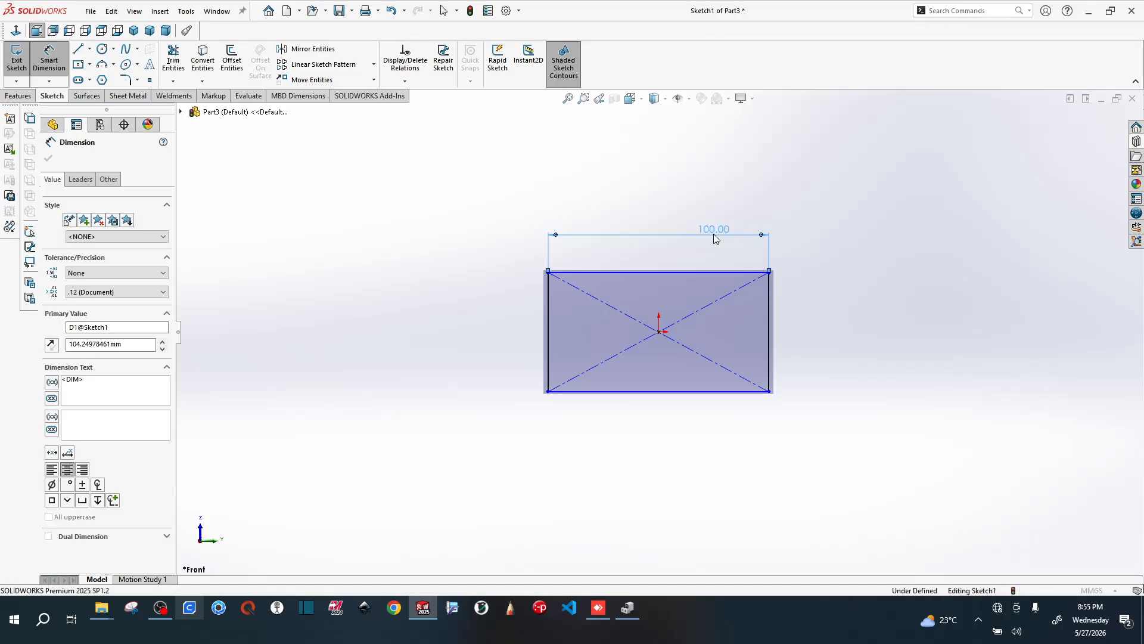
click(769, 317)
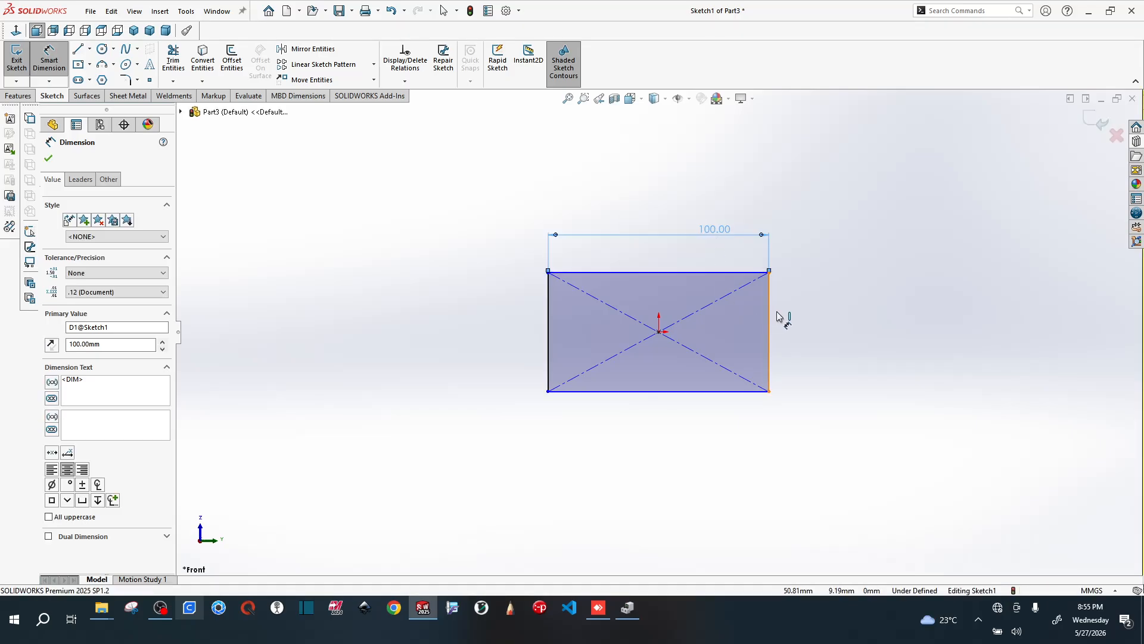
click(811, 306)
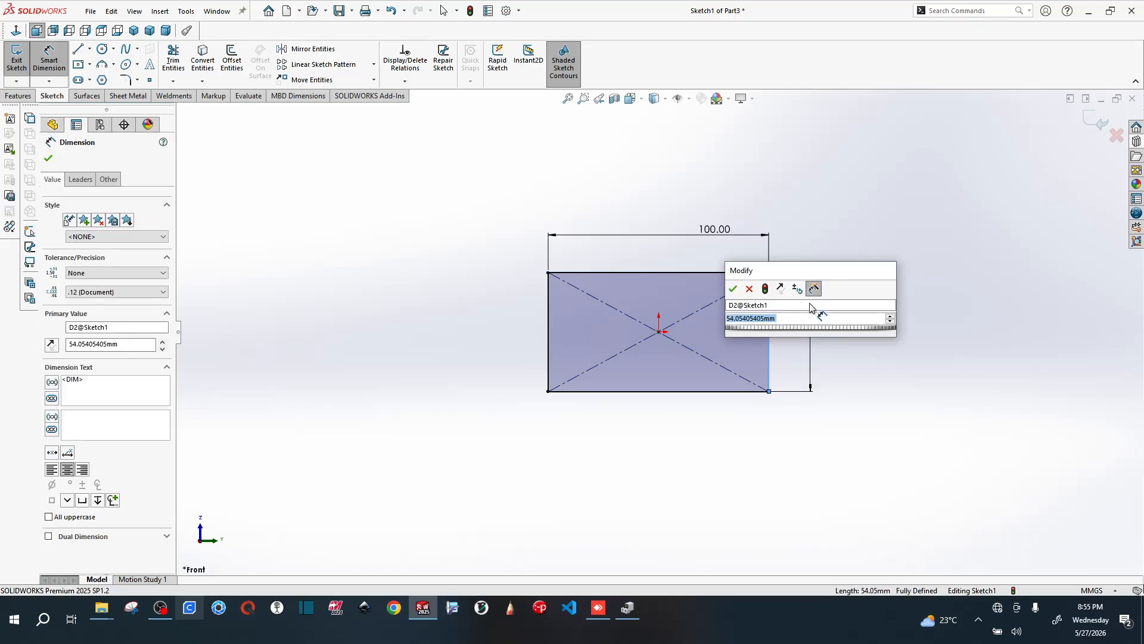
text(60)
key(Return)
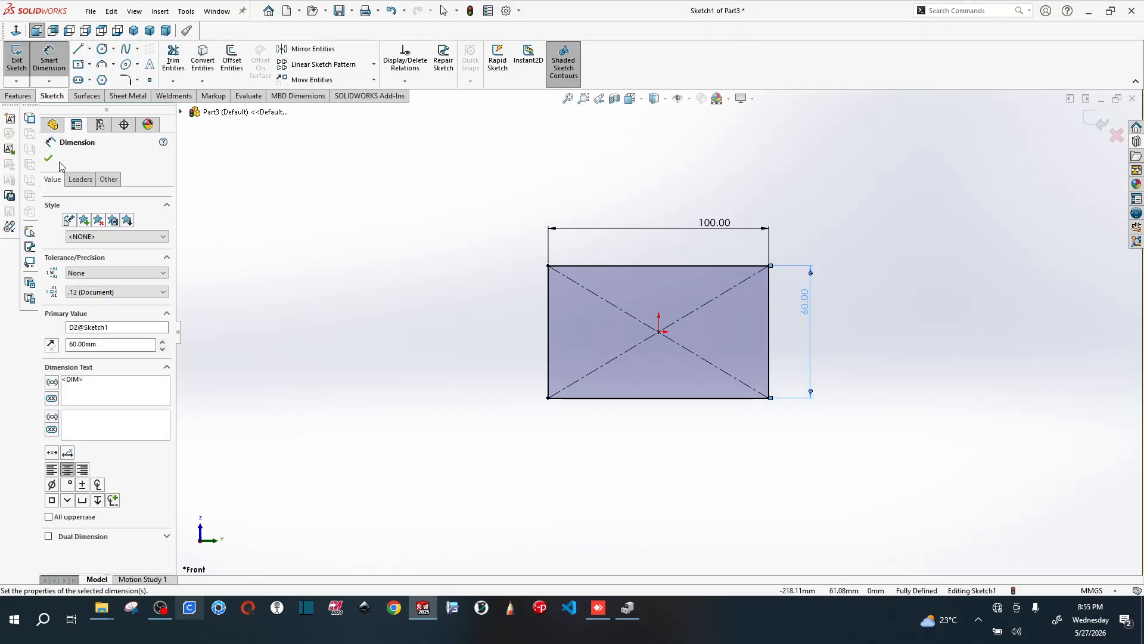
- Extrude the rectangle into a solid block with the Mid Plane end condition, raising the depth to about 150 mm
click(18, 96)
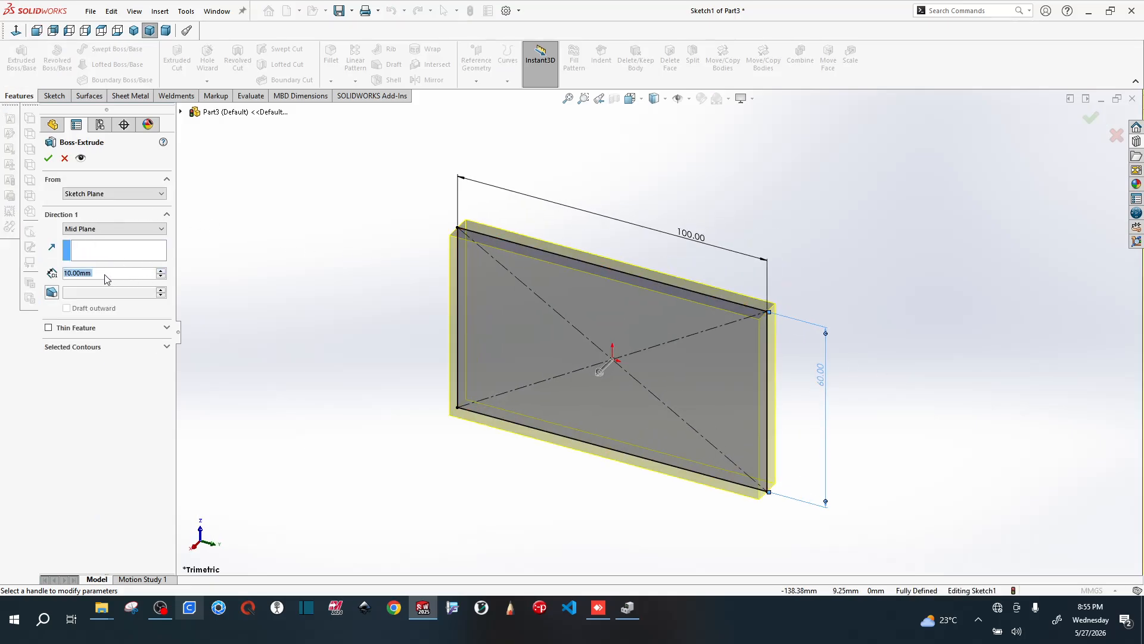
scroll(168, 275, up, 3)
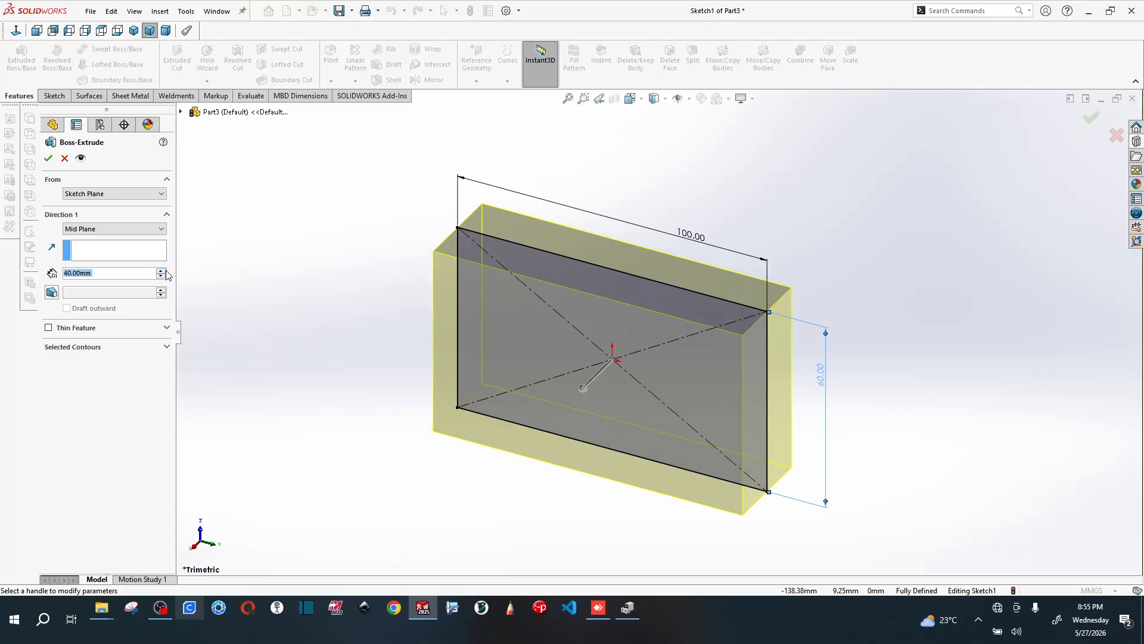
scroll(168, 275, up, 7)
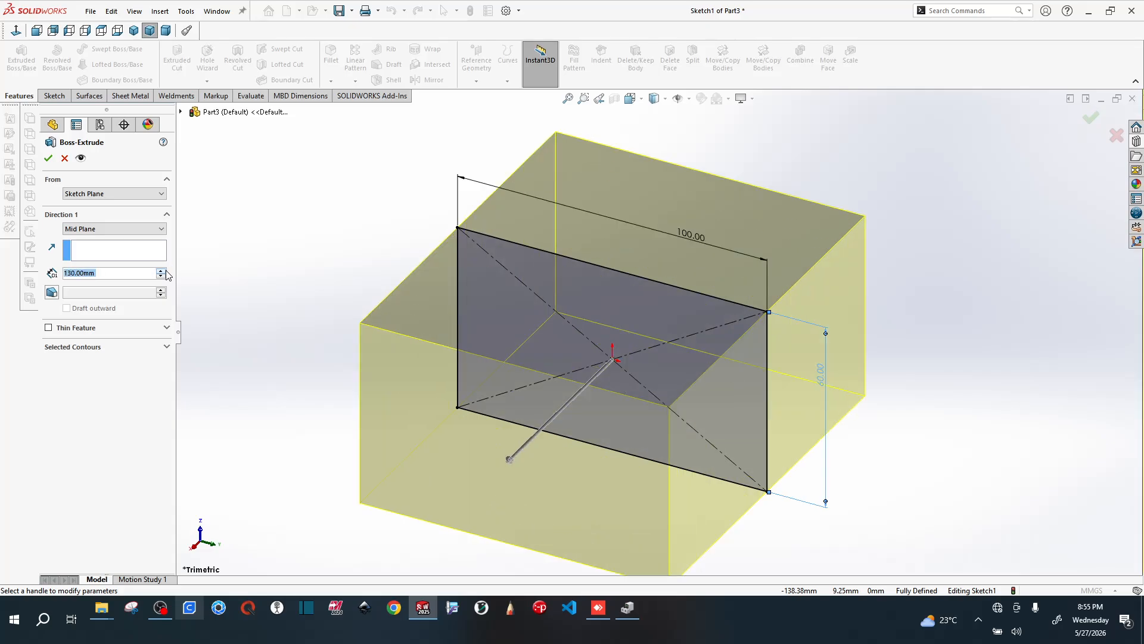
scroll(165, 274, up, 1)
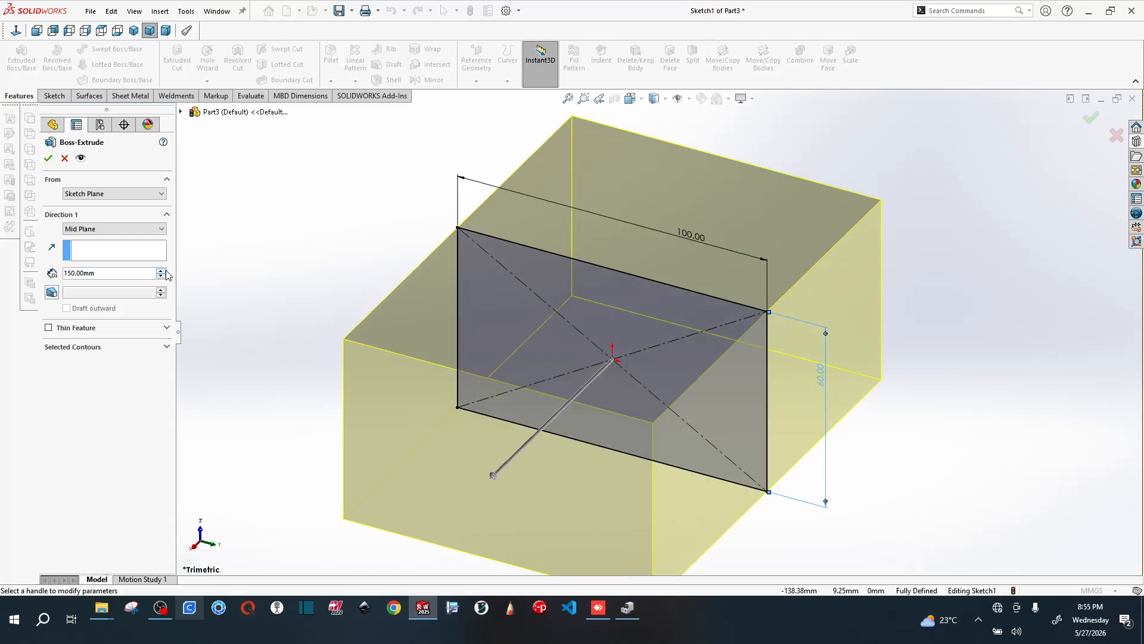
click(47, 159)
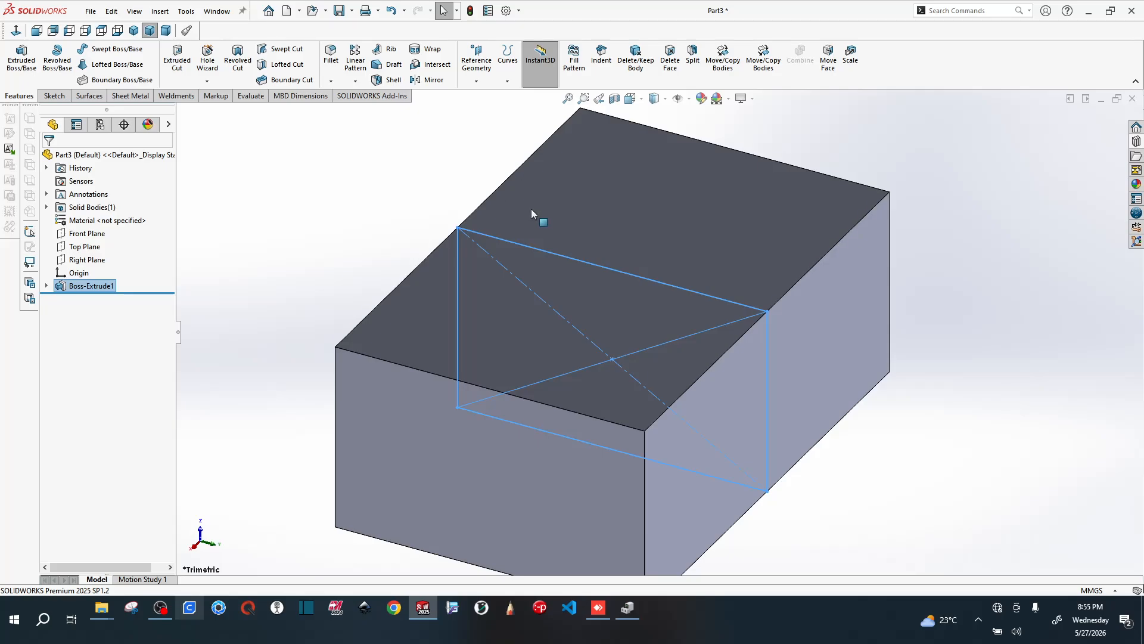
click(336, 216)
scroll(431, 234, up, 3)
scroll(642, 353, down, 2)
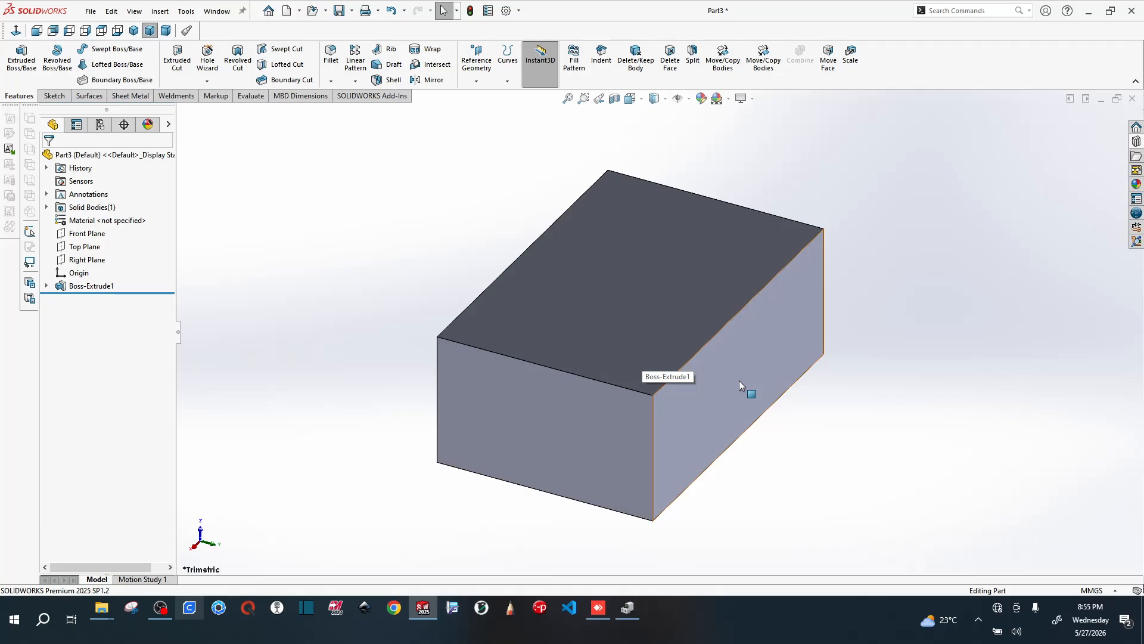
scroll(712, 383, up, 2)
scroll(708, 390, down, 1)
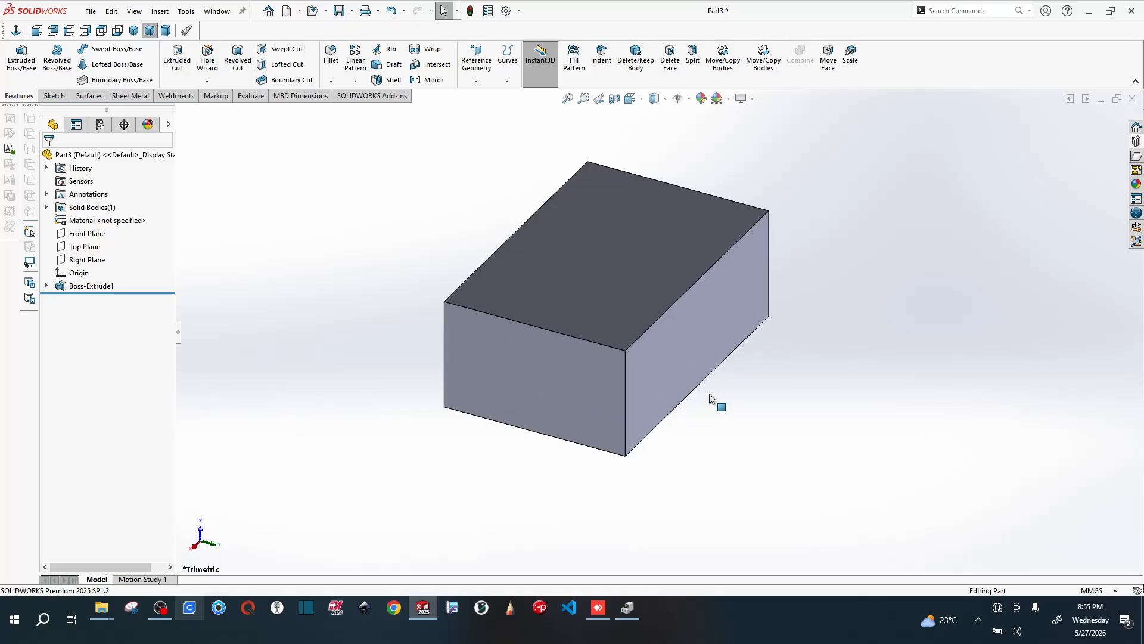
scroll(699, 363, down, 2)
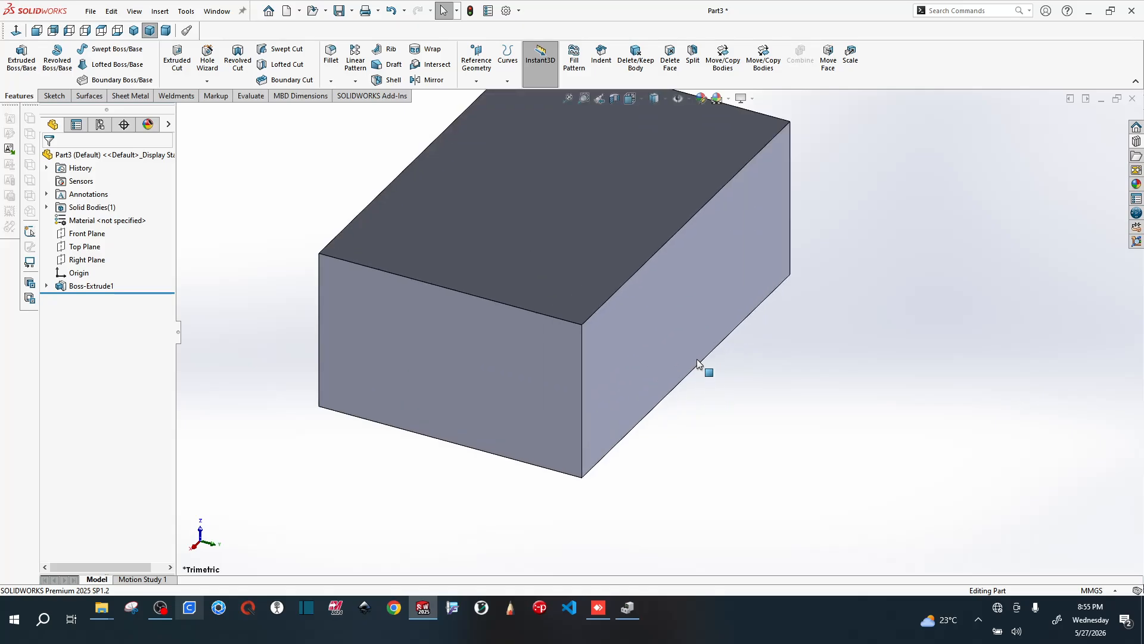
- Set up a Convert to Sheet Metal with the block's bottom face as fixed face and its two short bottom edges as bend edges
click(130, 95)
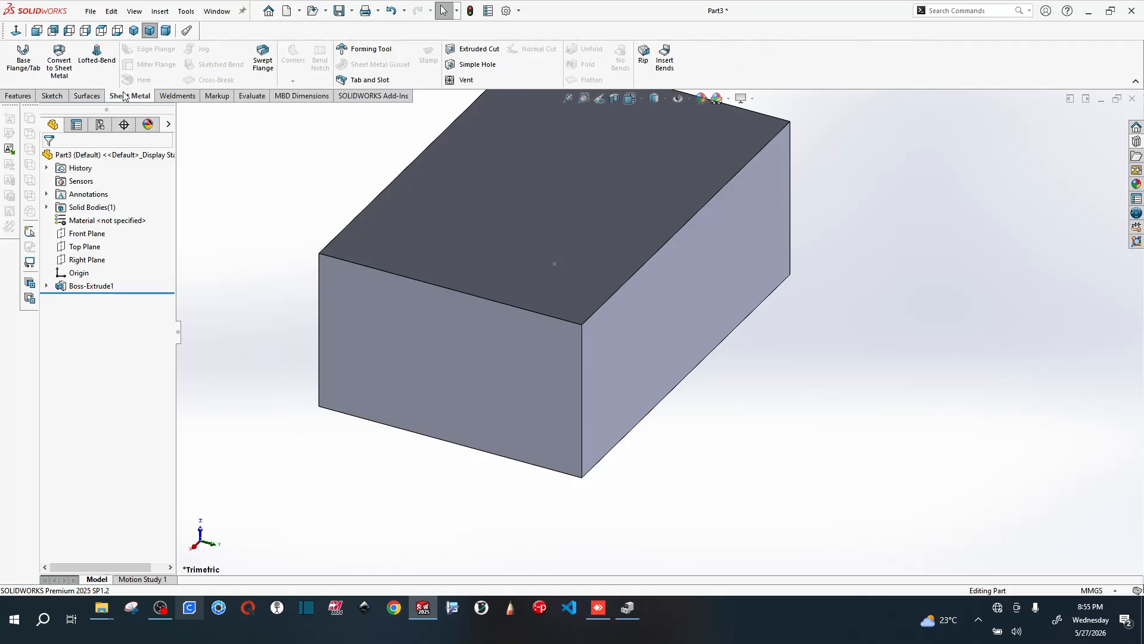
click(59, 62)
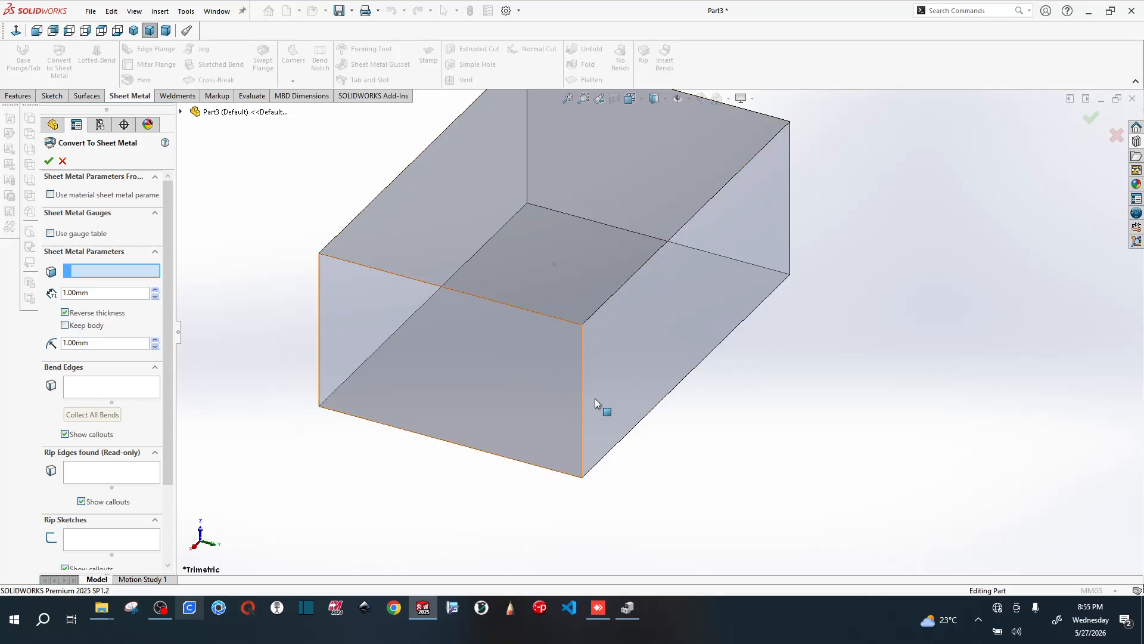
middle_drag(595, 398, 557, 298)
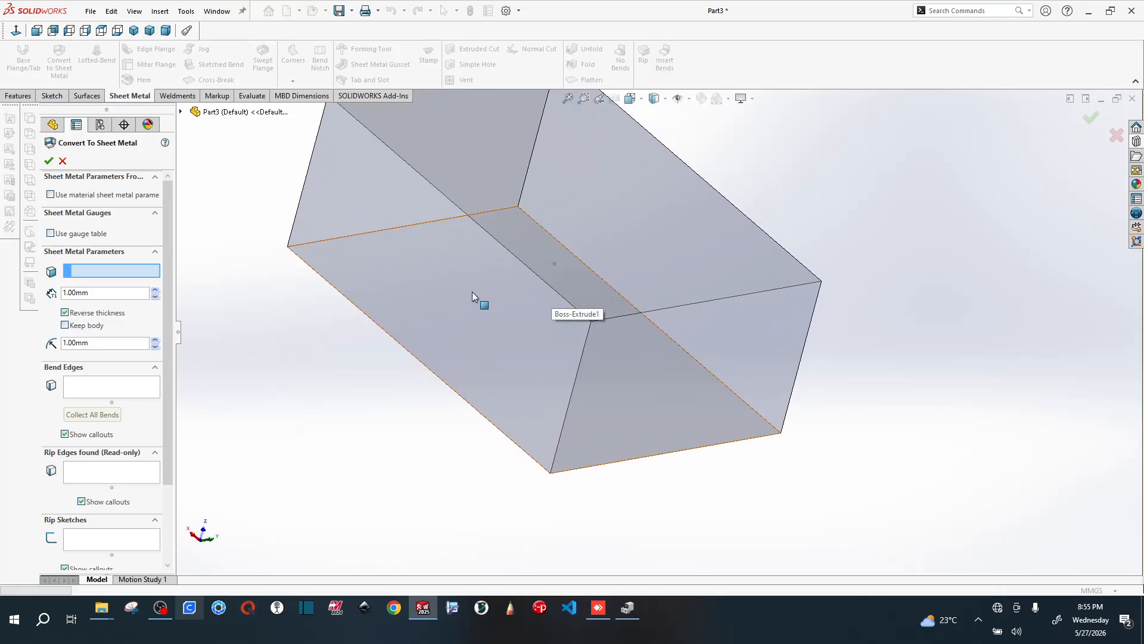
click(472, 292)
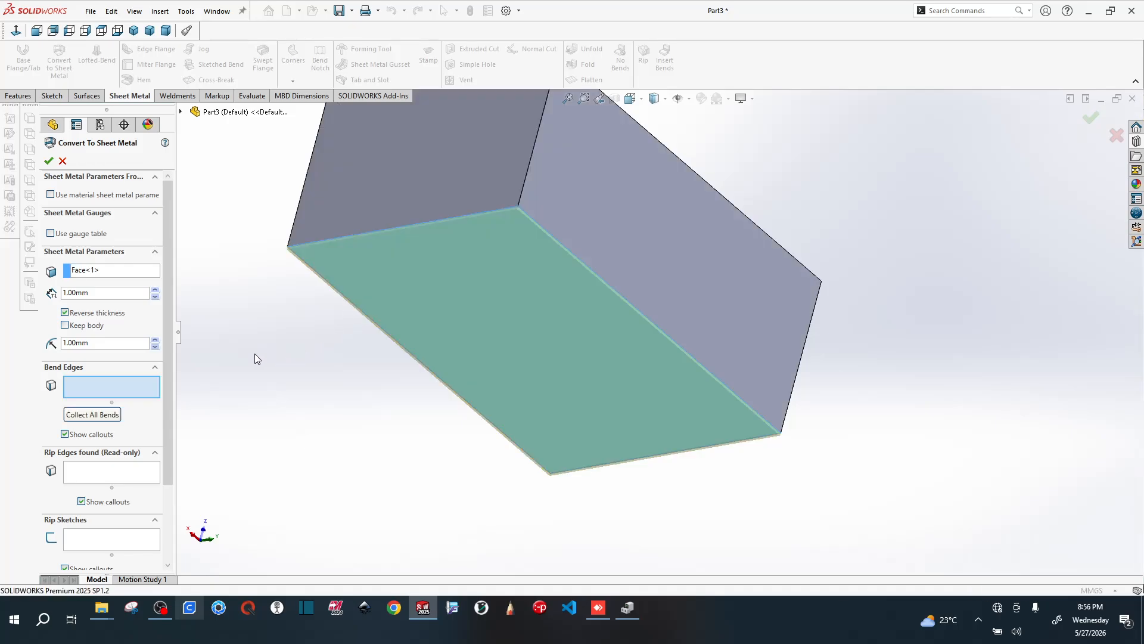
click(383, 234)
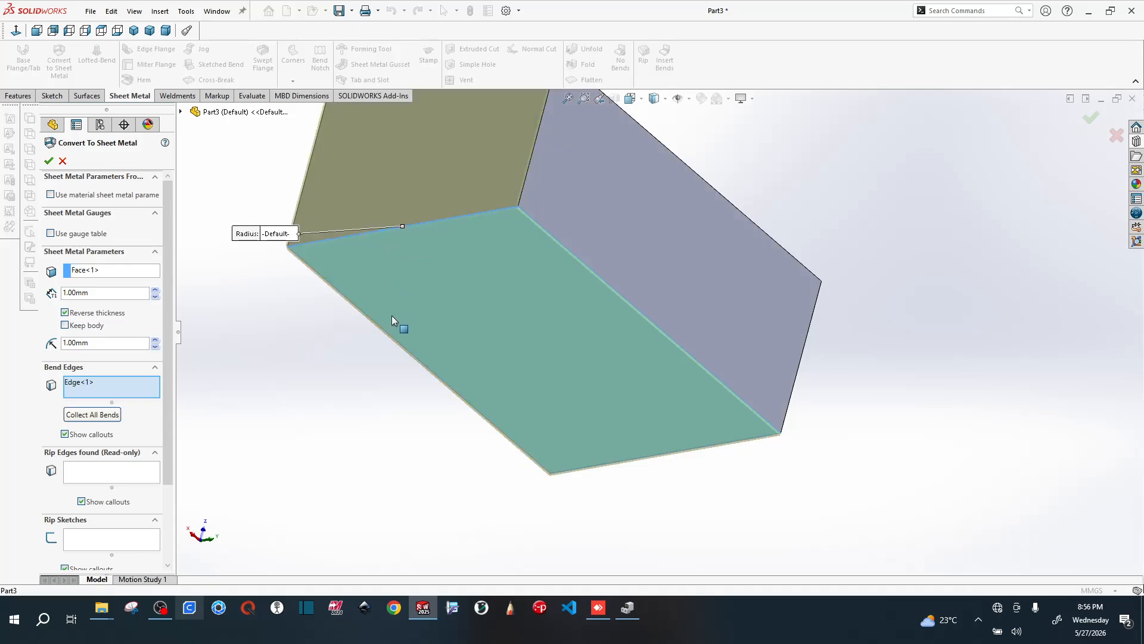
click(655, 456)
- Turn off Reverse thickness, enable Keep body, and complete the sheet metal conversion
middle_drag(806, 486, 708, 528)
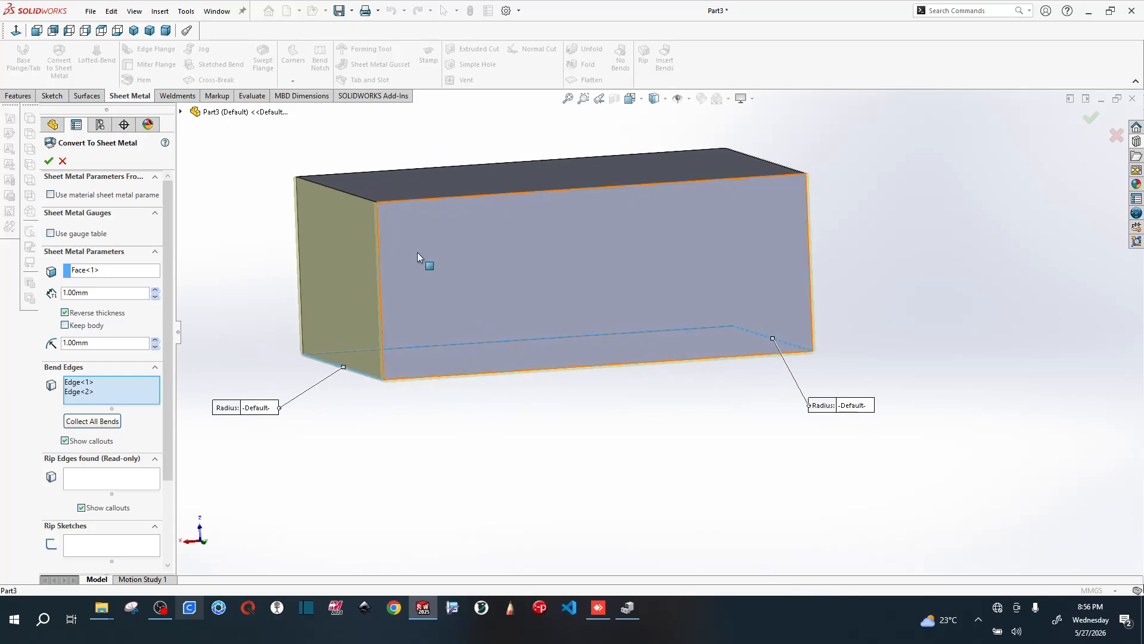
scroll(414, 241, down, 5)
scroll(188, 297, down, 1)
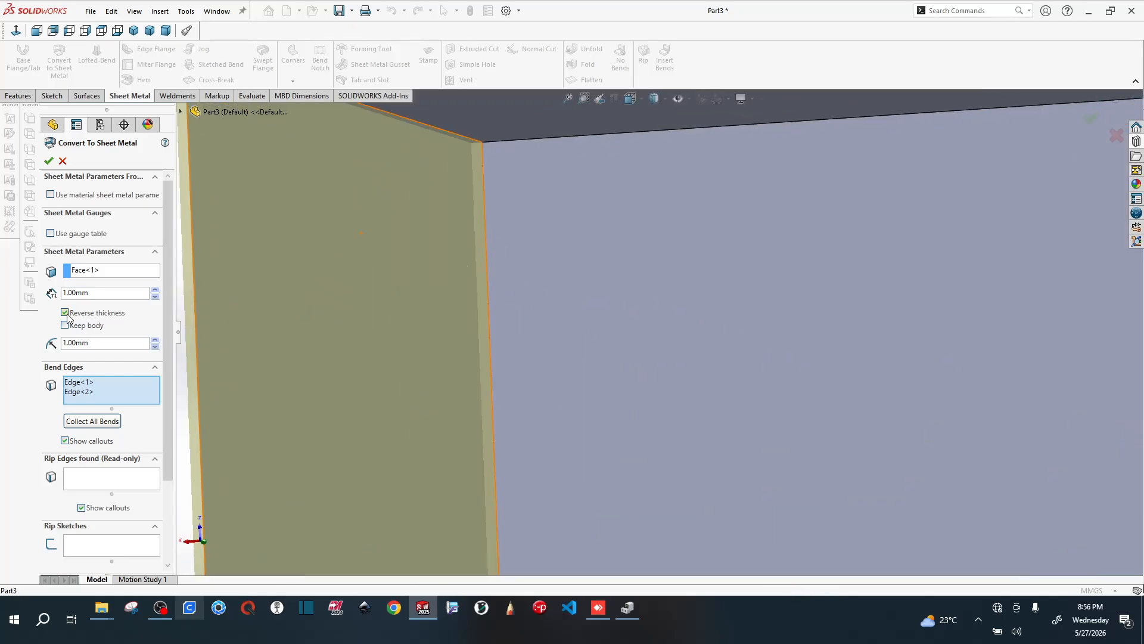
click(64, 313)
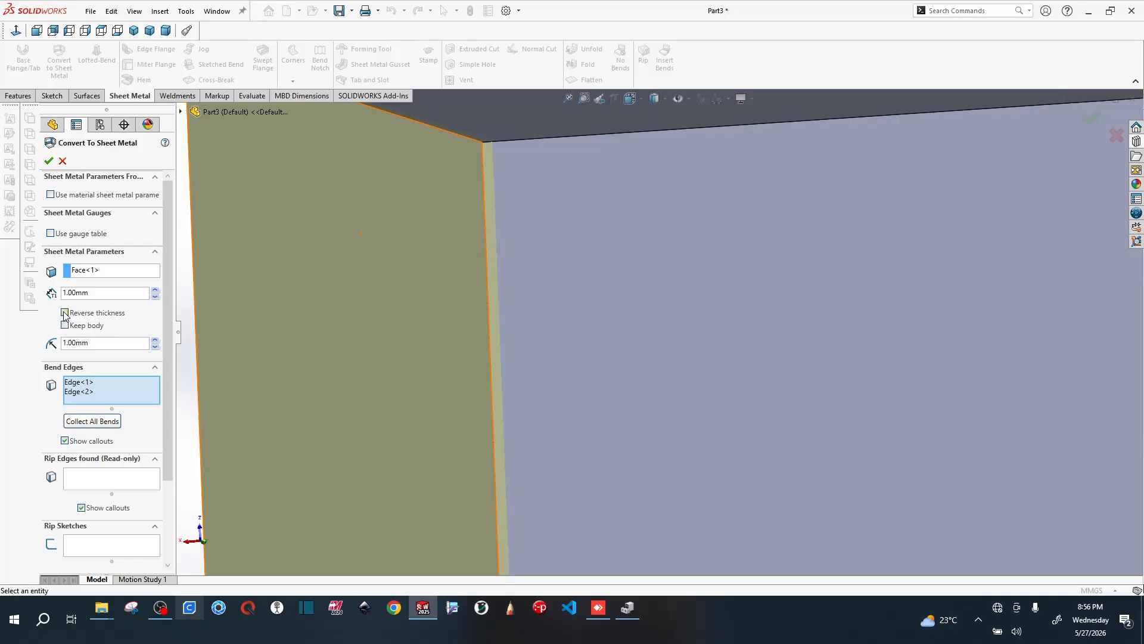
scroll(540, 295, up, 4)
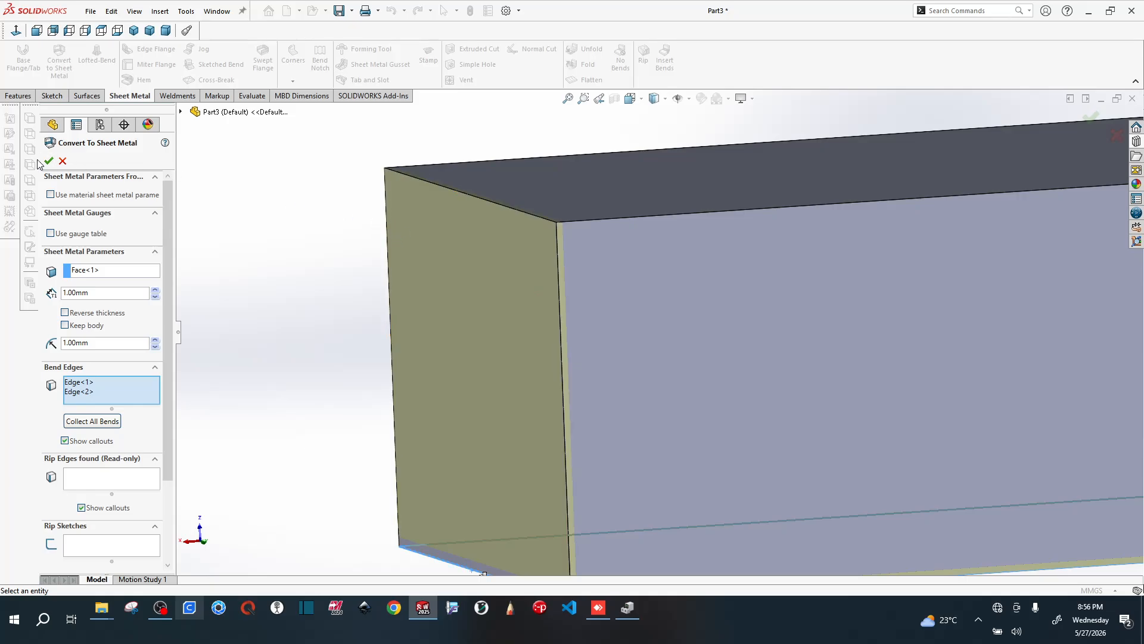
click(65, 326)
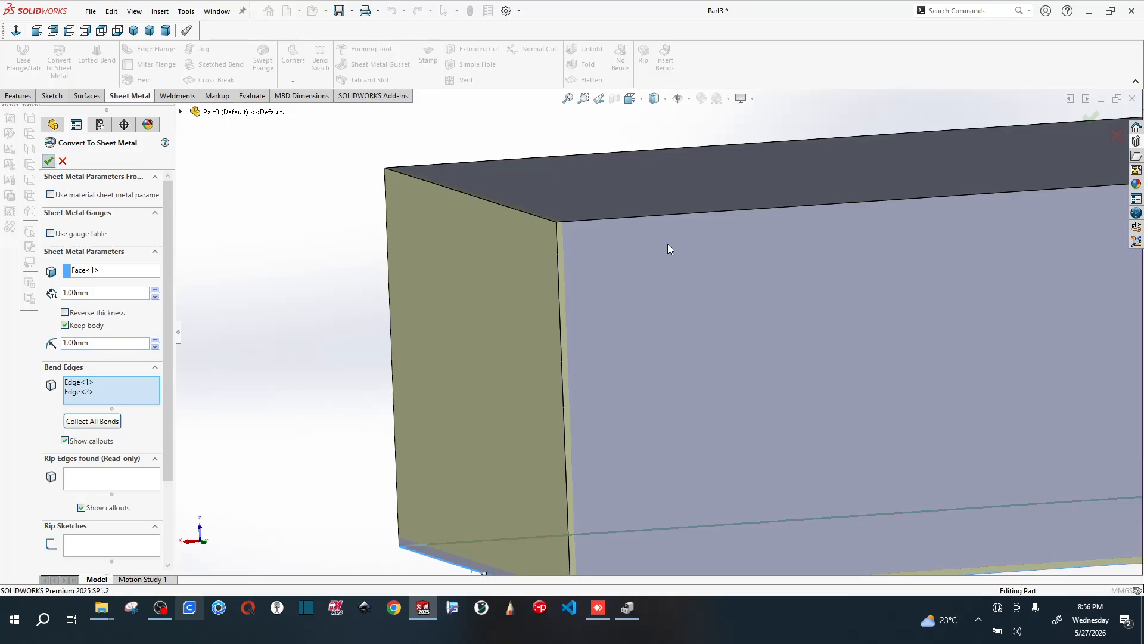
- Start a second Convert to Sheet Metal with the block's top face as fixed face, Reverse thickness on and Keep body off
scroll(627, 237, up, 5)
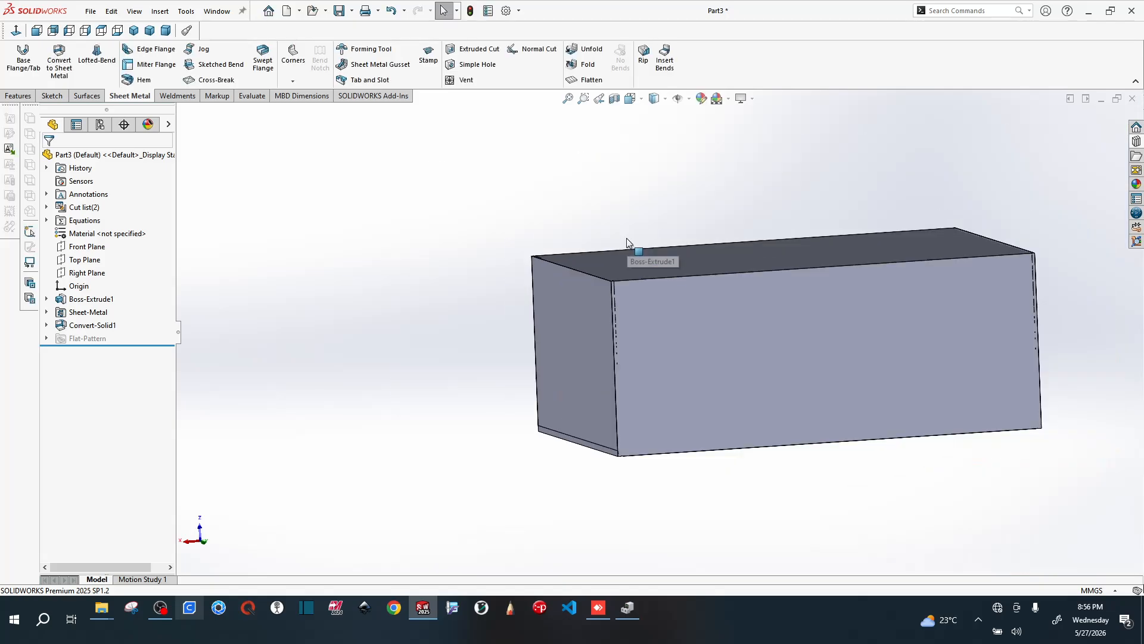
scroll(704, 303, down, 3)
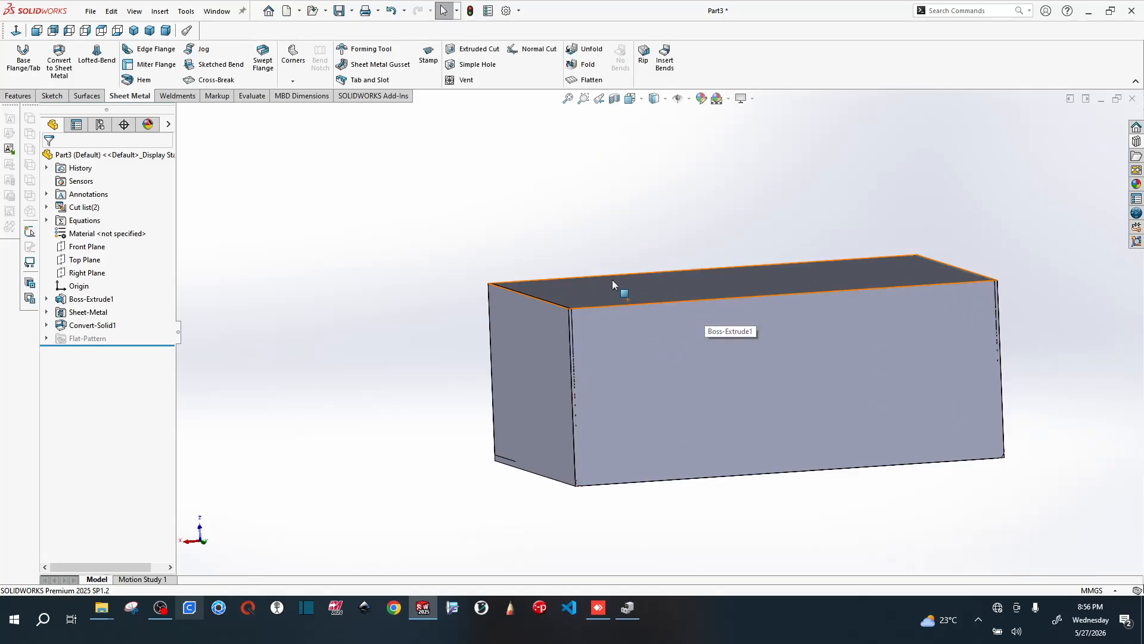
key(ctrl+7)
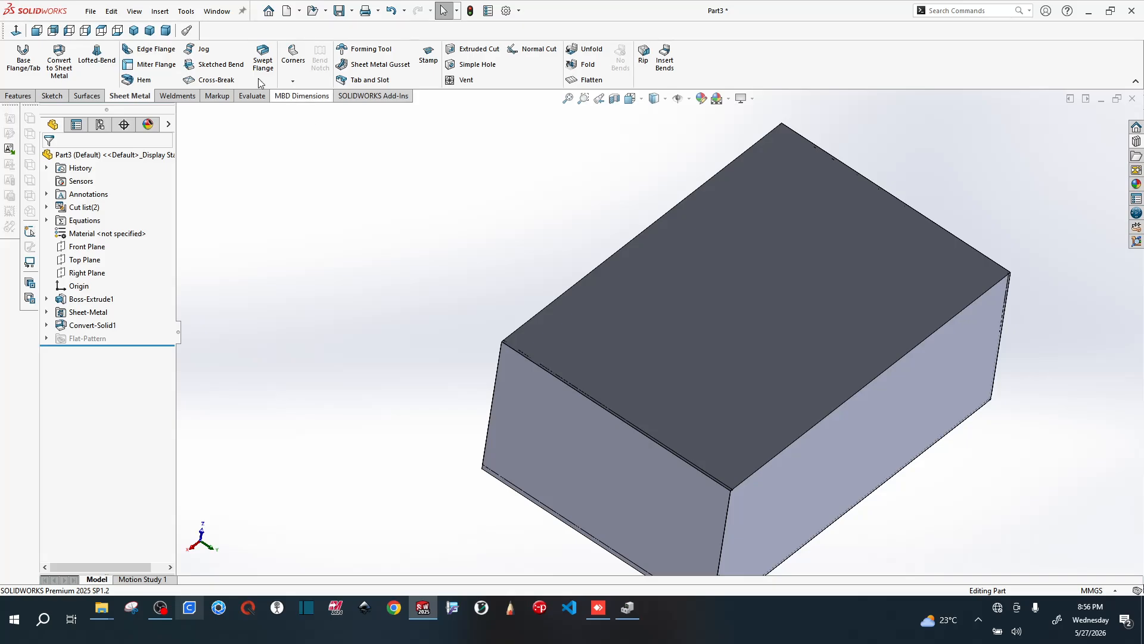
click(59, 60)
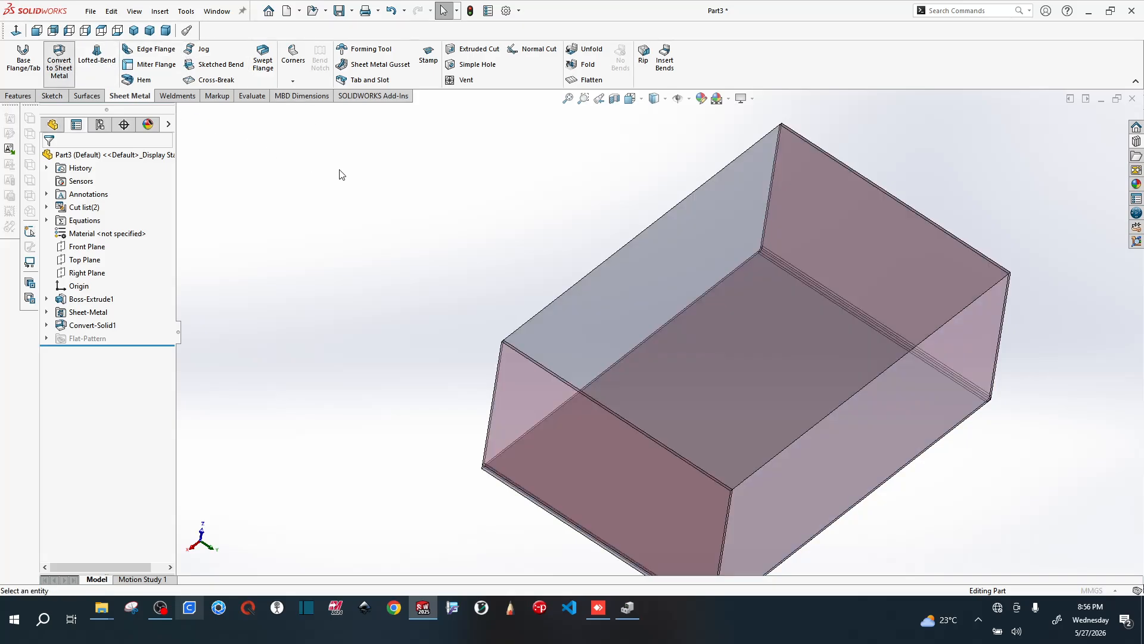
click(621, 288)
middle_drag(421, 287, 421, 194)
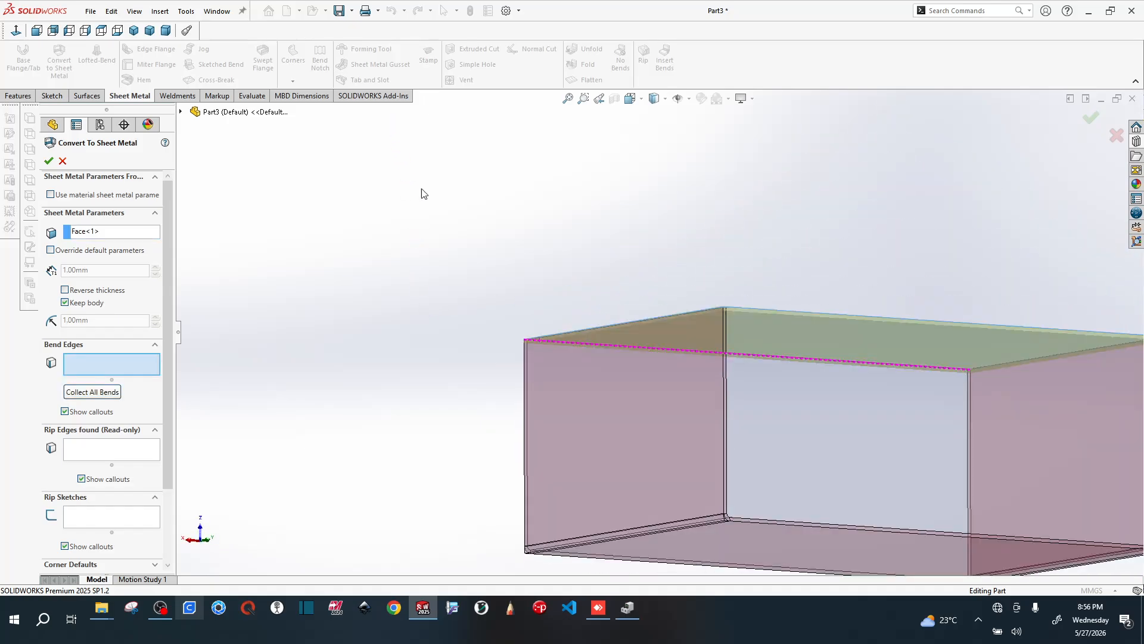
scroll(687, 264, down, 3)
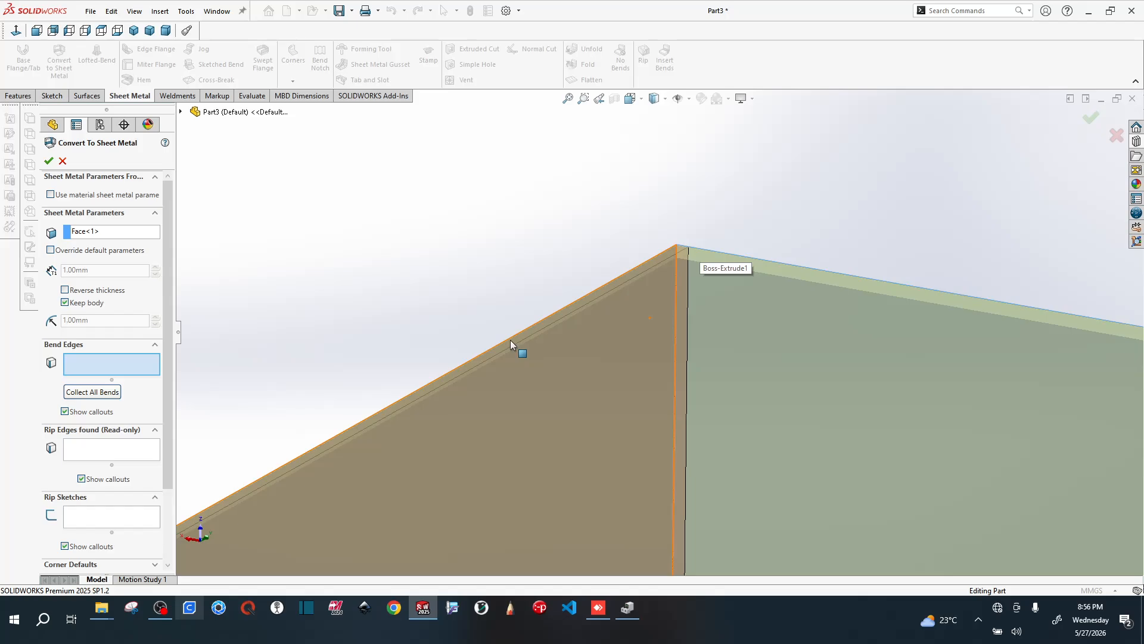
scroll(787, 284, down, 1)
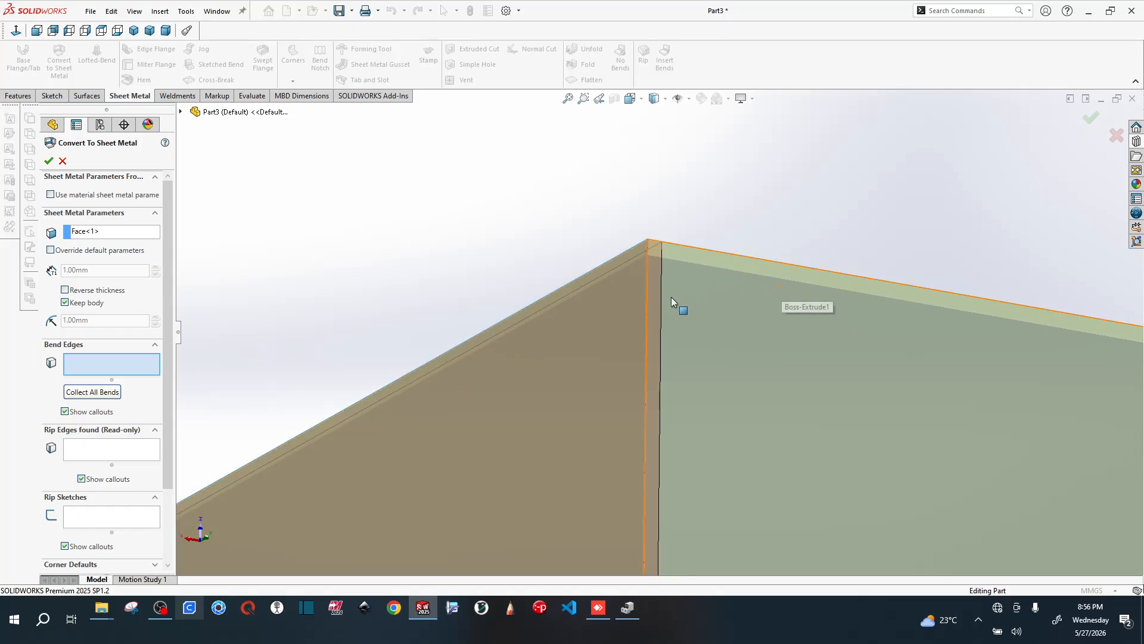
click(65, 290)
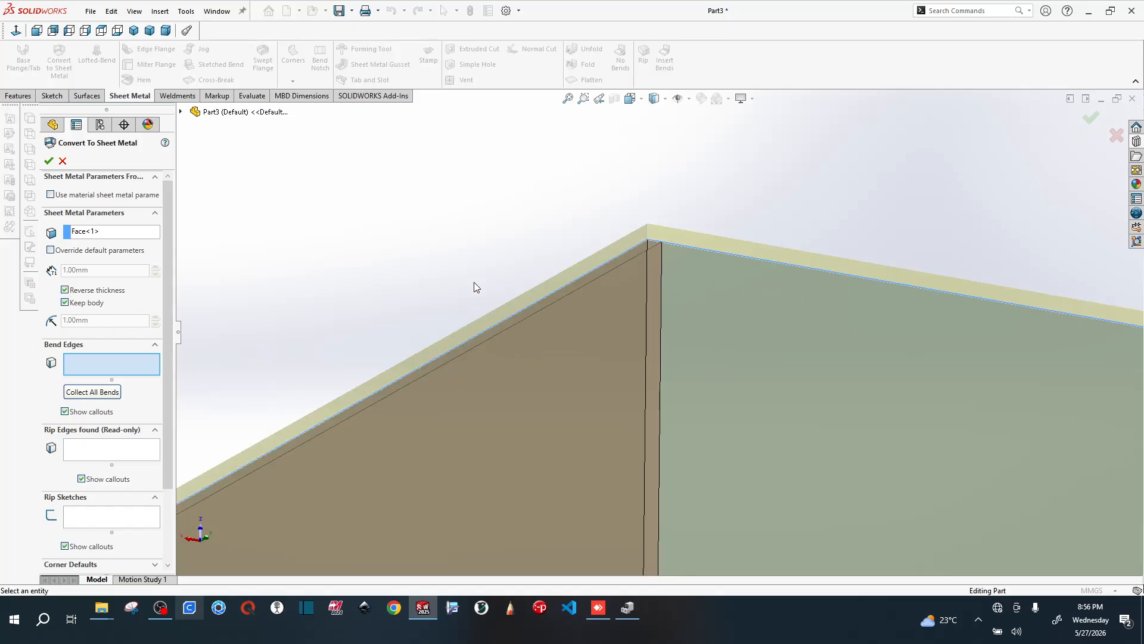
scroll(692, 264, up, 4)
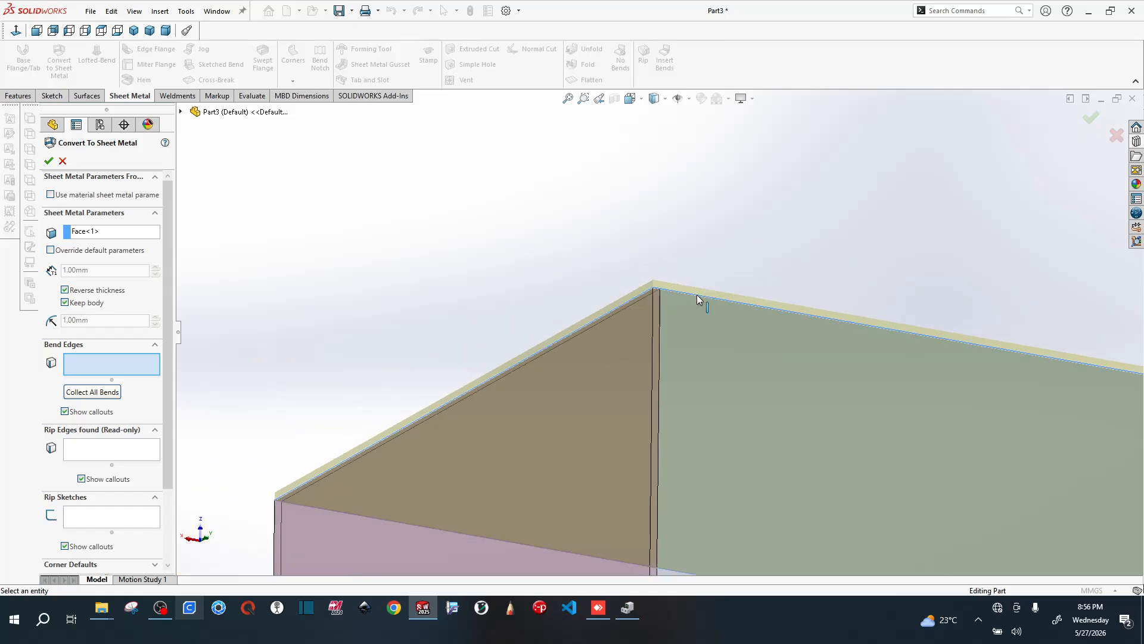
scroll(691, 296, down, 3)
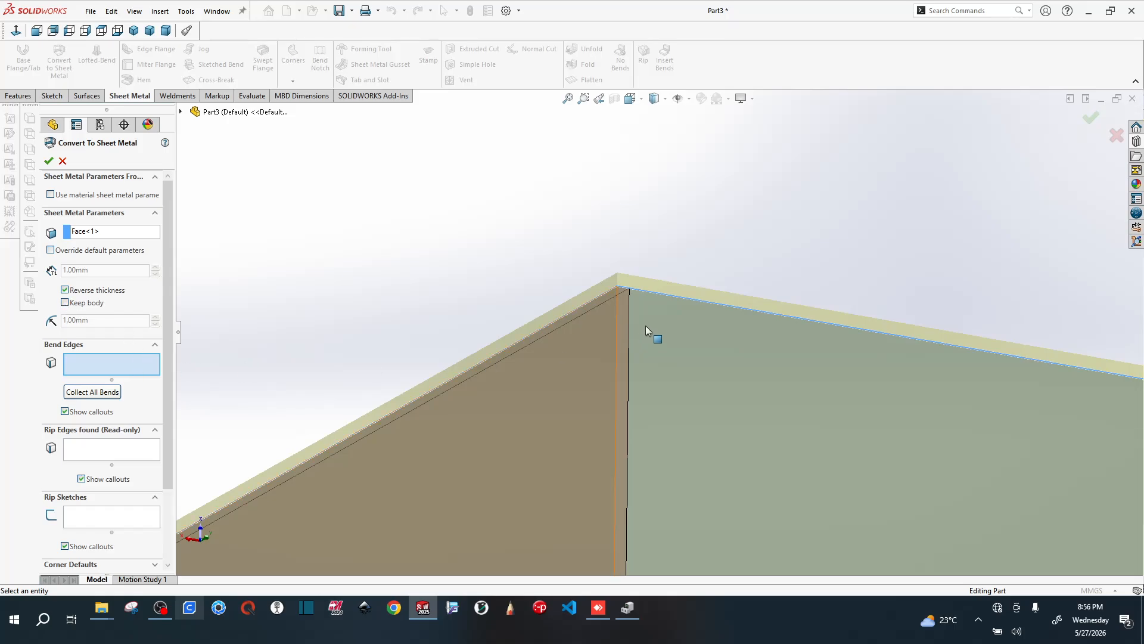
- Assign the two long top edges of the block as bend edges and complete the second sheet metal conversion
click(662, 294)
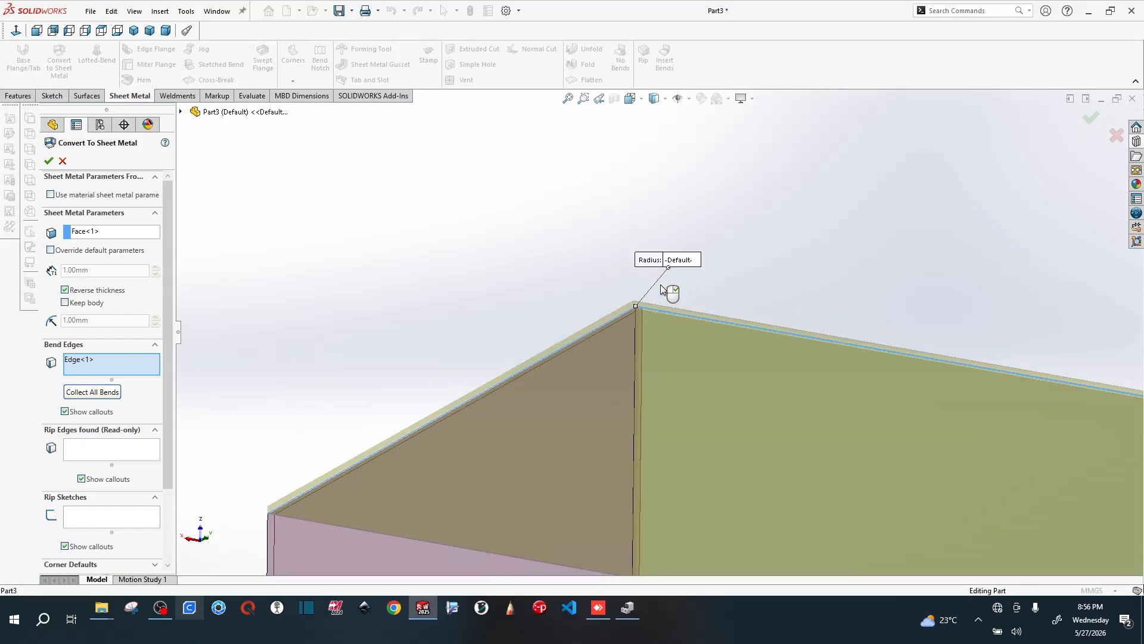
scroll(655, 310, up, 5)
middle_drag(557, 410, 675, 433)
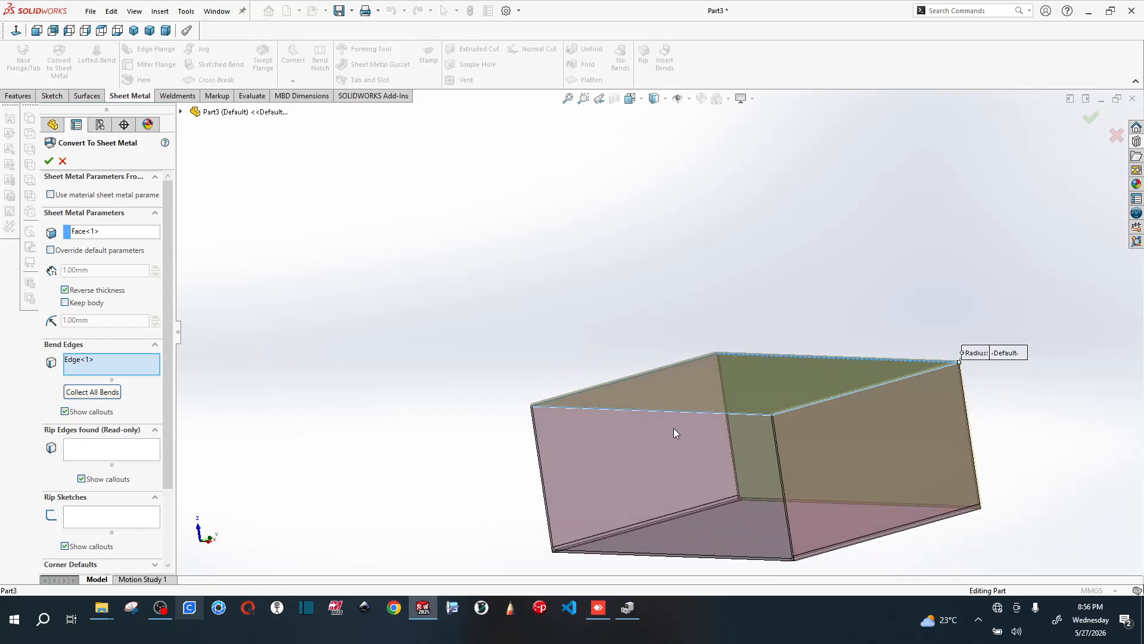
scroll(645, 413, down, 5)
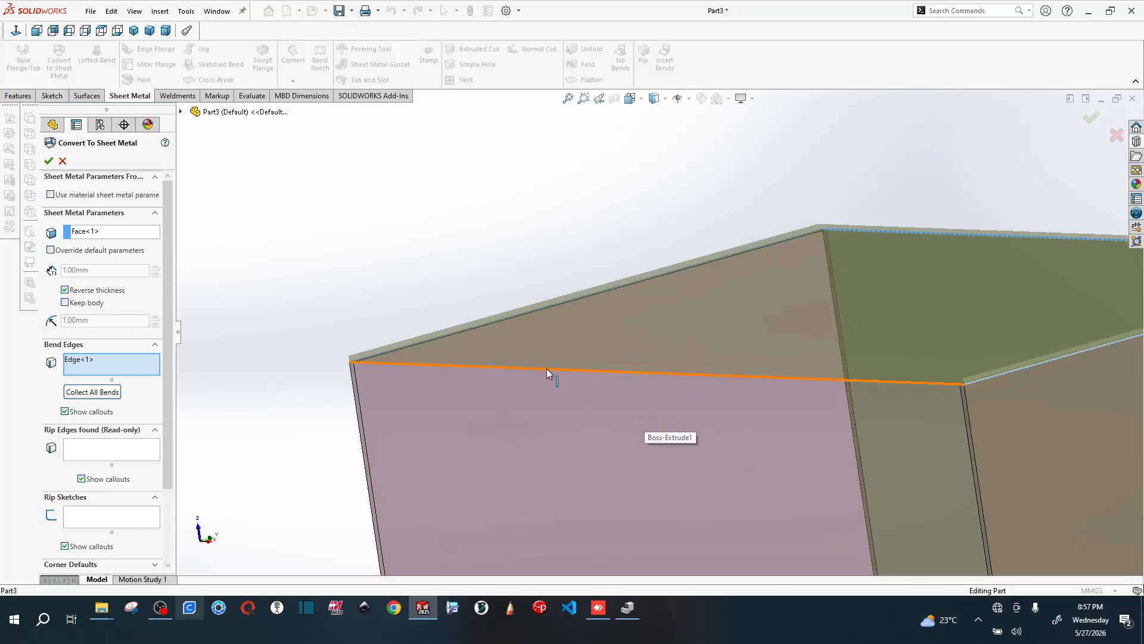
click(546, 370)
scroll(479, 356, up, 5)
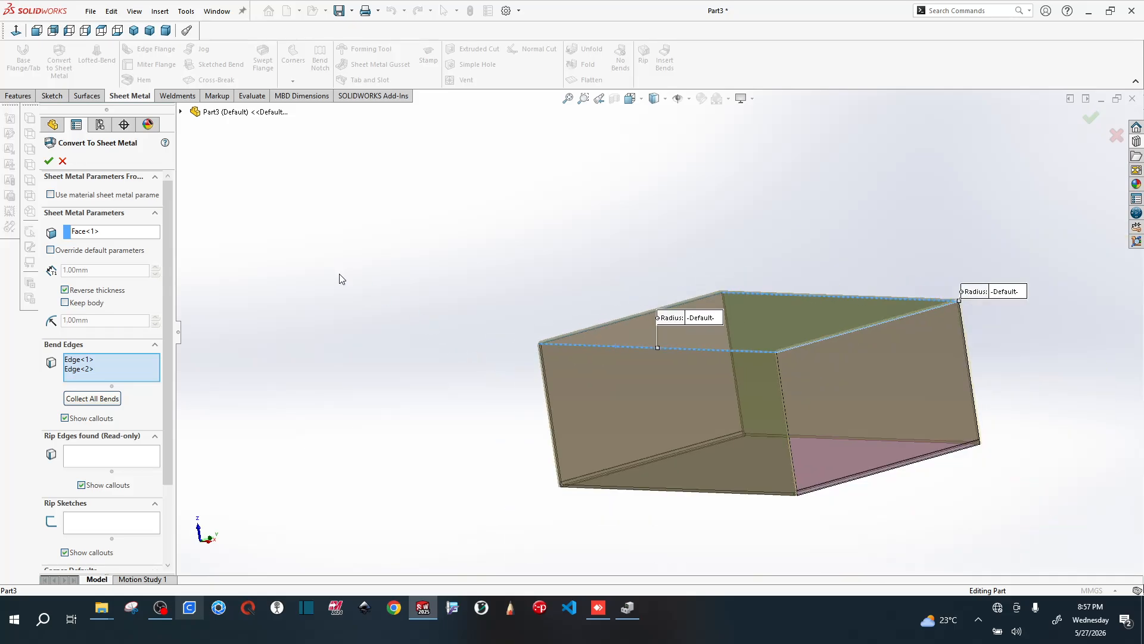
click(48, 162)
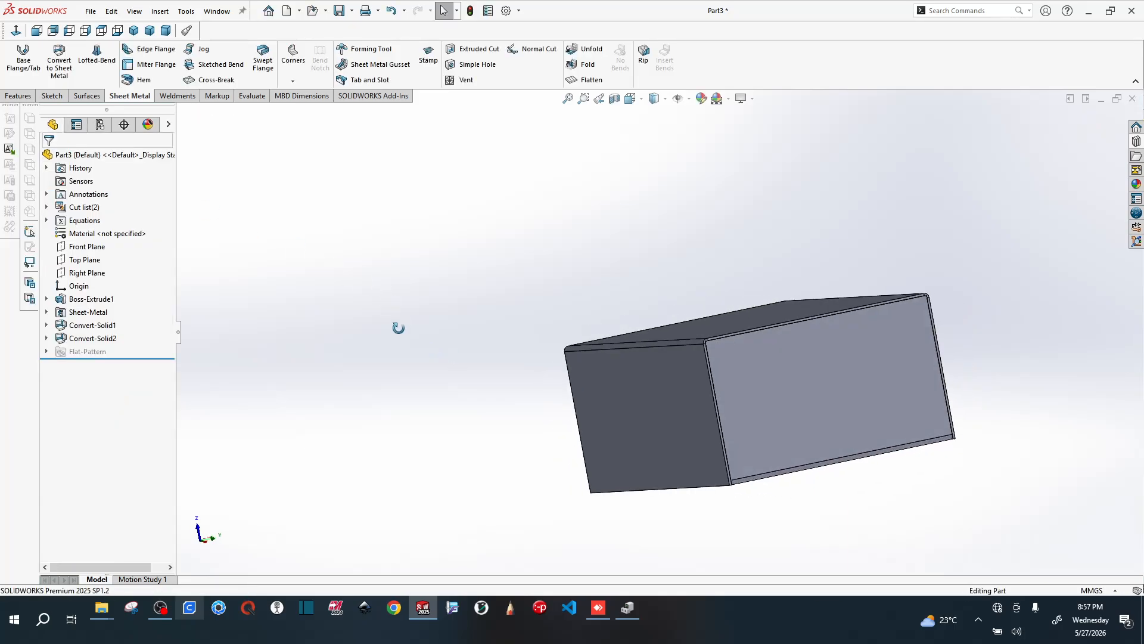
- Isolate the U-shaped base body formed by the first sheet metal conversion
middle_drag(398, 328, 348, 399)
scroll(751, 447, down, 1)
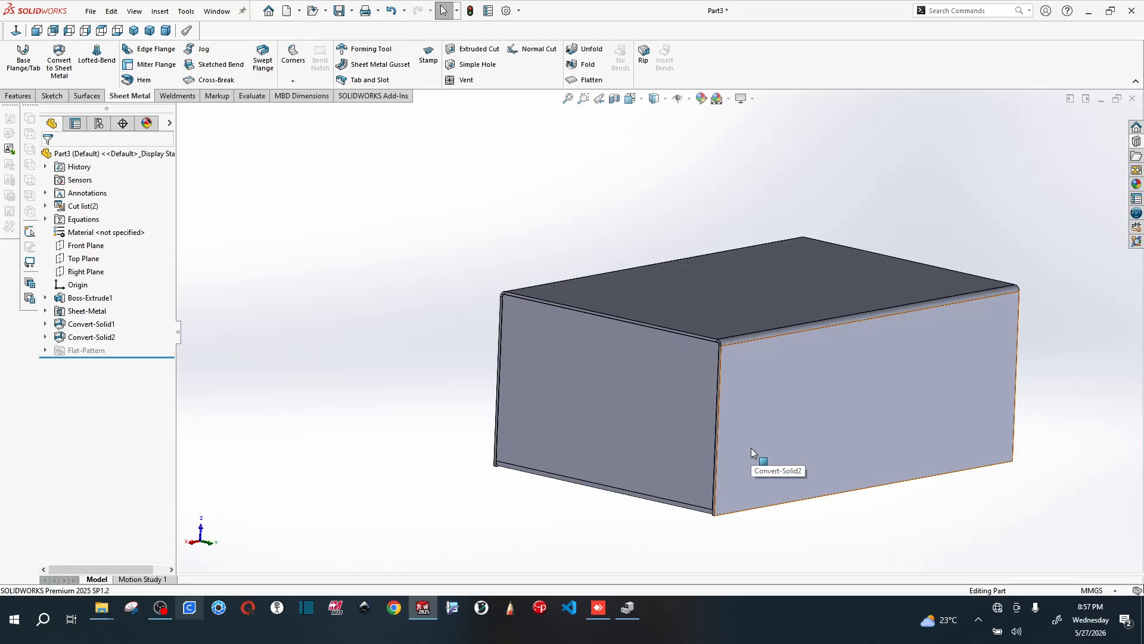
scroll(798, 386, down, 1)
scroll(797, 386, up, 1)
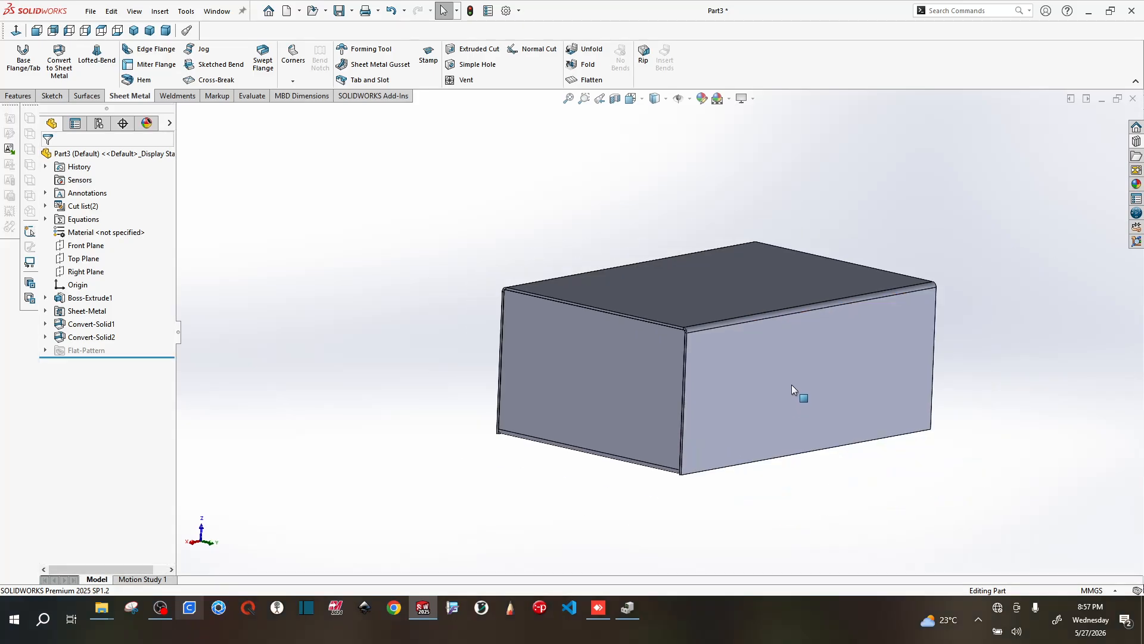
scroll(802, 367, down, 1)
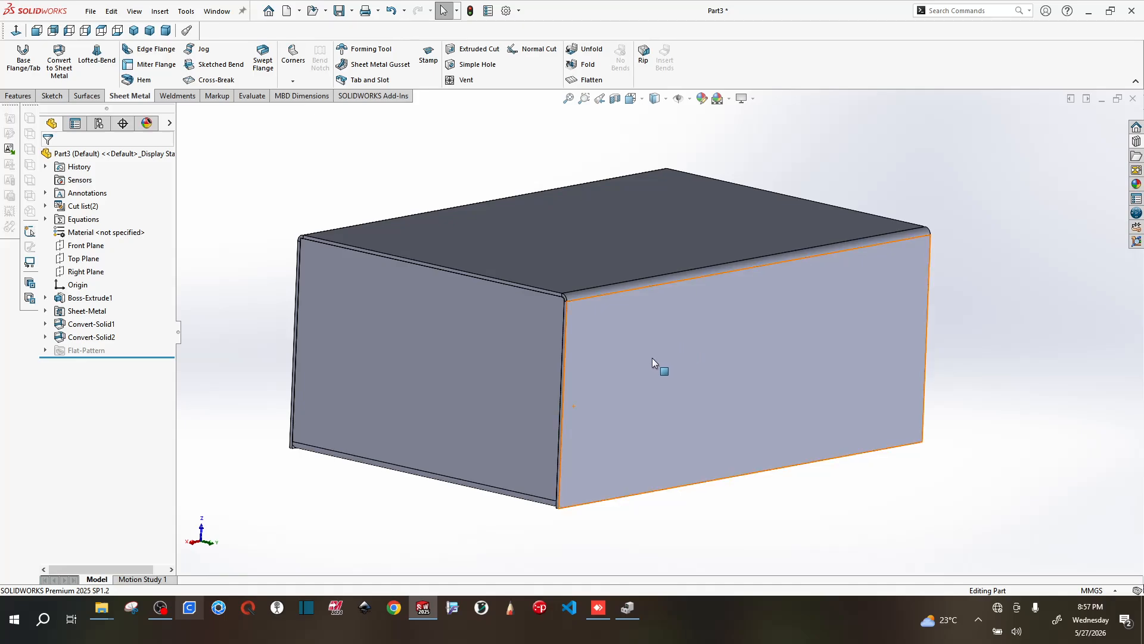
click(434, 375)
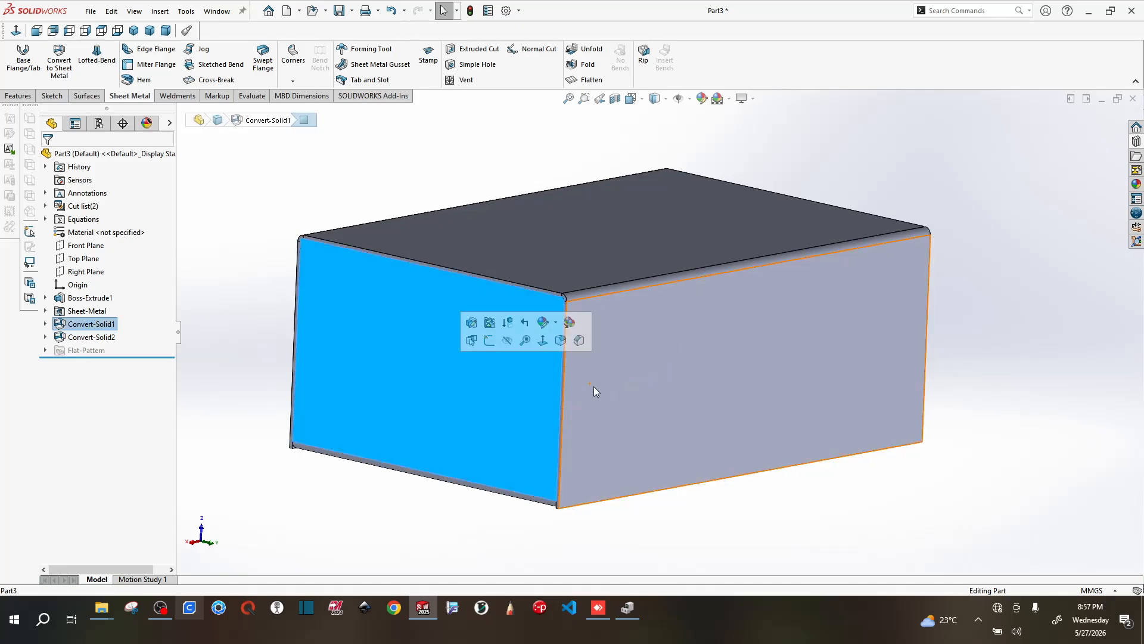
right_click(441, 406)
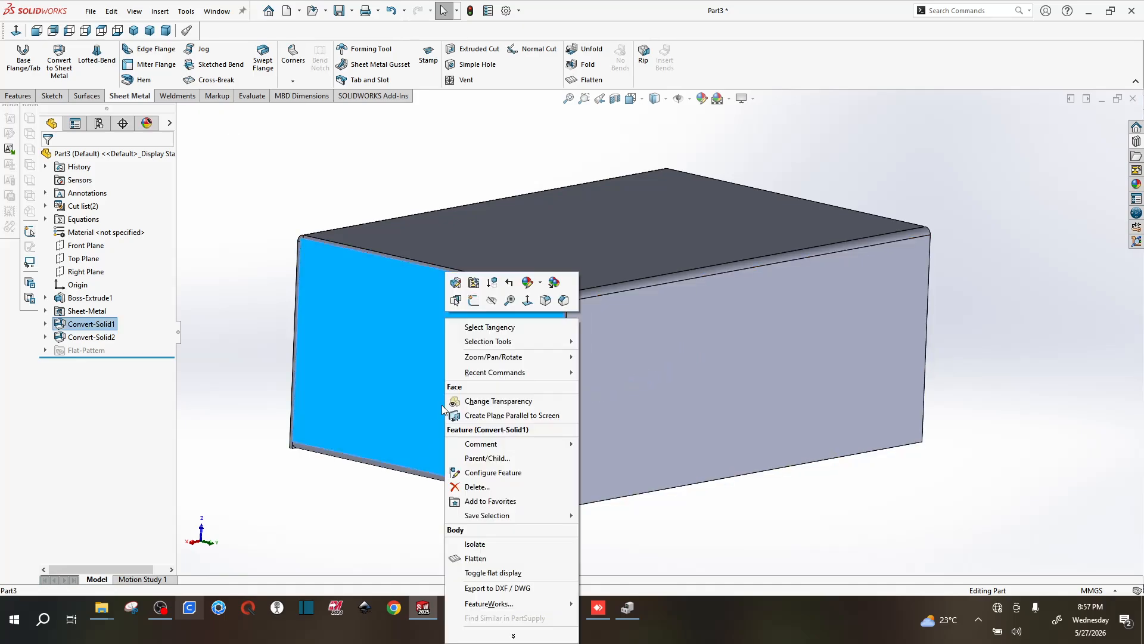
click(484, 545)
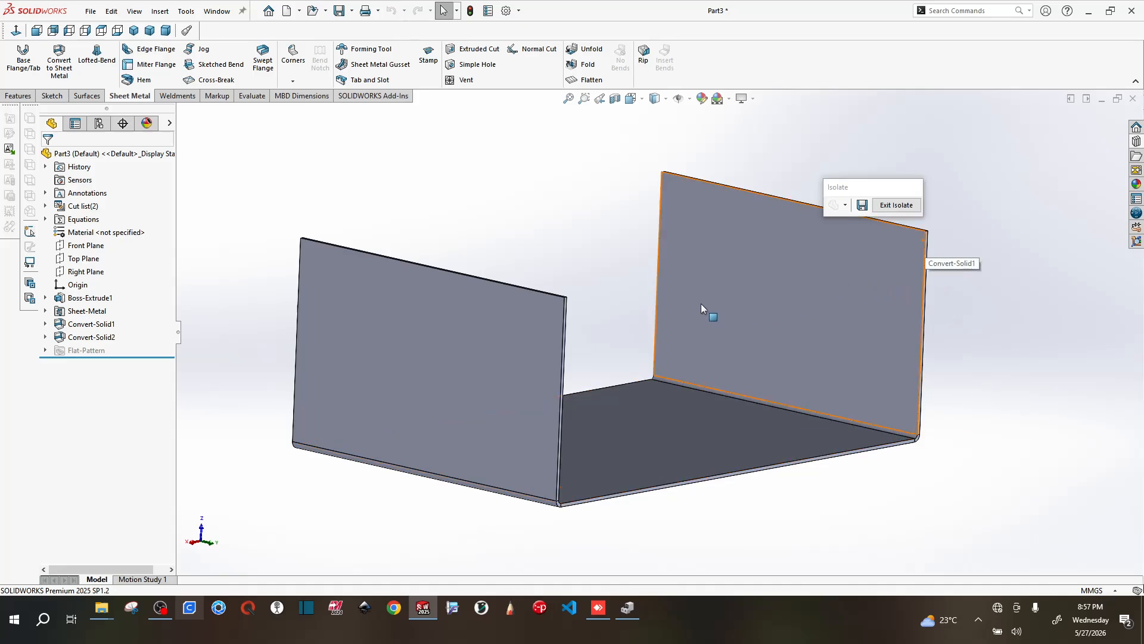
- Start an Edge Flange with a 12 mm length on the vertical side edge of the isolated base's near wall
scroll(702, 298, up, 5)
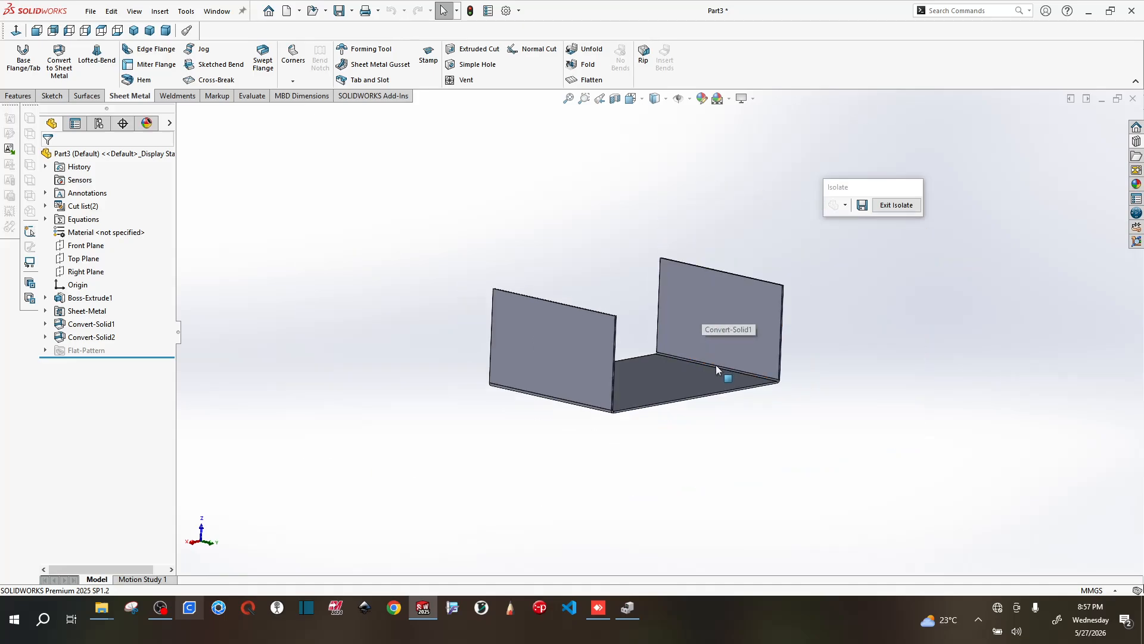
scroll(712, 362, down, 2)
scroll(573, 341, down, 2)
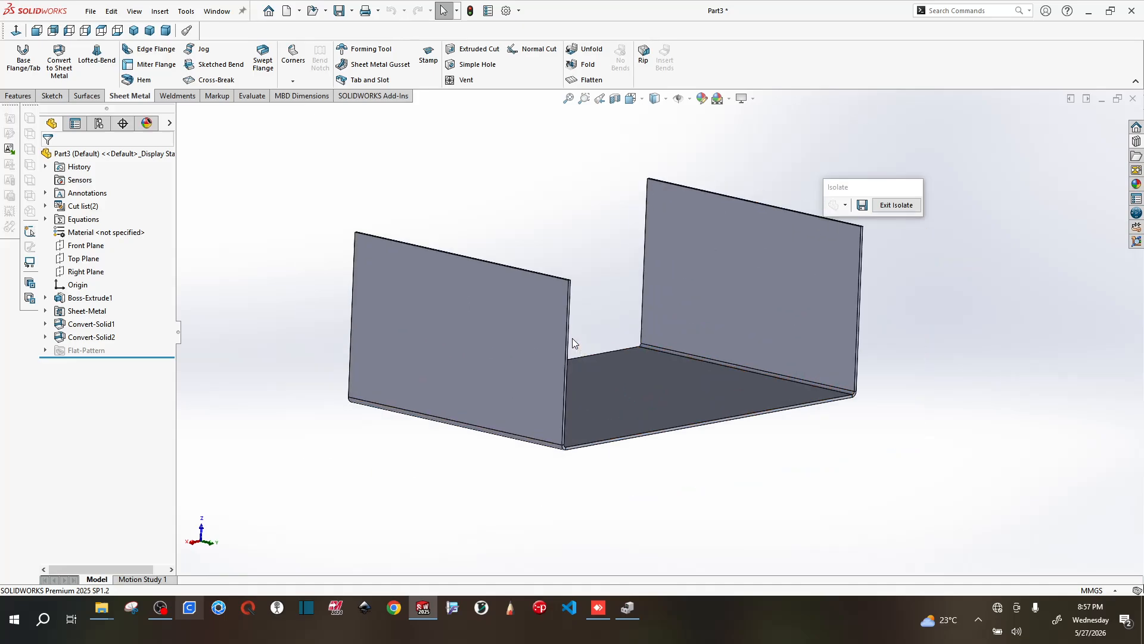
scroll(574, 335, down, 1)
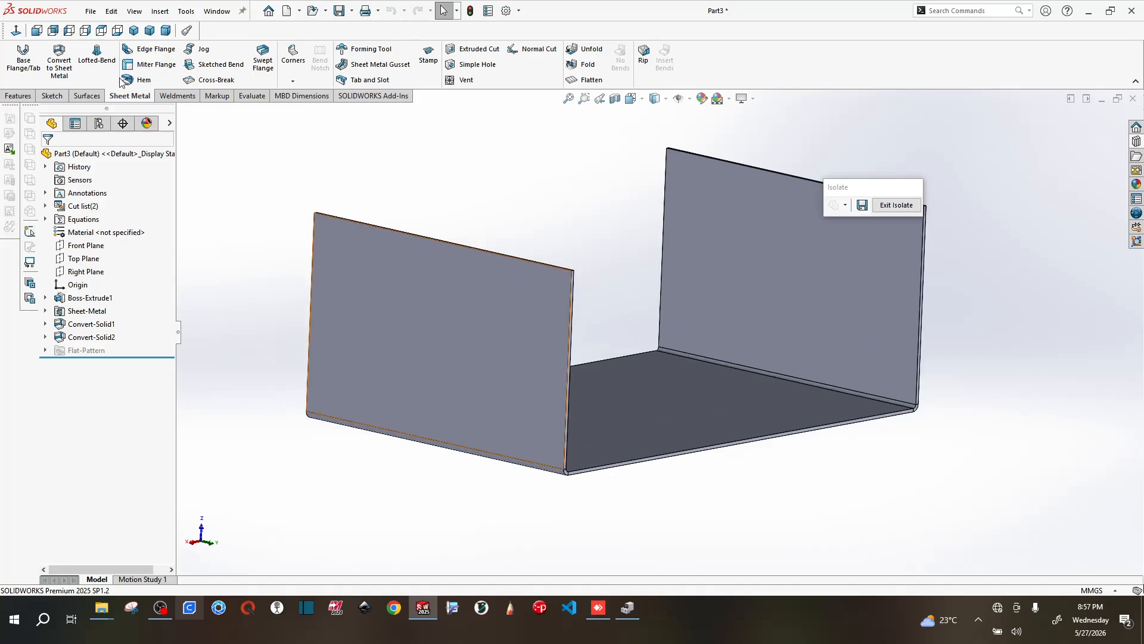
click(131, 48)
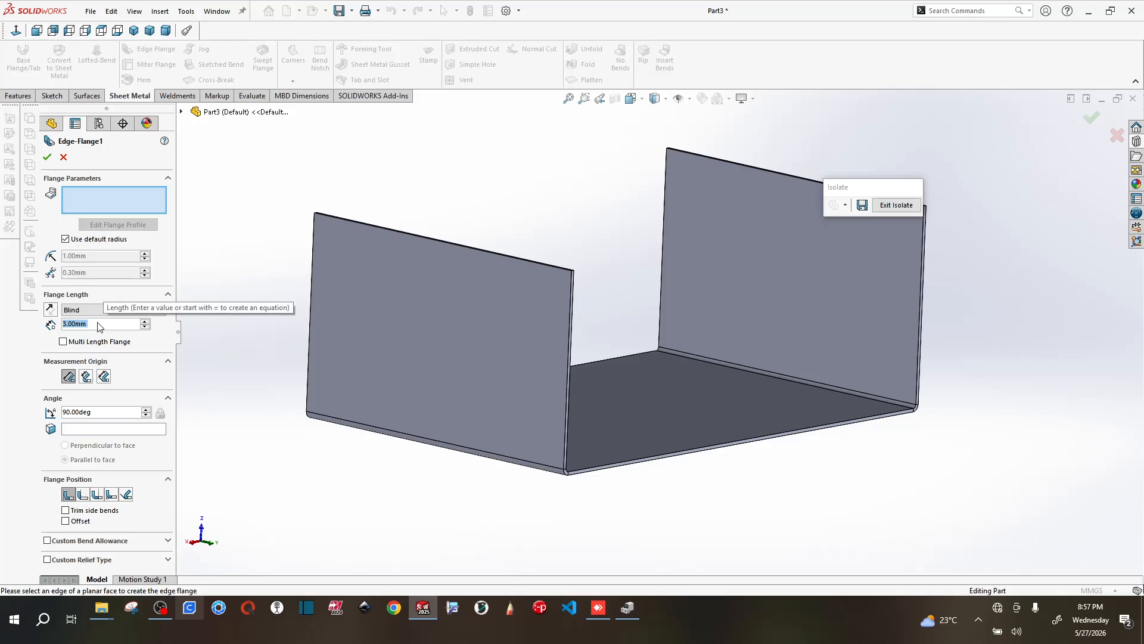
text(12)
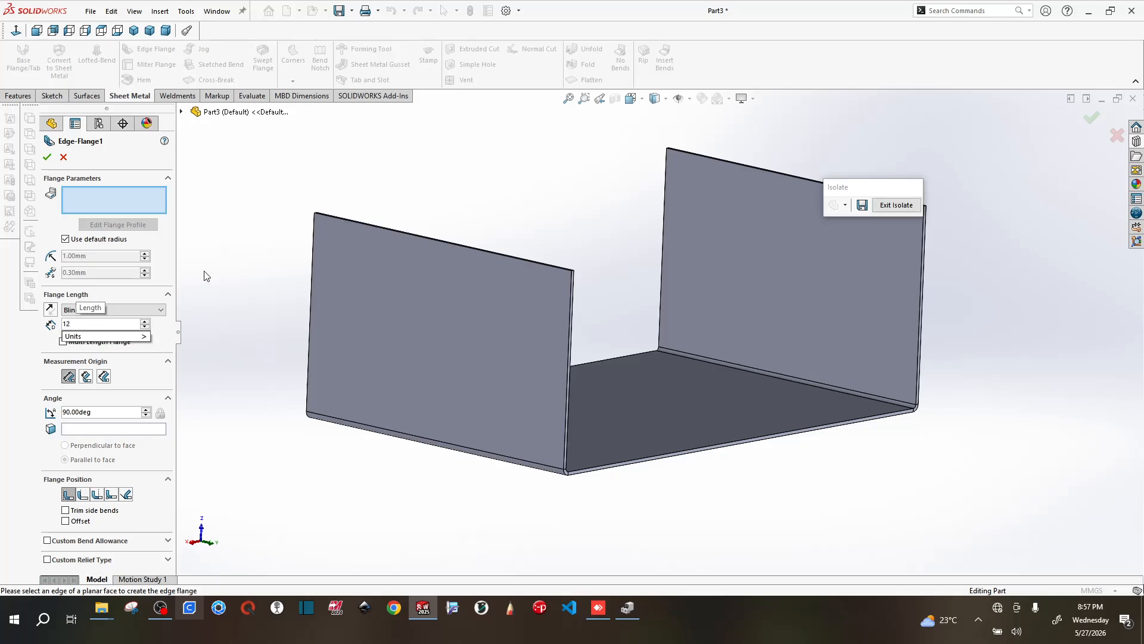
key(Return)
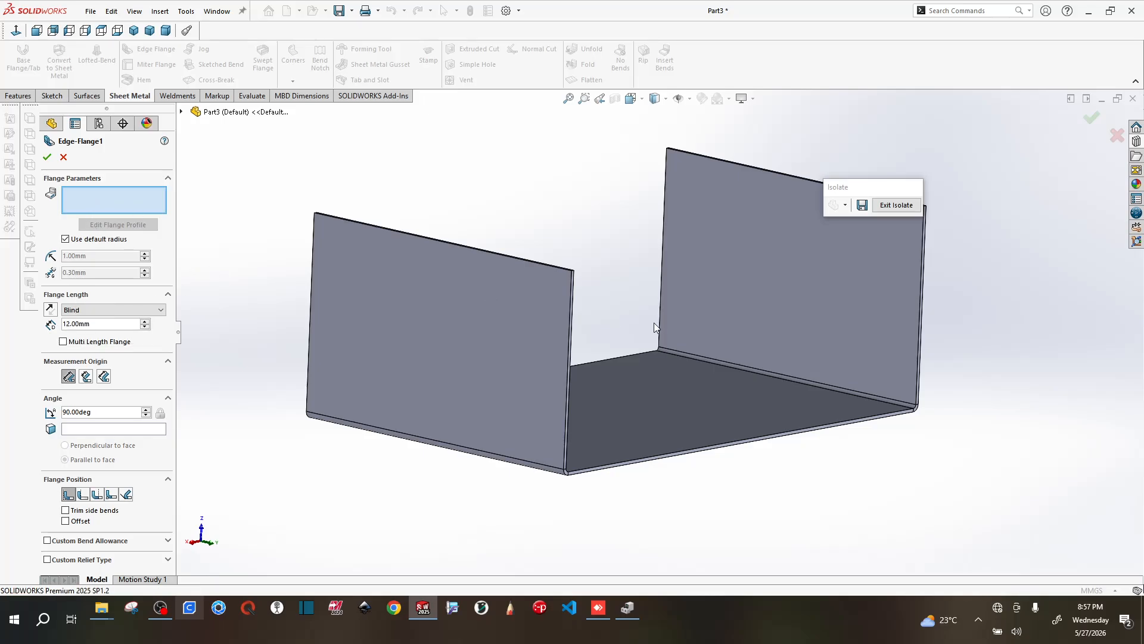
click(575, 310)
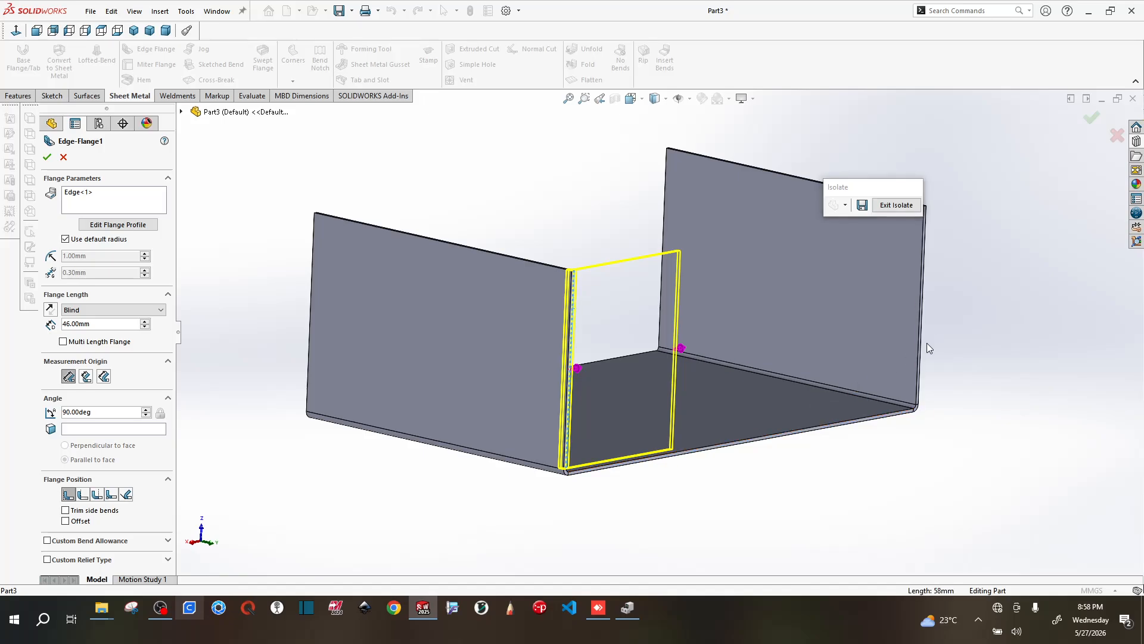
- Add the long bottom edge of the base between the two walls to the Edge Flange selection
click(127, 200)
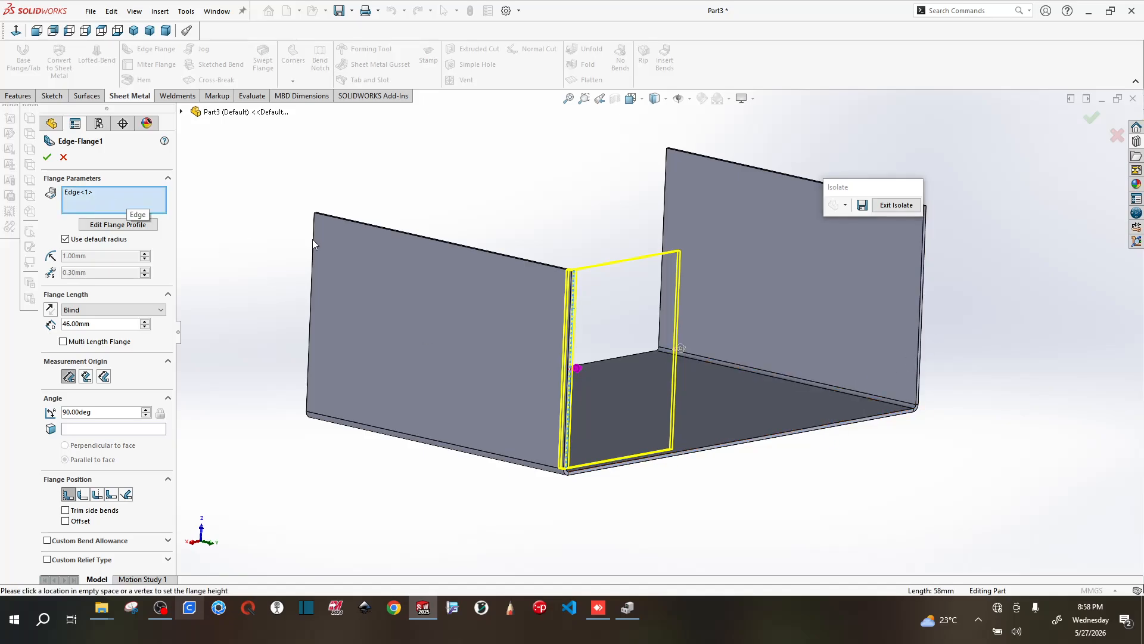
click(766, 437)
click(916, 306)
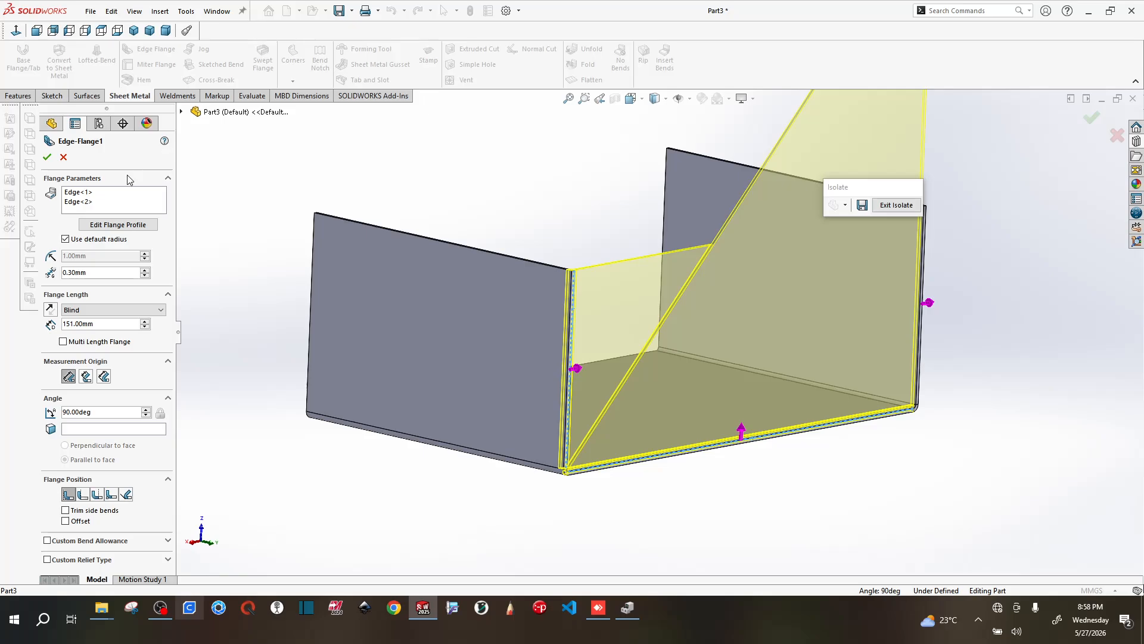
- Set the length of the edge flanges on the two selected edges to 12 mm
double_click(135, 326)
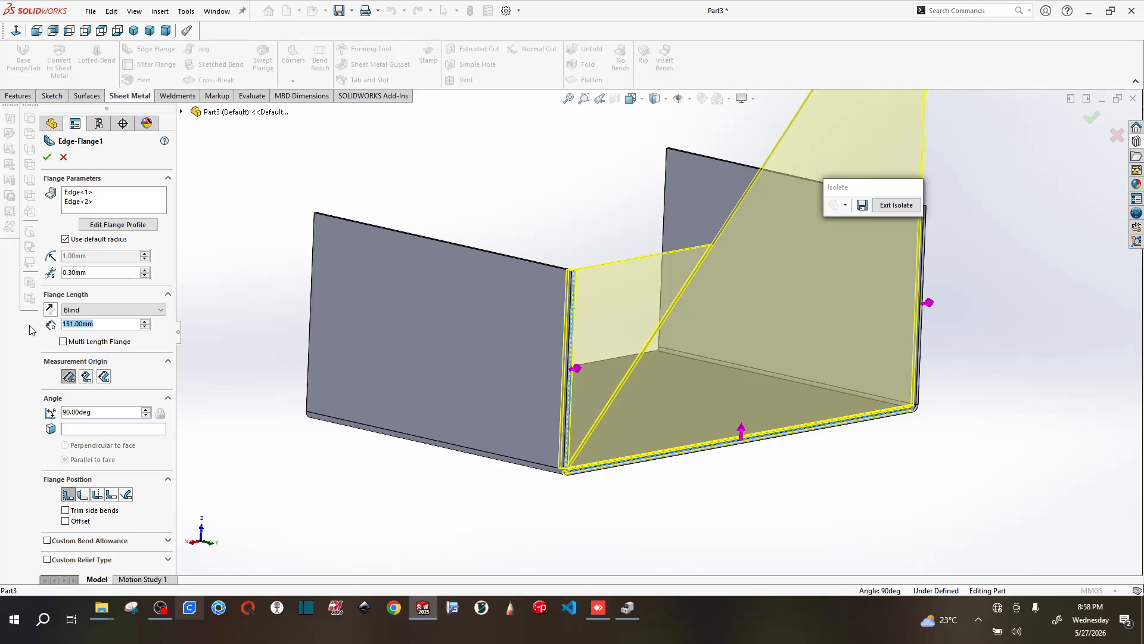
text(12)
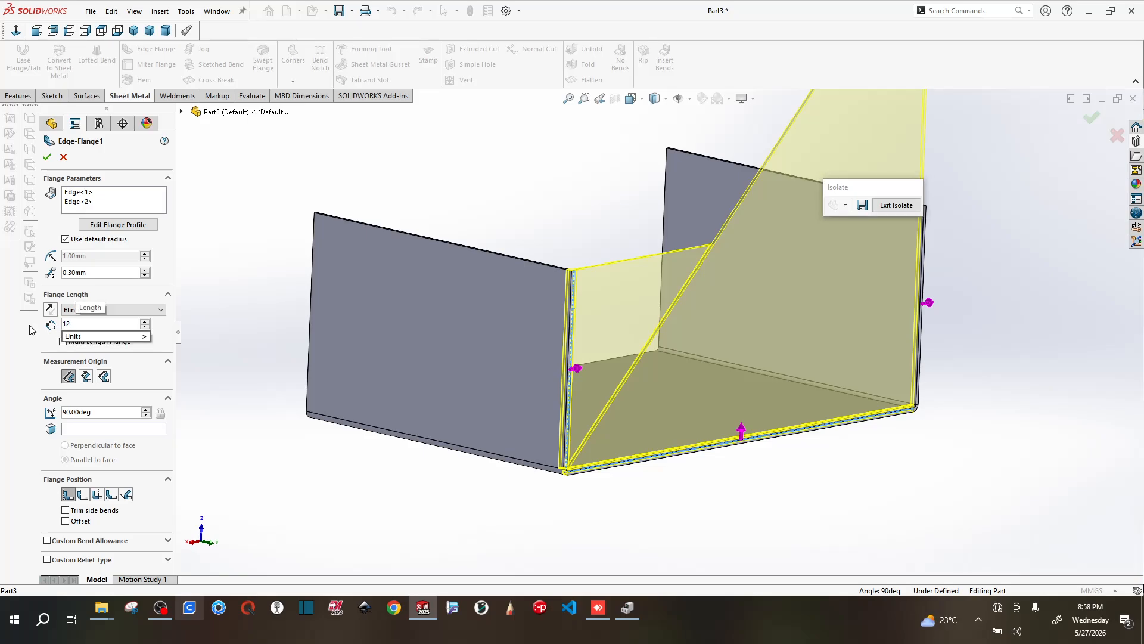
key(Escape)
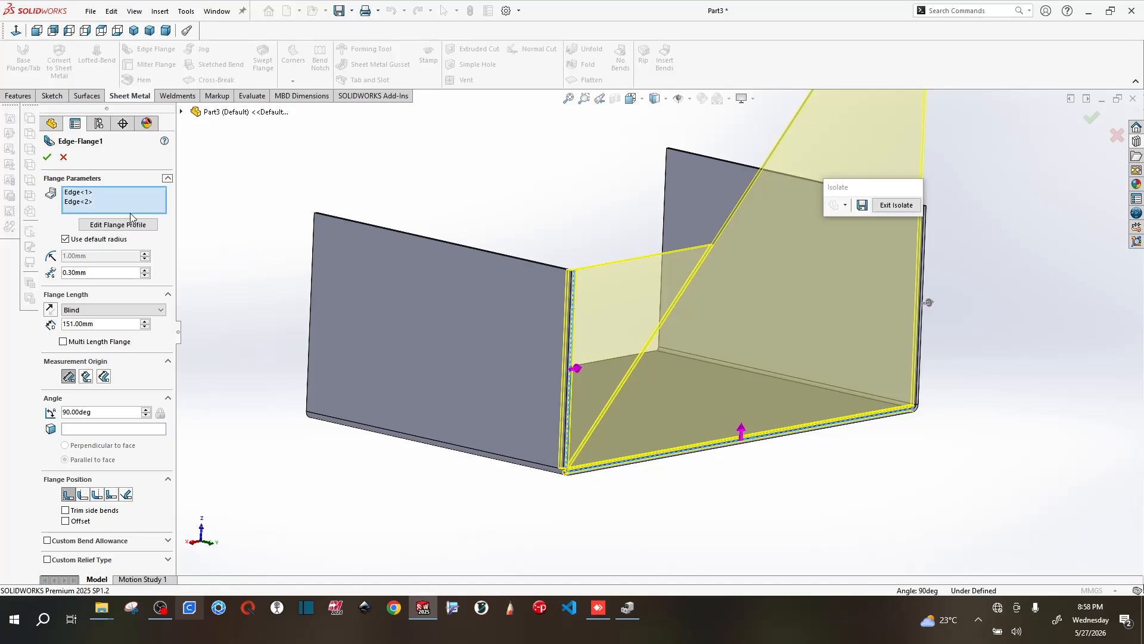
click(129, 203)
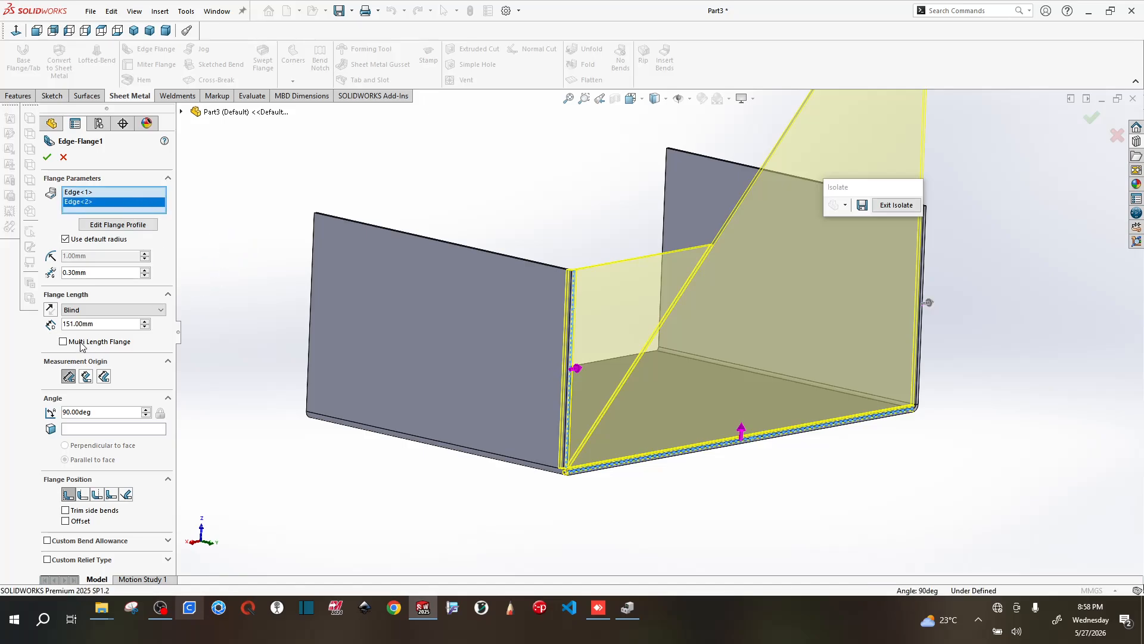
drag(97, 325, 51, 324)
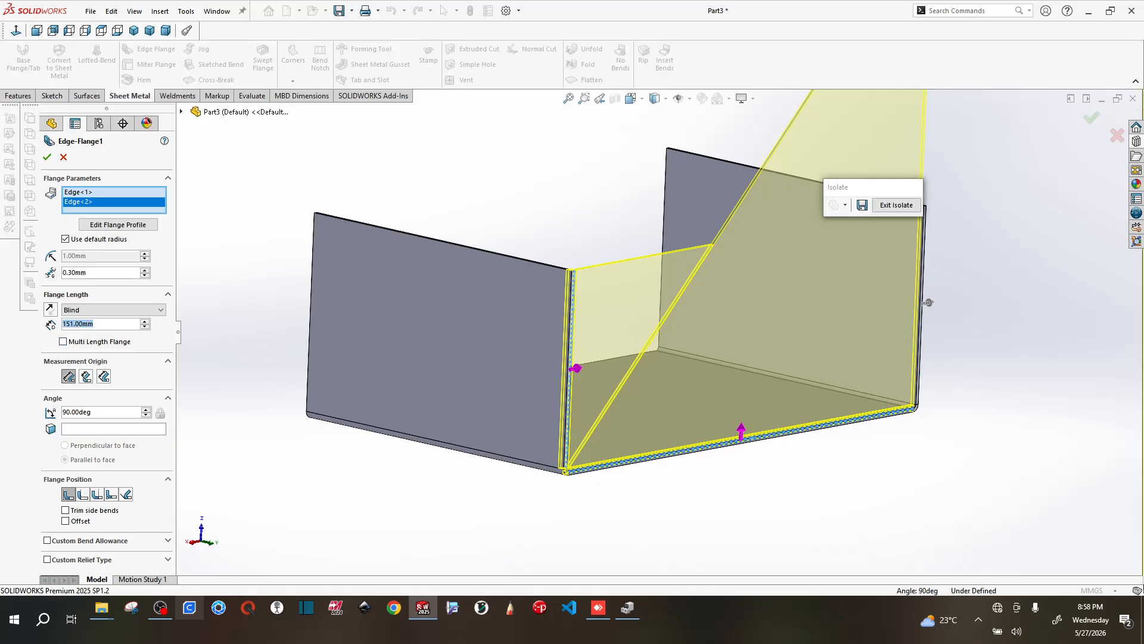
text(12)
key(Return)
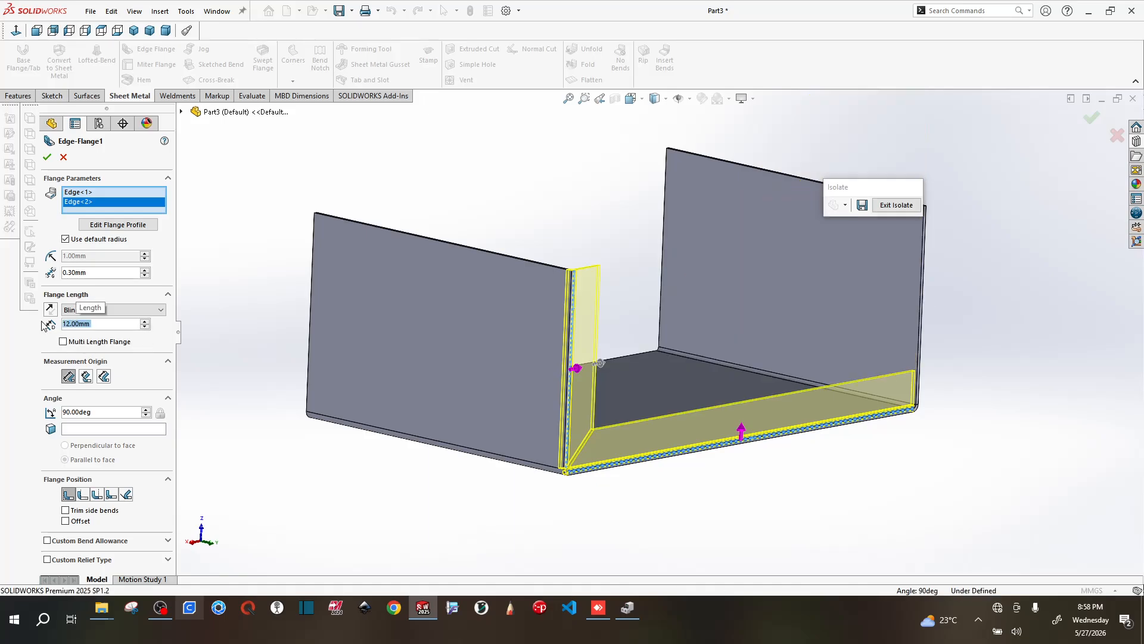
click(116, 298)
click(123, 294)
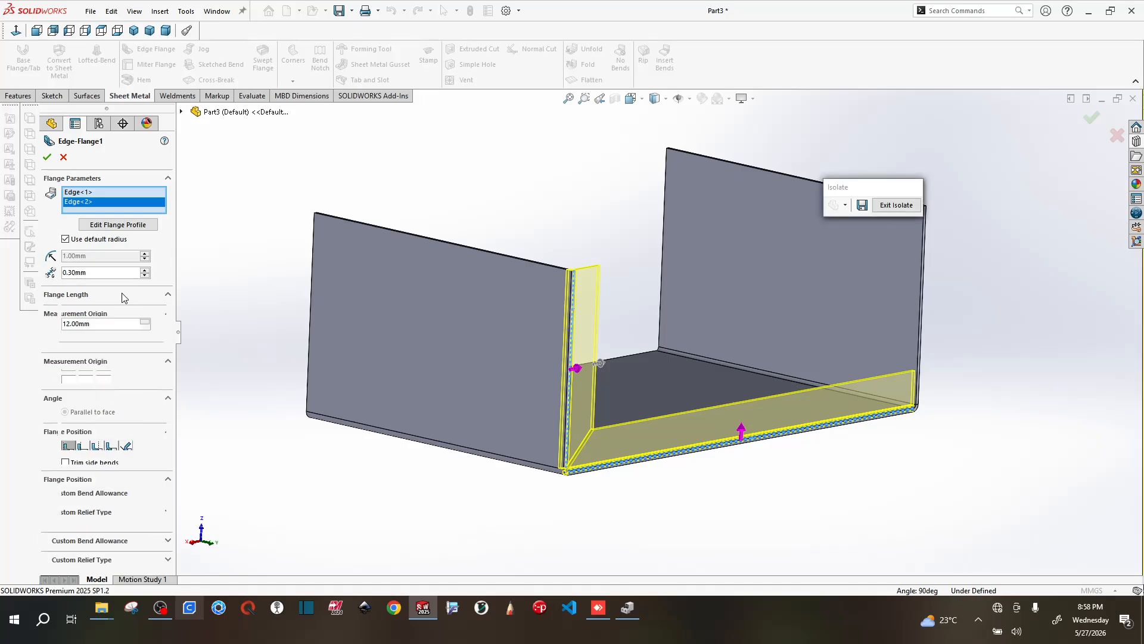
- Add the far wall's vertical side edge to the flange selection and complete the edge flange
click(920, 284)
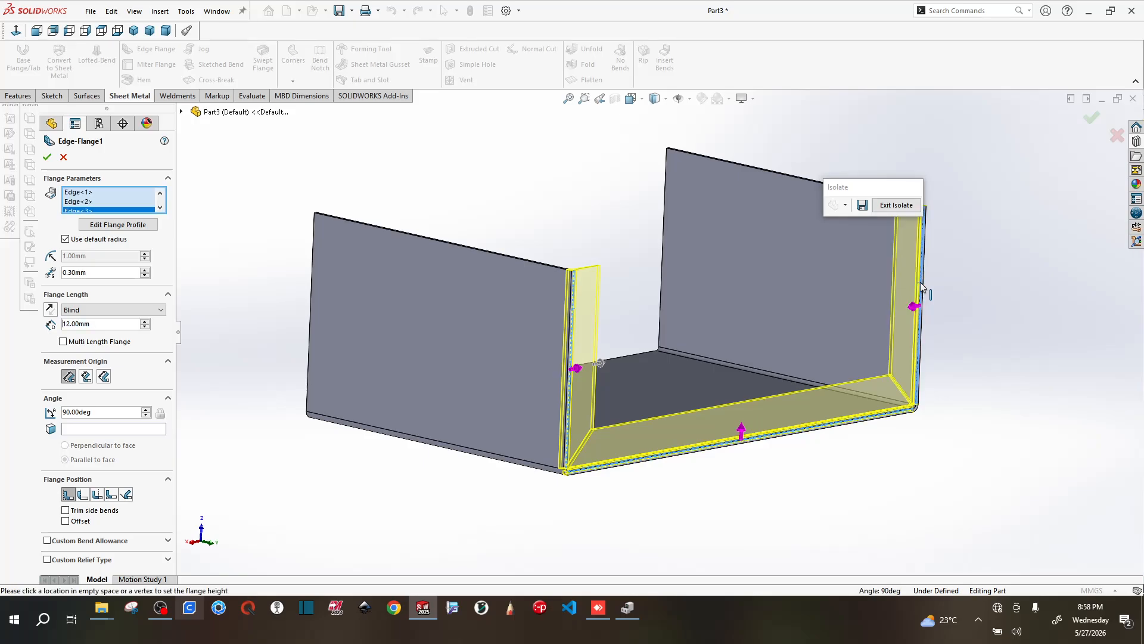
click(48, 157)
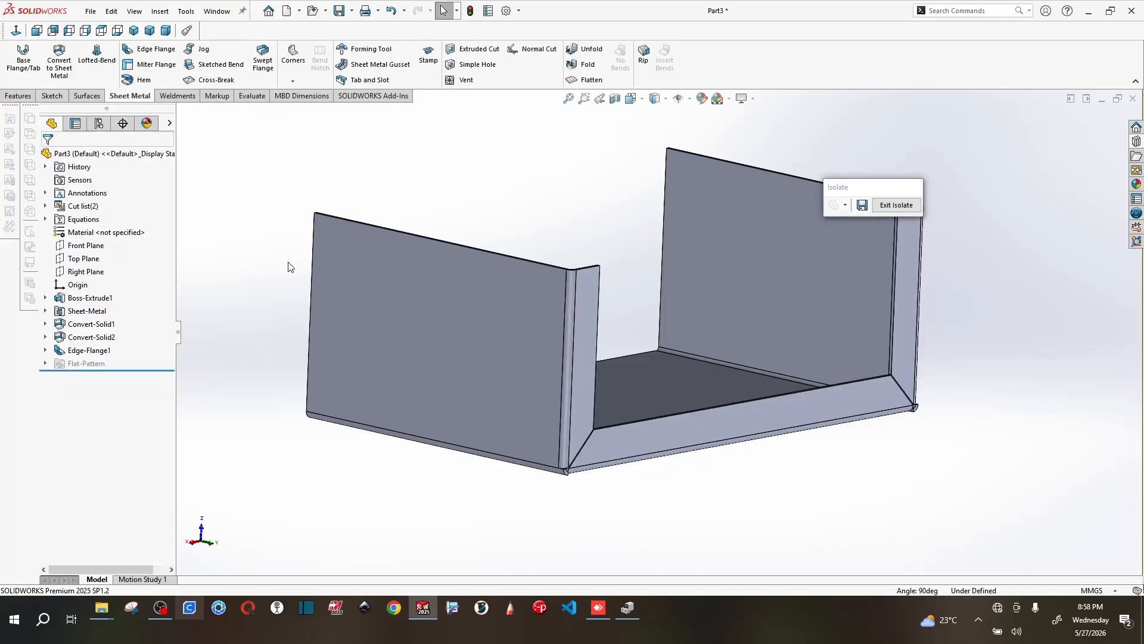
scroll(646, 498, up, 2)
scroll(465, 455, down, 1)
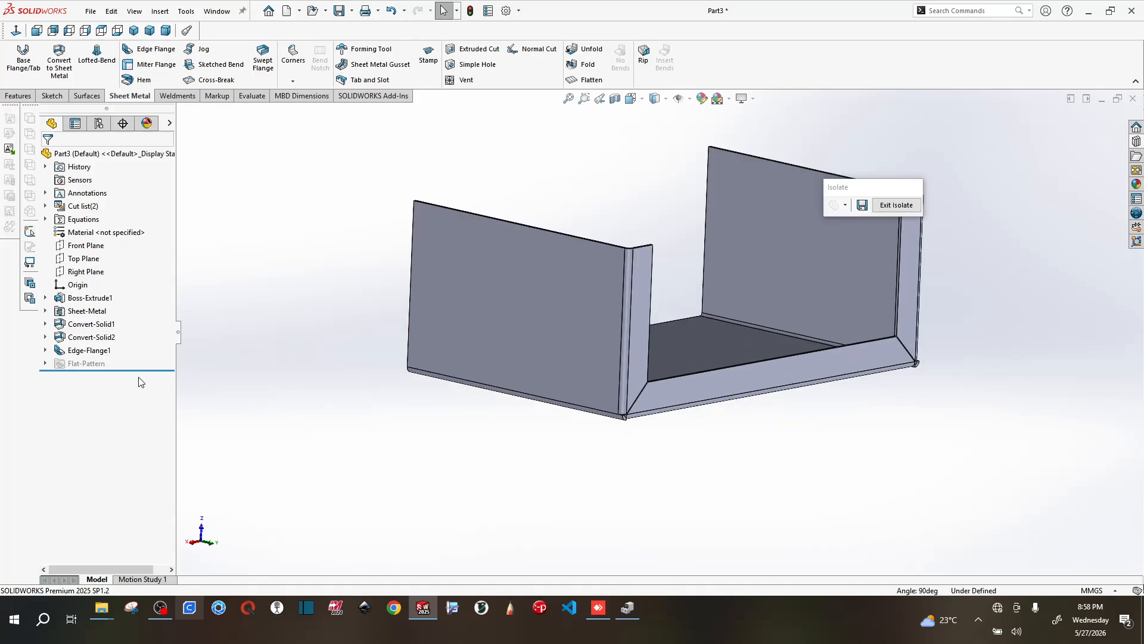
click(87, 351)
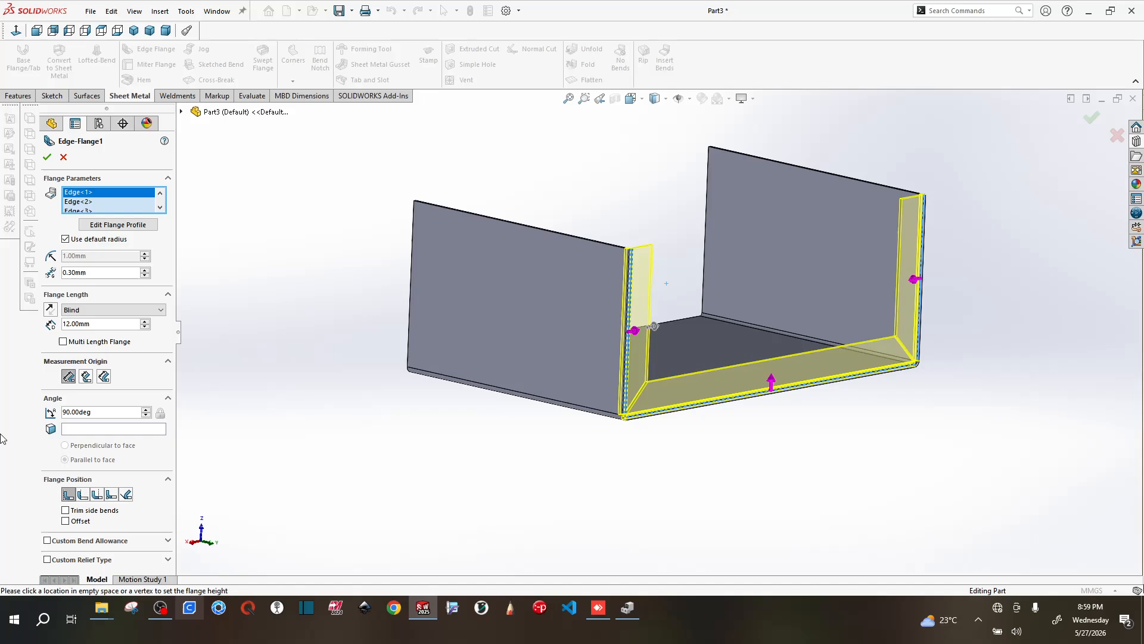
click(47, 157)
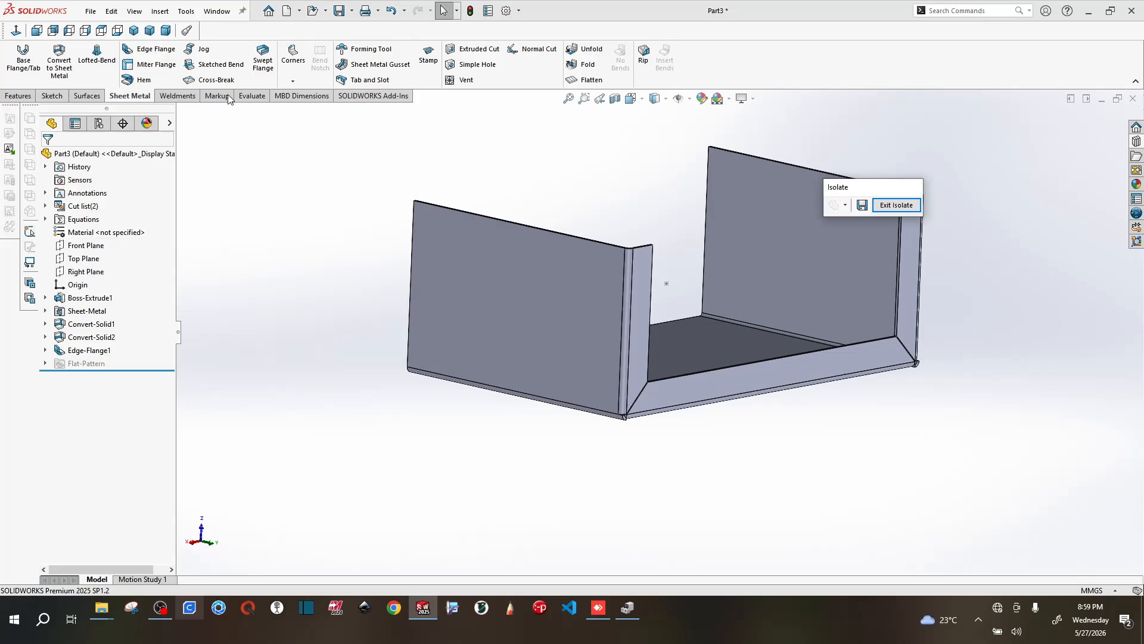
- Mirror the edge flange feature about the Right Plane and exit the isolated view of the base
click(34, 97)
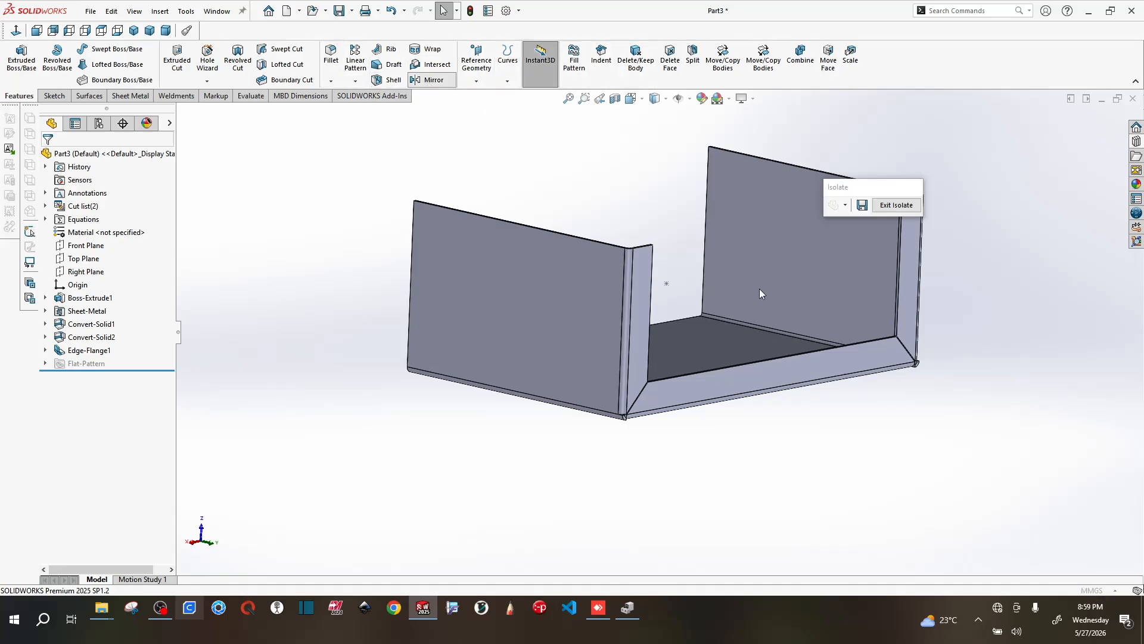
click(431, 80)
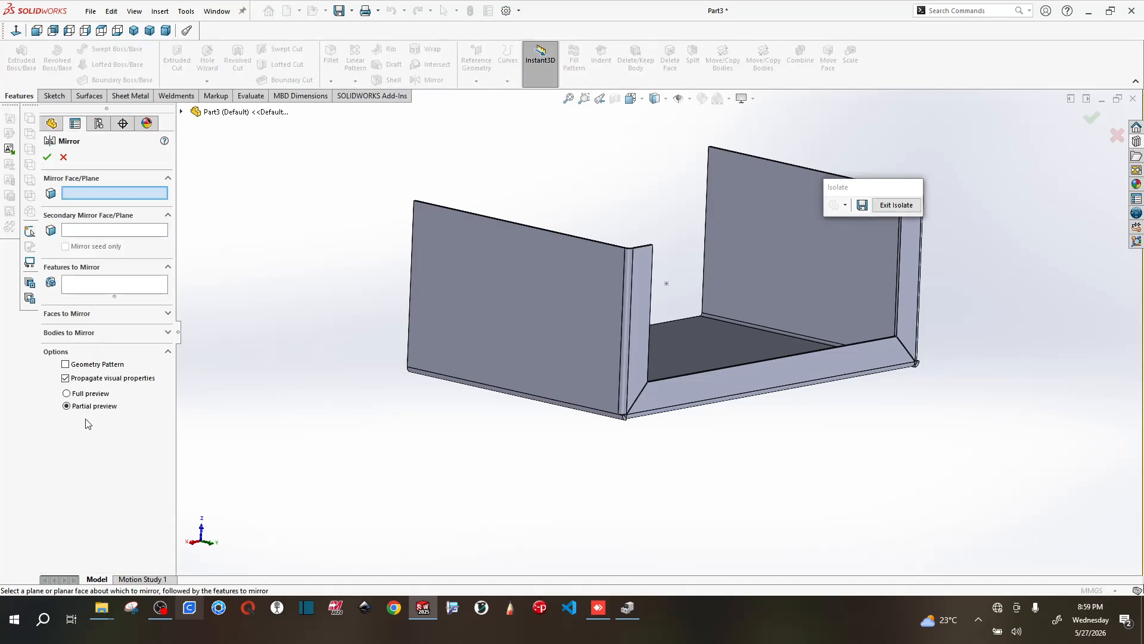
click(182, 111)
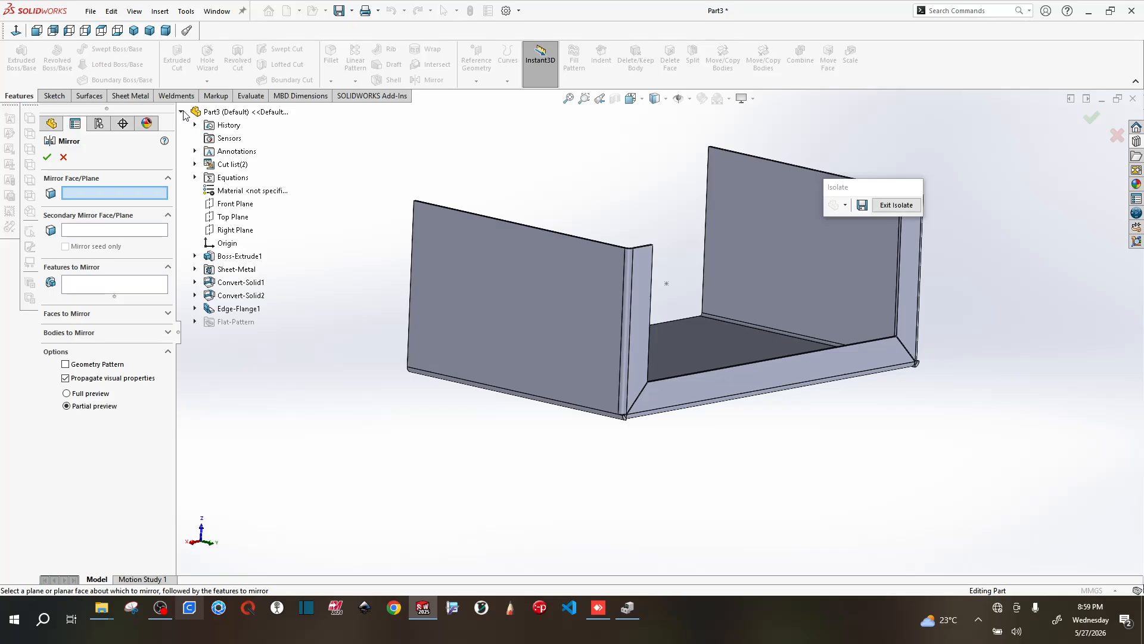
click(225, 231)
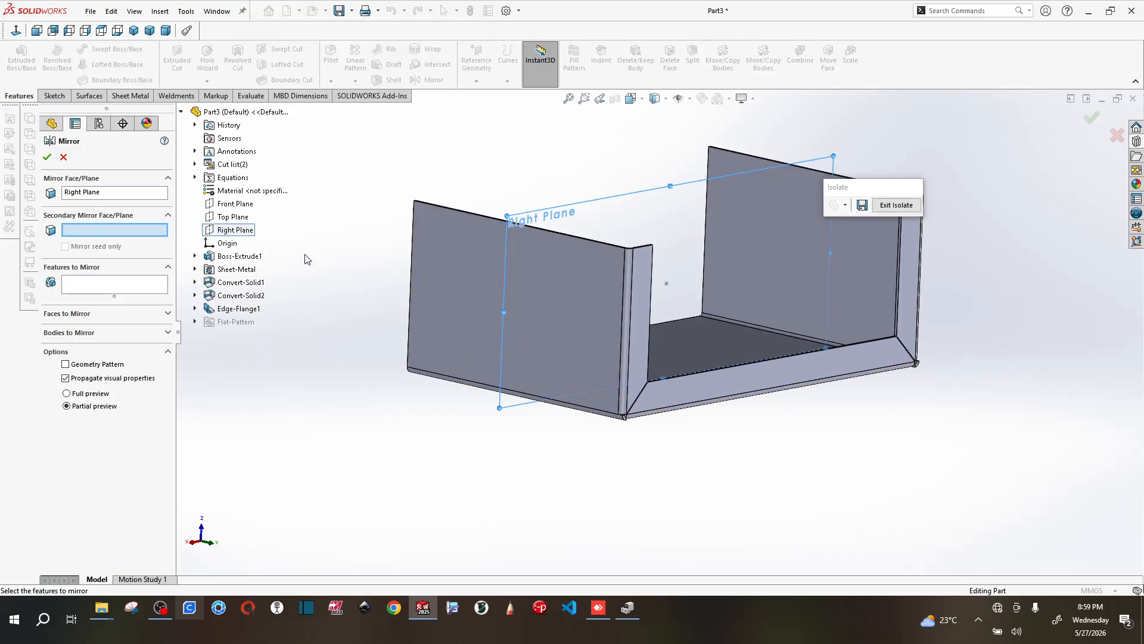
click(104, 293)
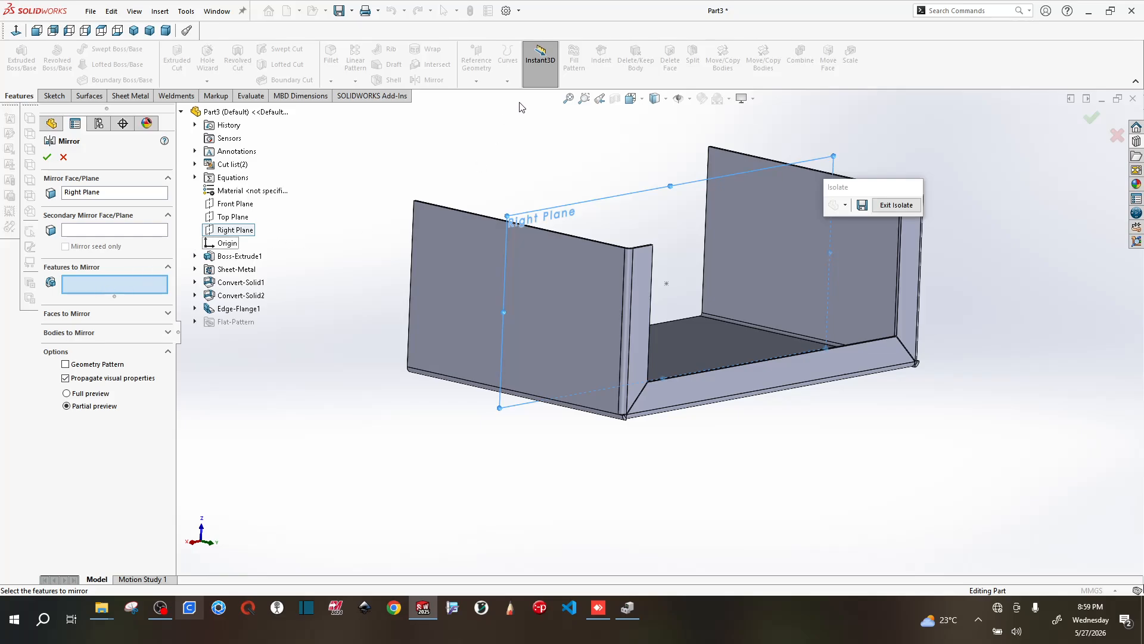
click(232, 309)
click(48, 158)
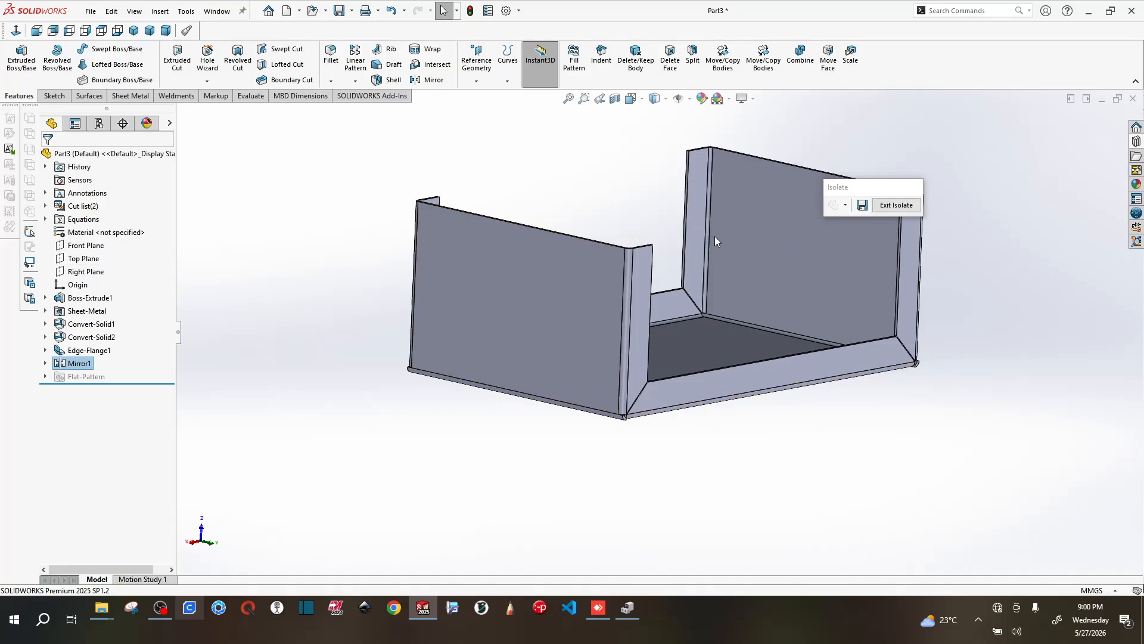
click(897, 204)
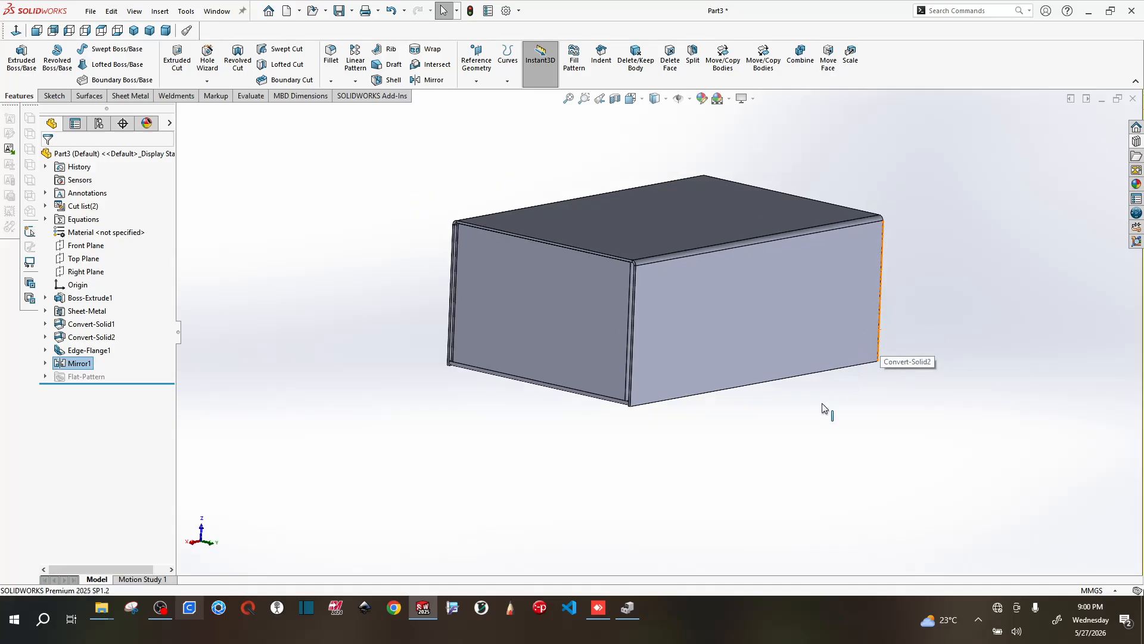
- Start a sketch on the cover's long side face and set the display style to Hidden Lines Visible
scroll(792, 431, down, 1)
middle_drag(777, 440, 713, 428)
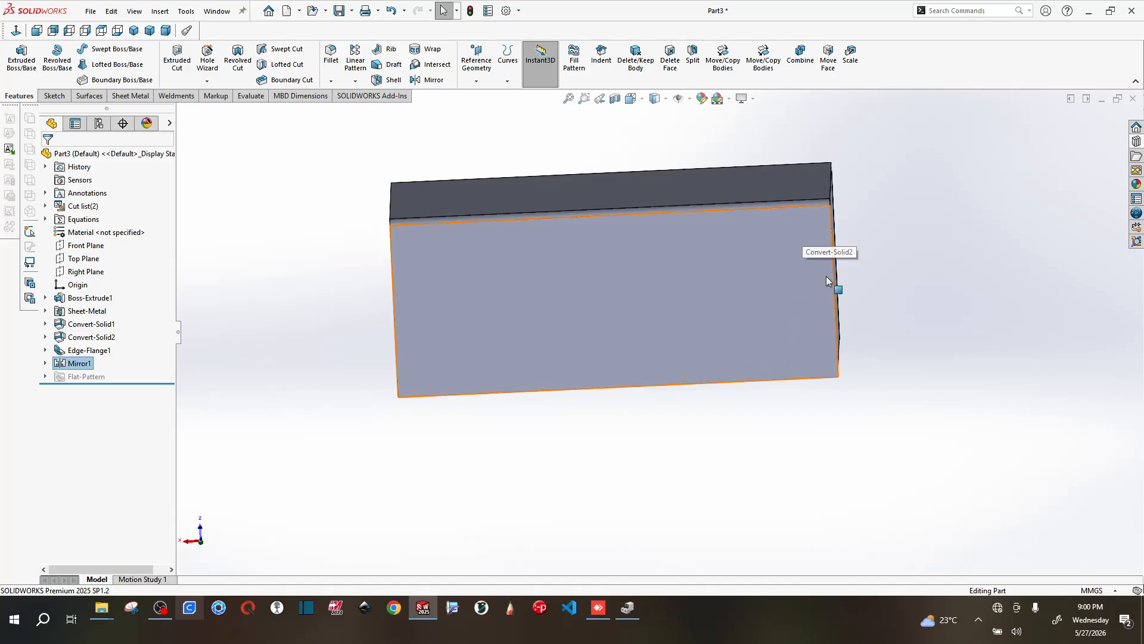
middle_drag(841, 399, 805, 429)
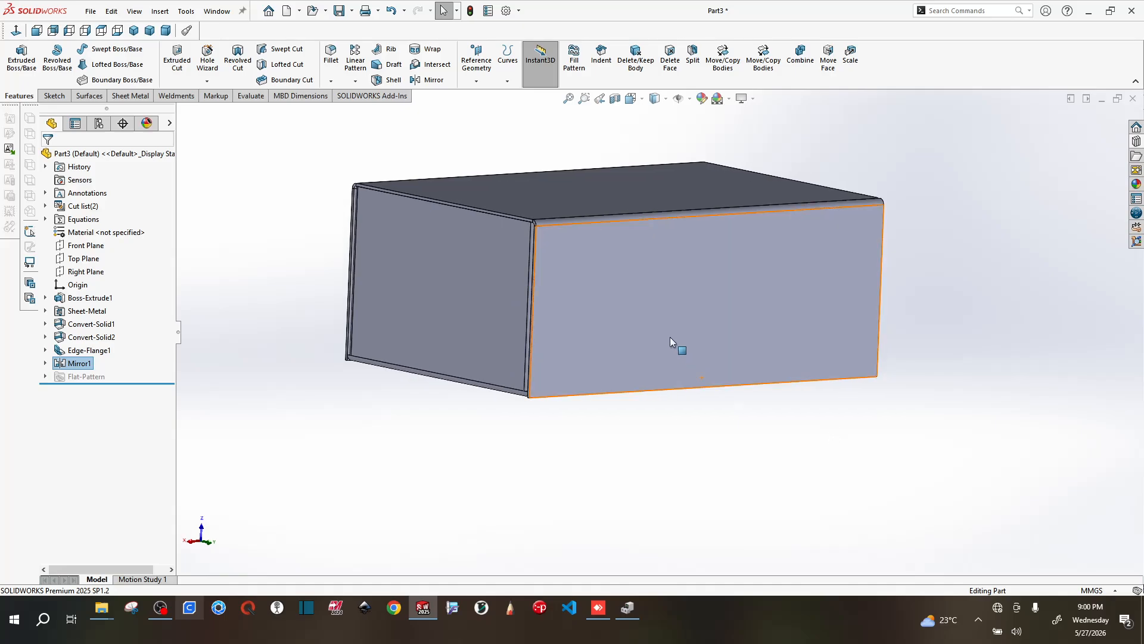
click(738, 322)
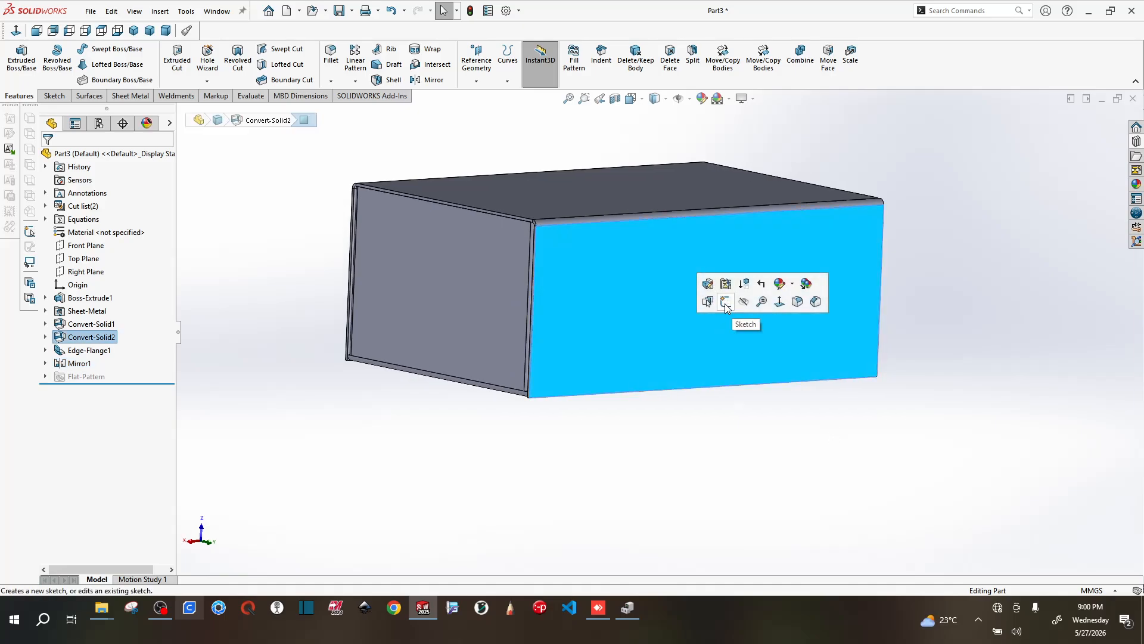
click(725, 303)
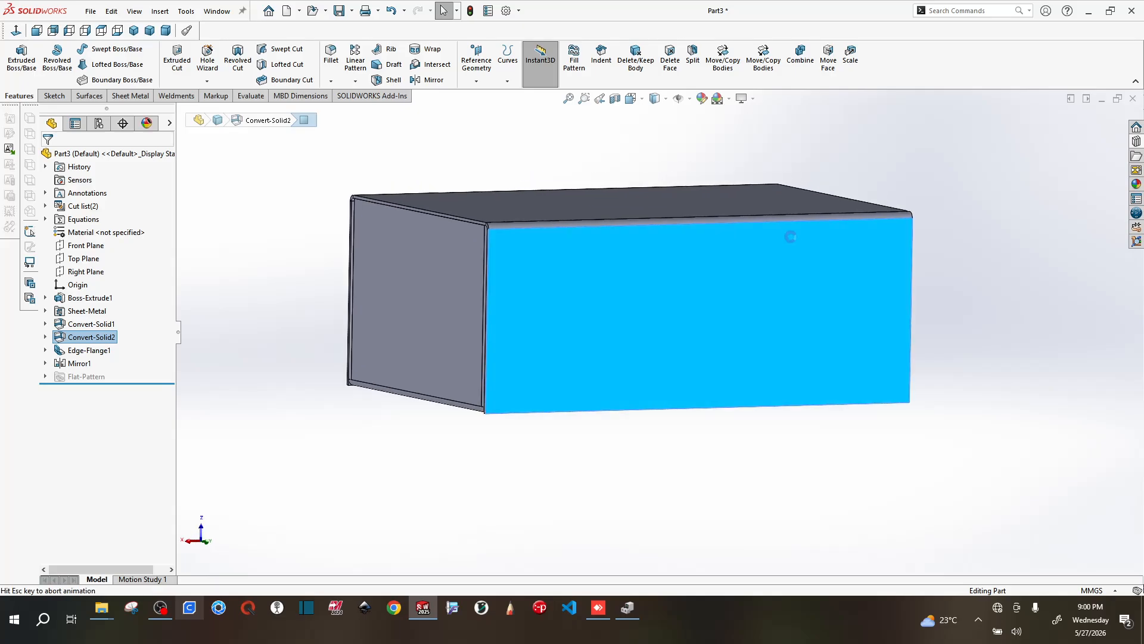
click(667, 99)
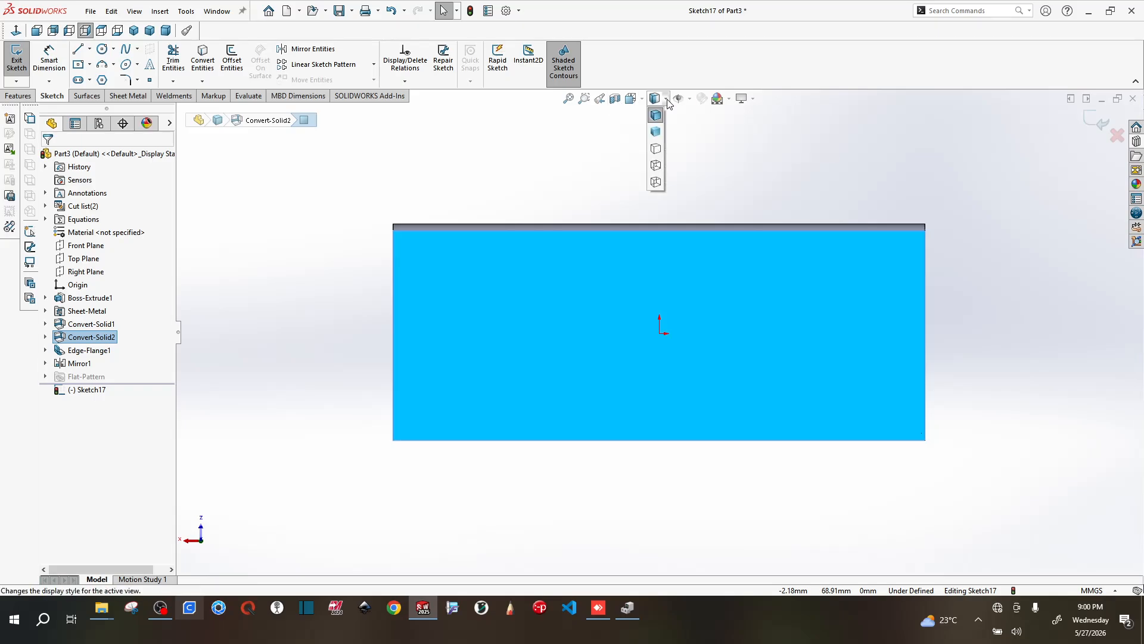
click(656, 165)
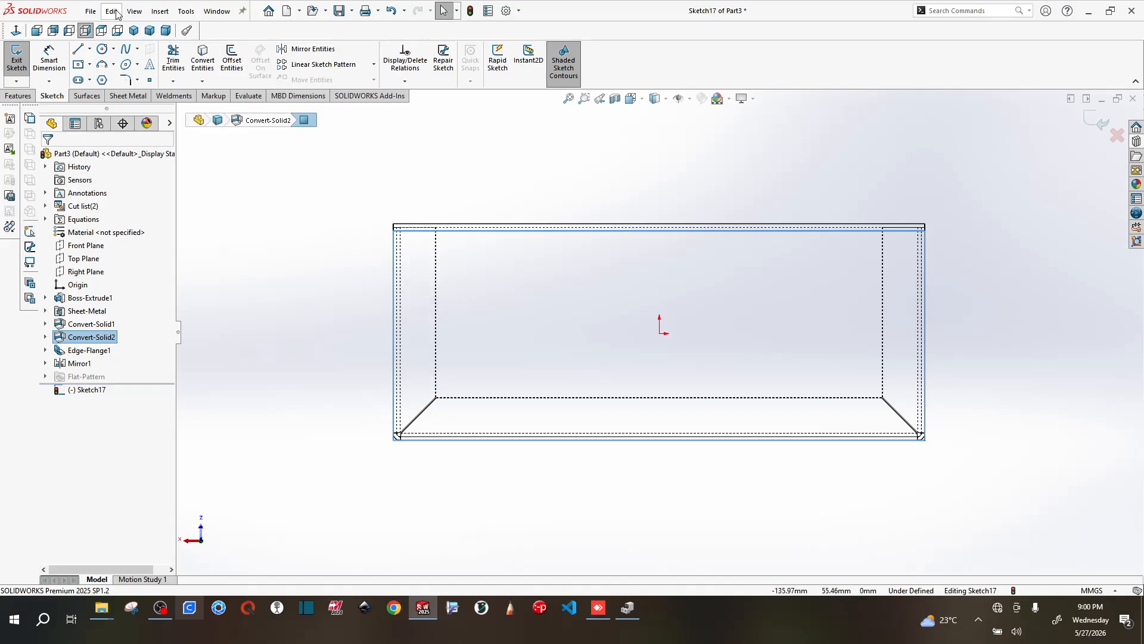
- Sketch two vertically aligned circles, each about 1 mm in radius, over the left side flange, one near its upper end and one lower
click(103, 50)
scroll(421, 263, down, 2)
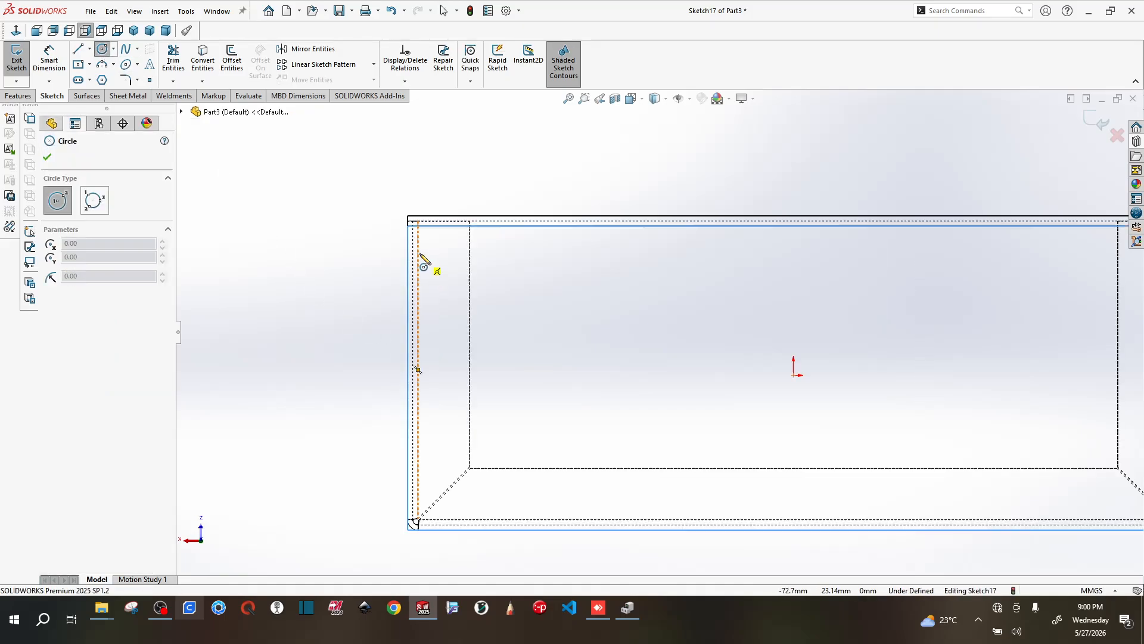
click(442, 257)
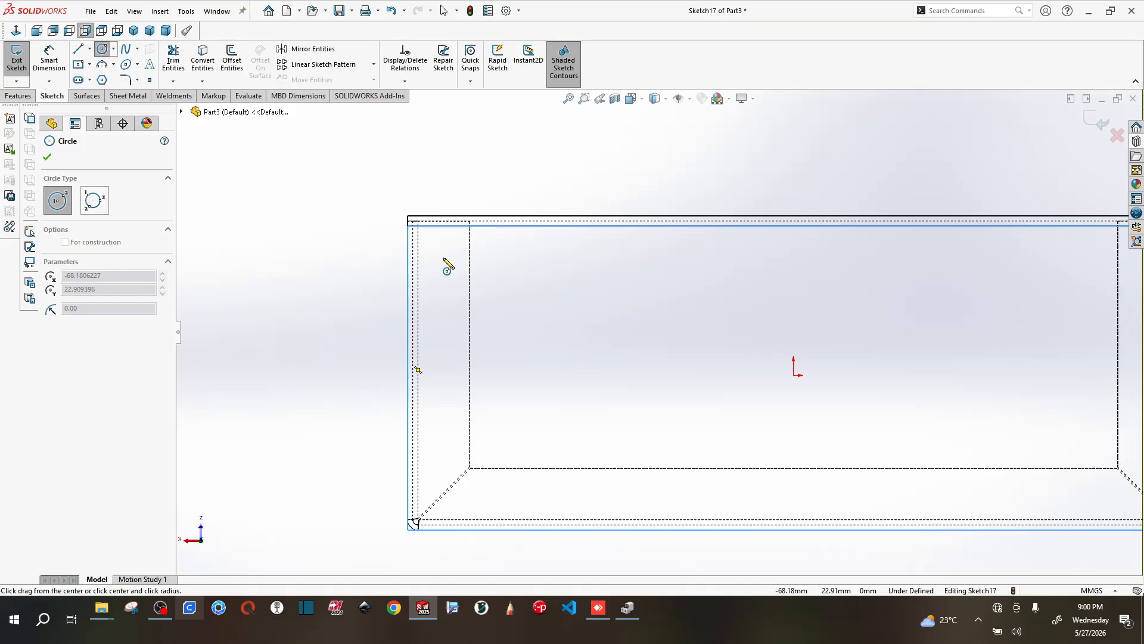
click(443, 267)
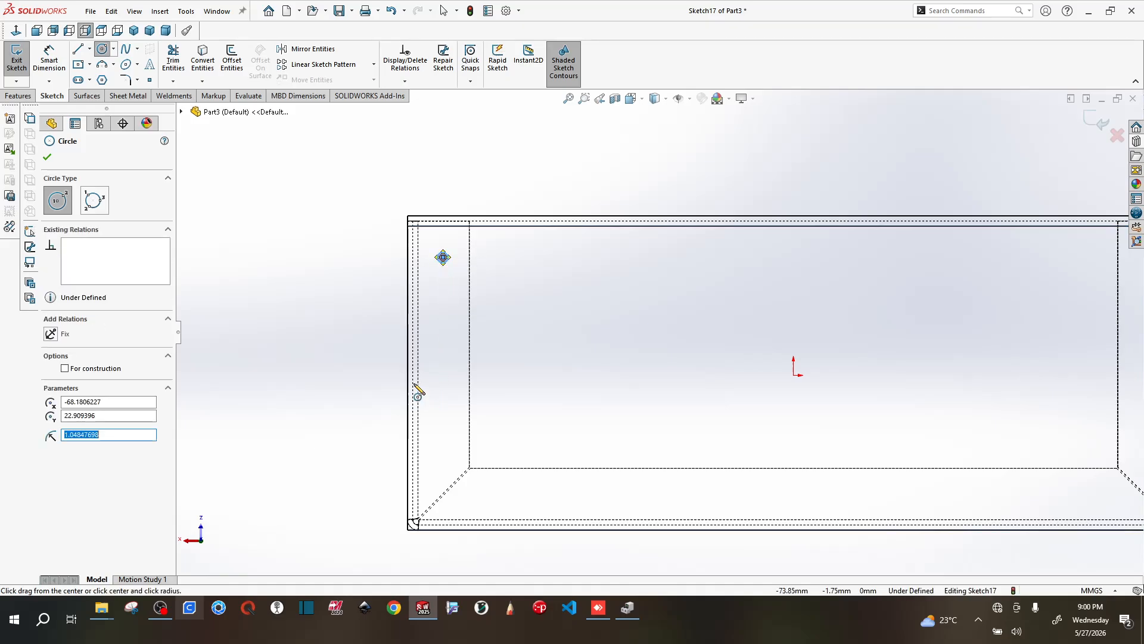
click(442, 426)
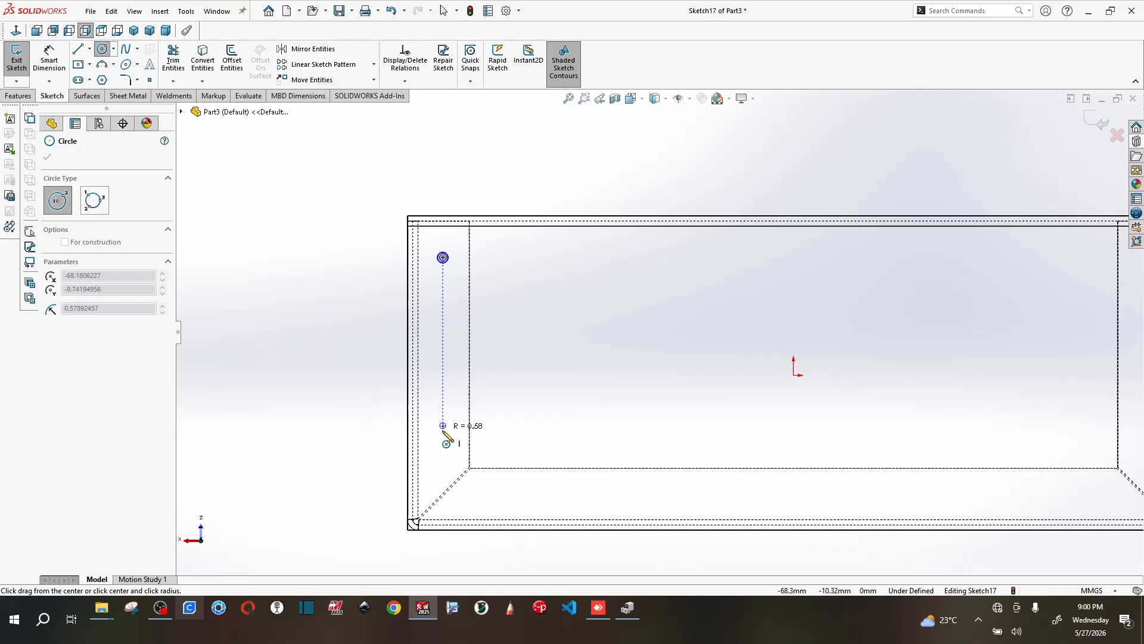
click(445, 433)
scroll(498, 456, up, 3)
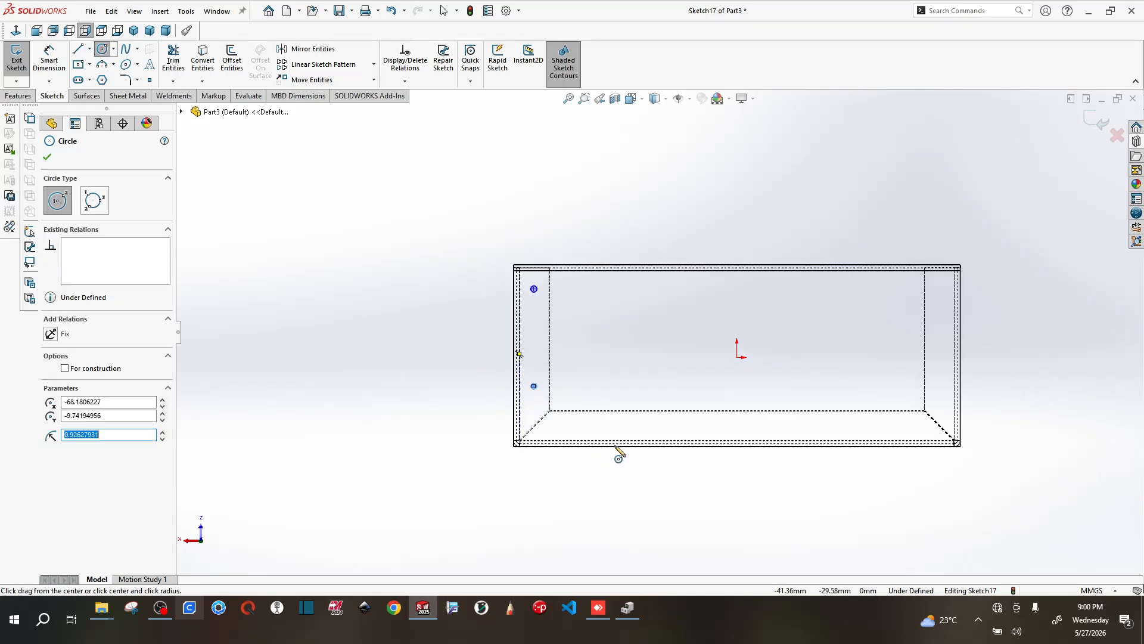
- Sketch two horizontally aligned circles over the bottom flange, about 1.5 mm in radius near its left end and 1.8 mm near its right
click(574, 415)
click(580, 419)
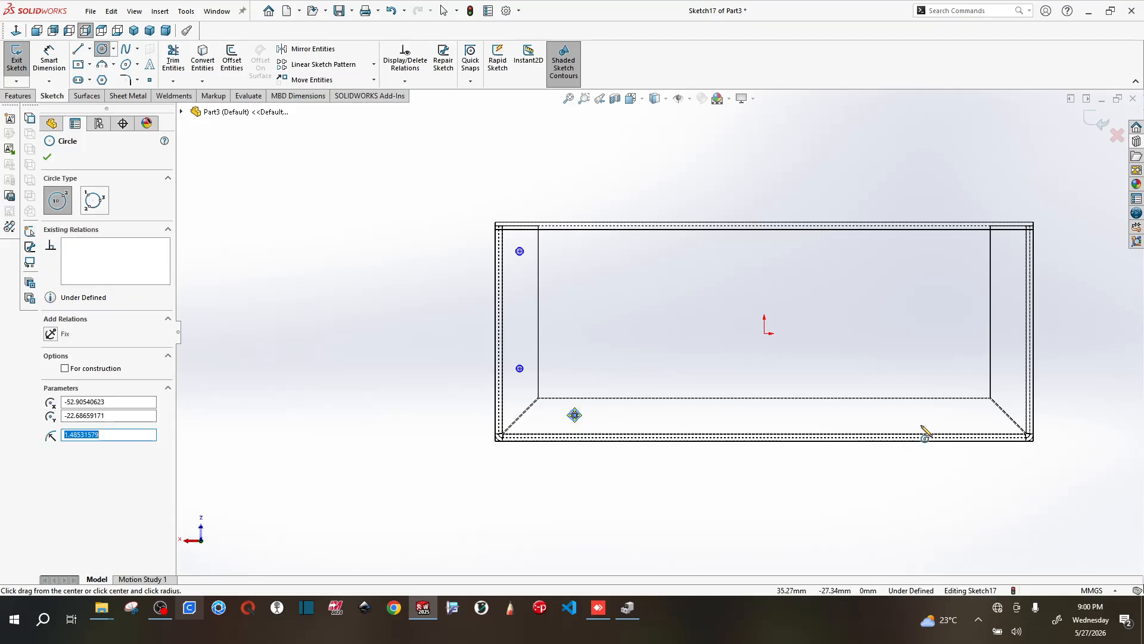
click(949, 415)
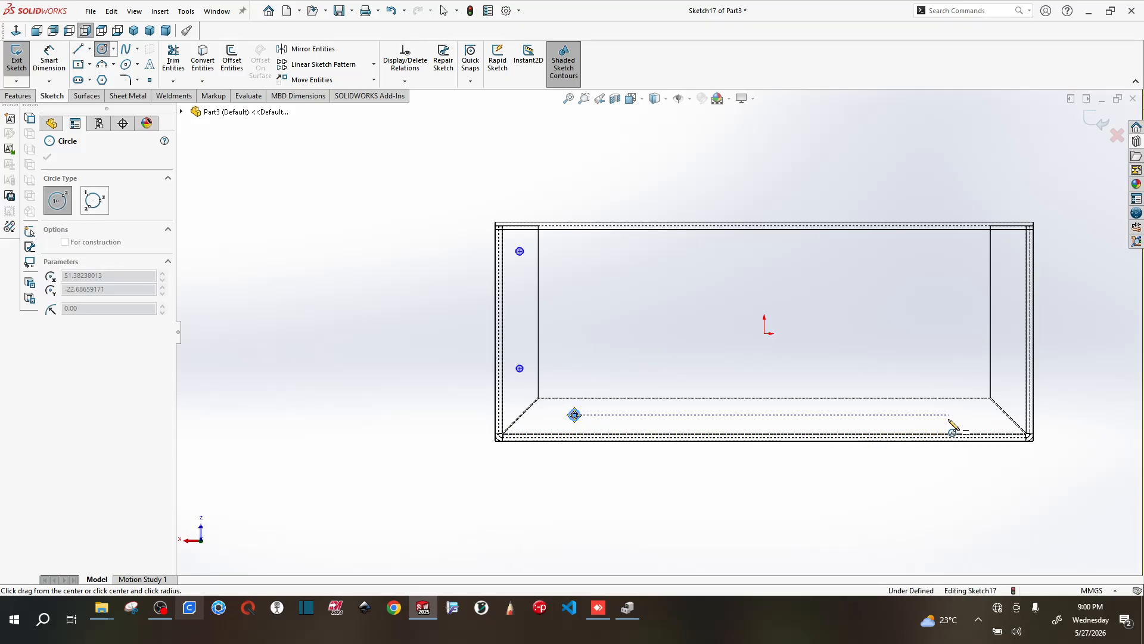
click(954, 419)
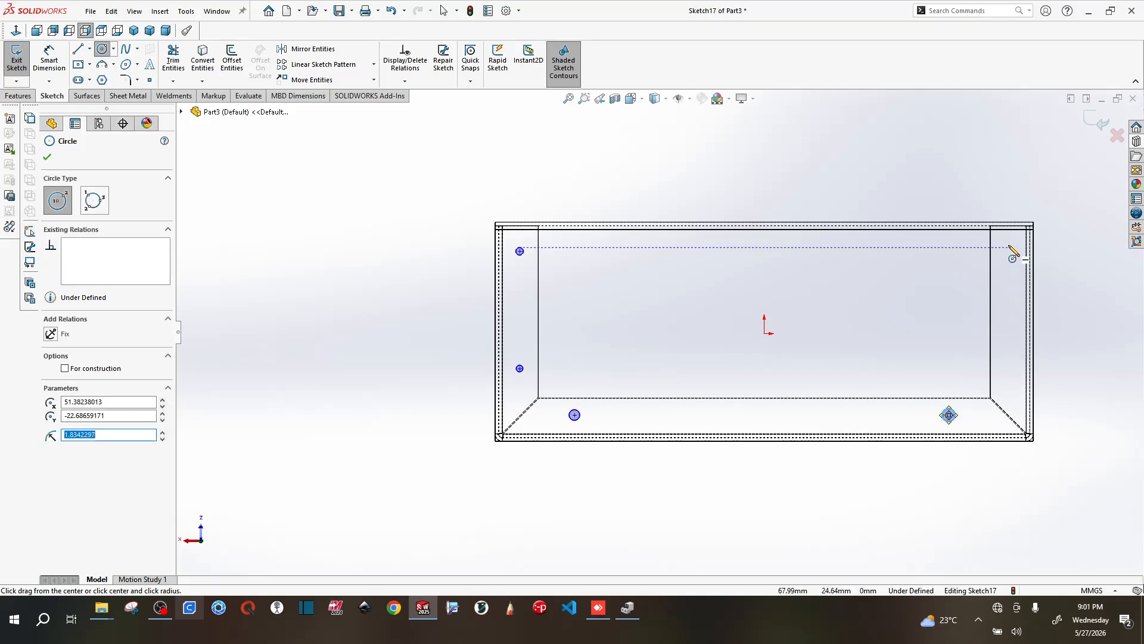
- Draw a nearly vertical centerline from the origin up past the cover's top edge
click(89, 49)
click(99, 81)
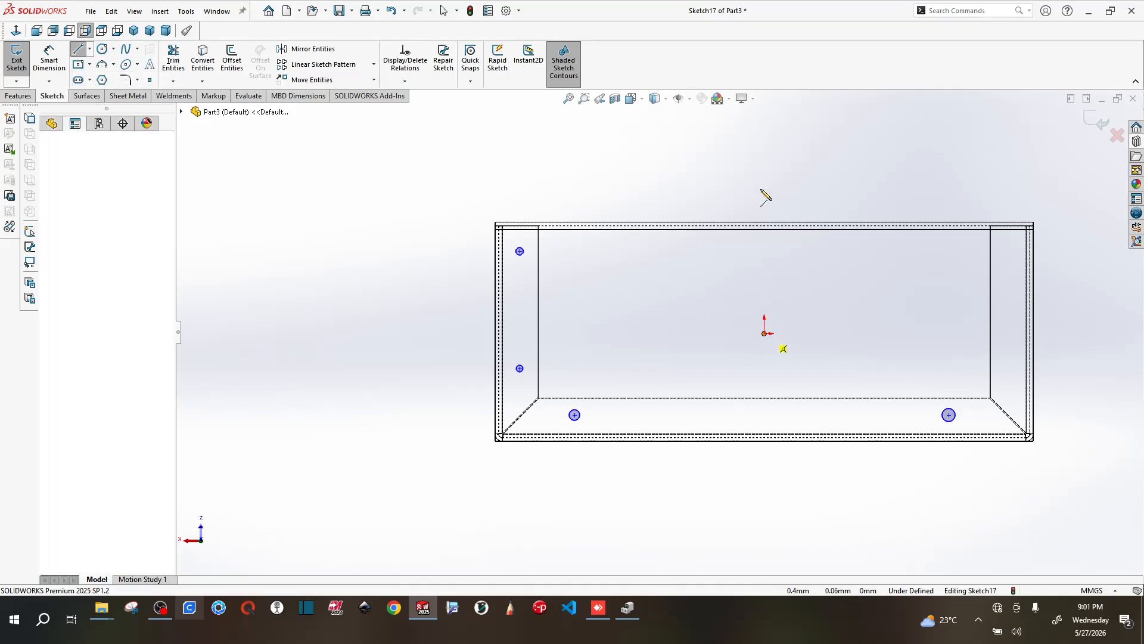
click(764, 333)
click(768, 165)
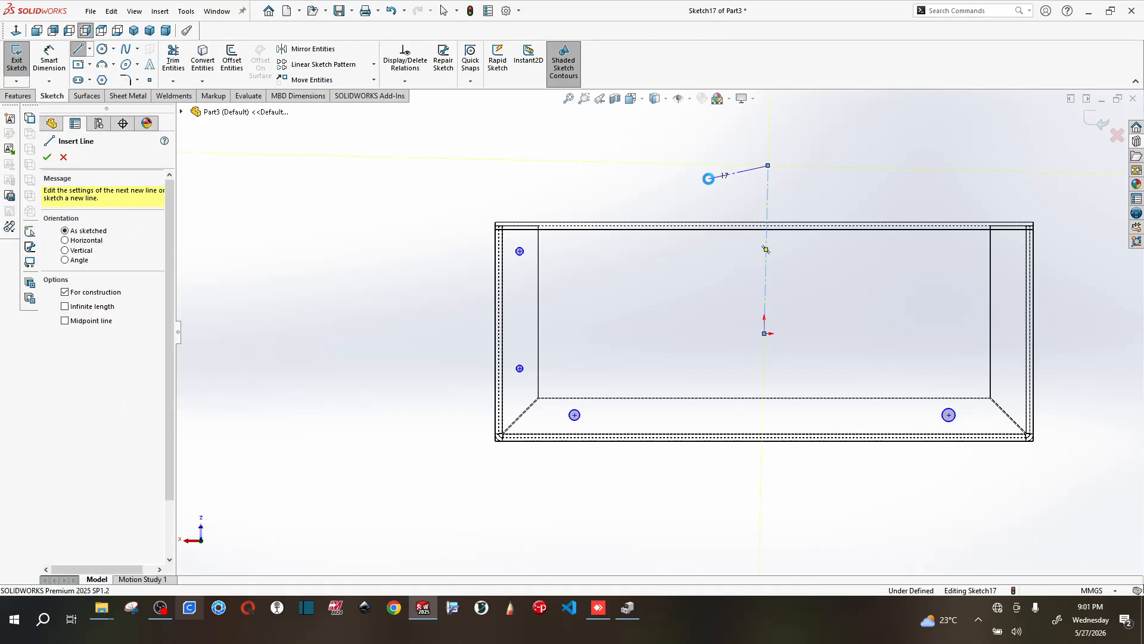
- Constrain the centerline to vertical, and make the two side-flange circles and the bottom flange's left circle equal in size
key(Escape)
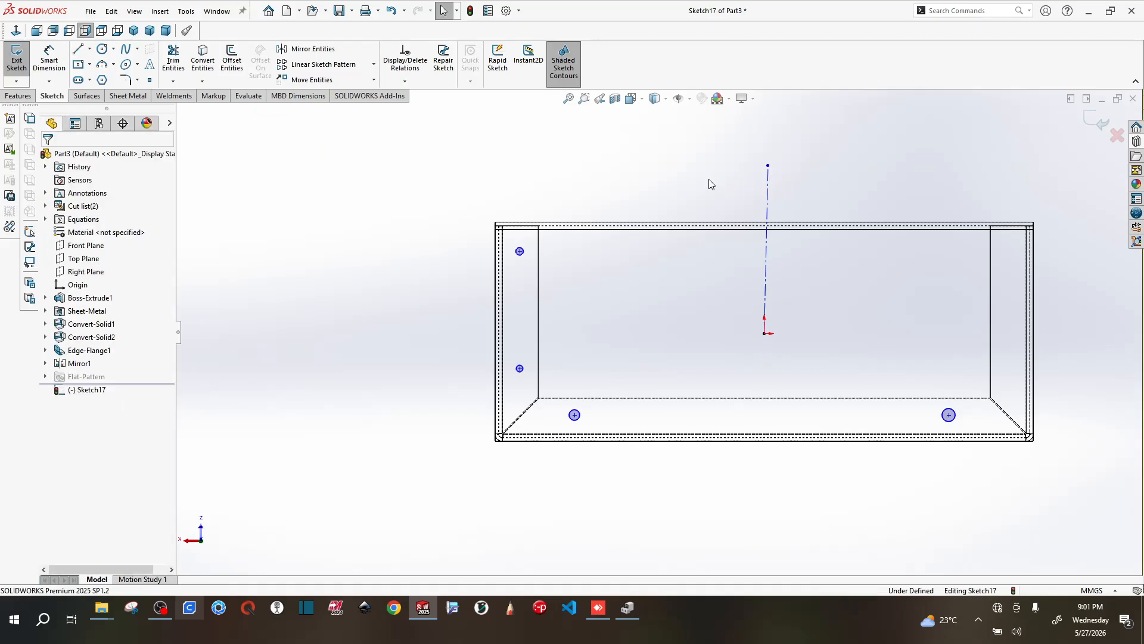
click(769, 181)
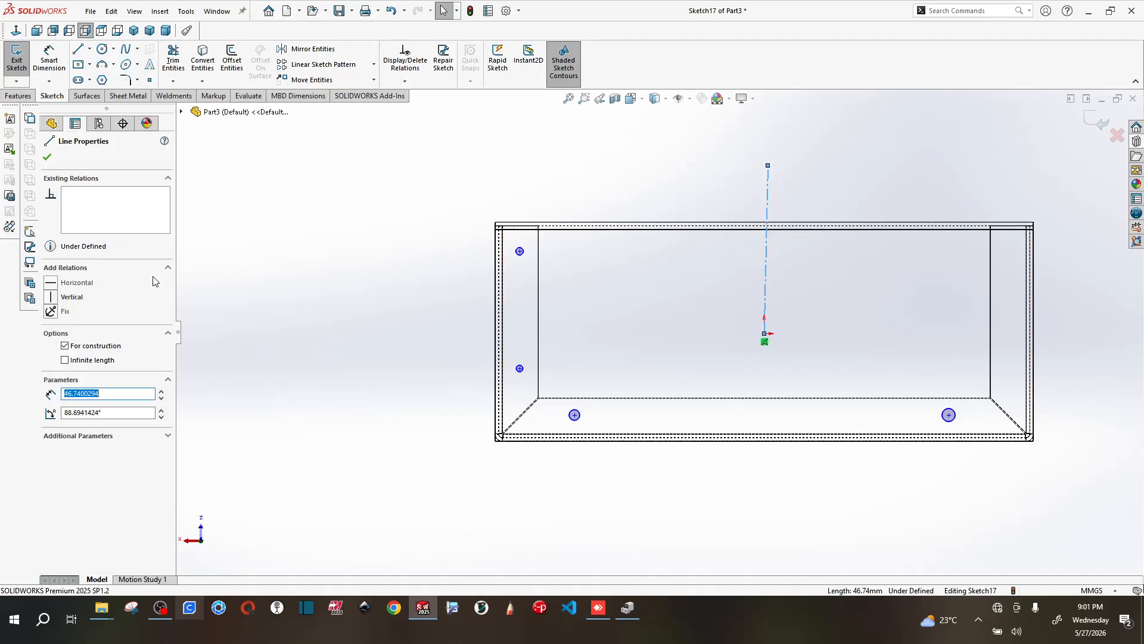
click(53, 297)
click(437, 191)
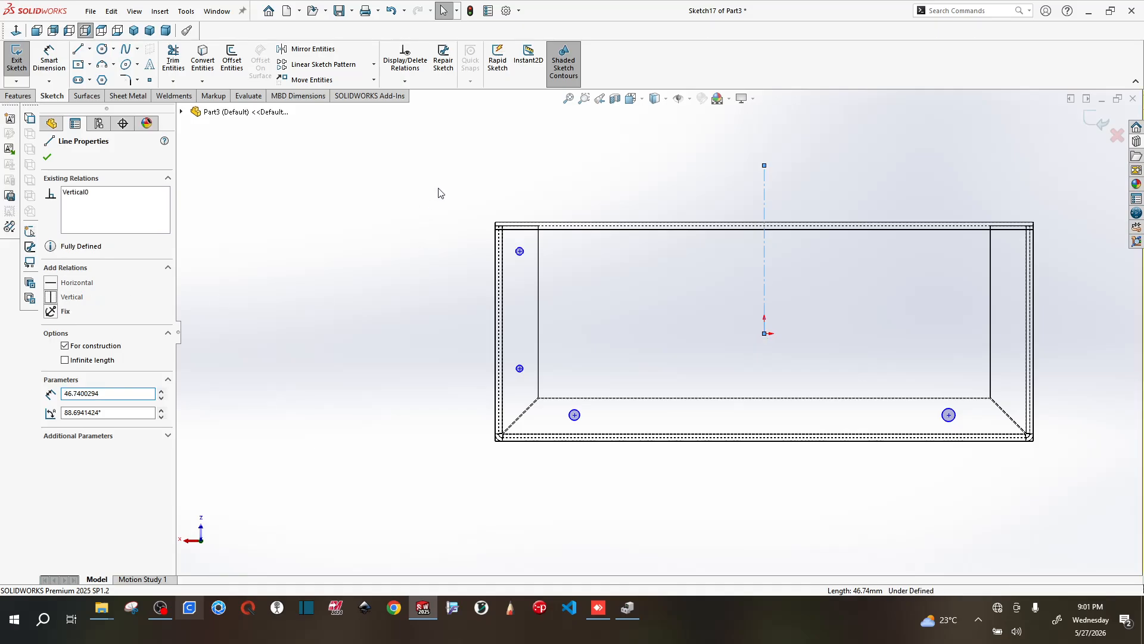
drag(456, 177, 623, 486)
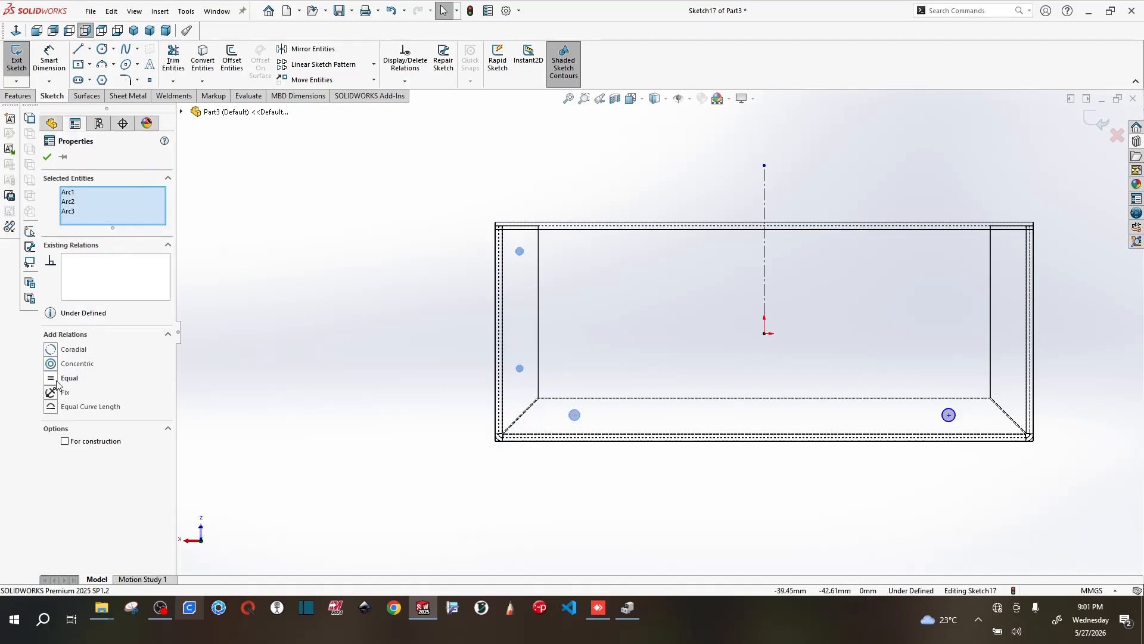
- Dimension the vertical distance between the centers of the two side-flange circles as 35 mm
click(49, 60)
click(519, 251)
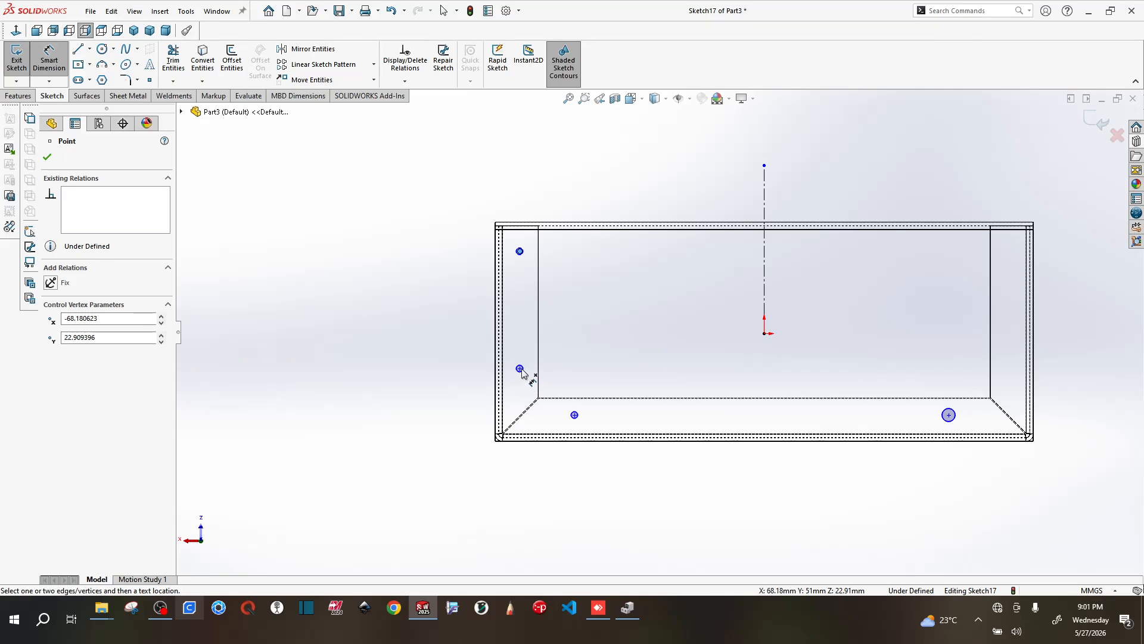
click(520, 368)
click(424, 322)
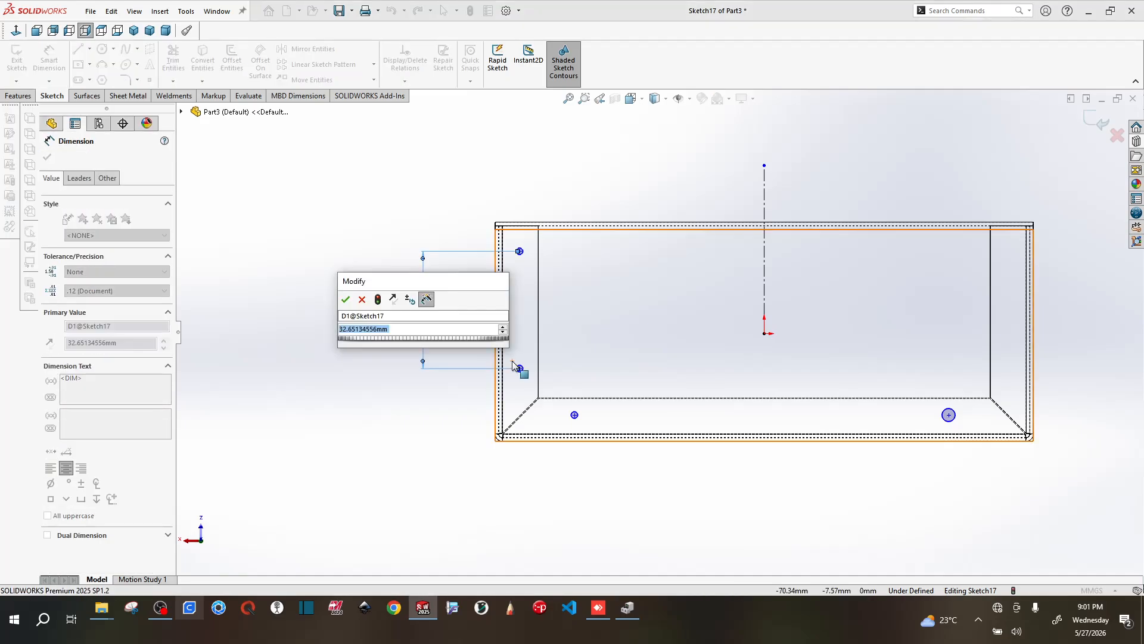
text(3)
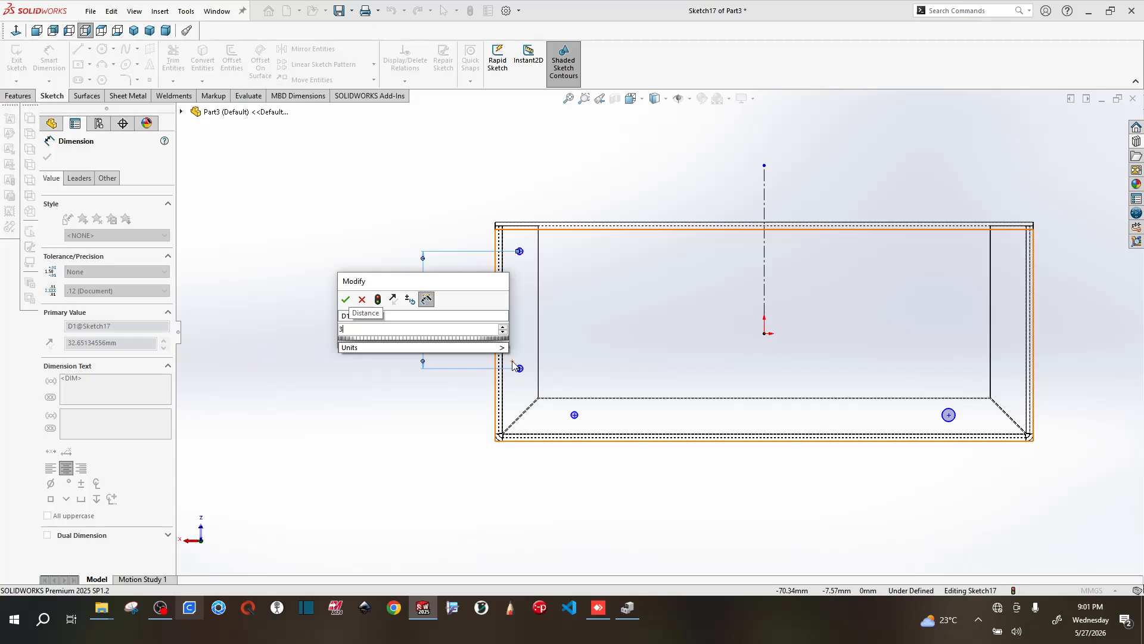
text(0)
key(Return)
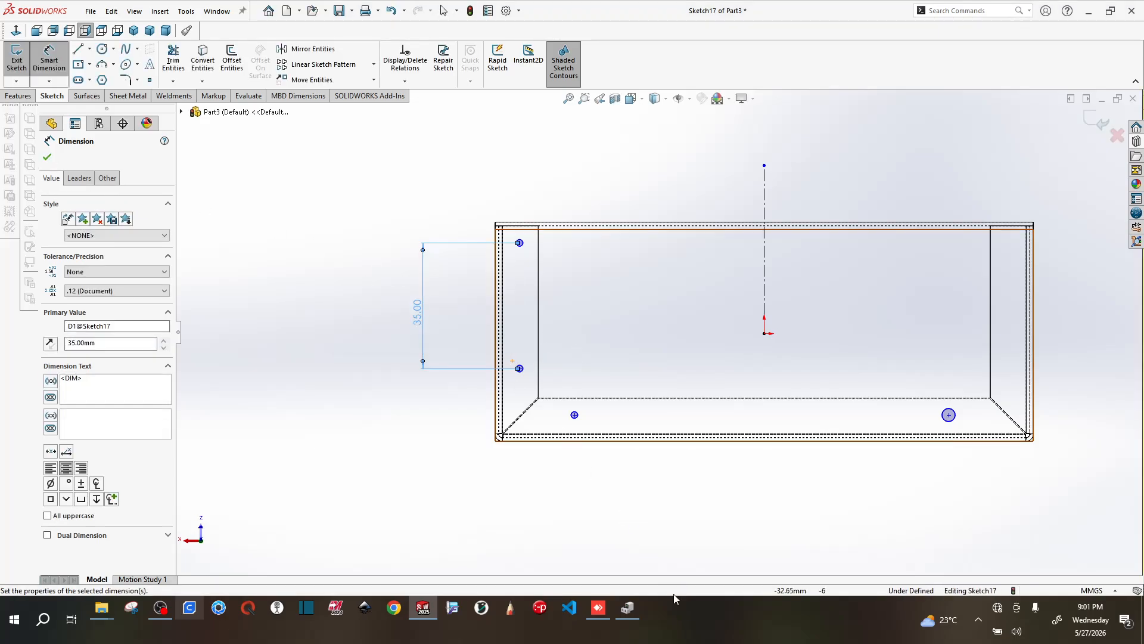
- Add a doubled distance of 100 mm from the bottom flange's left circle center about the vertical centerline
click(575, 416)
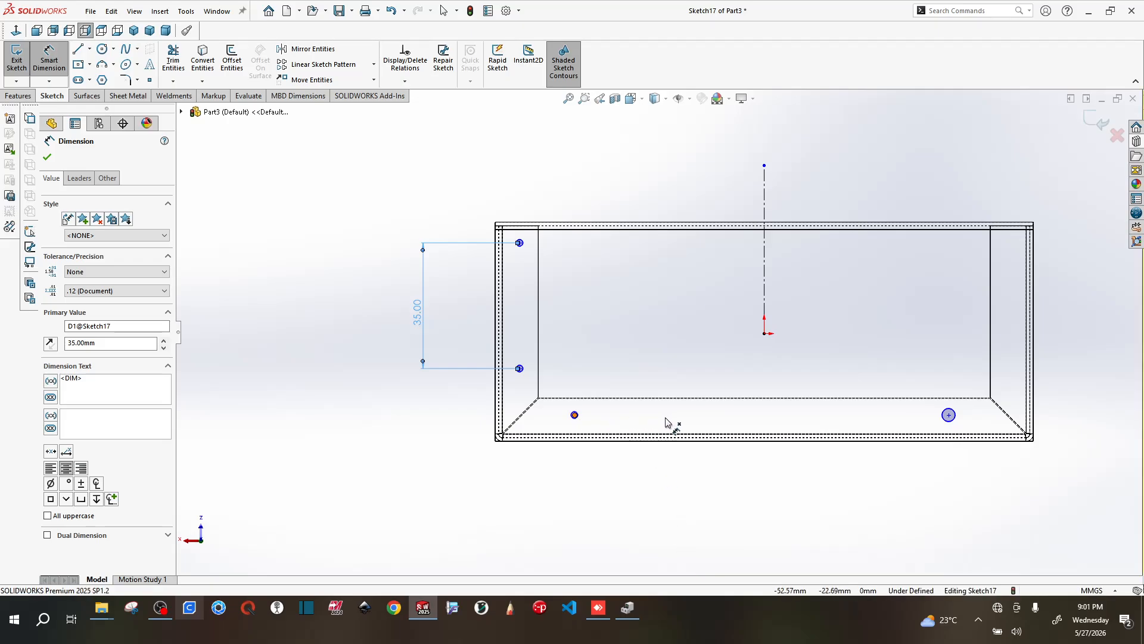
click(769, 301)
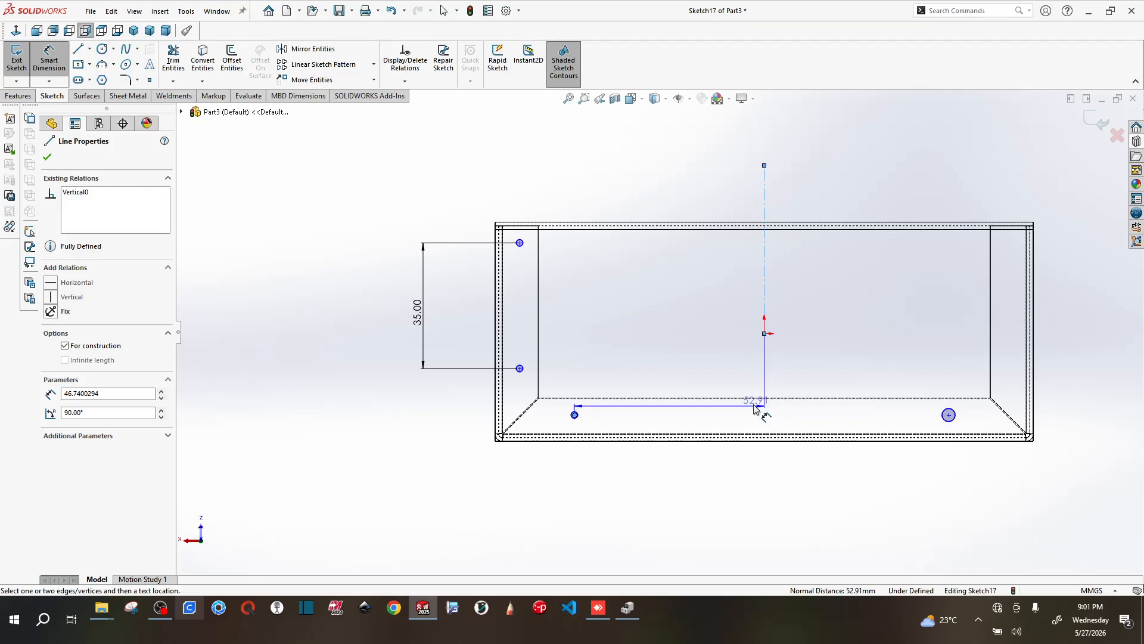
click(790, 507)
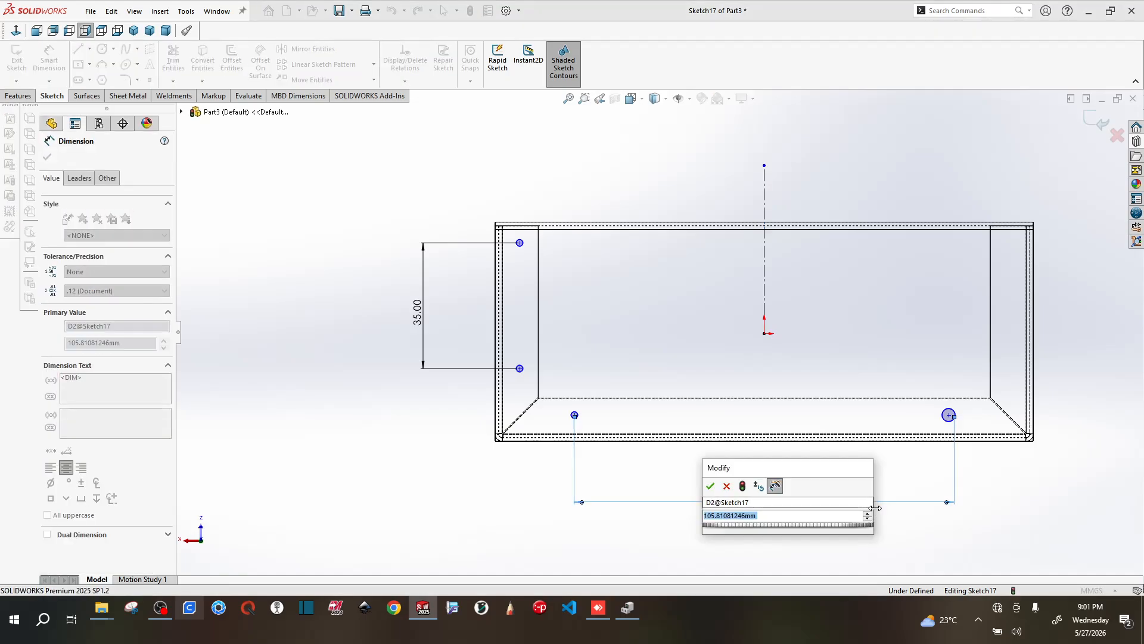
text(100)
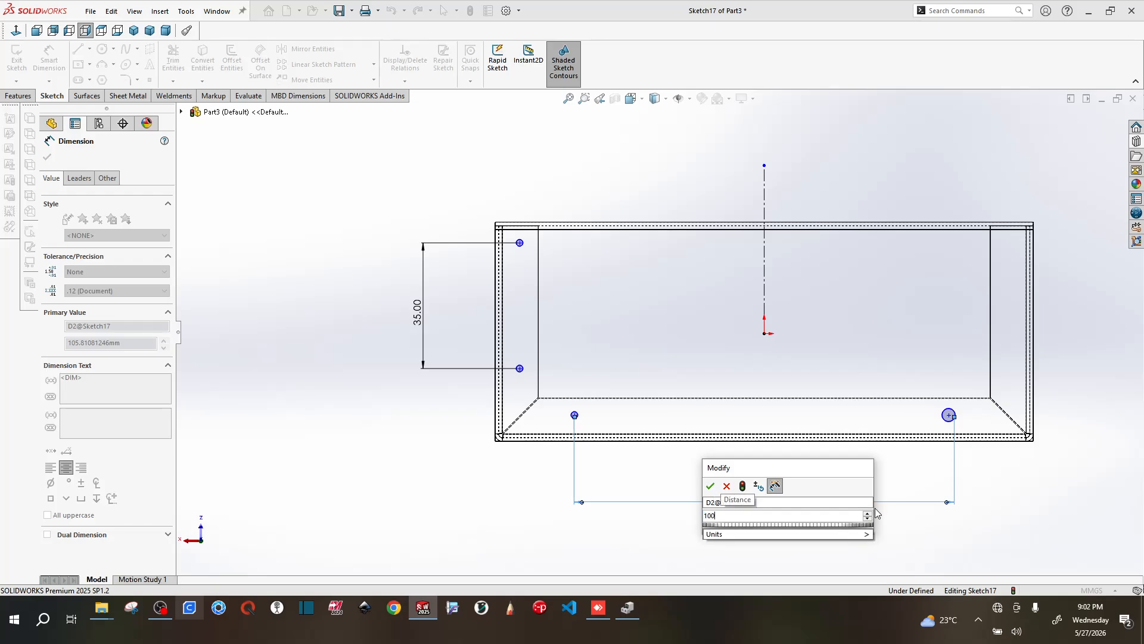
key(Return)
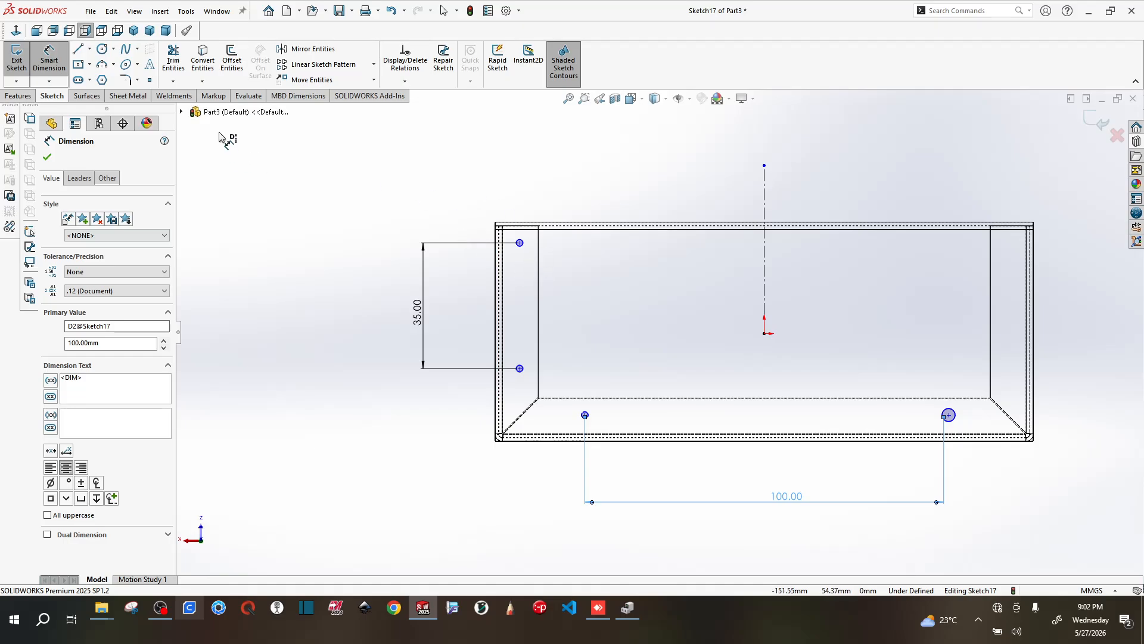
- Dimension the lower side-flange circle's center 5 mm horizontally from the left flange's inner edge
click(90, 50)
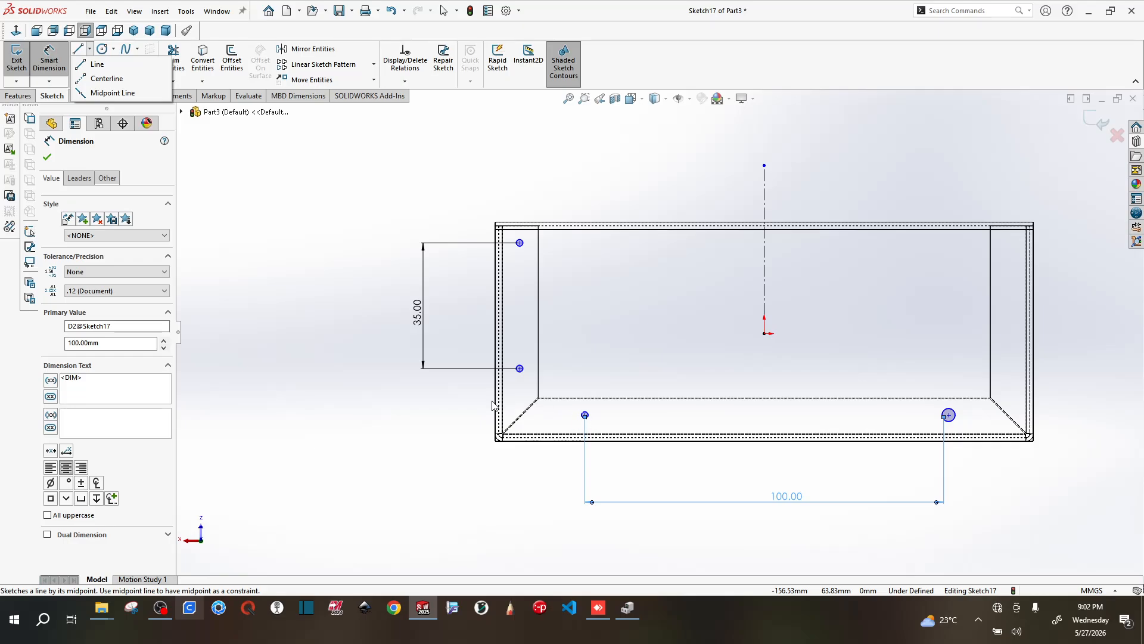
click(52, 51)
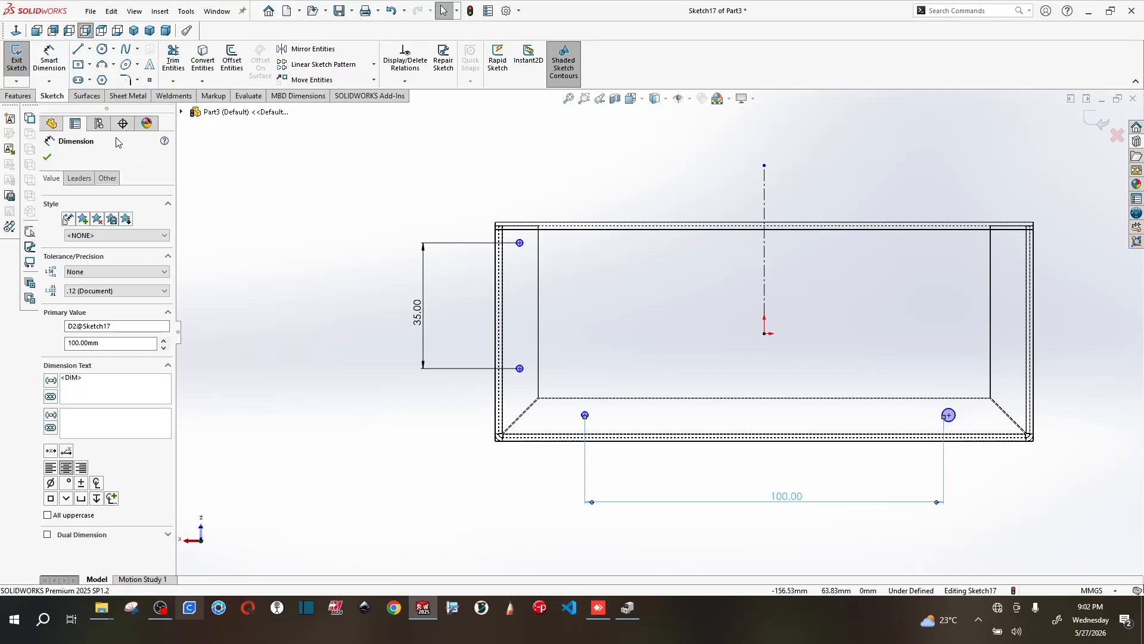
click(43, 59)
scroll(617, 421, down, 1)
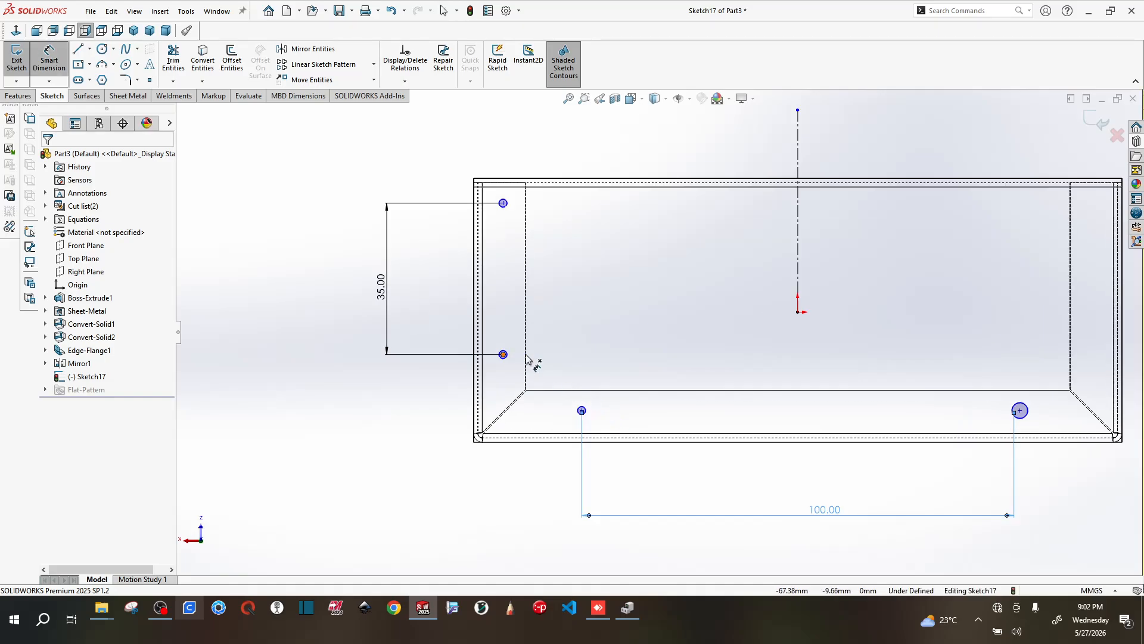
click(503, 354)
click(504, 414)
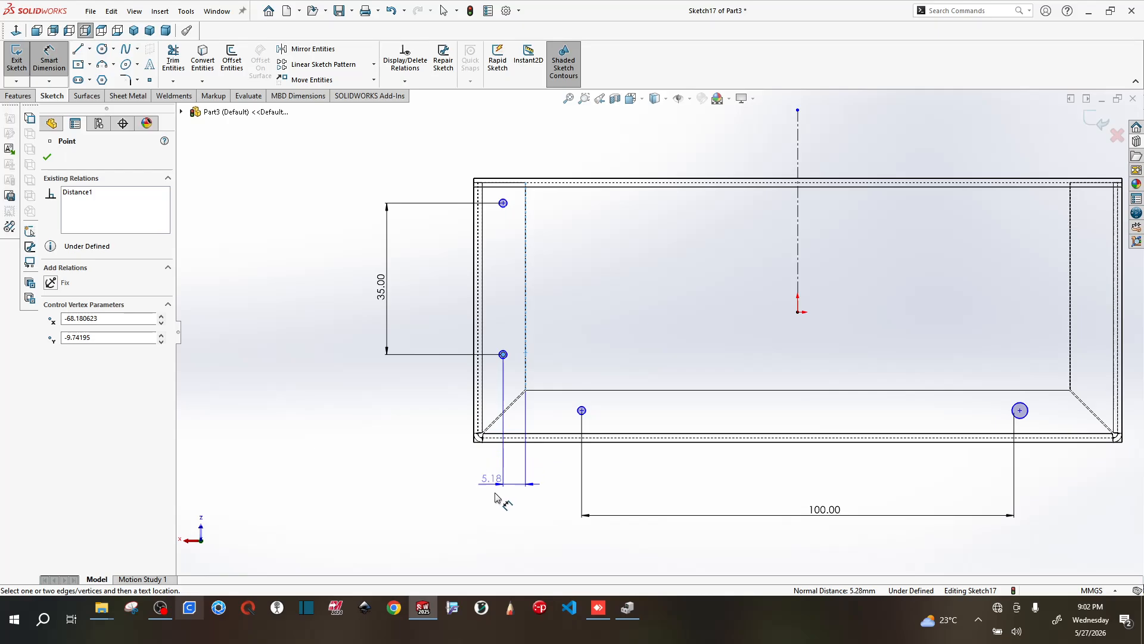
click(500, 497)
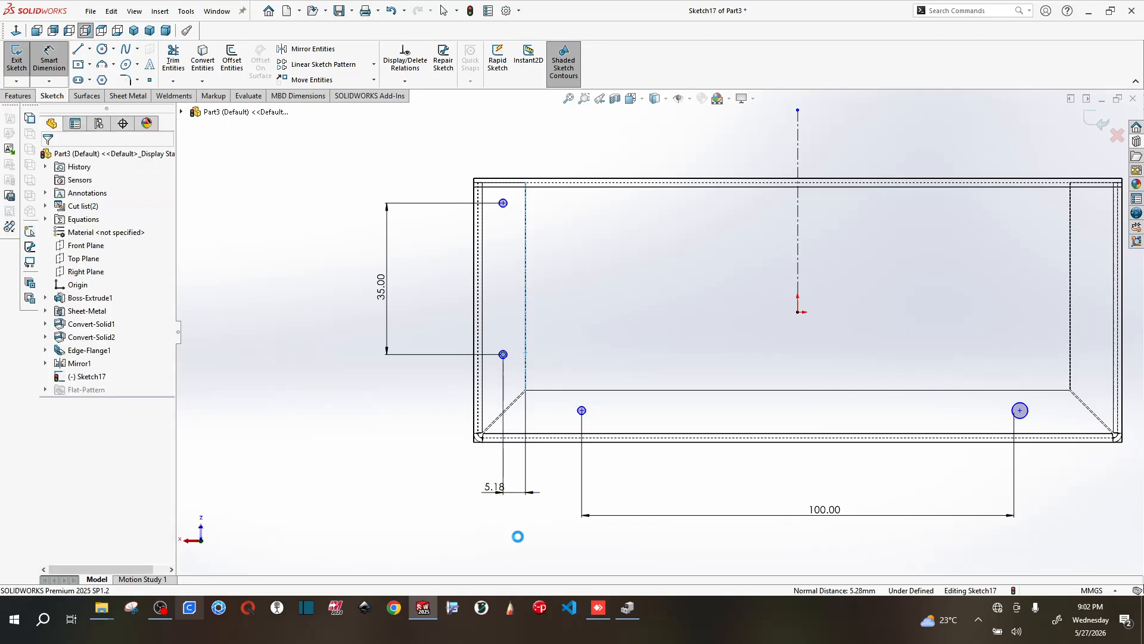
text(5)
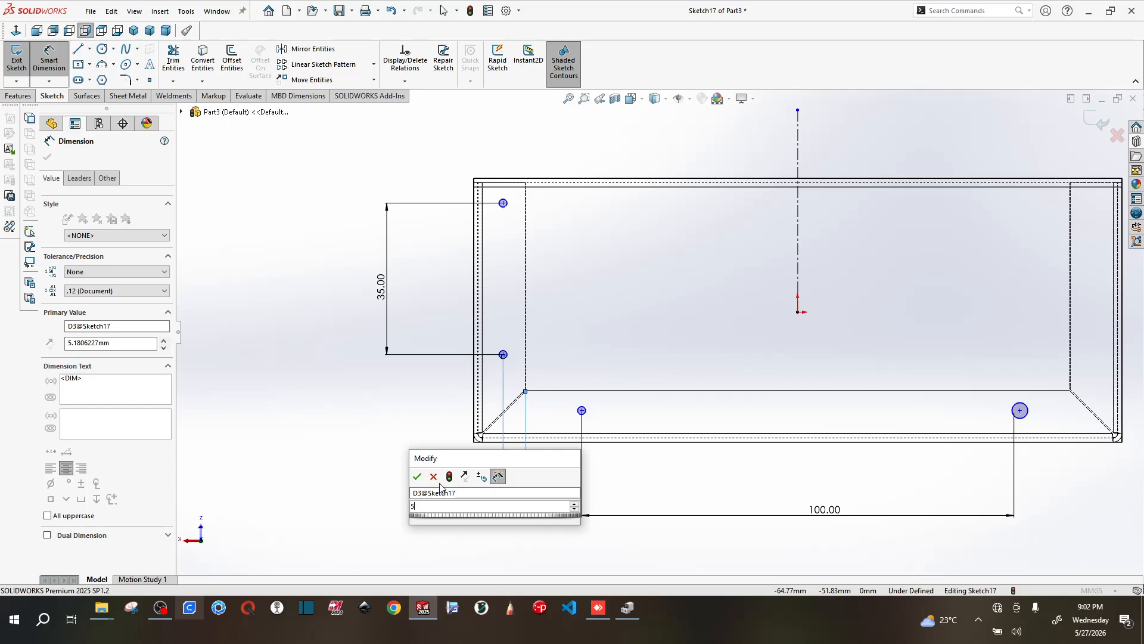
click(434, 476)
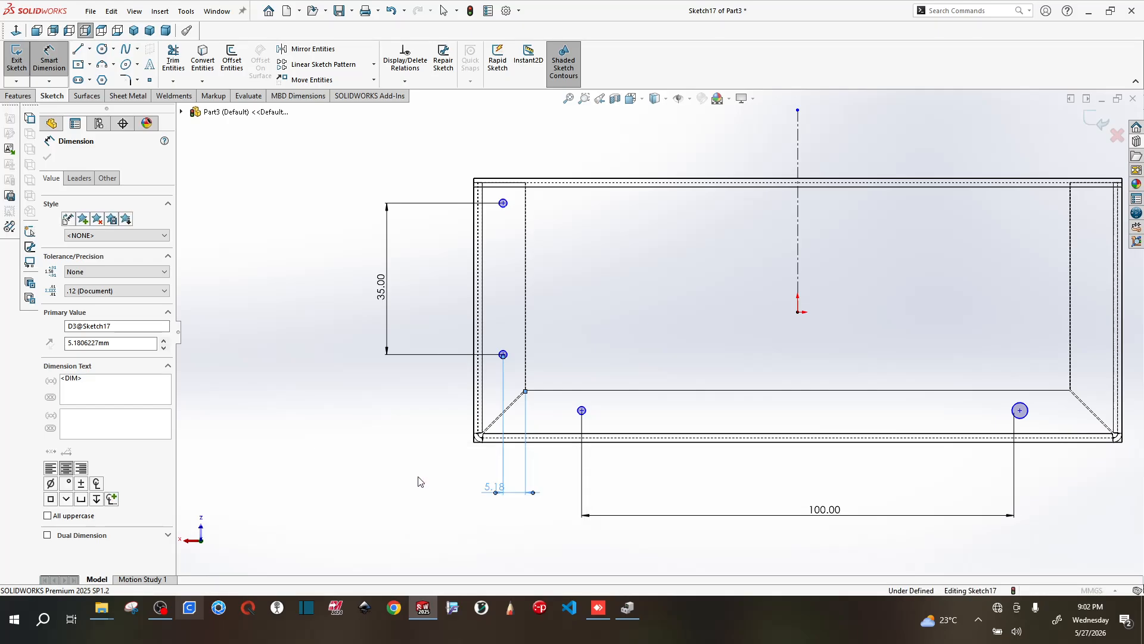
- Dimension the bottom flange's left circle center 5 mm below that flange's inner edge
click(583, 411)
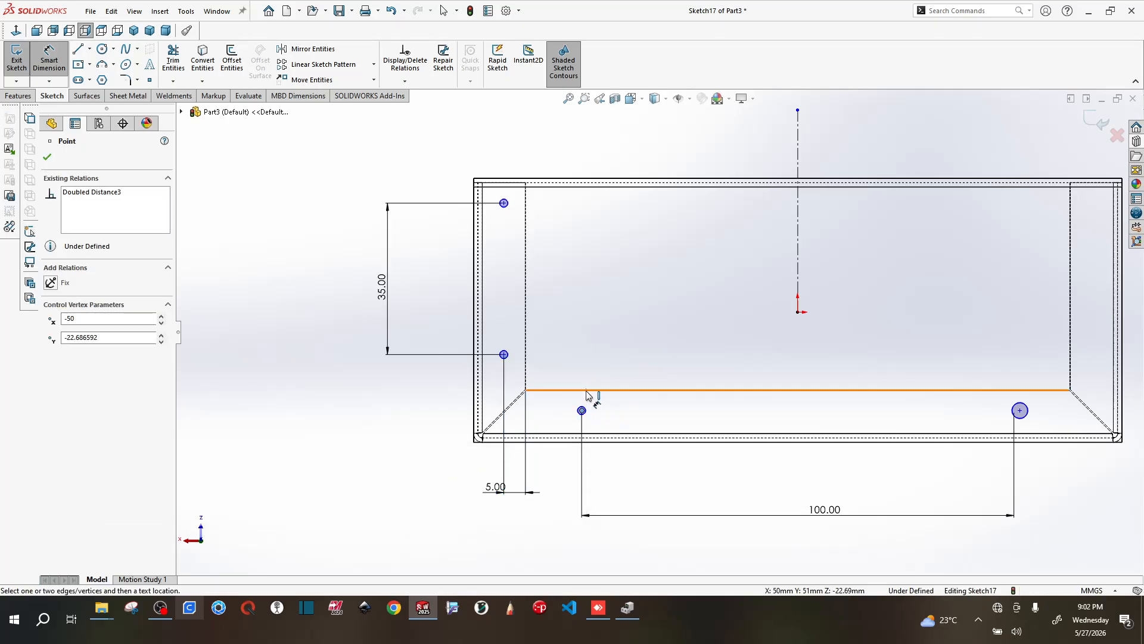
click(586, 391)
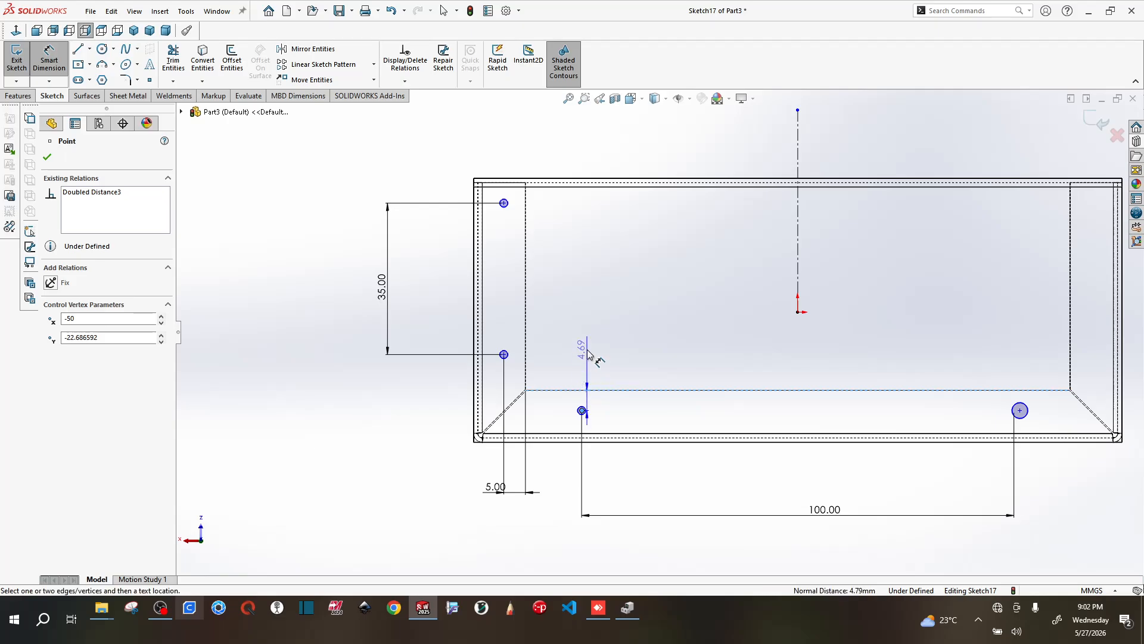
click(631, 364)
text(5)
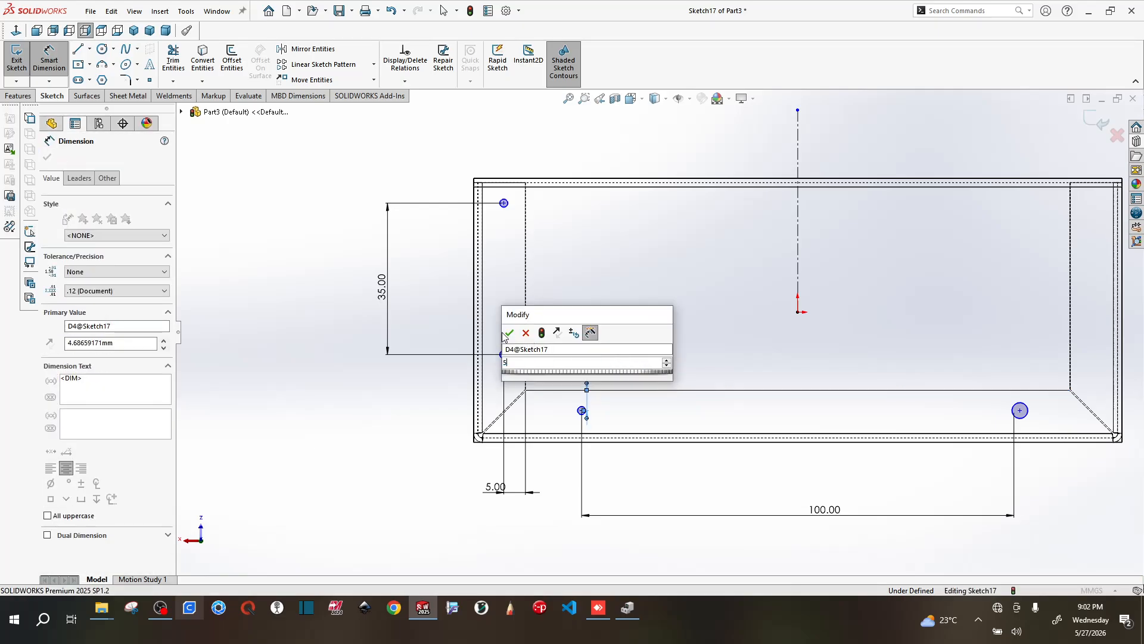
click(508, 333)
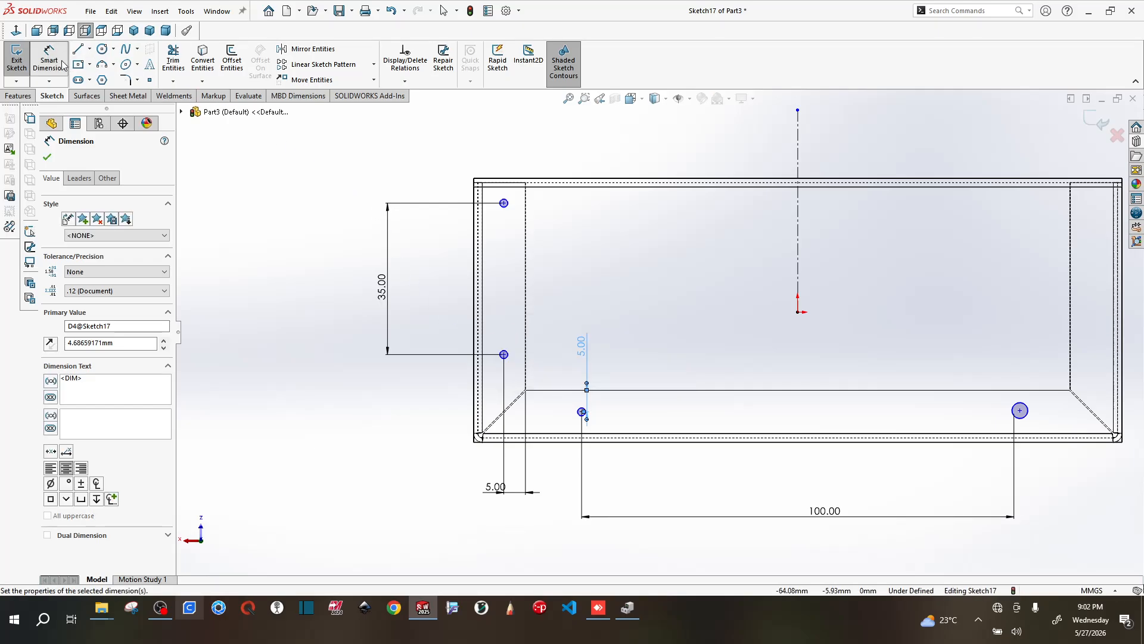
- Set the diameter of the upper side-flange circle to 3 mm
click(505, 207)
click(419, 153)
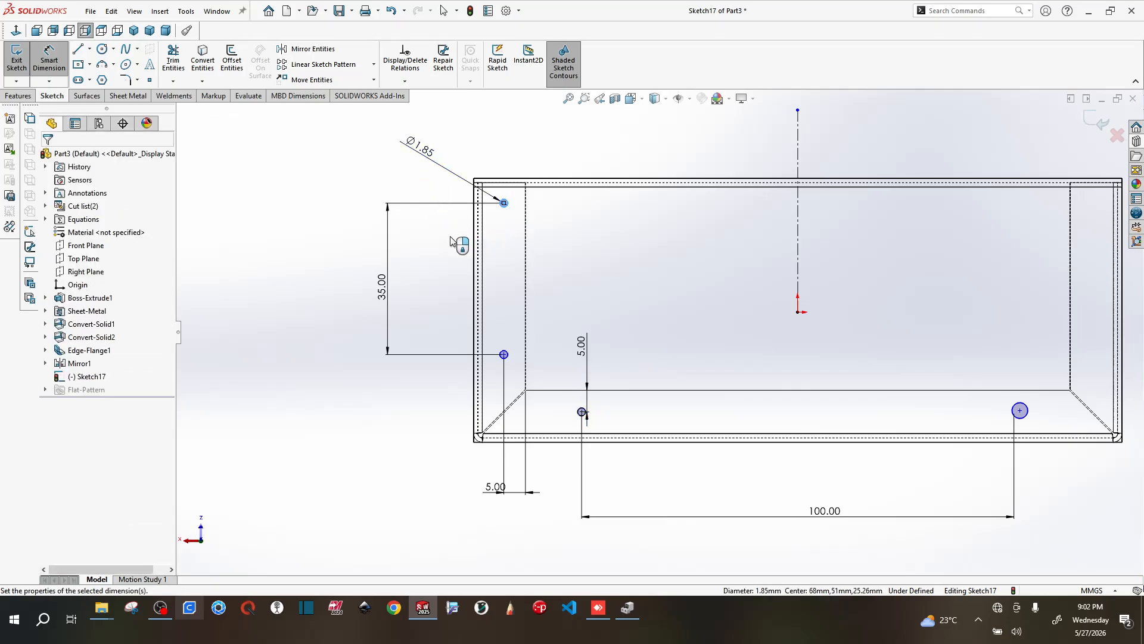
text(3)
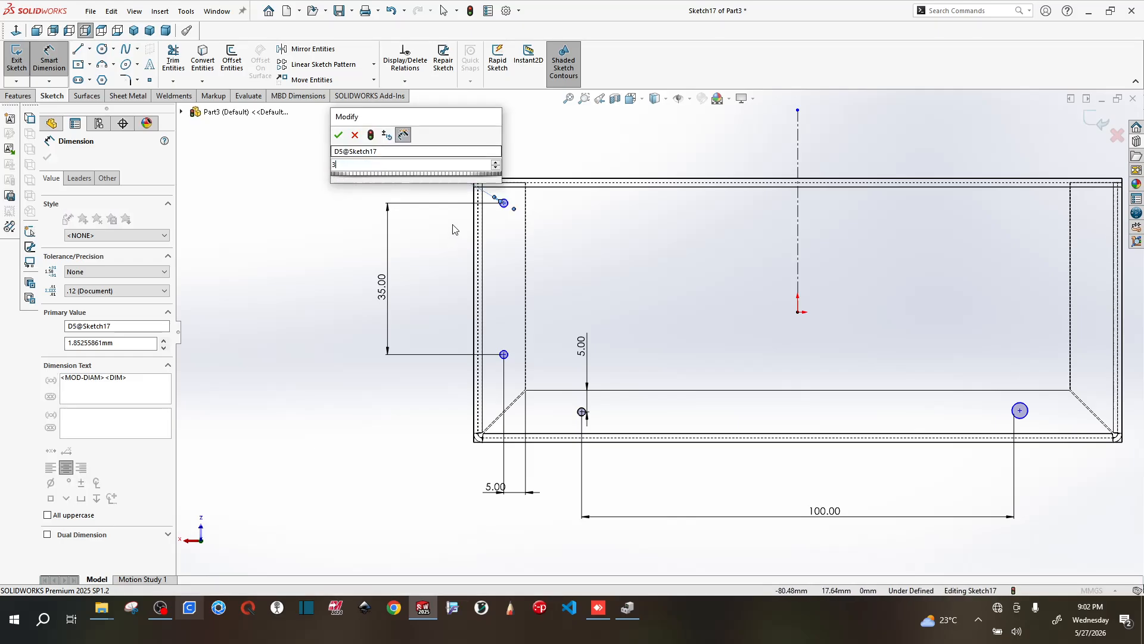
key(Escape)
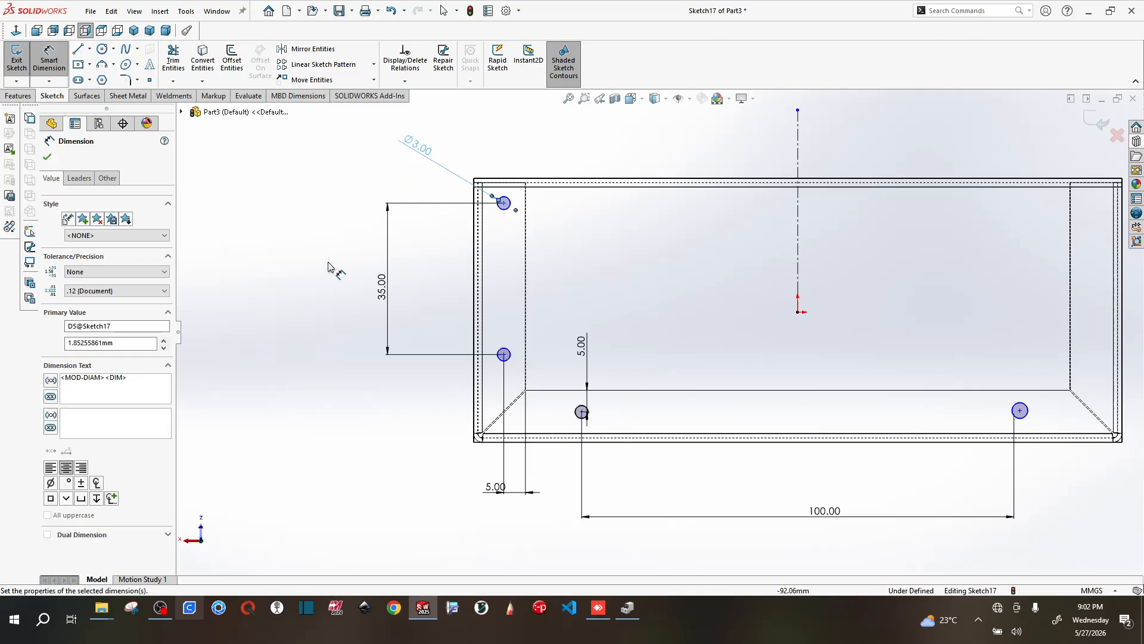
click(48, 159)
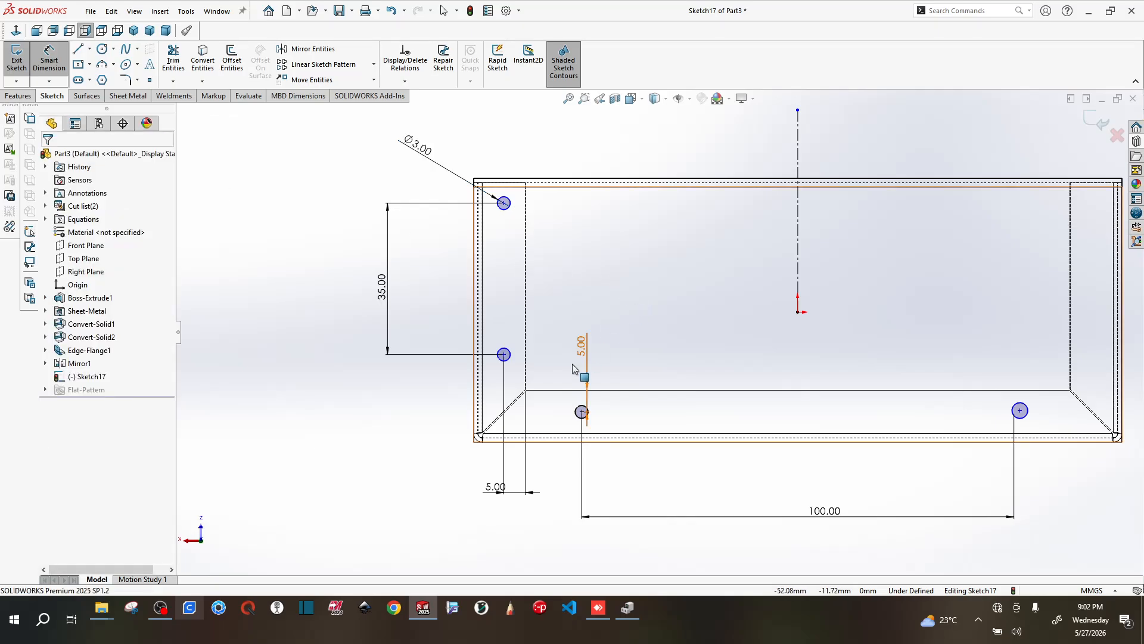
key(Escape)
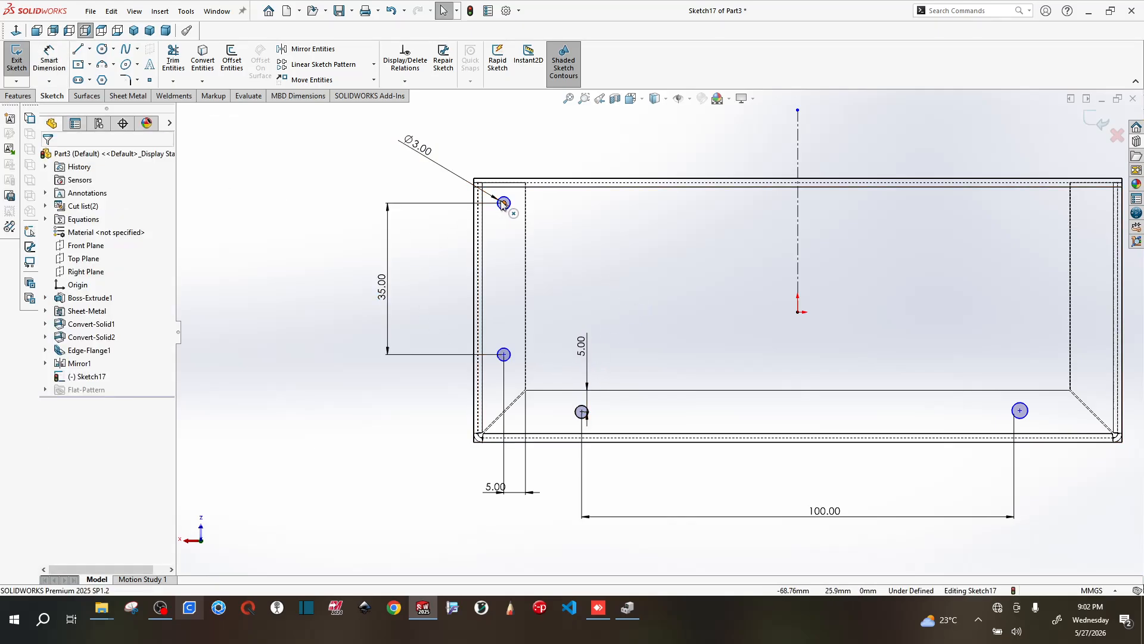
- Dimension the upper side-flange circle's center 2 mm below the left flange's top edge
scroll(659, 332, up, 3)
scroll(585, 256, down, 10)
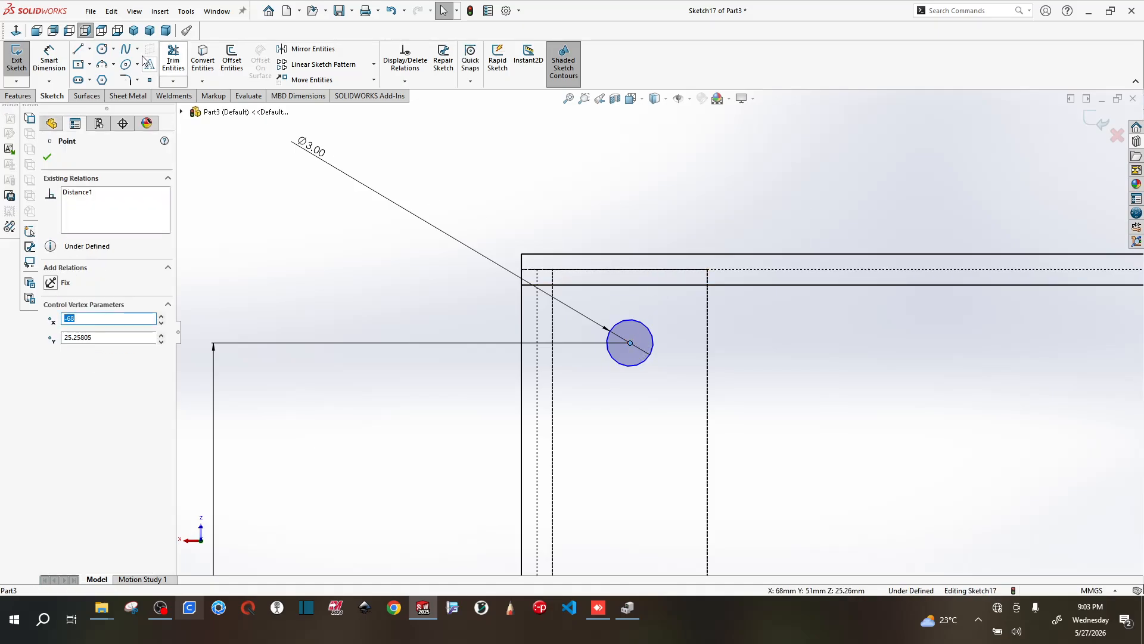
click(49, 58)
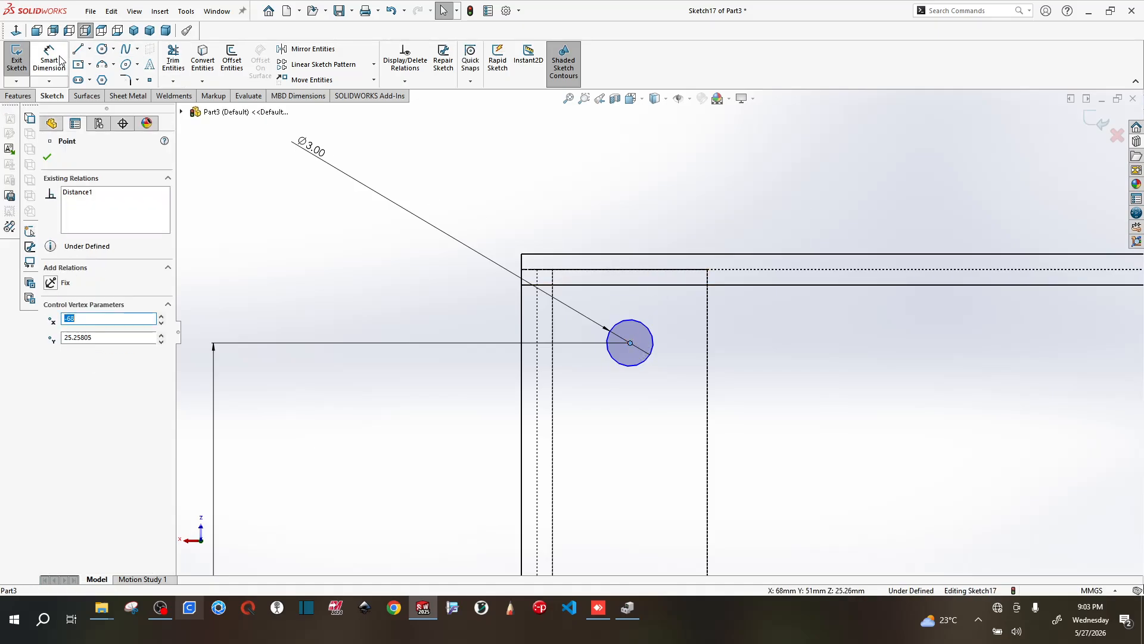
click(631, 344)
click(626, 270)
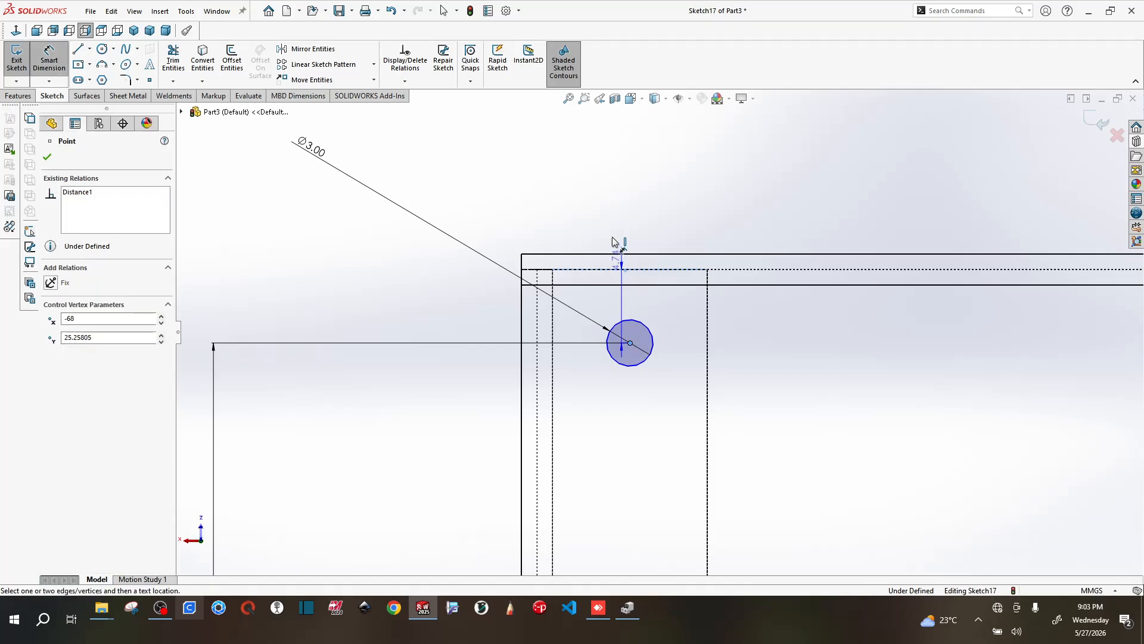
click(603, 201)
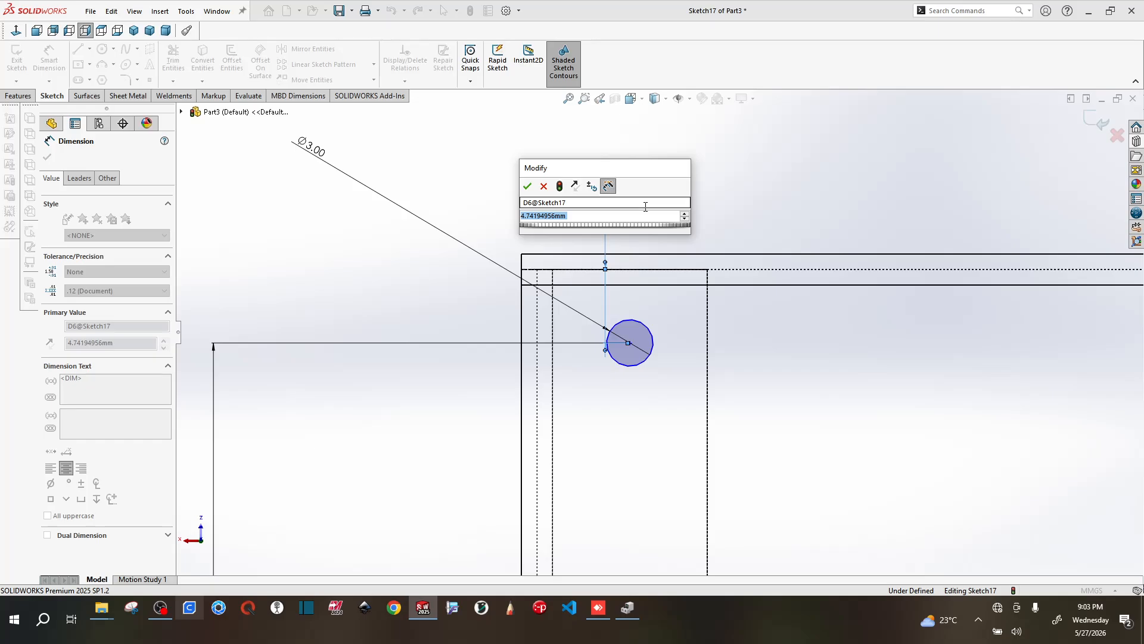
text(2)
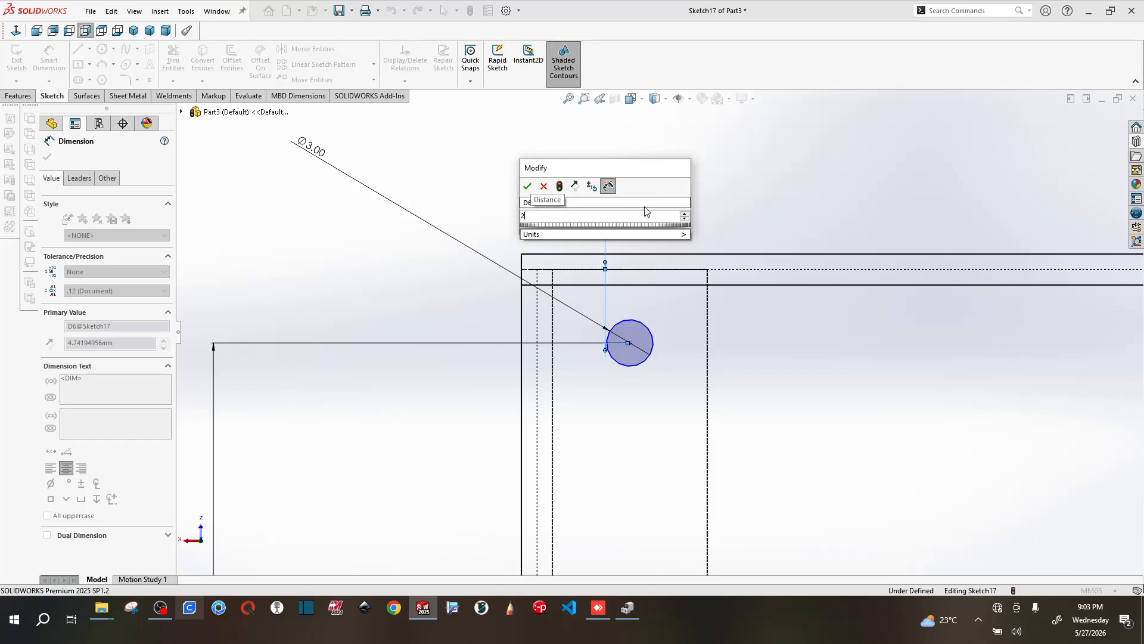
key(Escape)
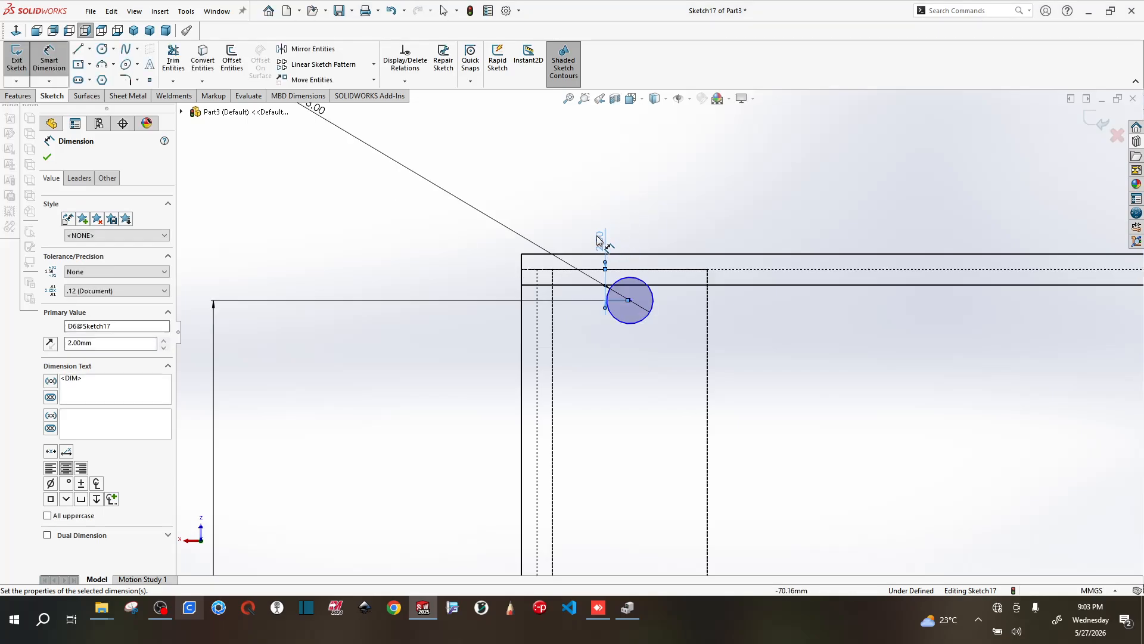
- Set the upper side-flange circle's center distance below the left flange's top edge to 5 mm
double_click(600, 238)
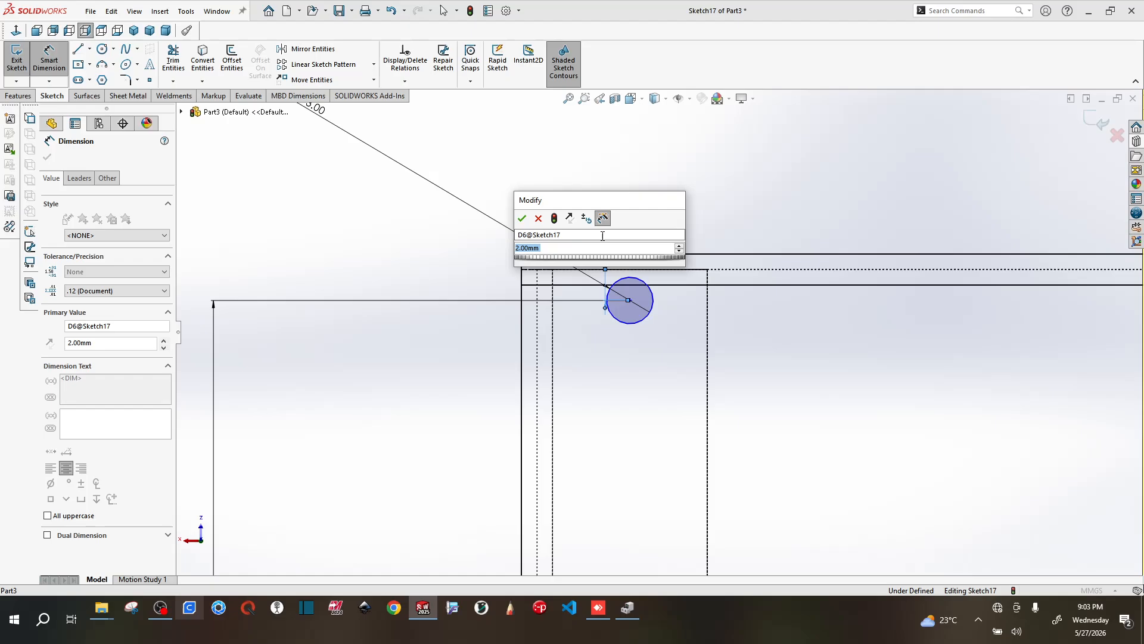
text(2)
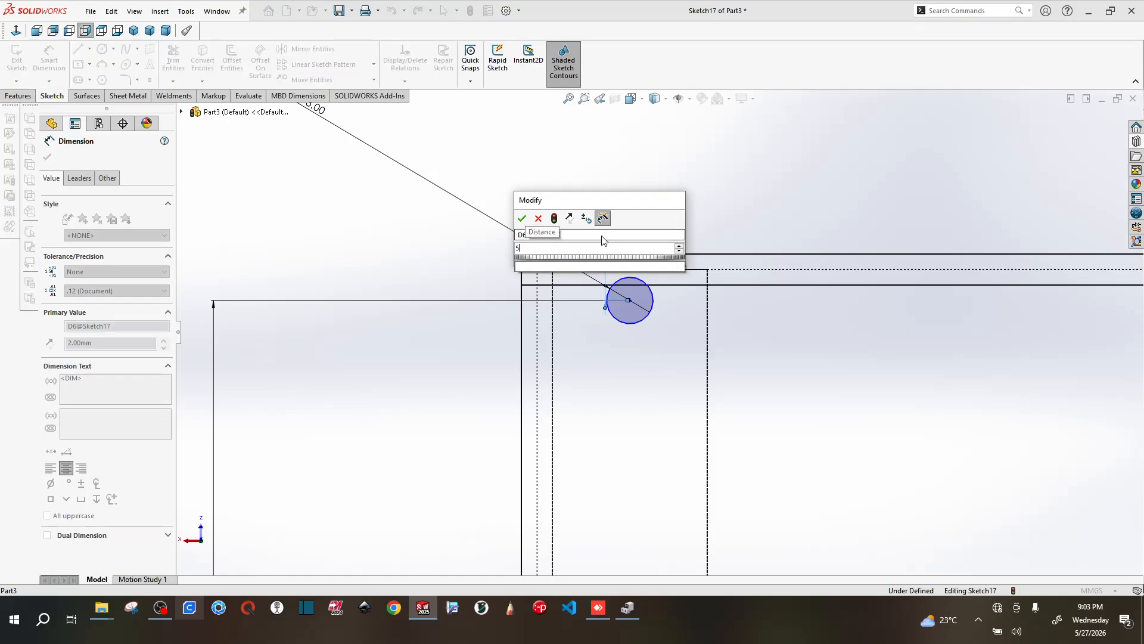
key(Return)
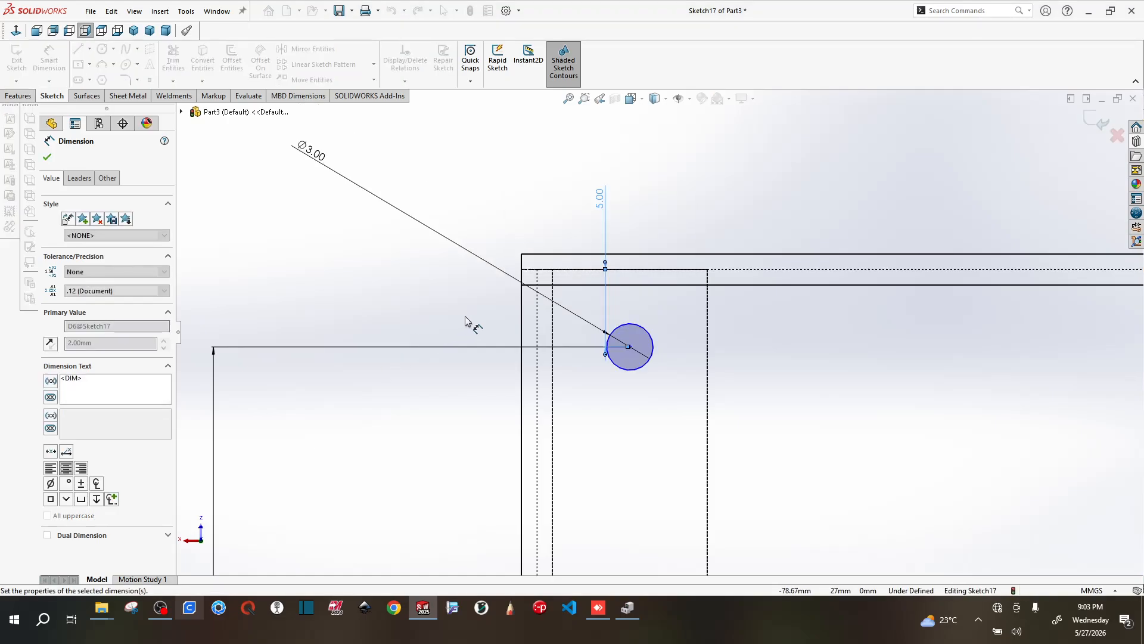
scroll(673, 330, up, 5)
scroll(673, 329, up, 5)
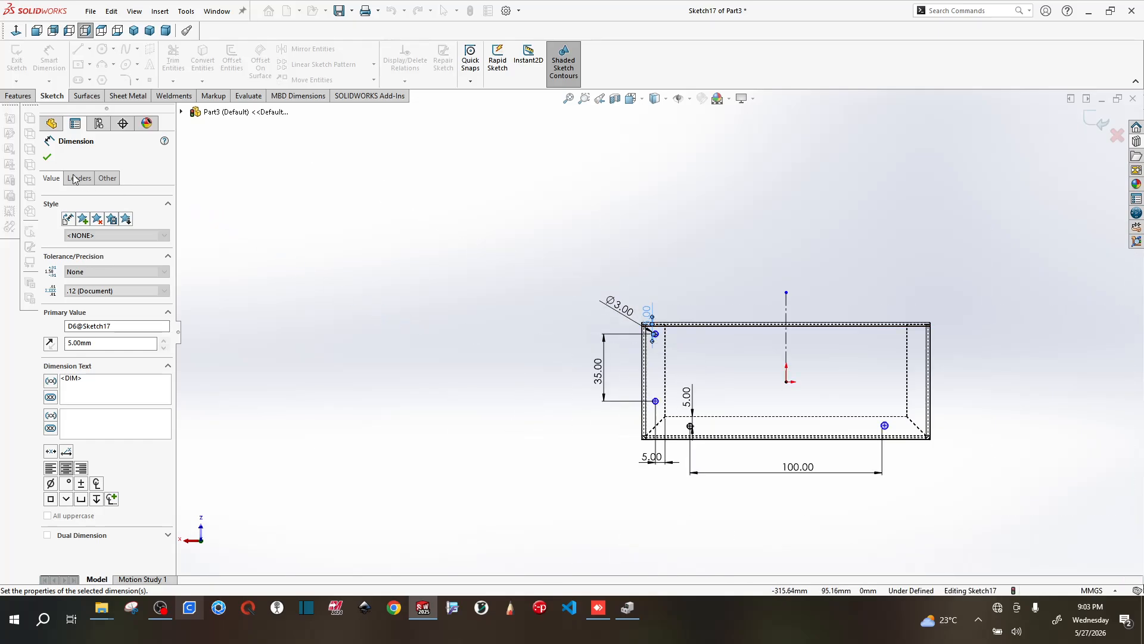
key(Escape)
scroll(658, 346, down, 6)
key(Escape)
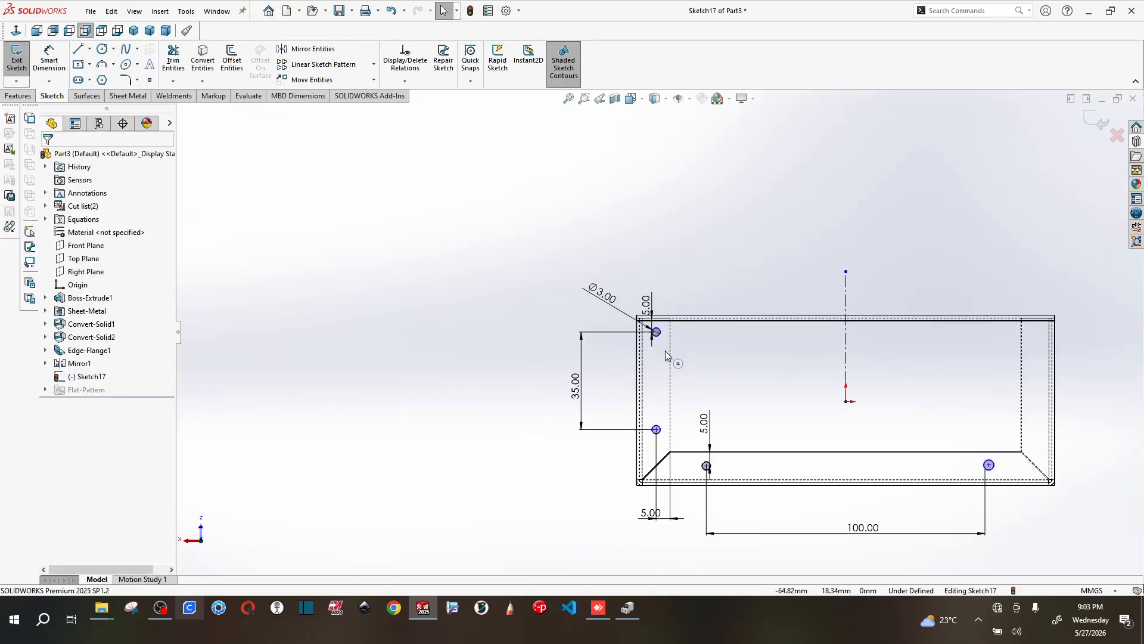
- Add a vertical relation between the centers of the two left side-flange circles
click(644, 307)
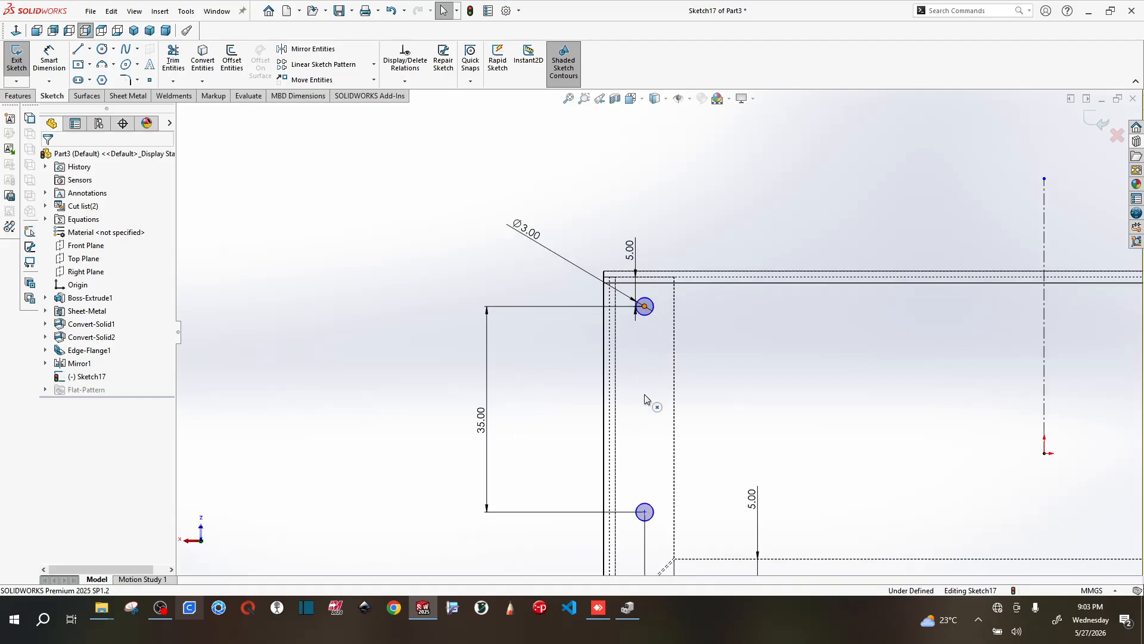
ctrl+click(644, 512)
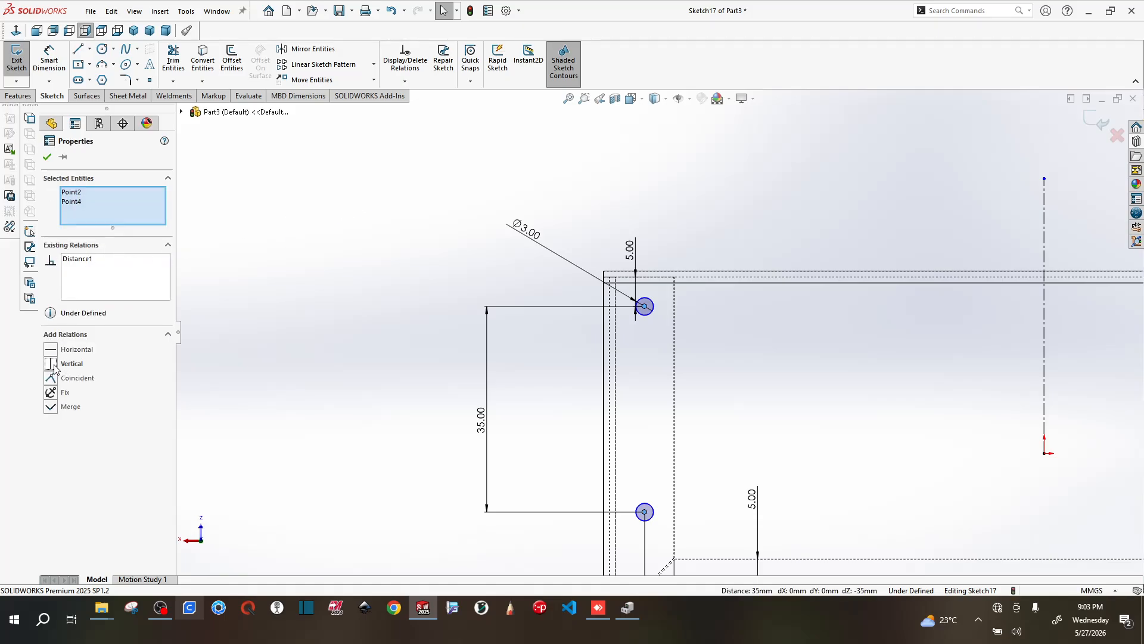
click(50, 363)
click(423, 280)
scroll(643, 354, up, 4)
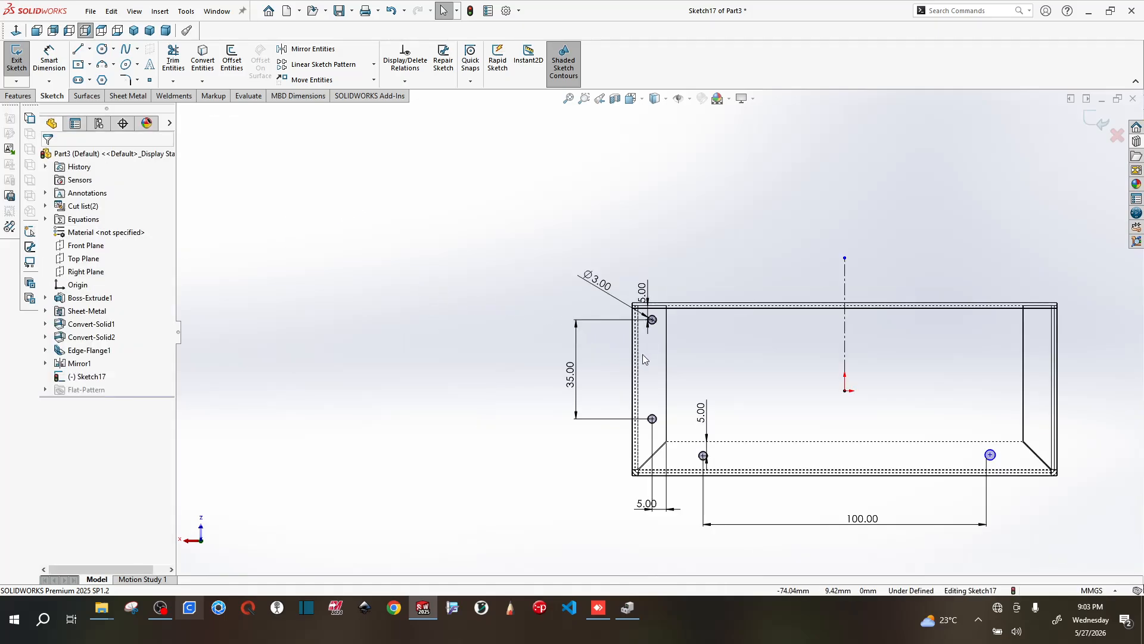
- Delete the bottom flange's right circle from the sketch
scroll(643, 354, up, 3)
scroll(800, 377, down, 3)
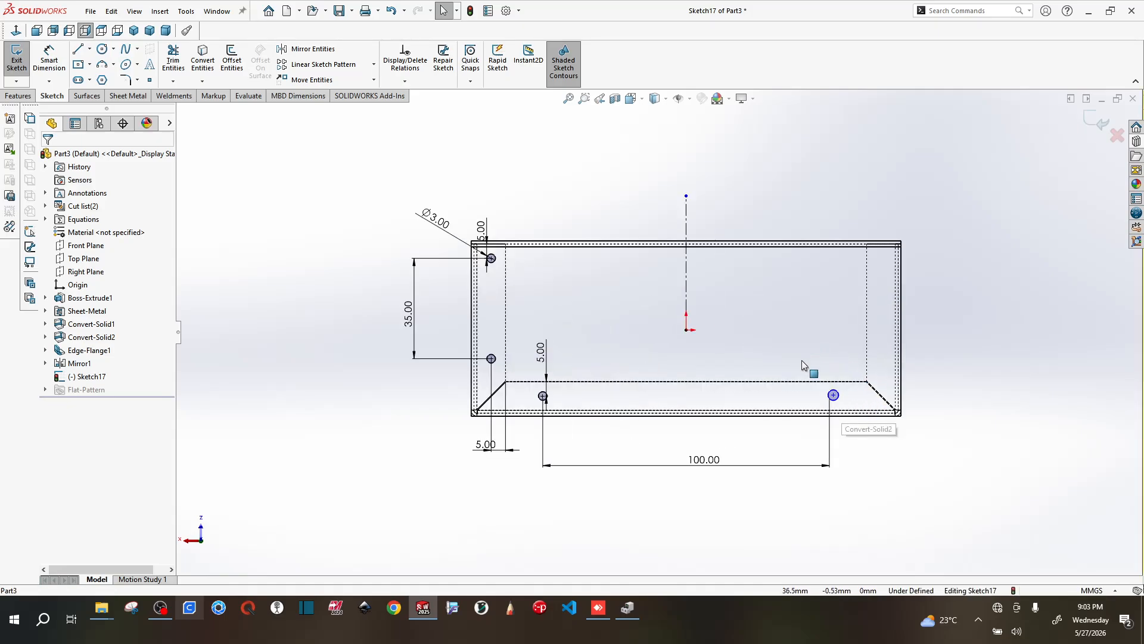
drag(790, 332, 864, 454)
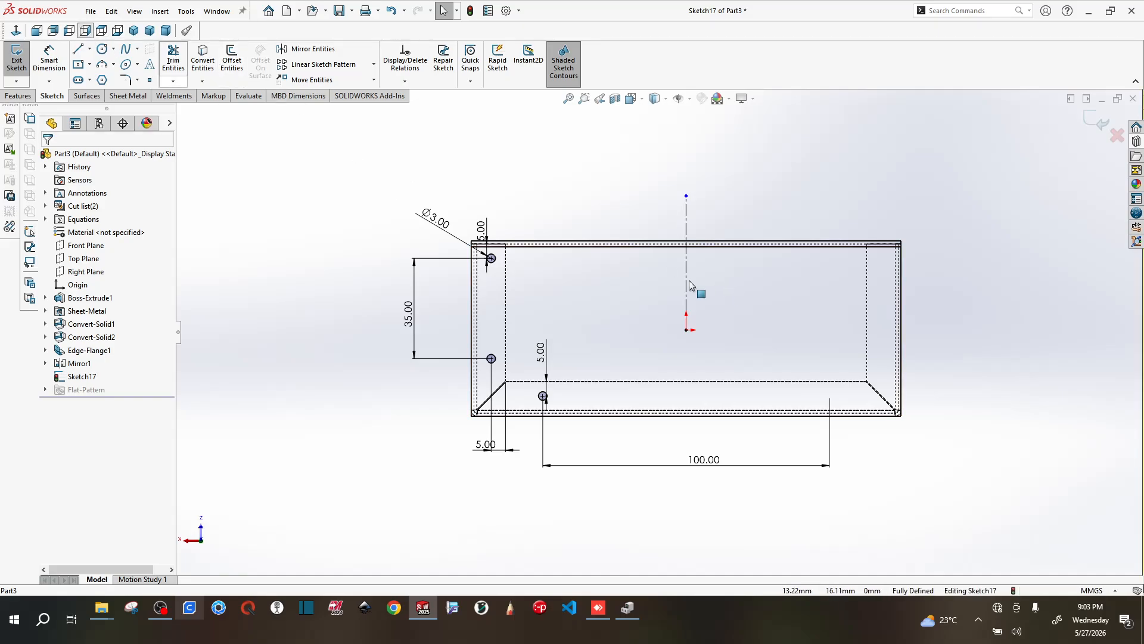
- Mirror the two side-flange circles and the bottom flange's left circle about the vertical centerline, and exit the sketch
mouse_move(397, 157)
mouse_down()
mouse_move(551, 348)
mouse_move(795, 489)
mouse_up()
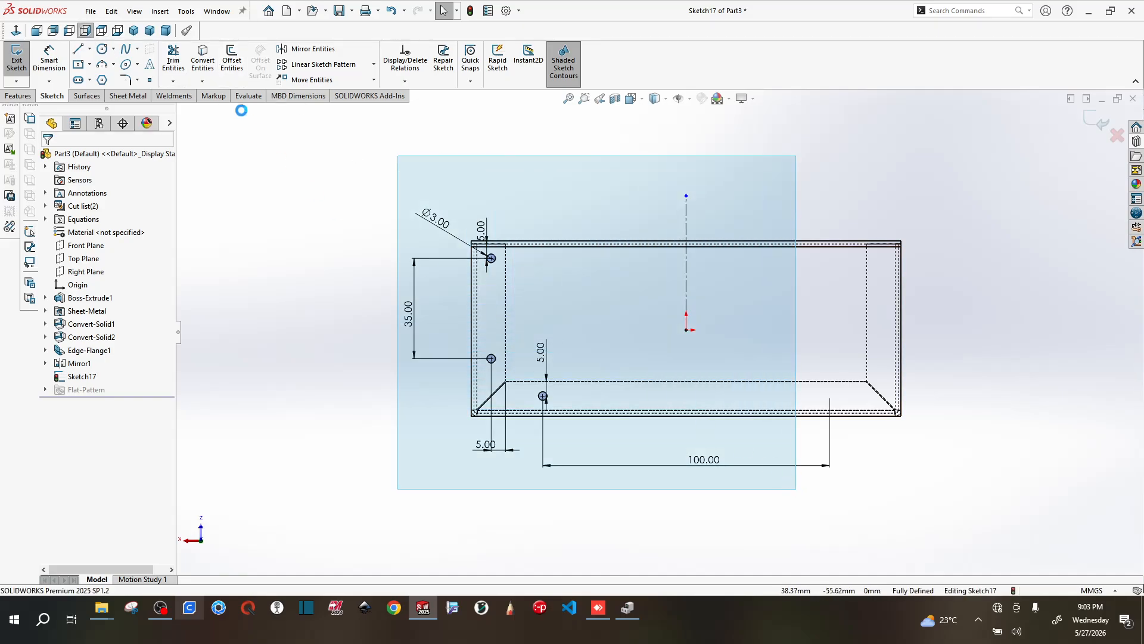
click(307, 52)
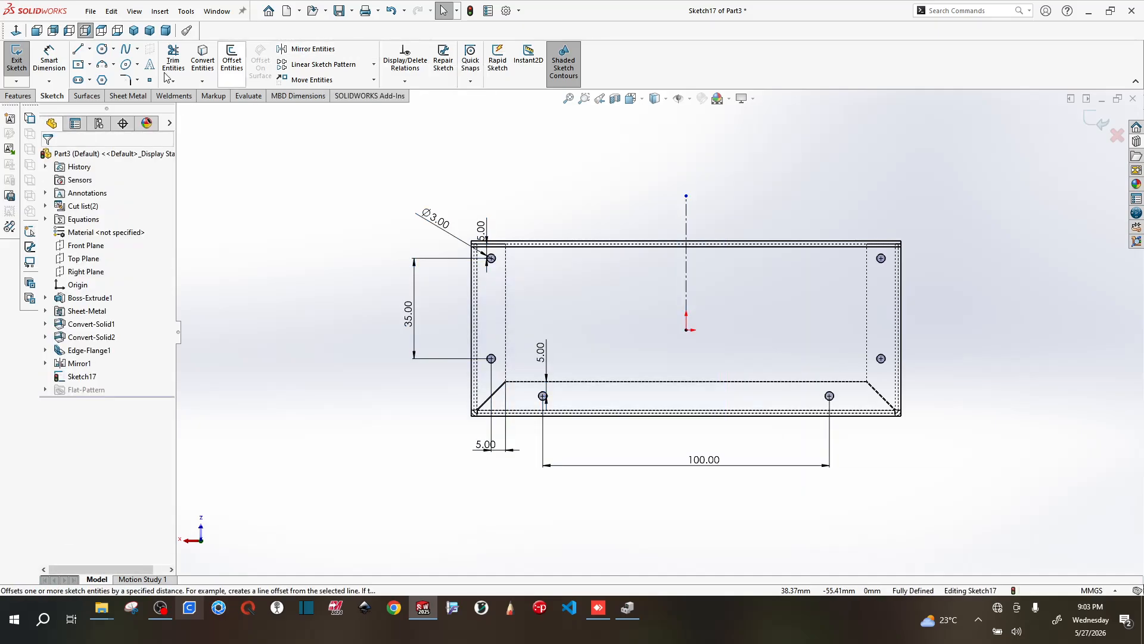
click(1092, 127)
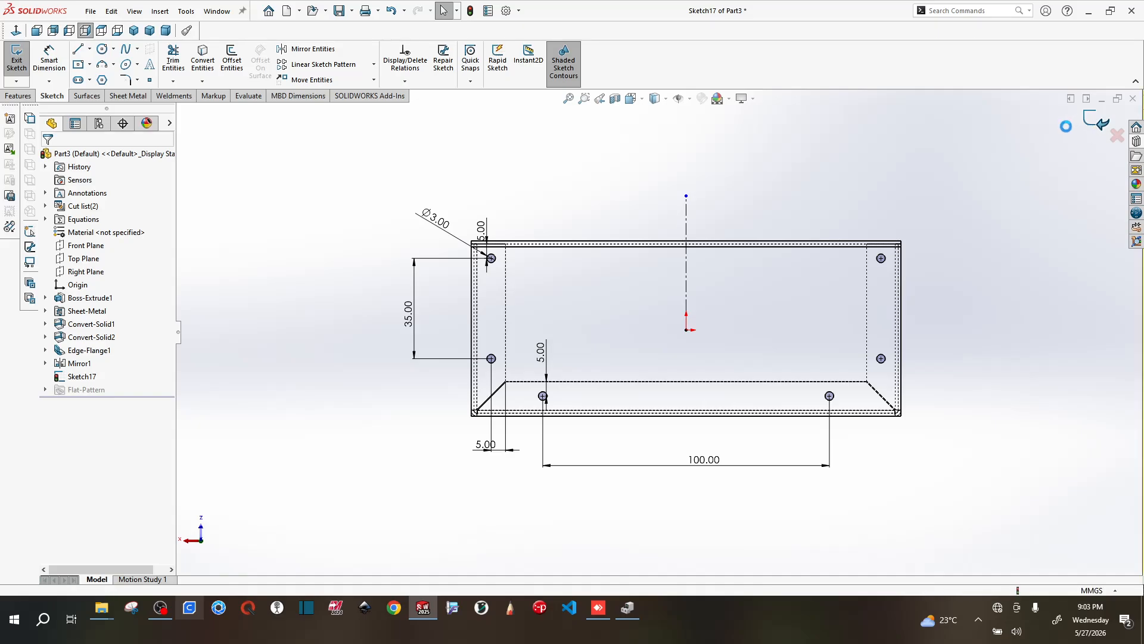
click(754, 154)
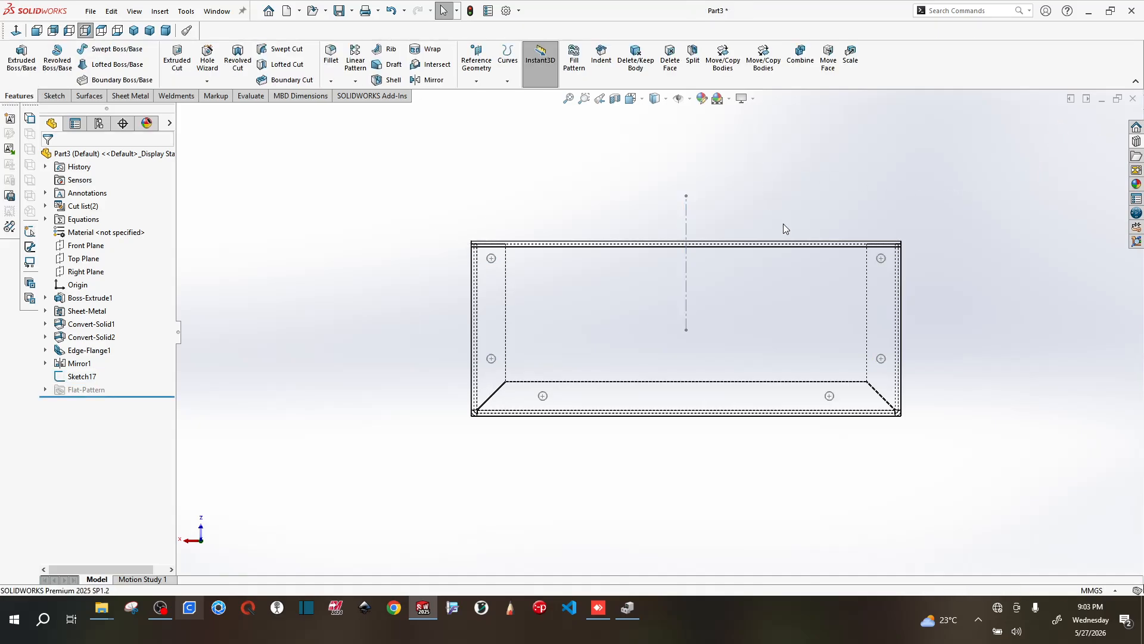
- Change the sketch color of the hole layout sketch to bright green from the standard palette
right_click(91, 376)
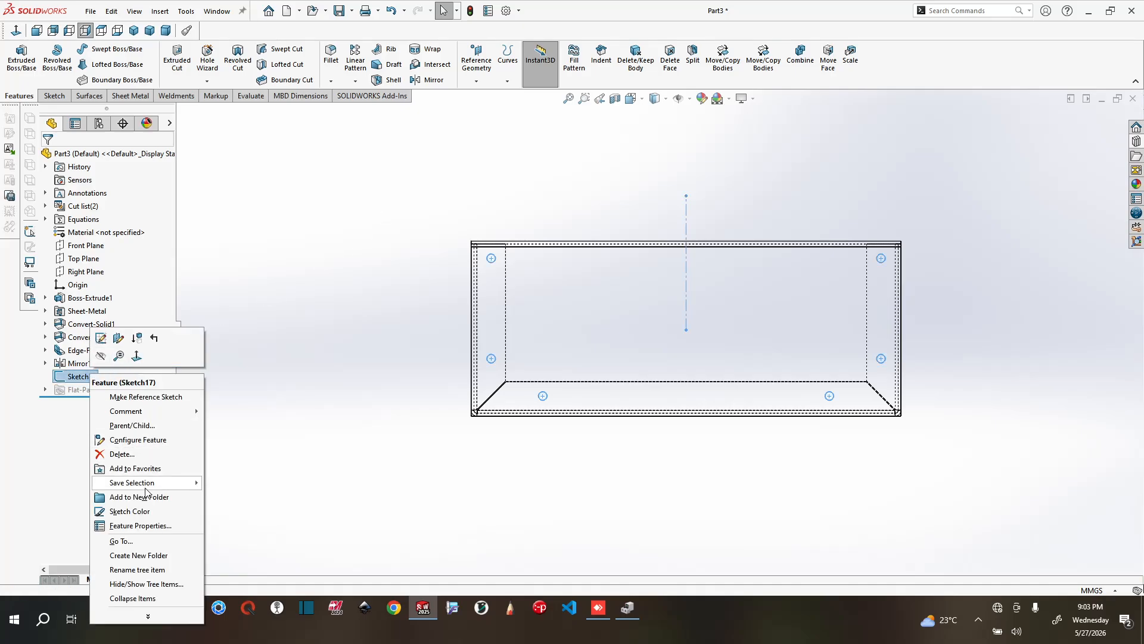
click(142, 511)
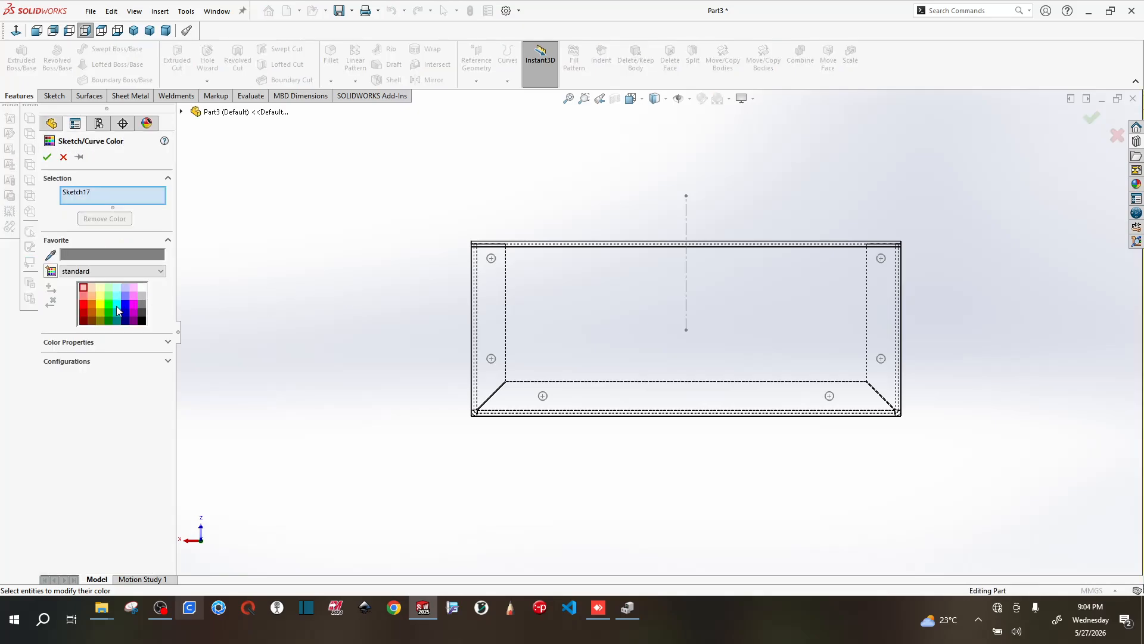
click(116, 305)
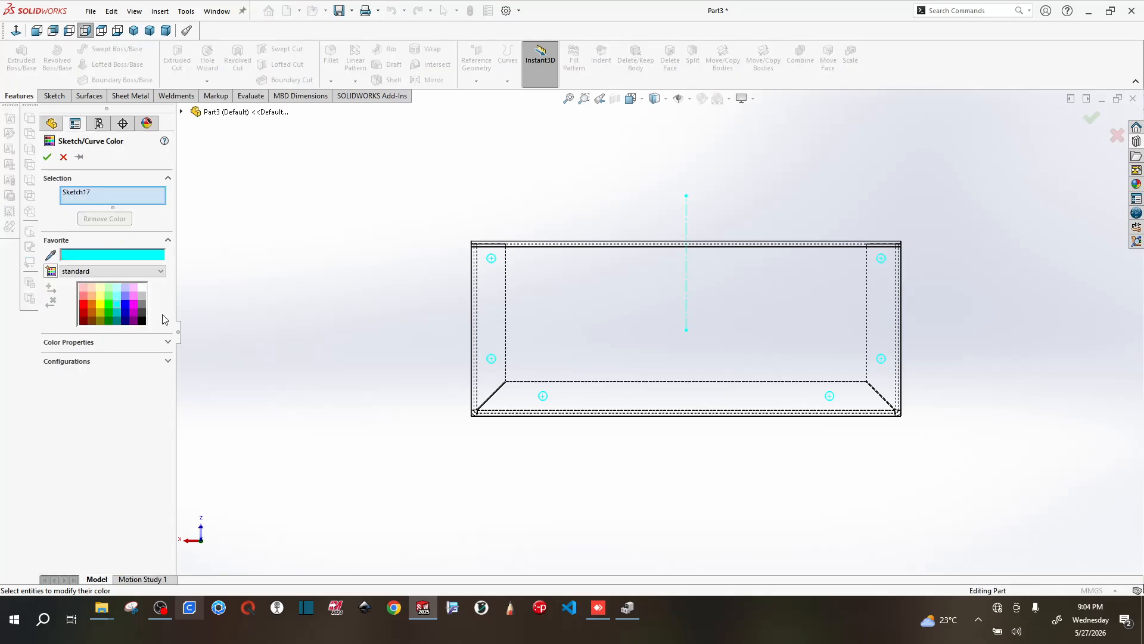
click(108, 311)
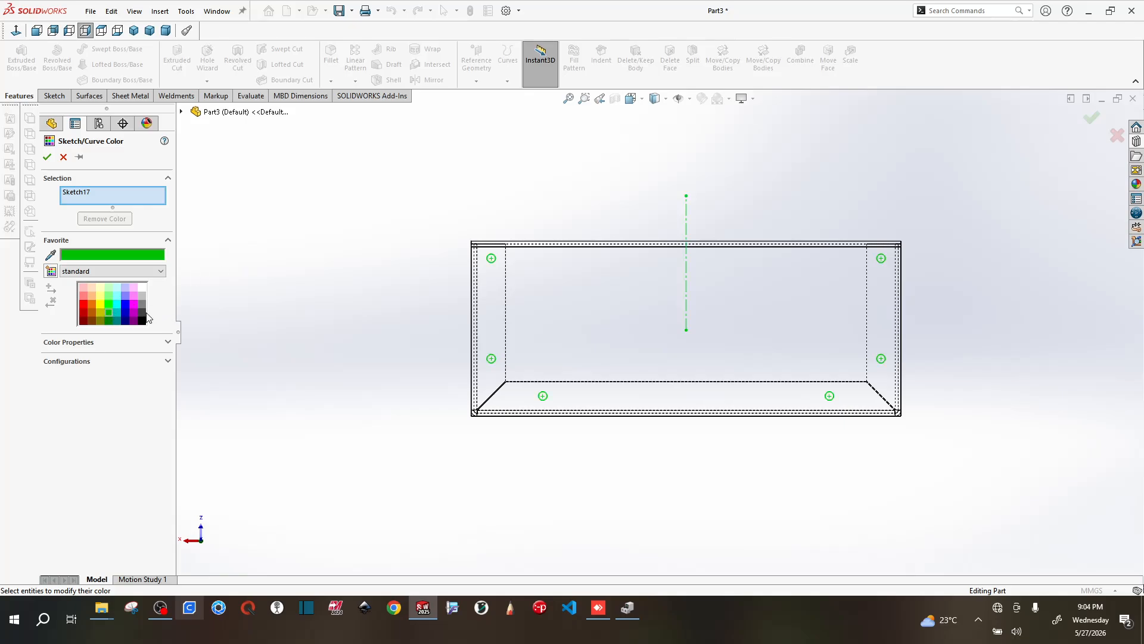
click(110, 304)
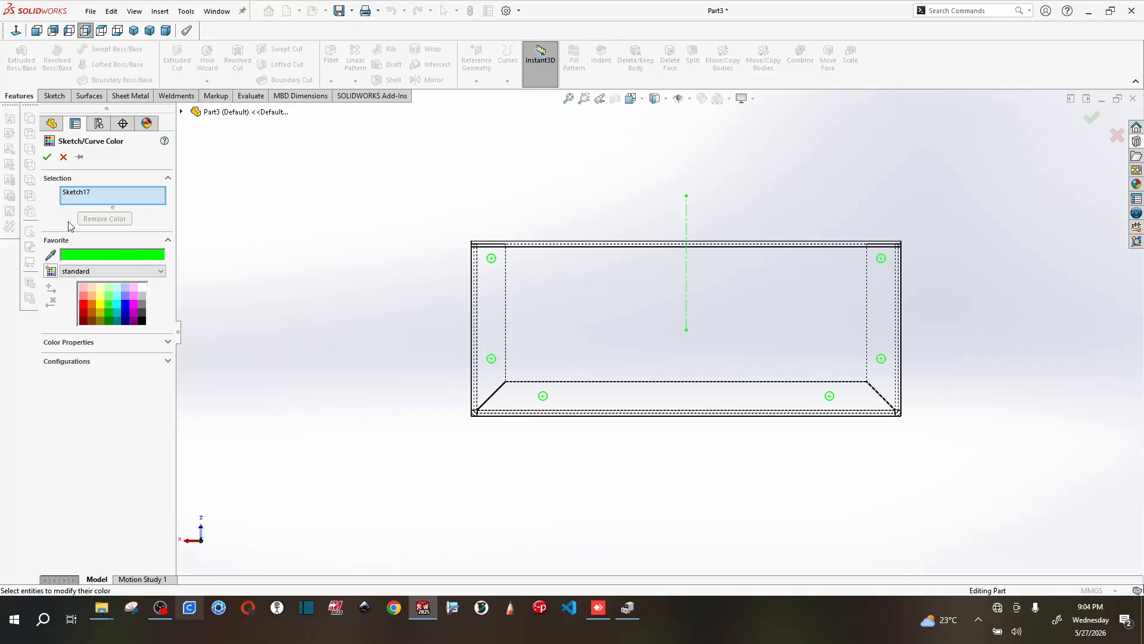
click(47, 158)
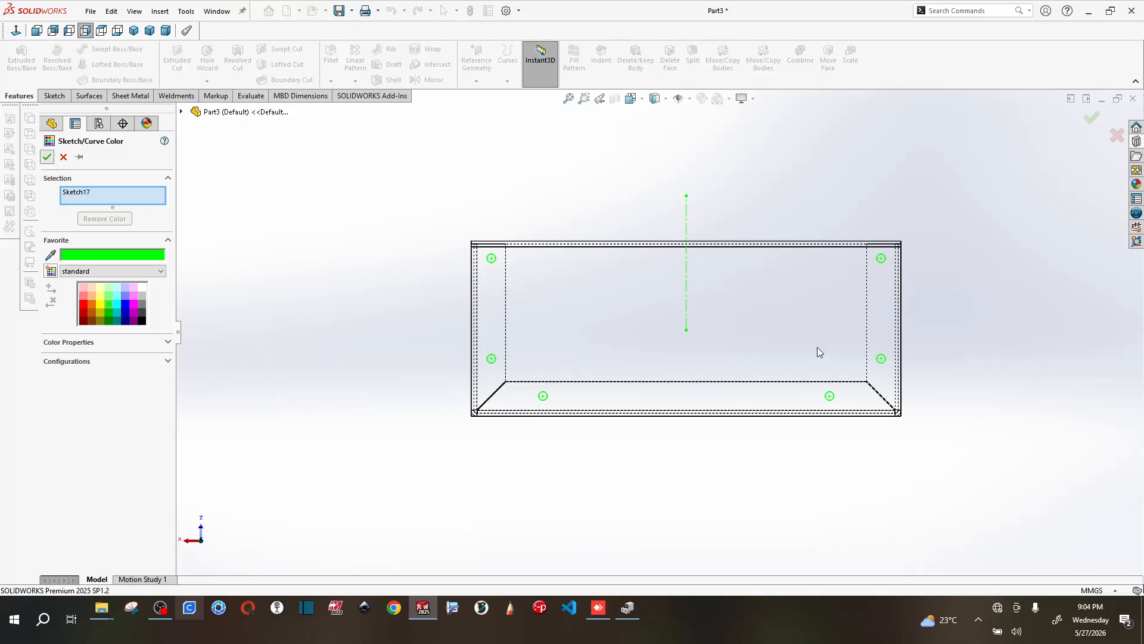
- Switch the model display to Shaded With Edges and view the enclosure at an angle
click(666, 99)
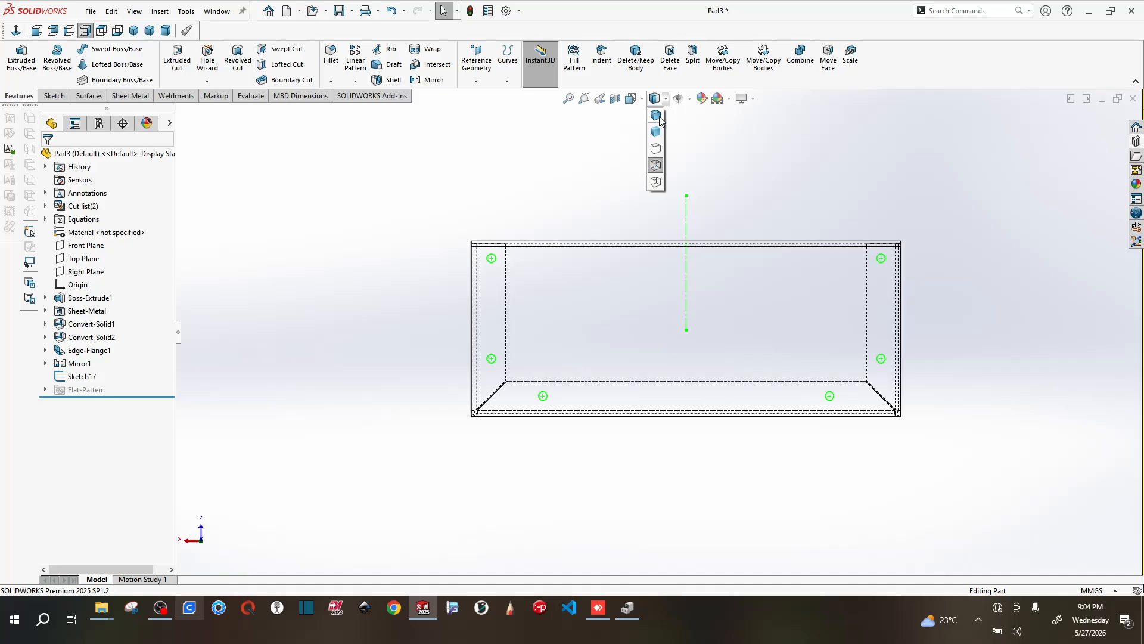
click(658, 116)
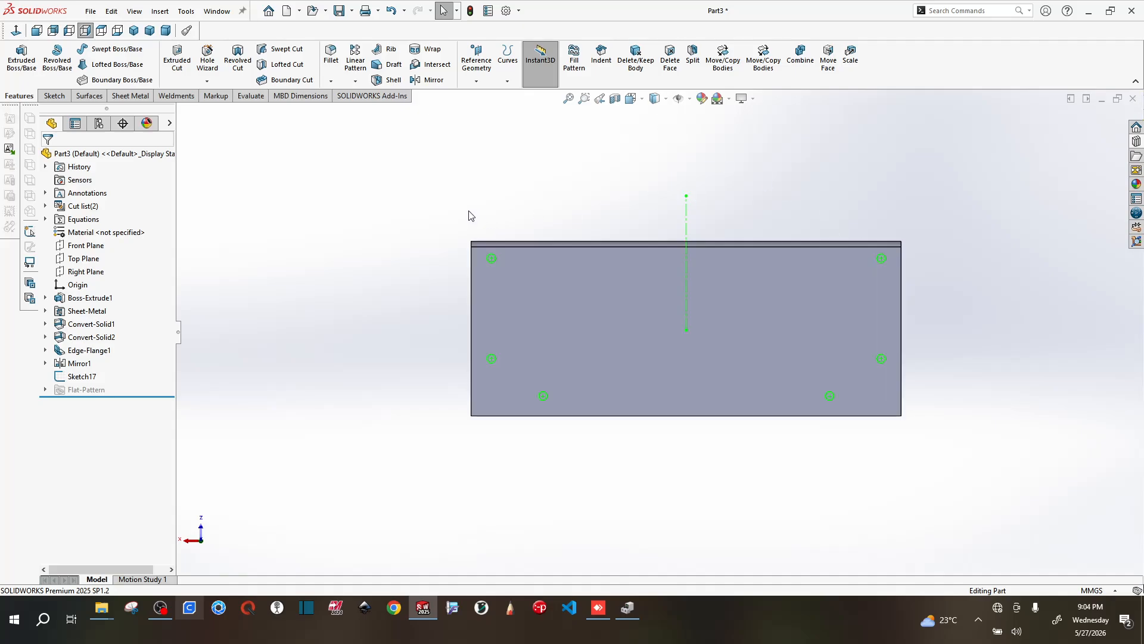
mouse_move(468, 216)
middle_down()
mouse_move(513, 209)
mouse_move(480, 207)
middle_up()
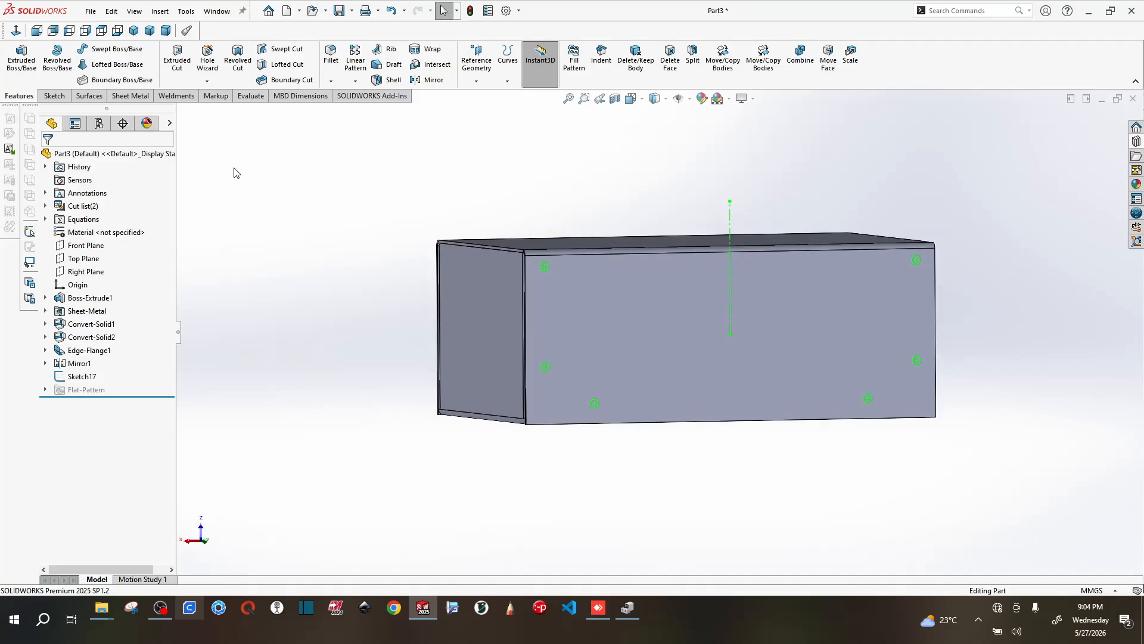
- Configure a Hole Wizard slot of the ISO dowel-hole type with size Ø3.0 and end condition Through All
click(208, 57)
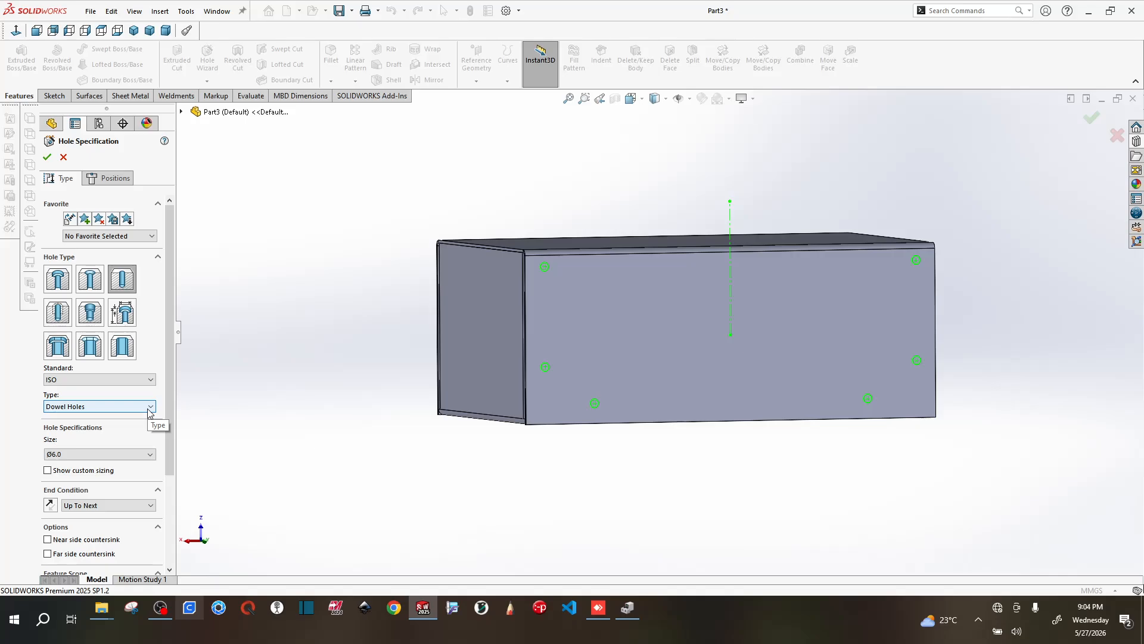
scroll(82, 455, down, 3)
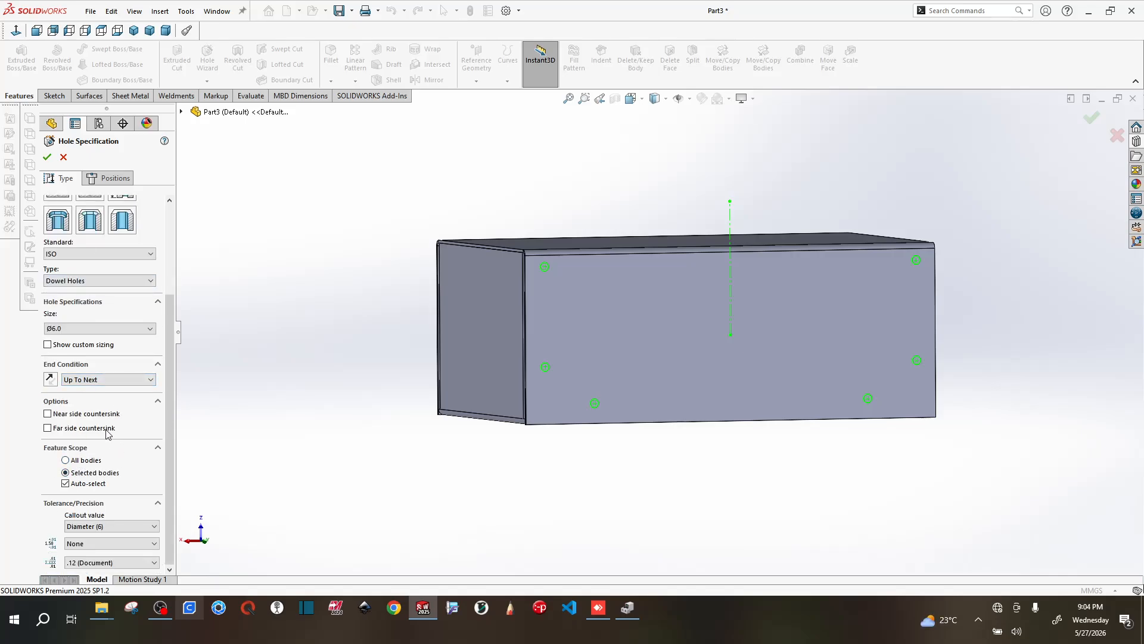
click(113, 379)
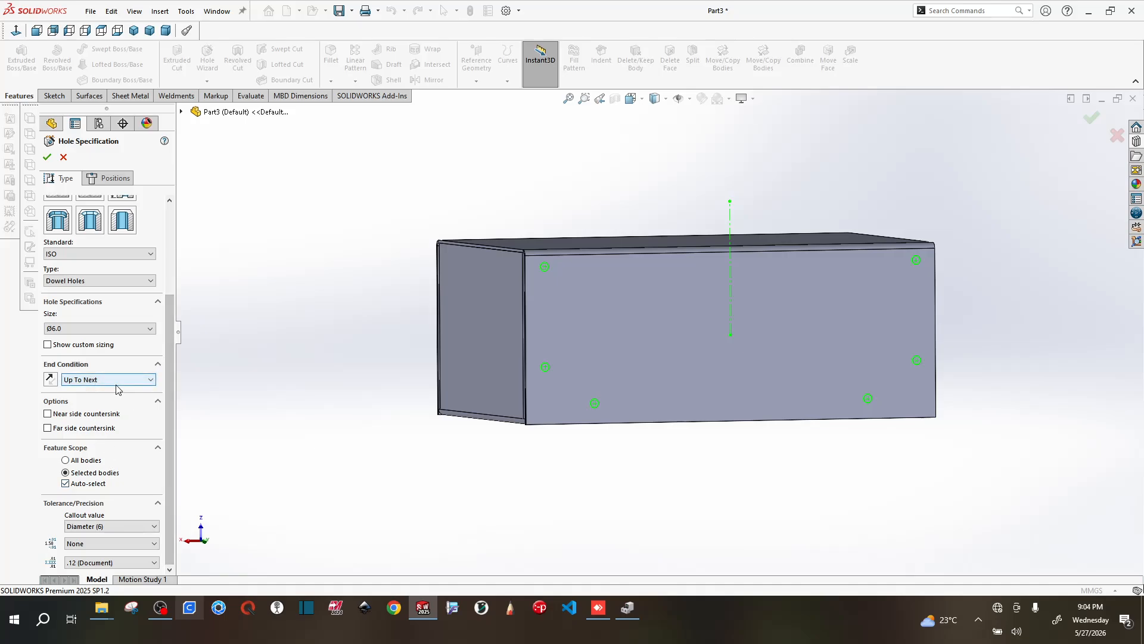
click(106, 398)
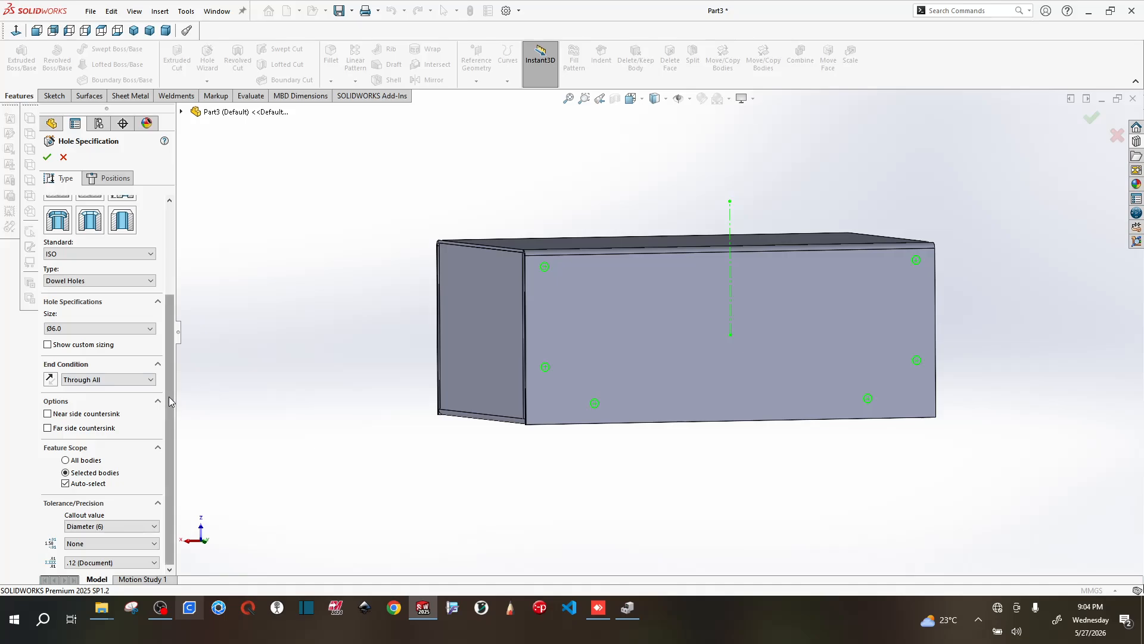
scroll(172, 338, up, 2)
scroll(173, 338, up, 2)
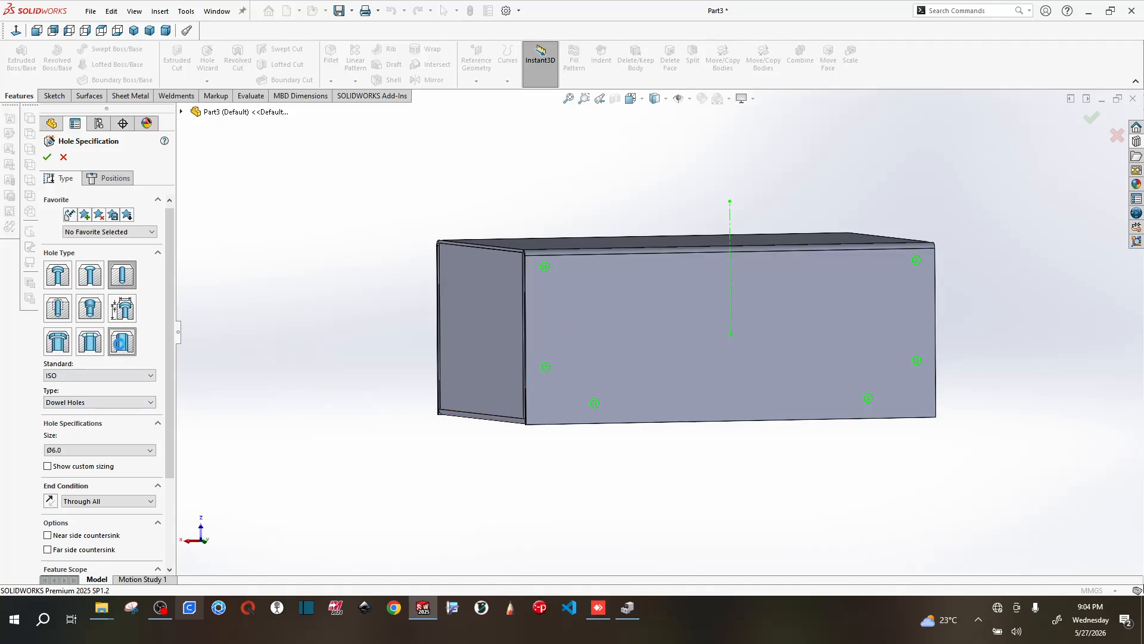
click(121, 348)
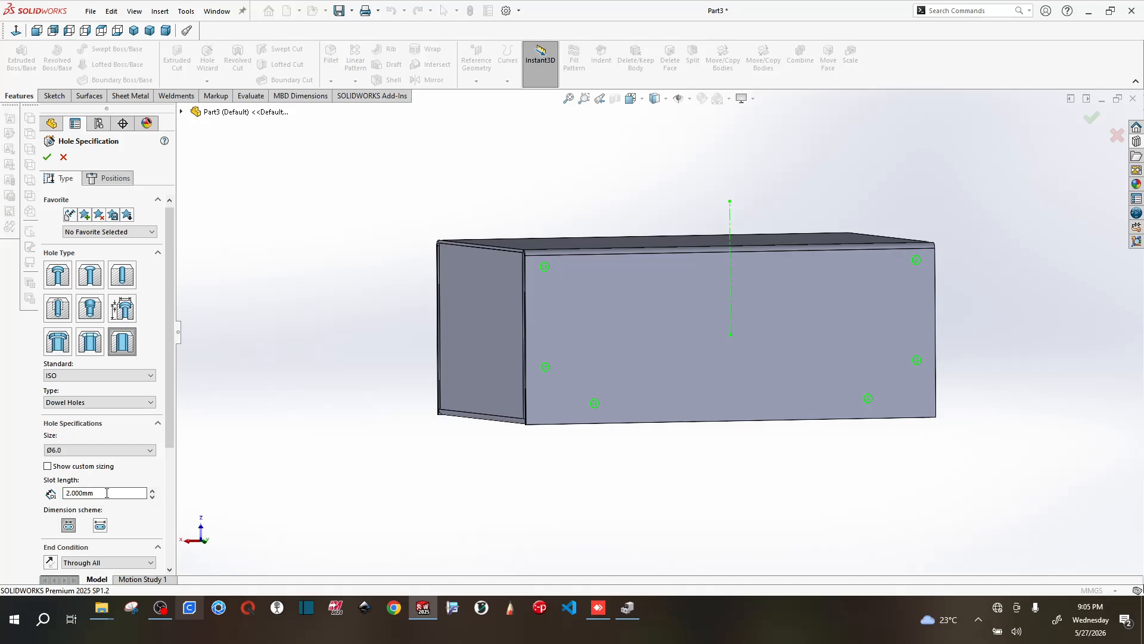
click(88, 451)
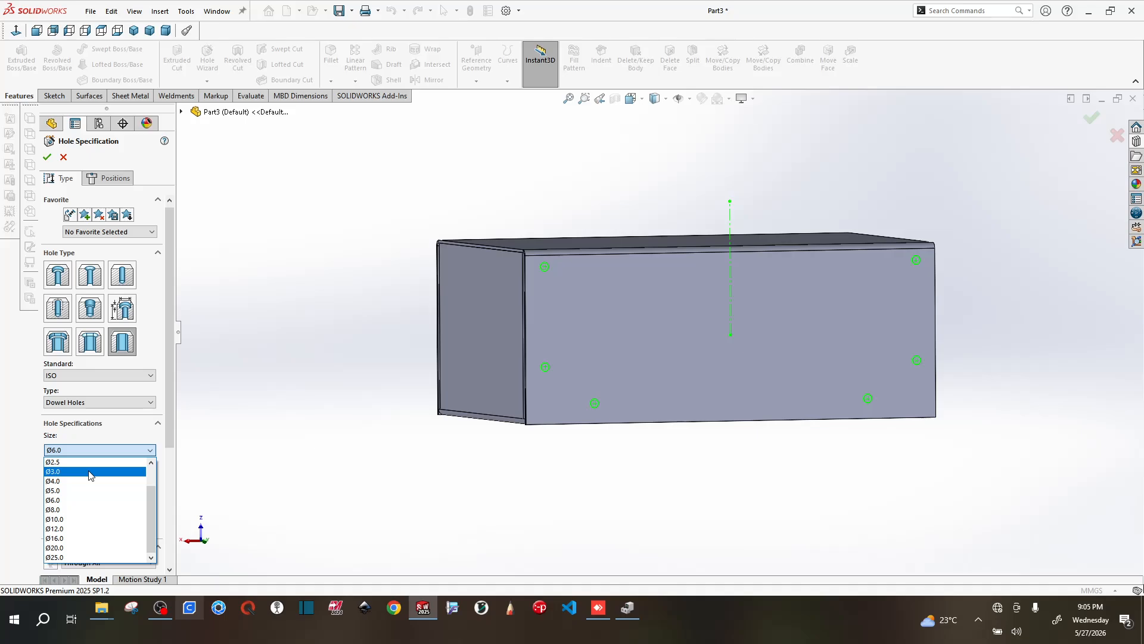
click(90, 472)
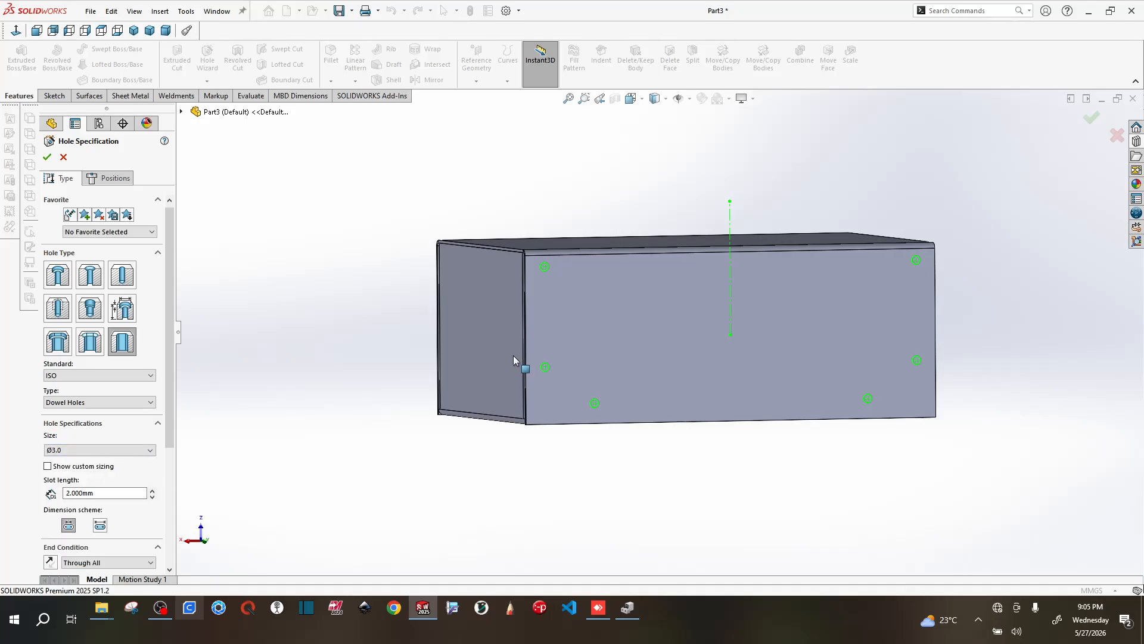
- Position the first slot on the cover's face, centered on the left bottom-flange circle of the layout sketch
click(115, 179)
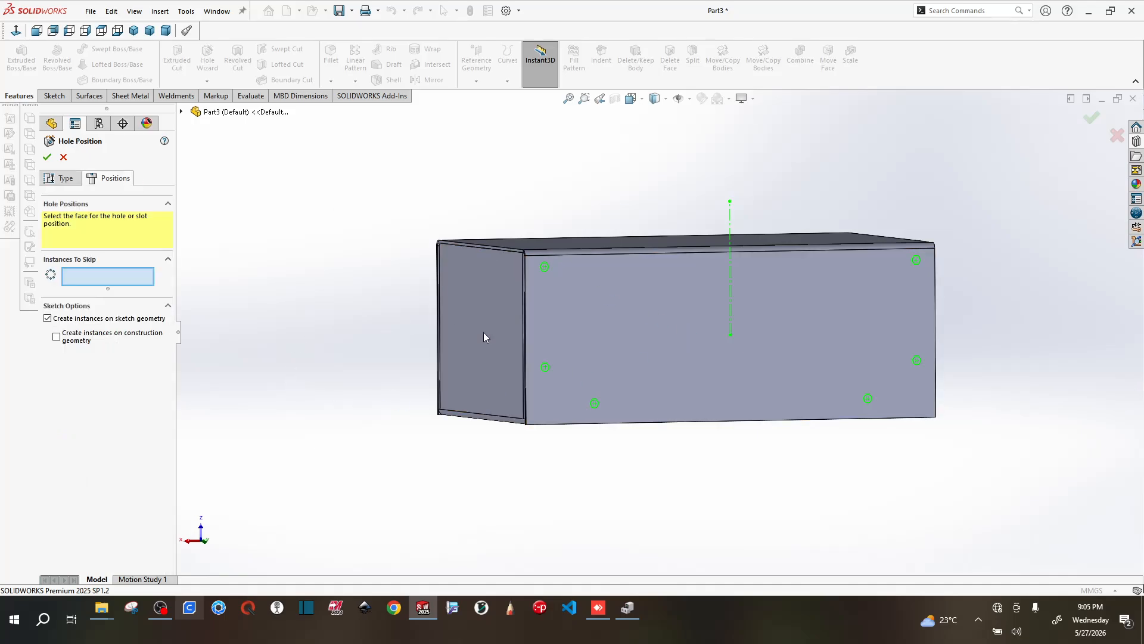
click(606, 327)
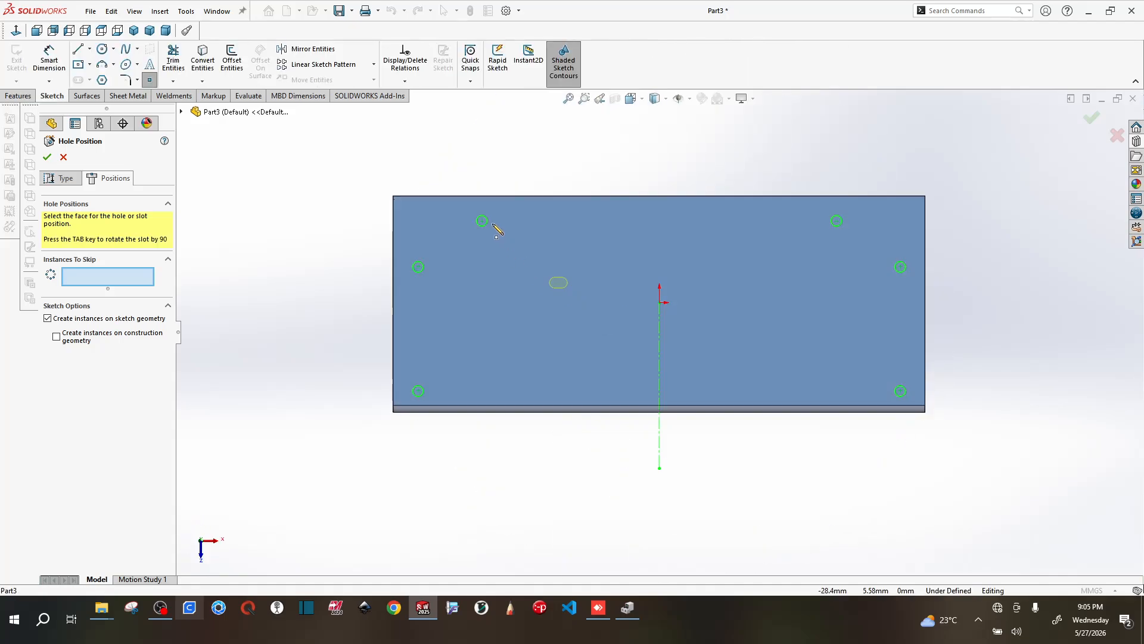
scroll(482, 220, up, 3)
scroll(513, 252, down, 3)
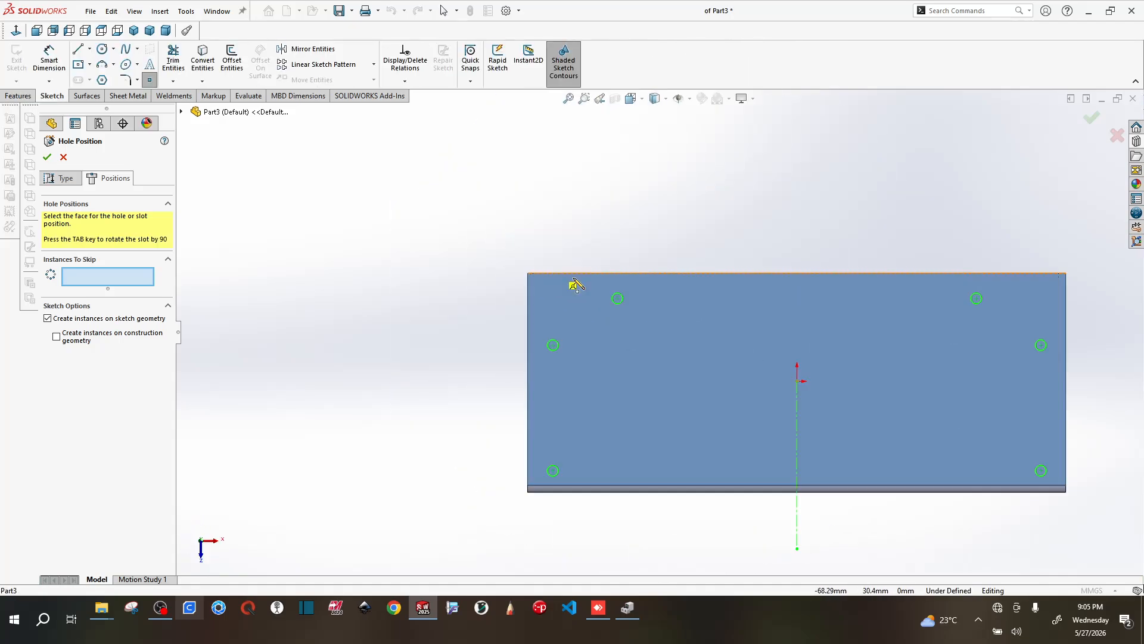
scroll(658, 312, down, 4)
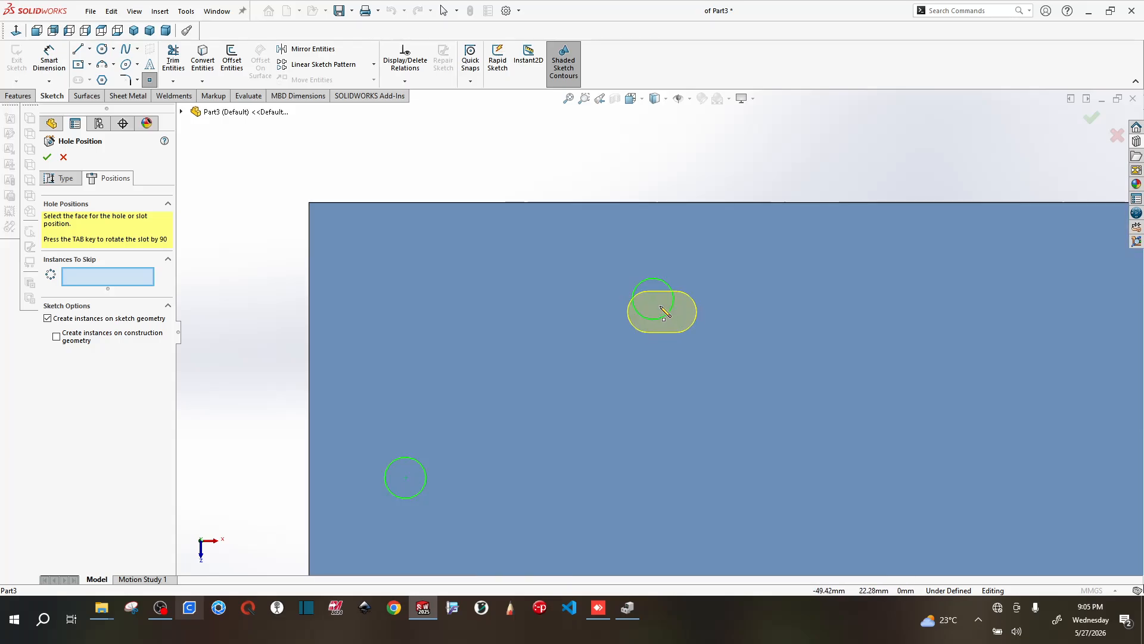
click(653, 299)
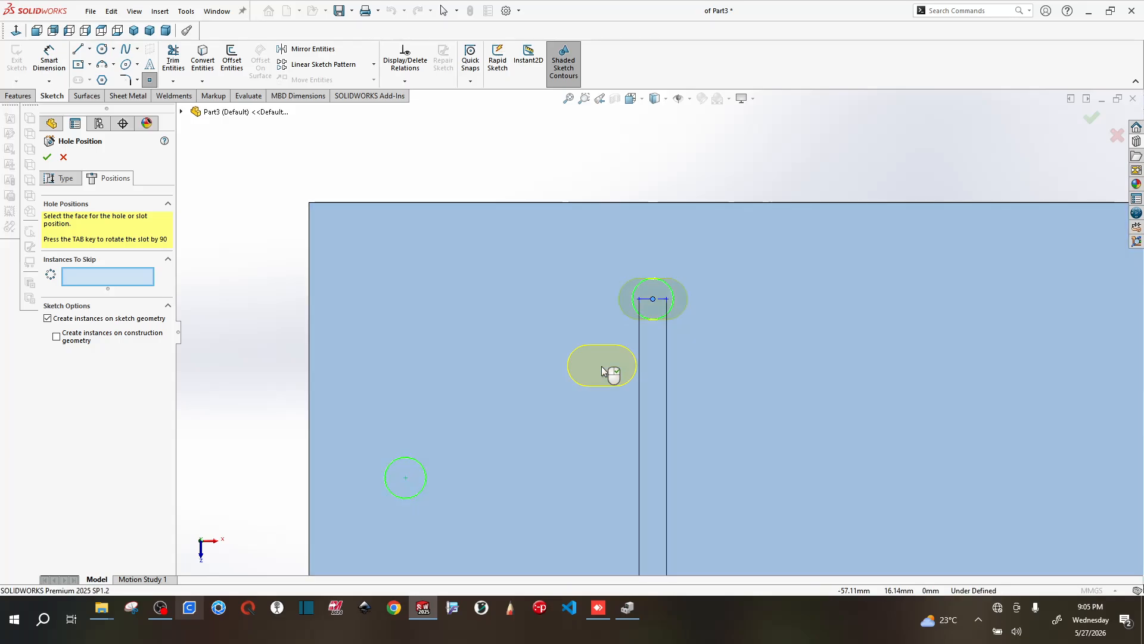
scroll(602, 366, up, 3)
scroll(602, 366, down, 2)
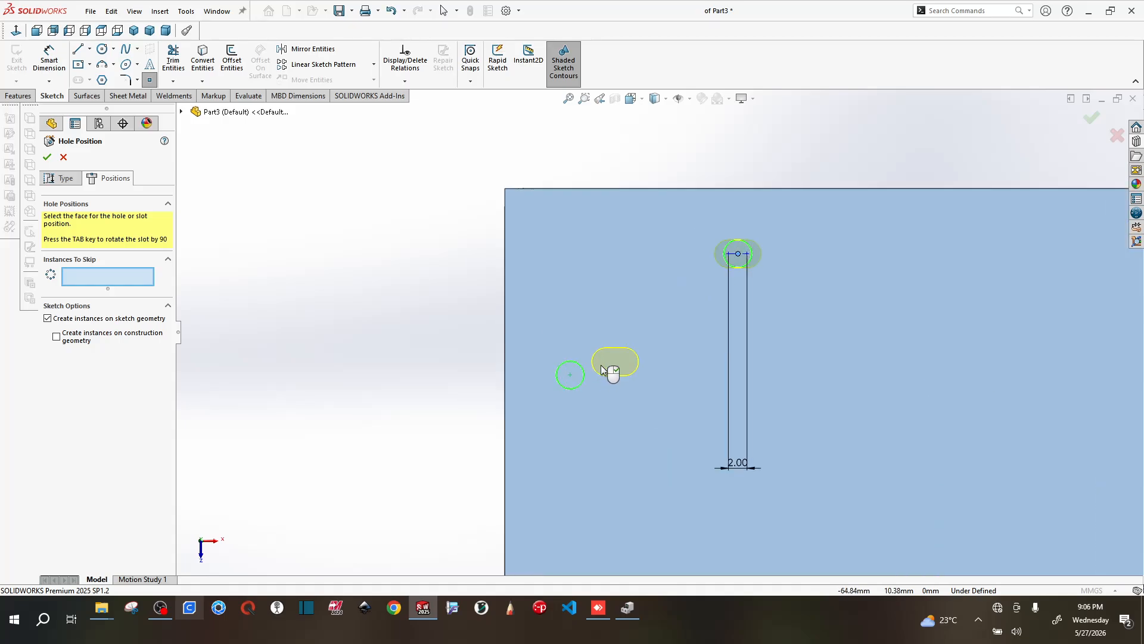
- Apply a vertical relation to the first slot's construction centerline so the slot stands upright
click(149, 80)
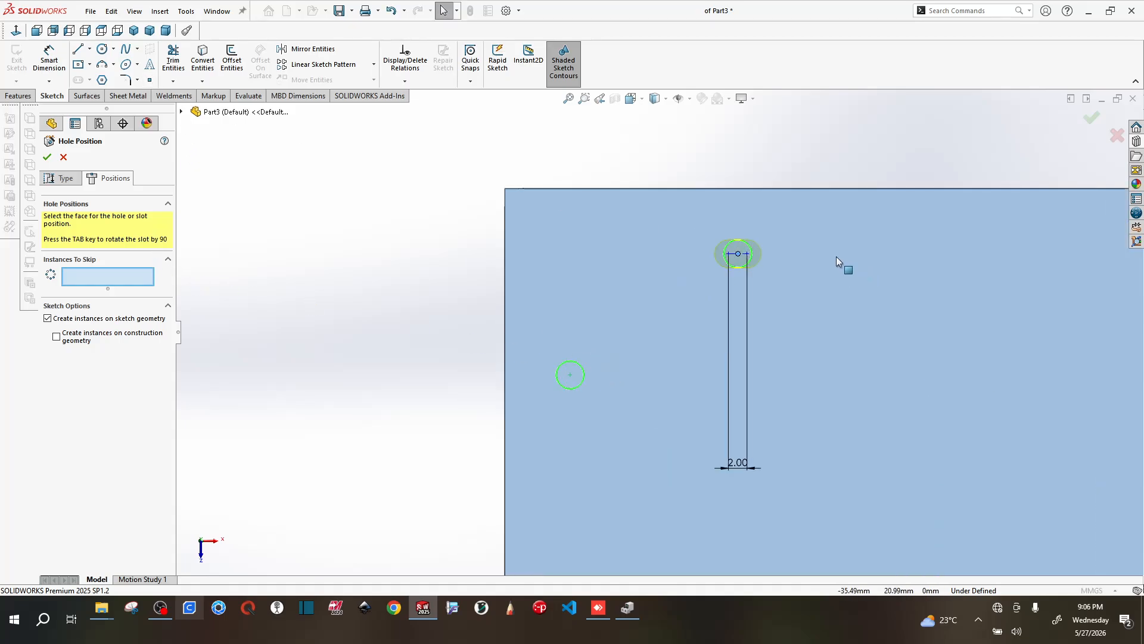
scroll(755, 266, down, 6)
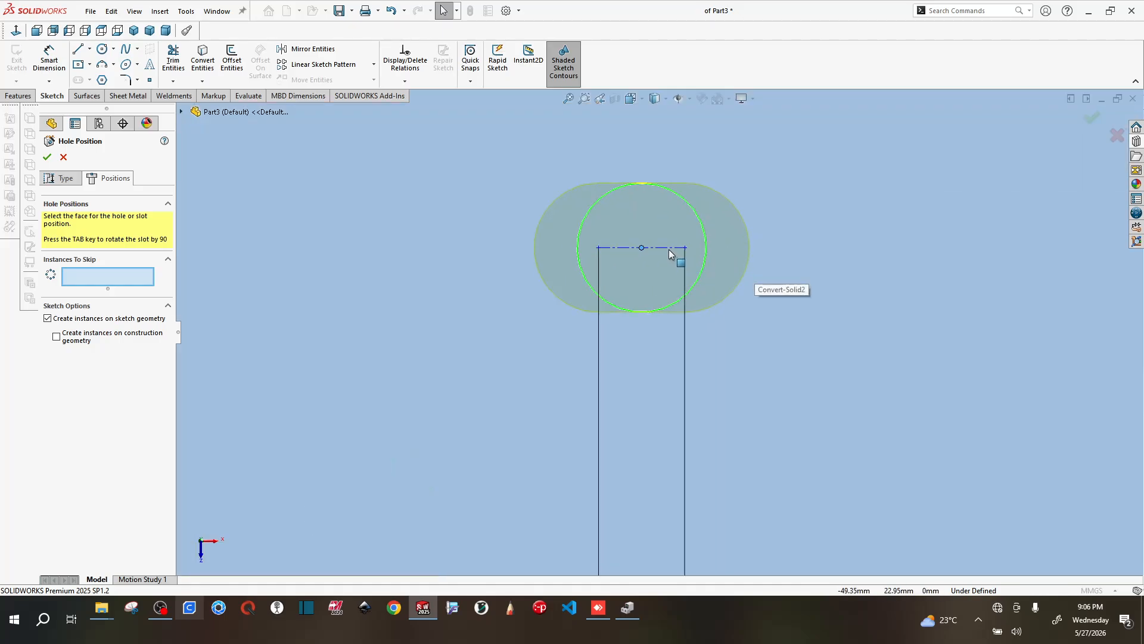
click(667, 248)
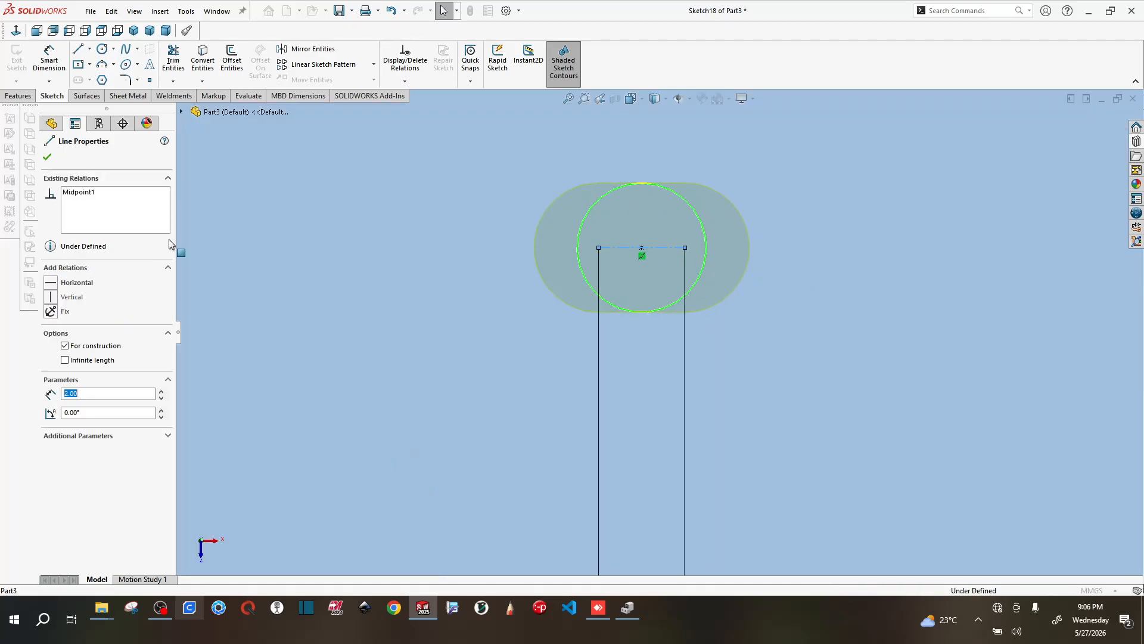
click(51, 297)
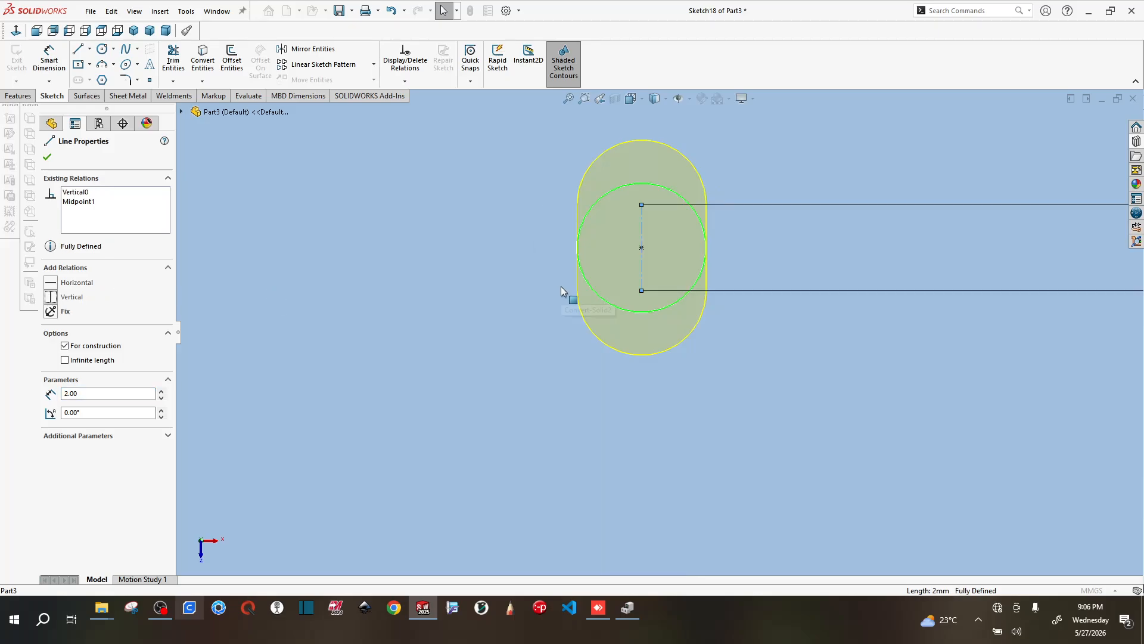
scroll(561, 287, up, 8)
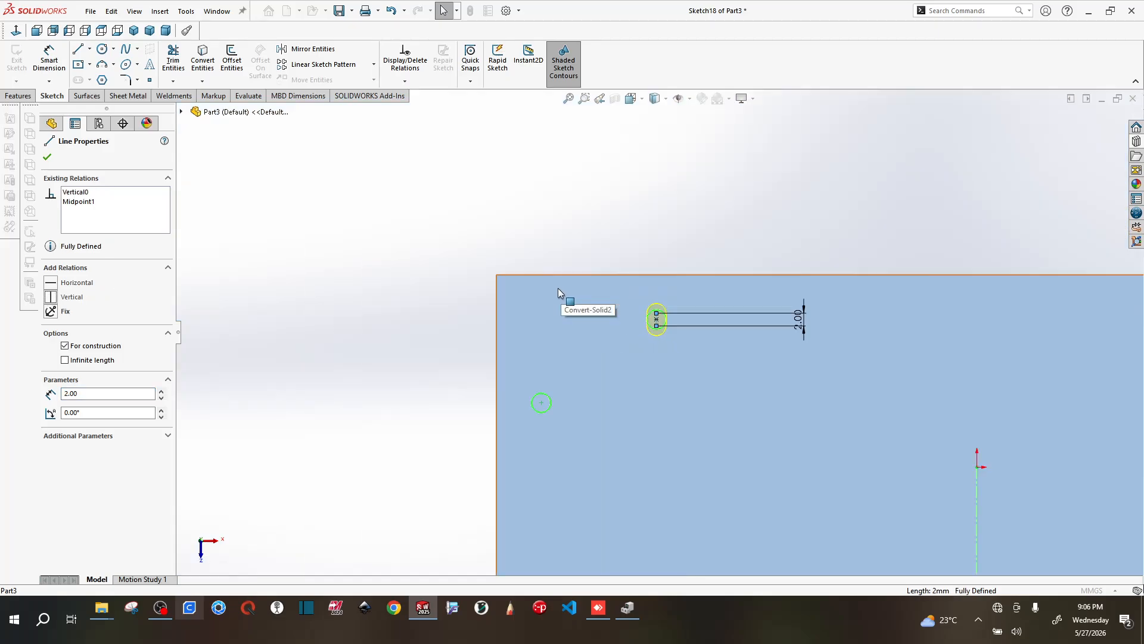
- Place slots on the centers of the two layout circles along the cover face's left edge
click(150, 80)
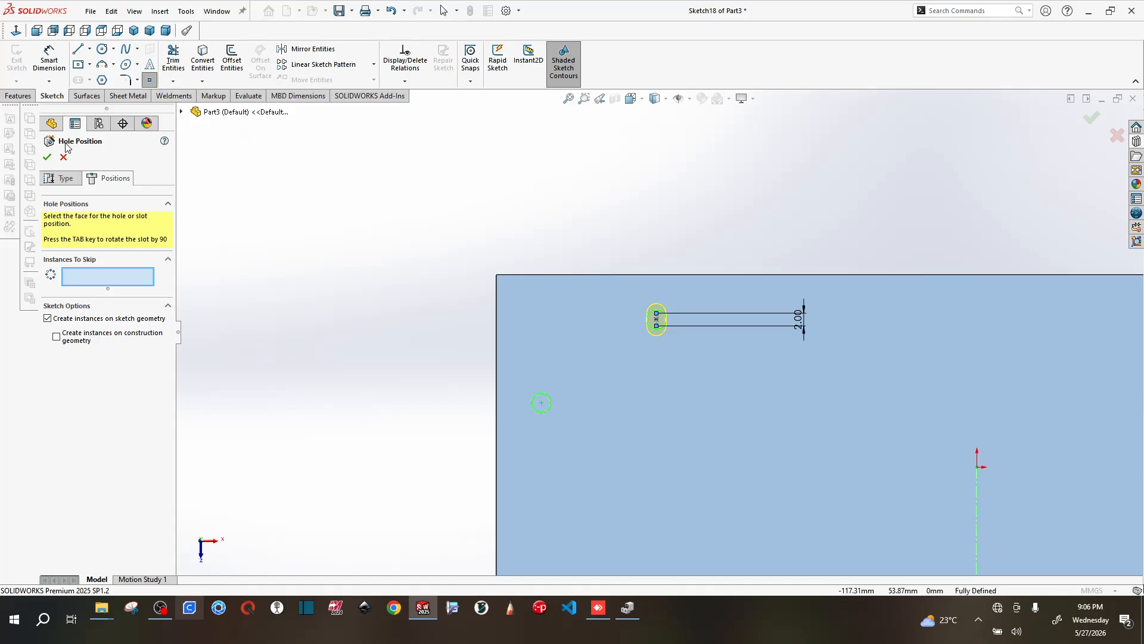
click(149, 83)
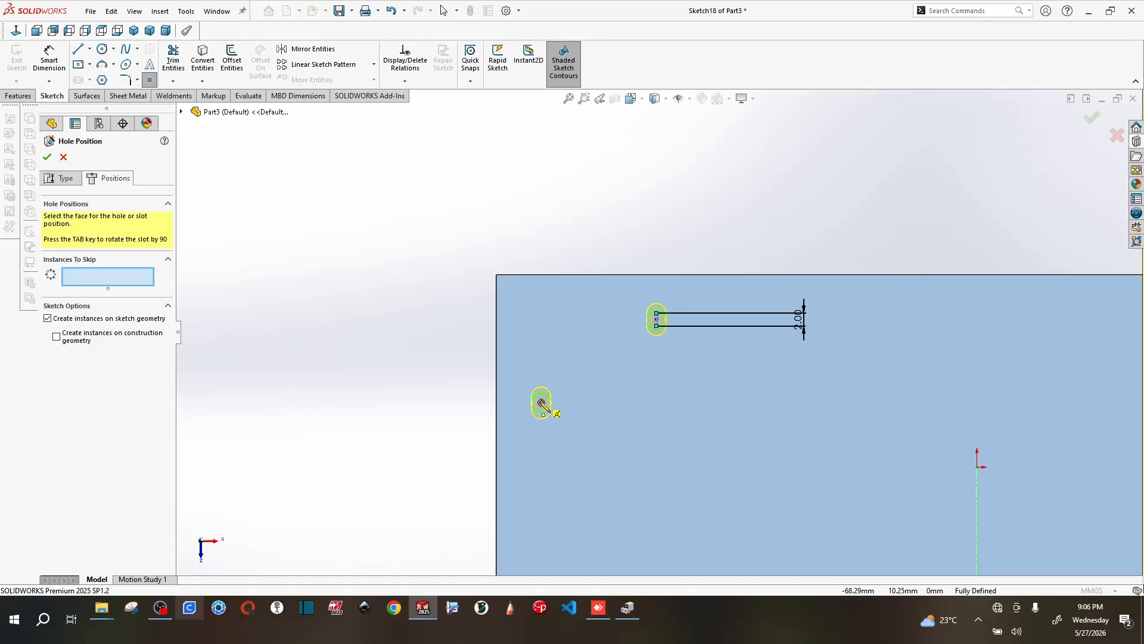
scroll(572, 447, up, 5)
scroll(615, 453, down, 2)
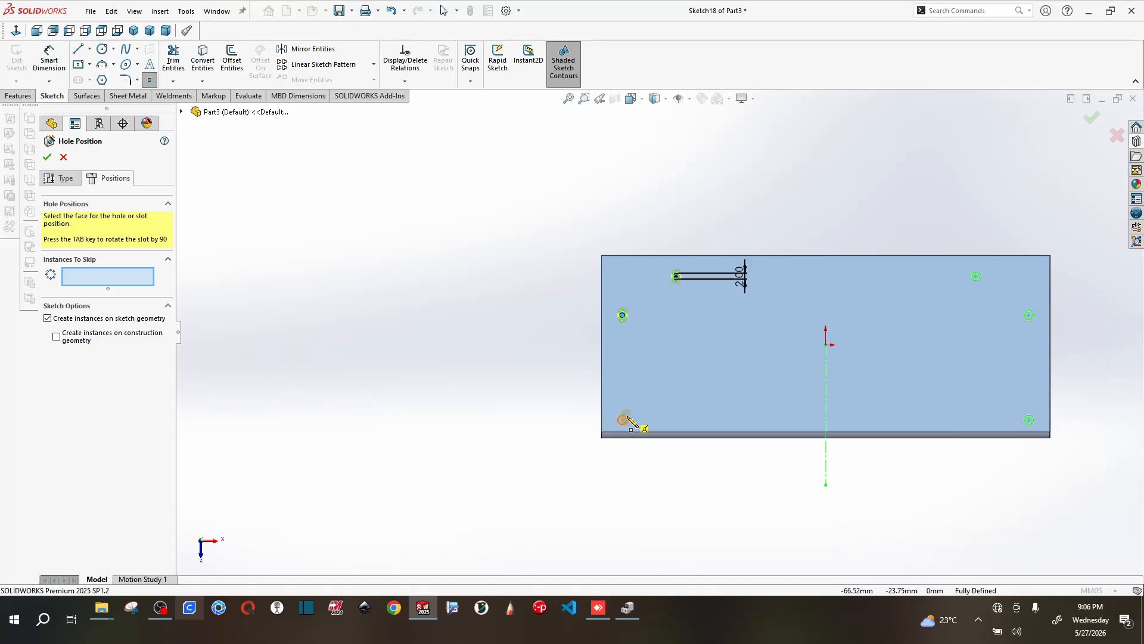
scroll(625, 421, down, 3)
click(622, 420)
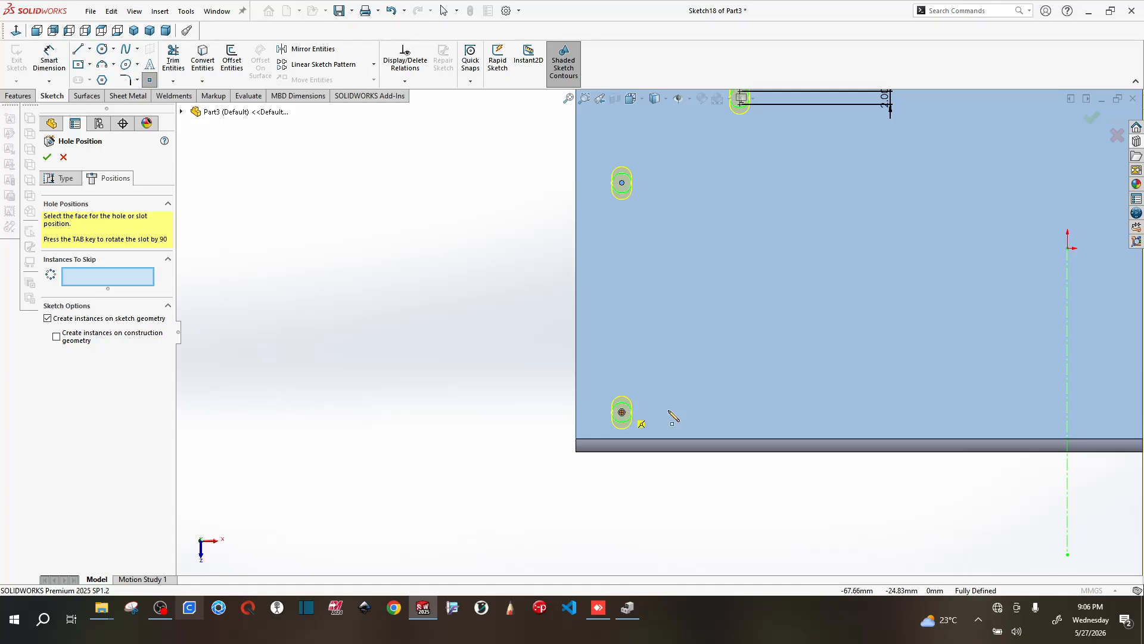
scroll(673, 417, up, 5)
scroll(896, 271, down, 2)
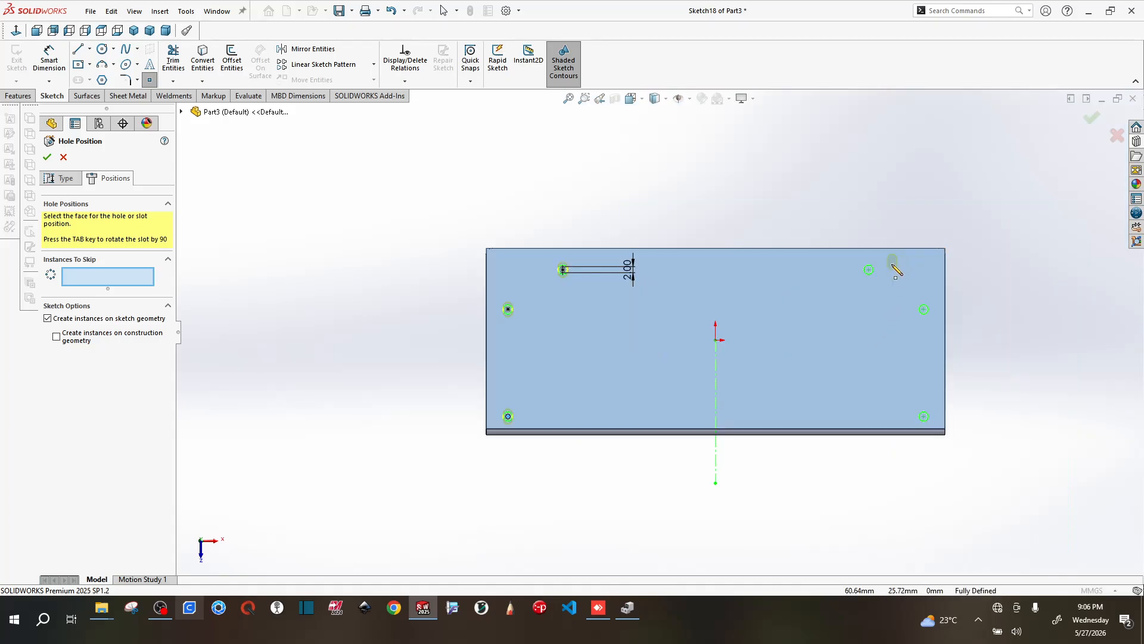
- Place slots on the centers of the three remaining layout circles on the right half of the cover's face
scroll(888, 273, down, 6)
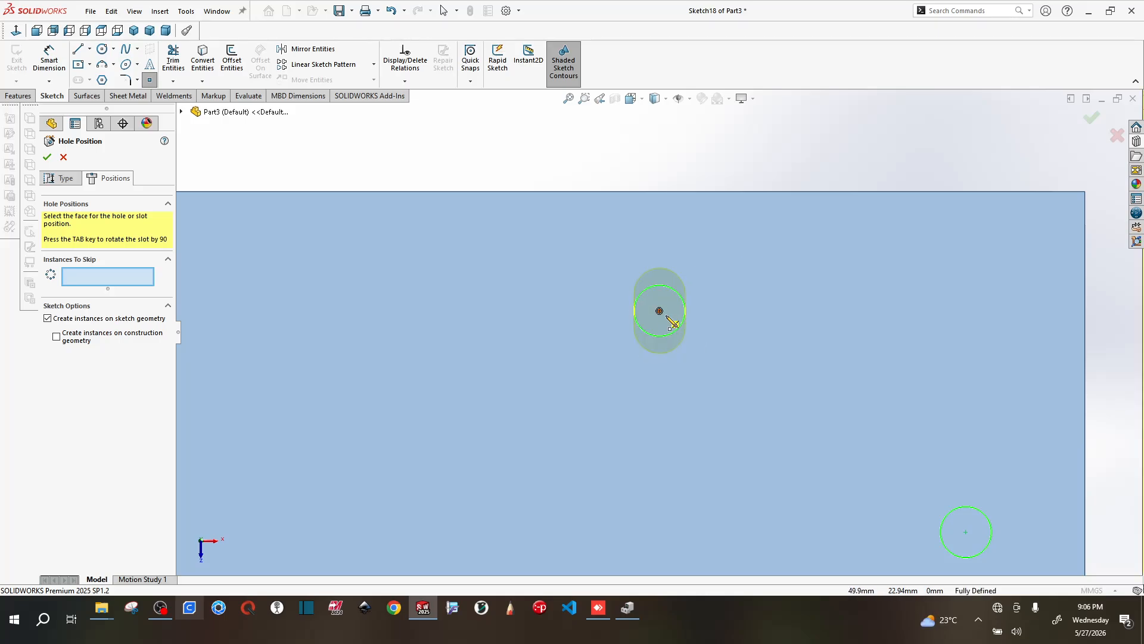
click(668, 317)
scroll(835, 417, up, 4)
scroll(757, 402, down, 5)
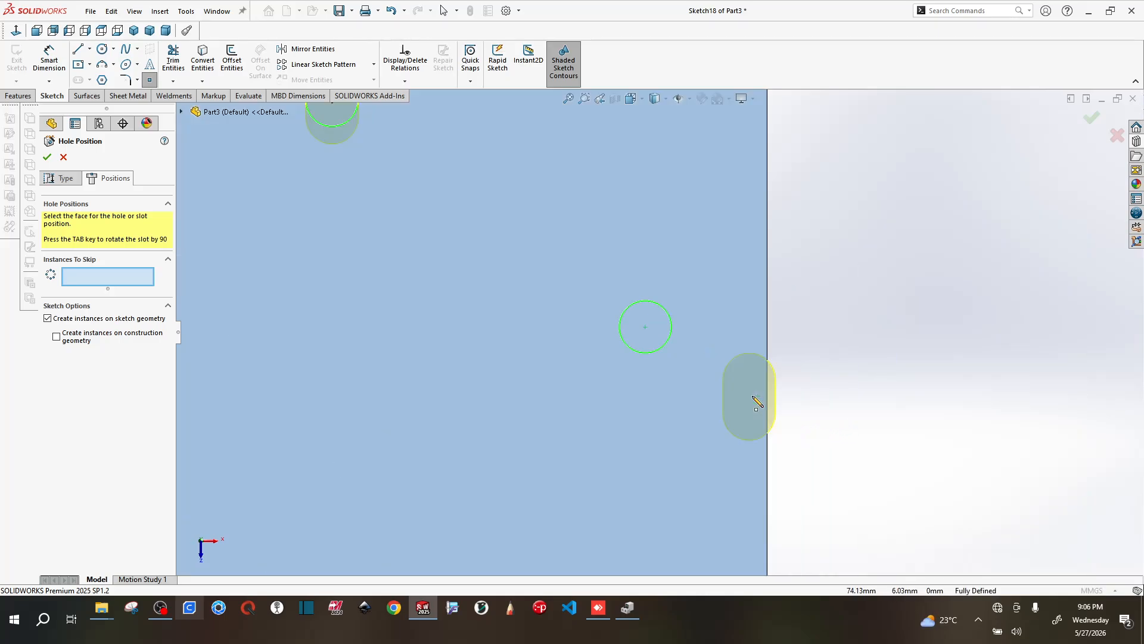
scroll(757, 403, down, 2)
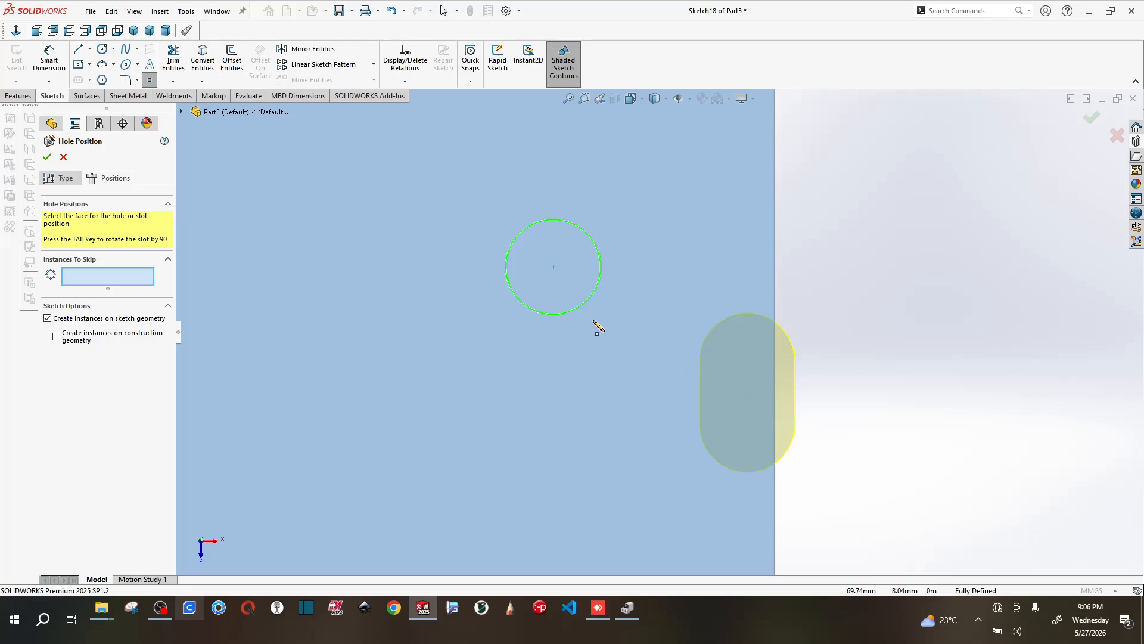
click(555, 269)
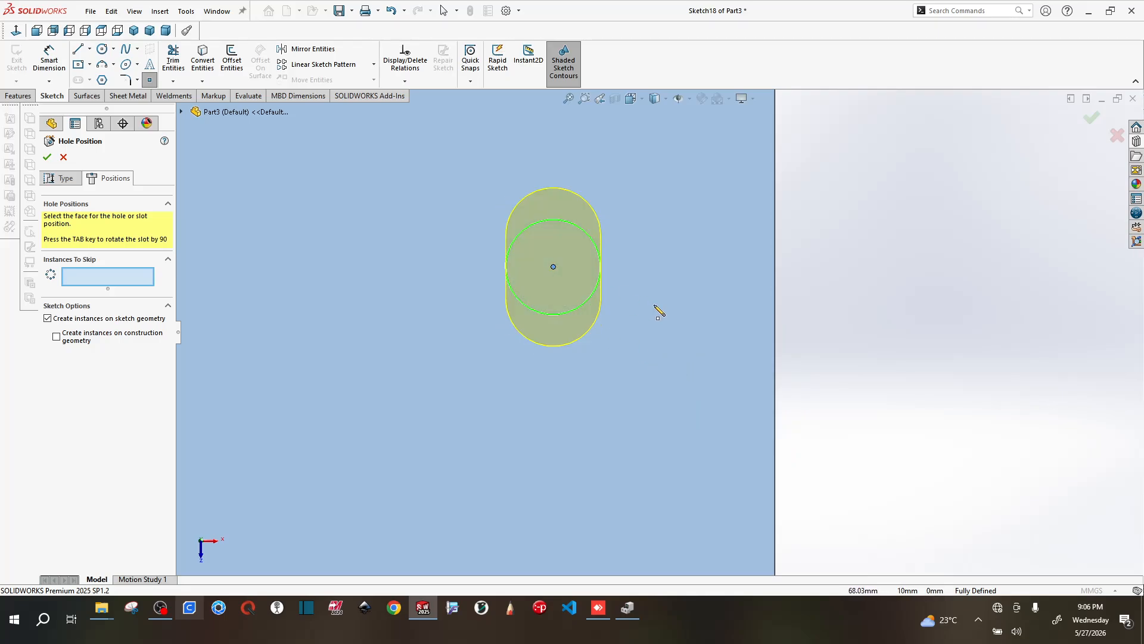
scroll(655, 346, up, 5)
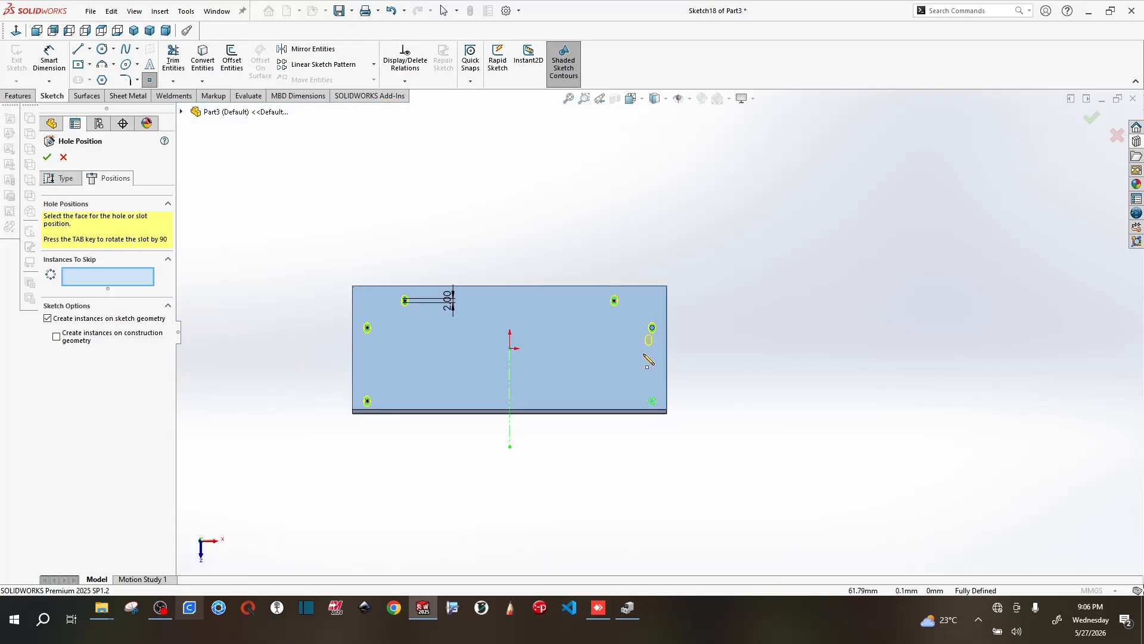
scroll(652, 372, down, 5)
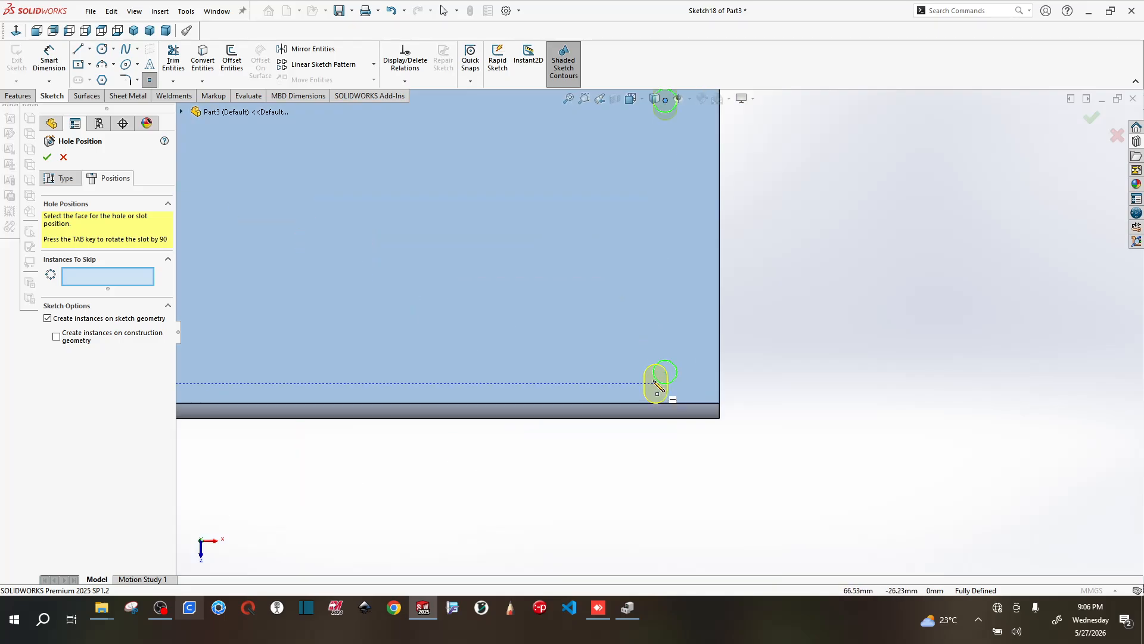
click(665, 372)
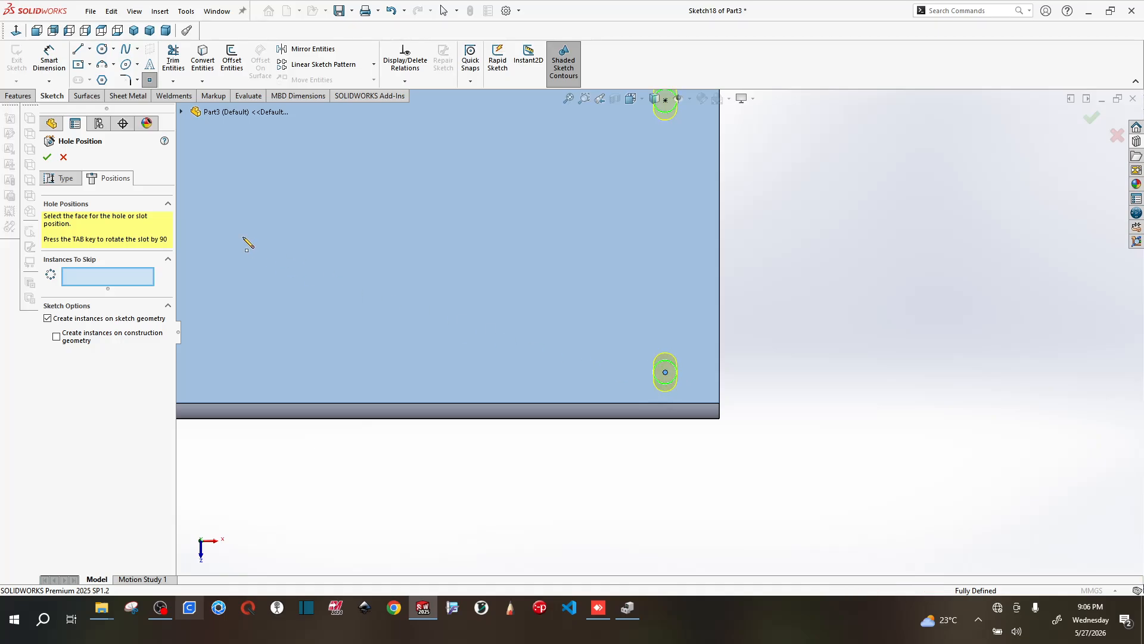
- Turn off automatic body selection, limit the slots' feature scope to the cover body Convert-Solid2, and complete the hole feature
click(61, 178)
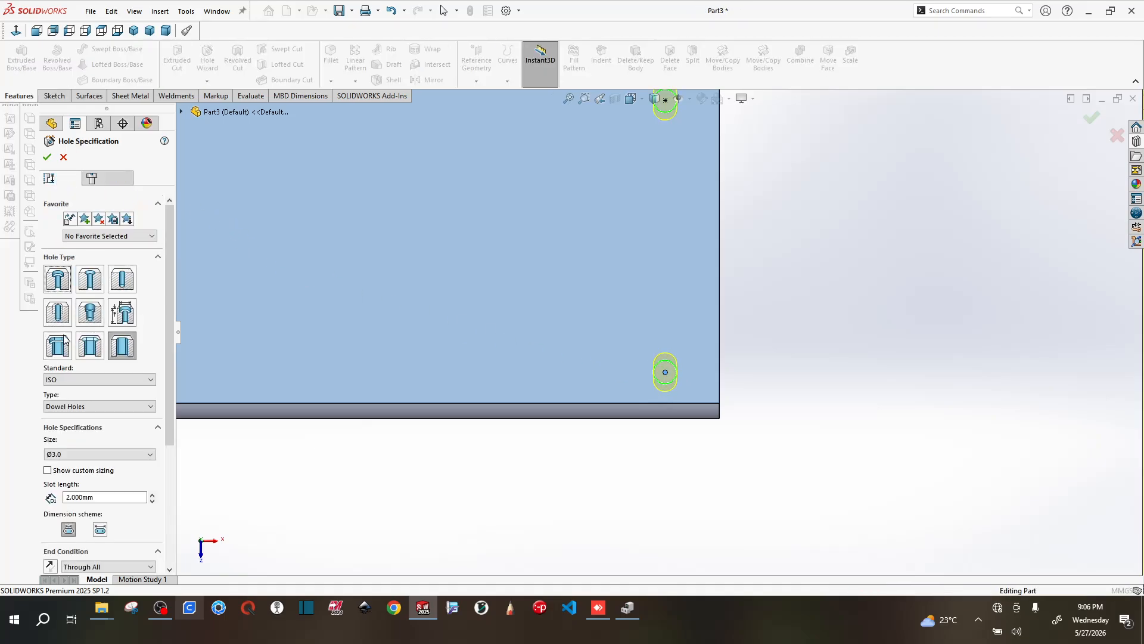
drag(170, 324, 168, 449)
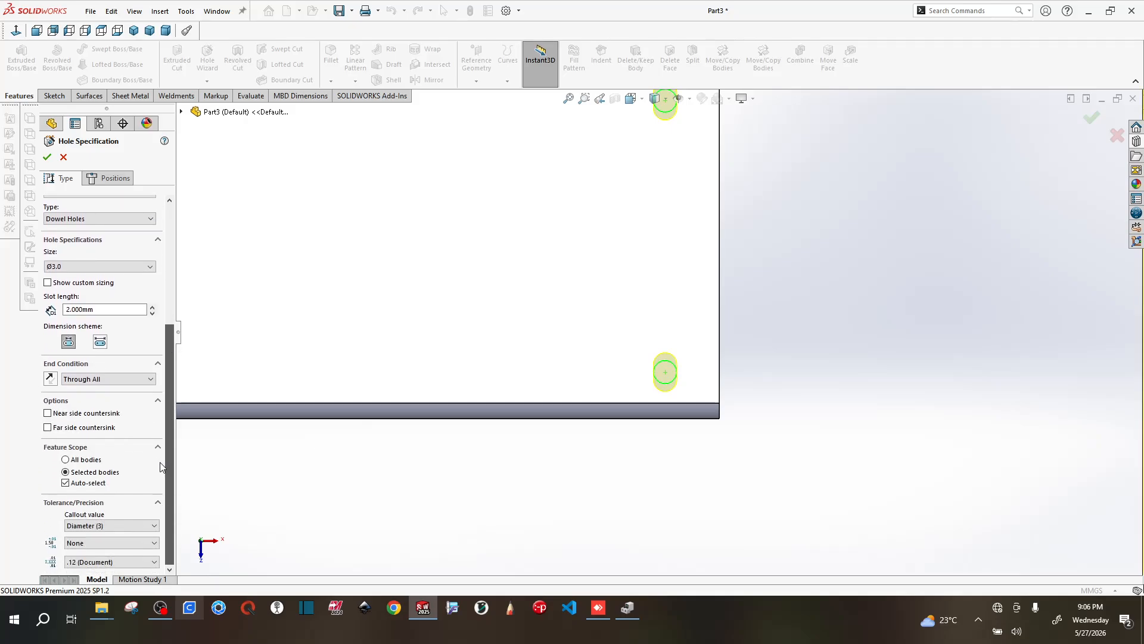
click(86, 485)
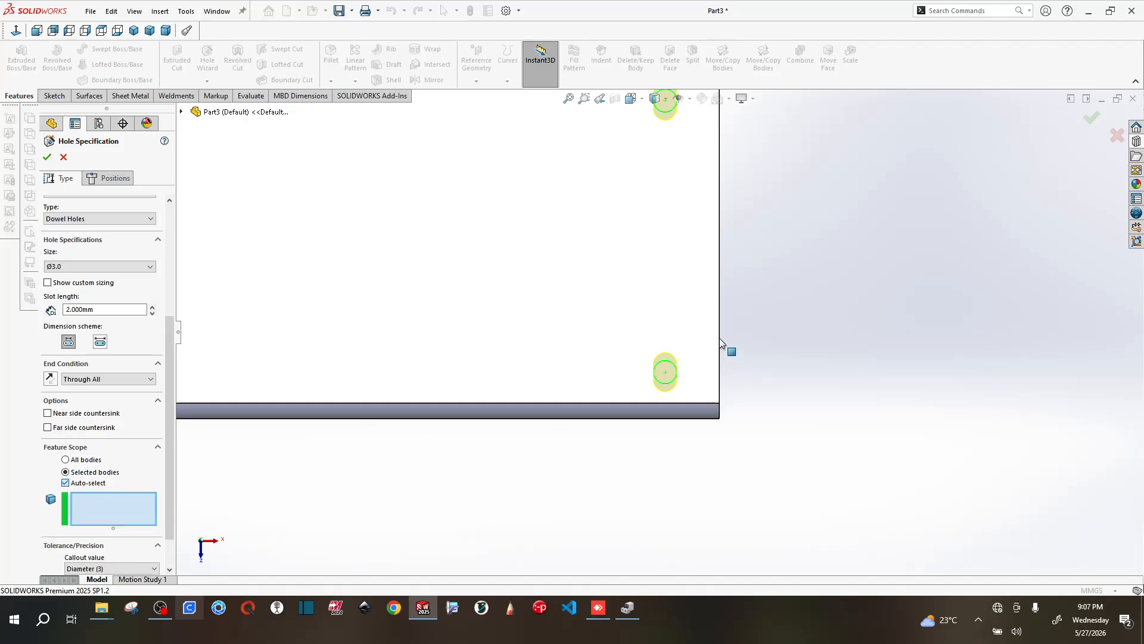
scroll(753, 332, up, 5)
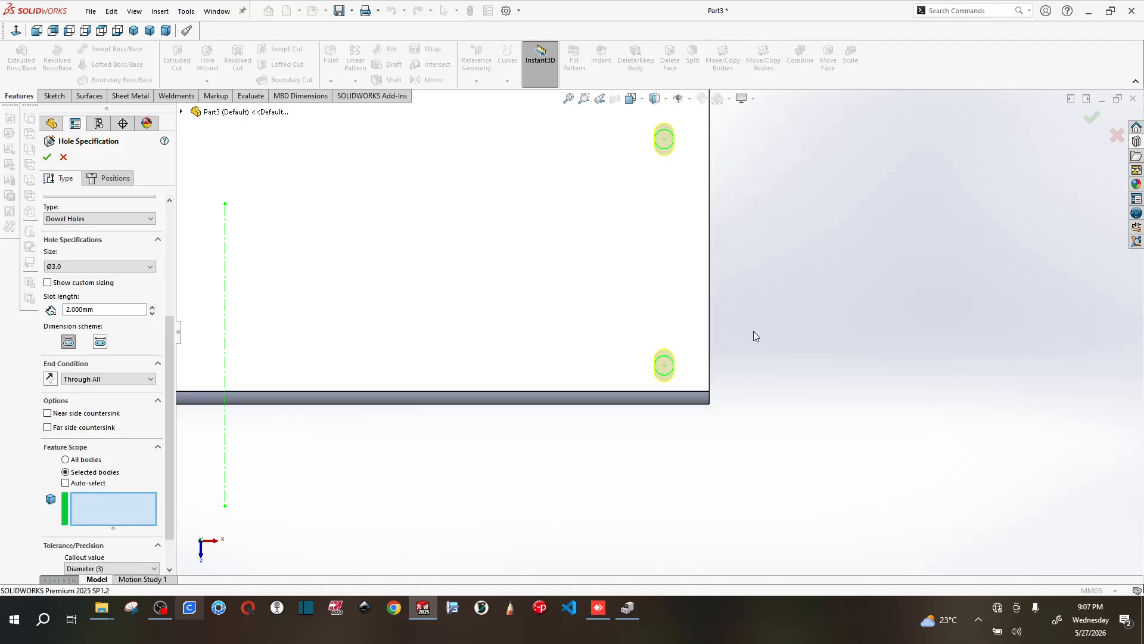
click(562, 276)
middle_drag(740, 400, 790, 121)
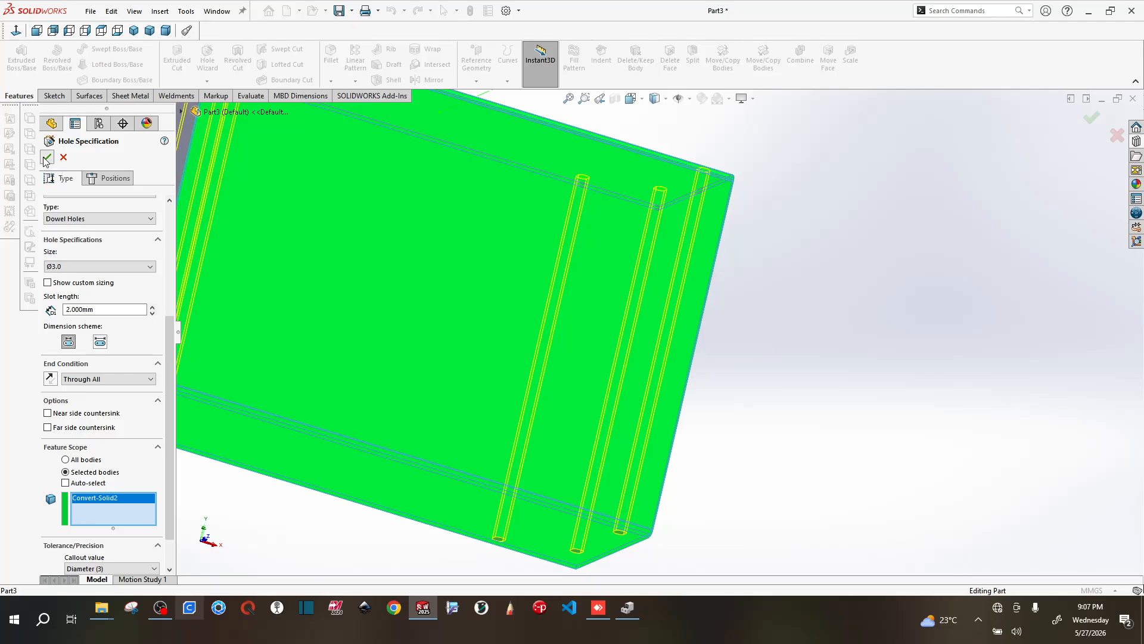
key(Return)
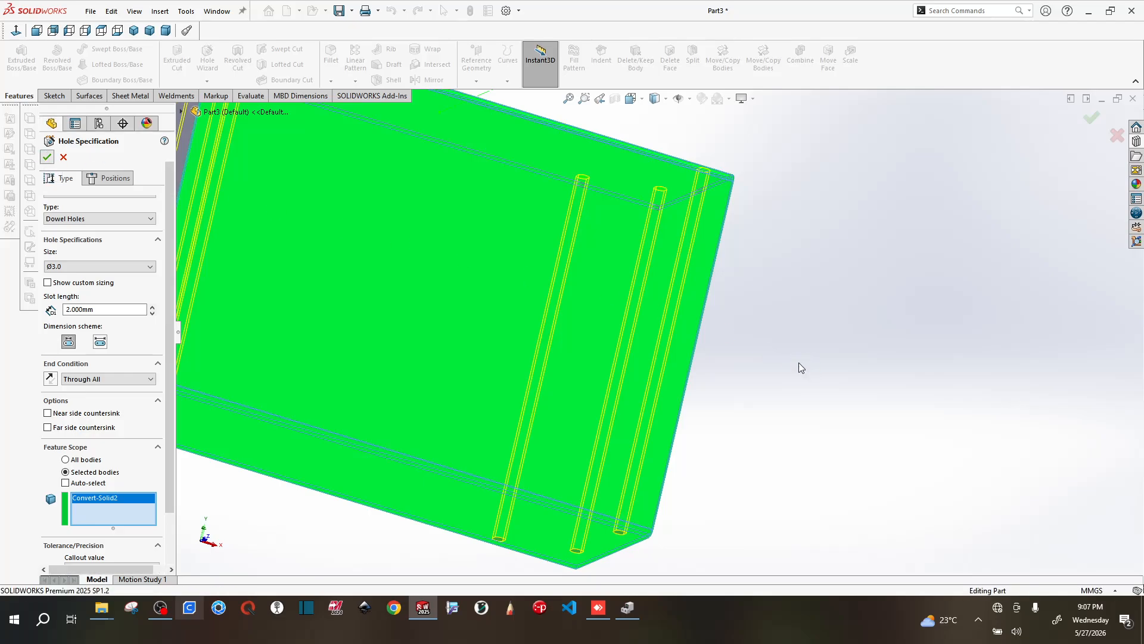
- Examine the slots cut through the cover and the corner where cover and base meet
key(f)
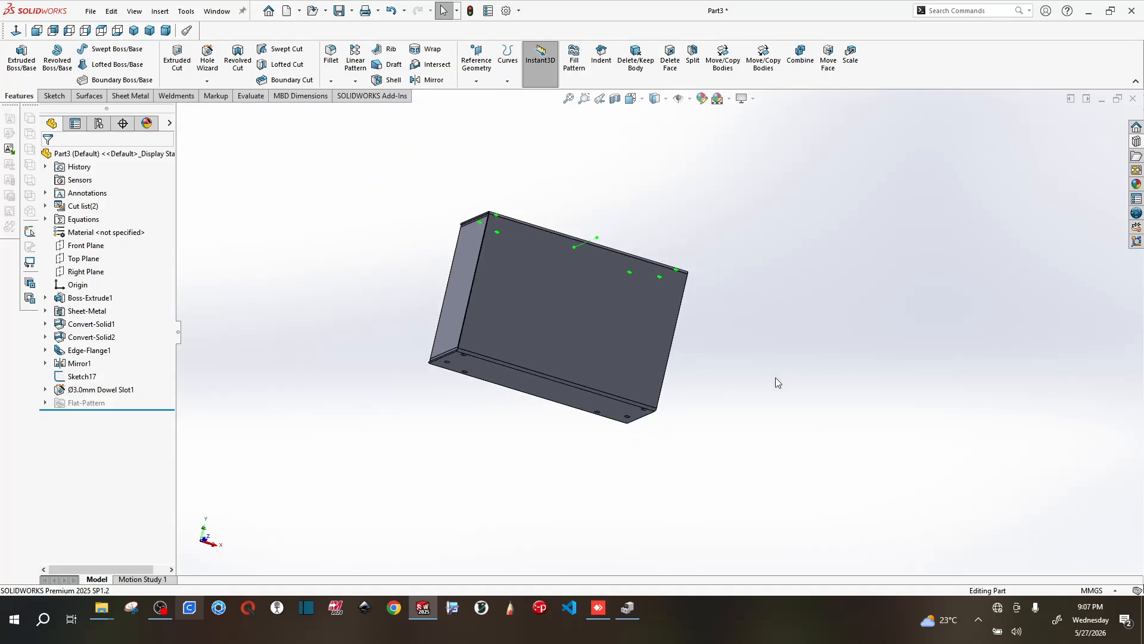
middle_drag(775, 377, 724, 188)
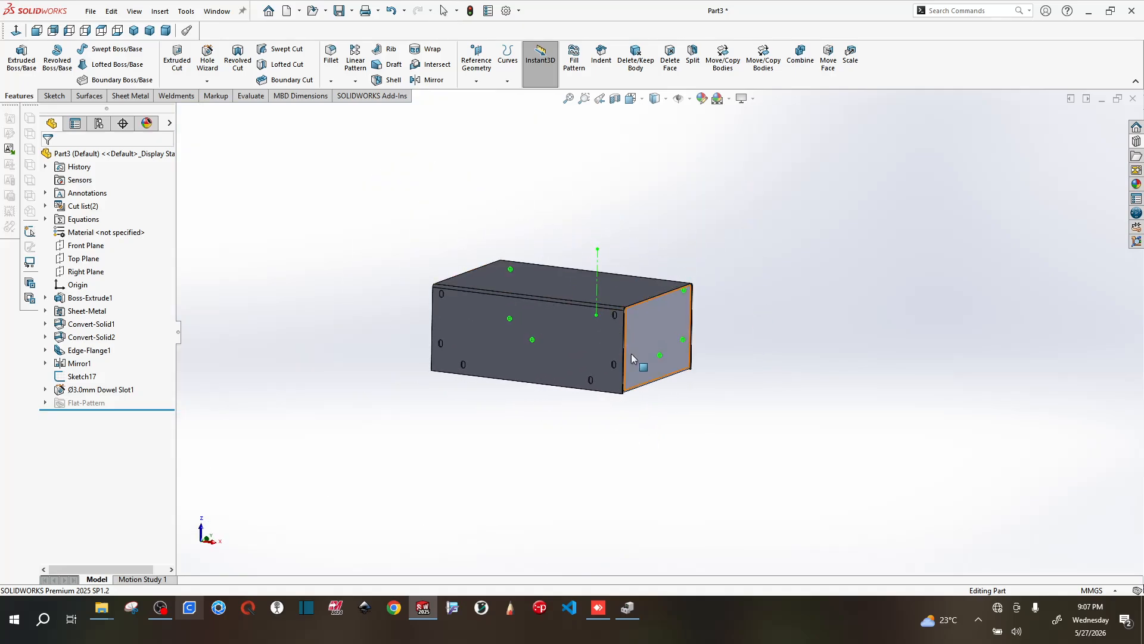
scroll(631, 353, down, 3)
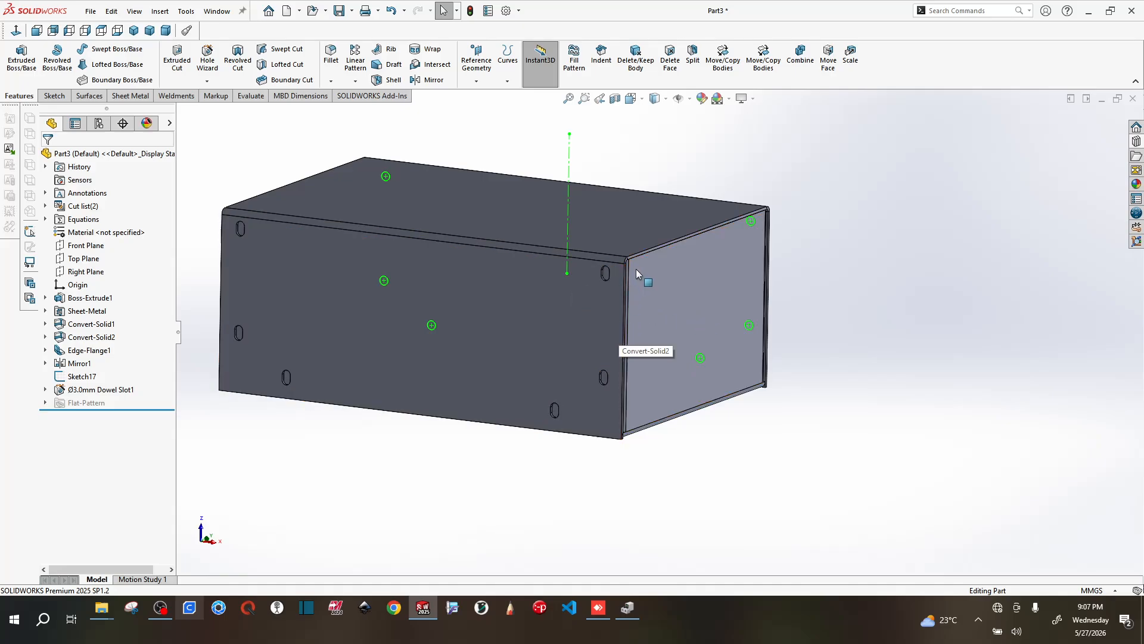
scroll(665, 281, down, 2)
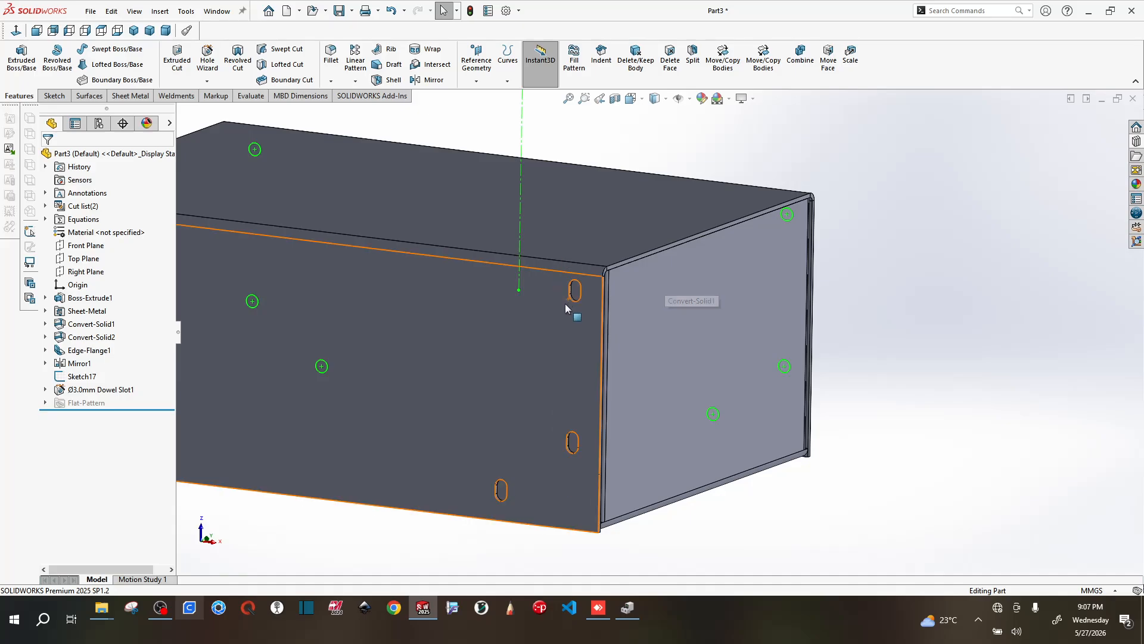
scroll(573, 305, down, 2)
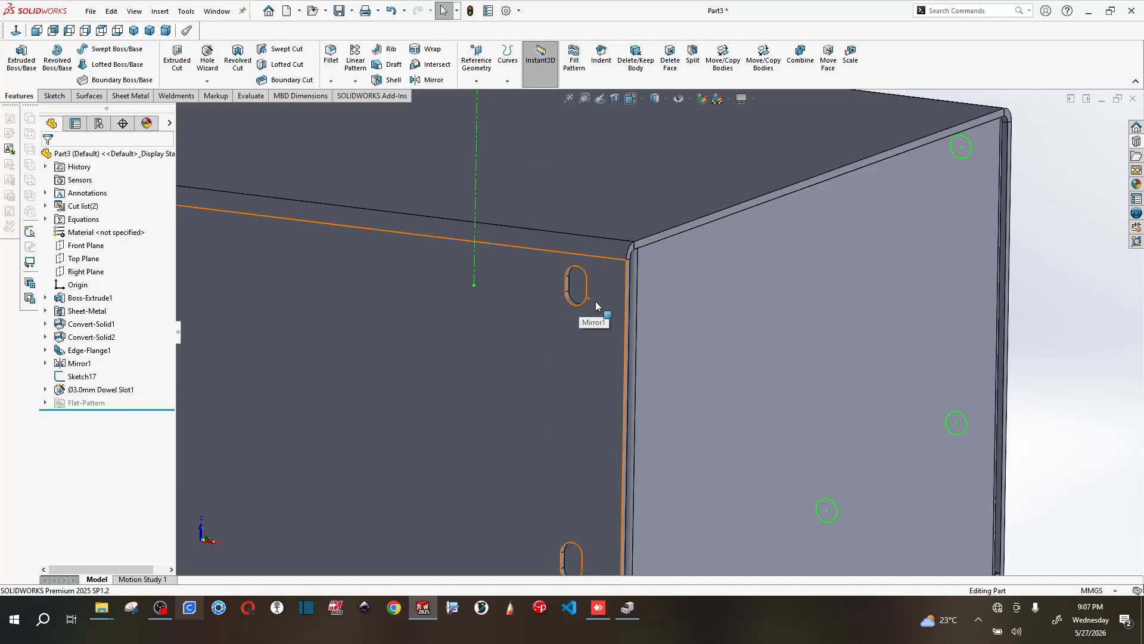
scroll(591, 276, down, 2)
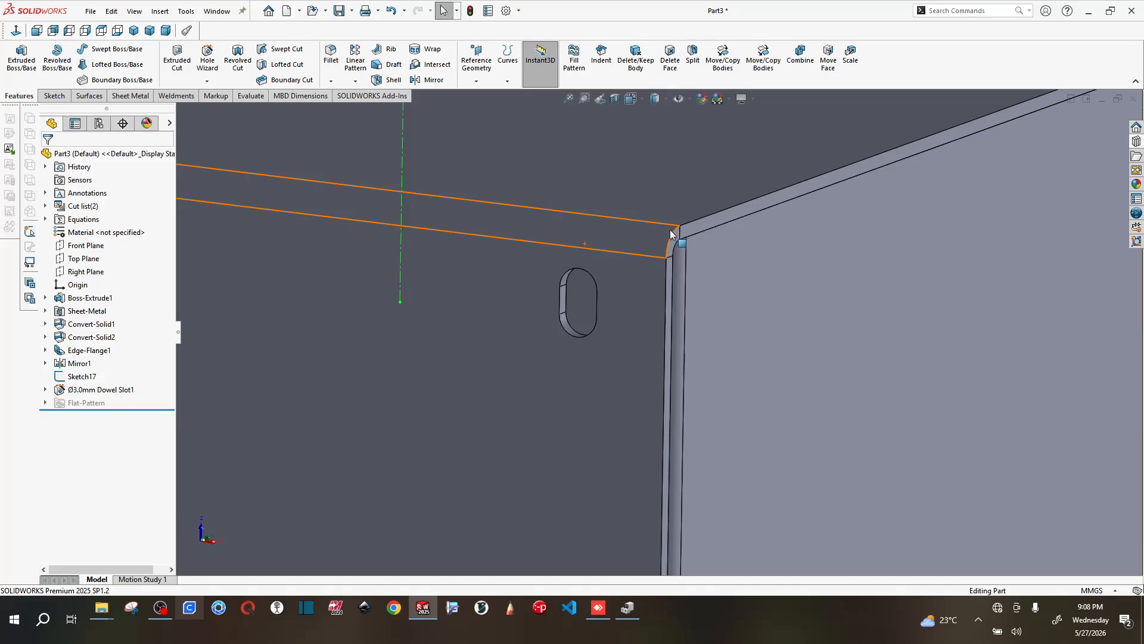
- Inspect the slots at the cover's edge and the adjoining end face of the base from several distances
scroll(677, 232, up, 8)
scroll(692, 310, down, 2)
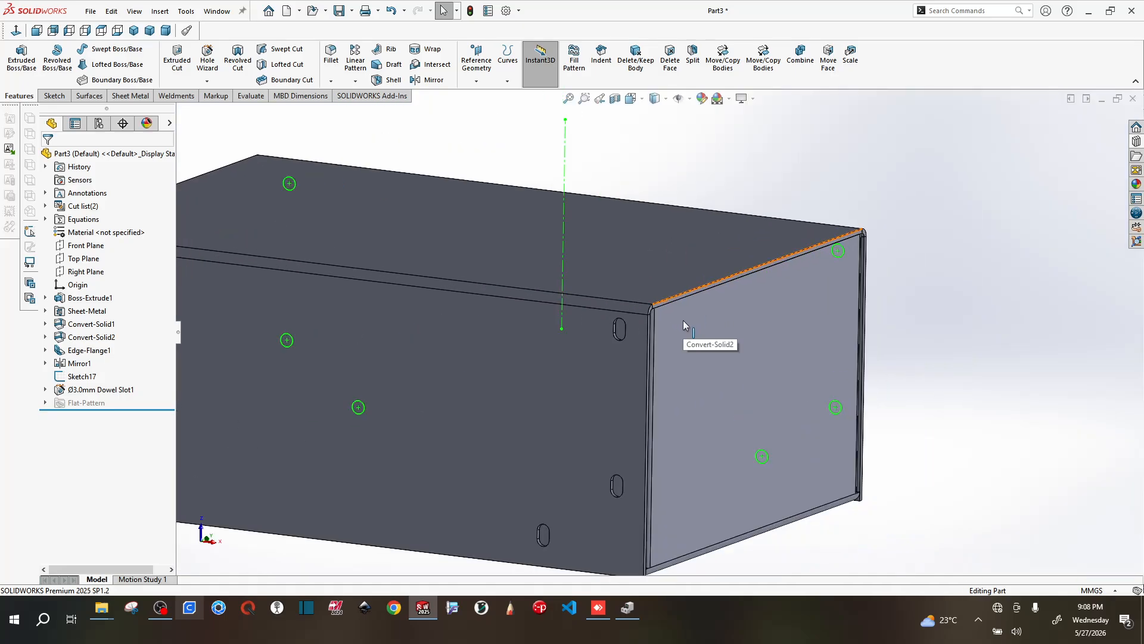
scroll(680, 320, down, 2)
scroll(653, 315, down, 3)
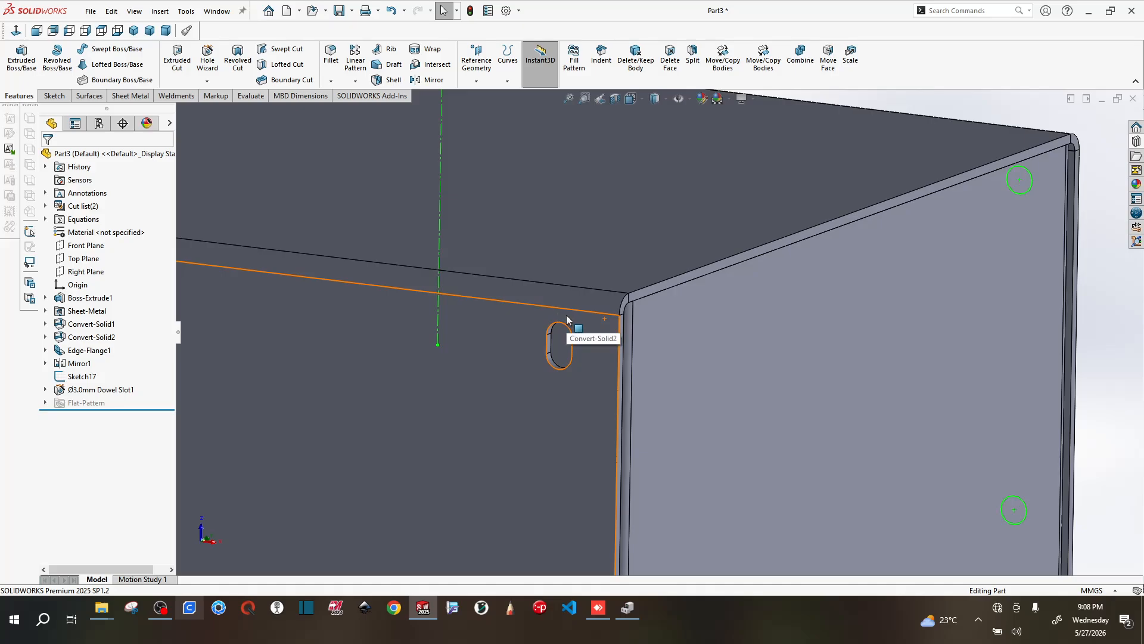
scroll(596, 358, up, 5)
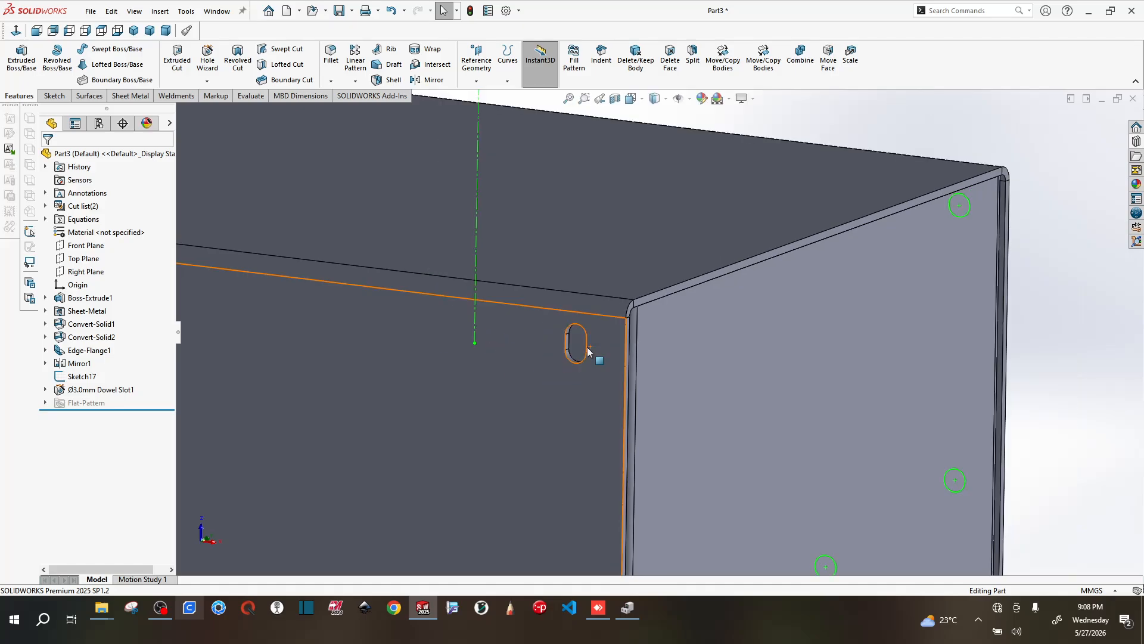
scroll(632, 346, down, 3)
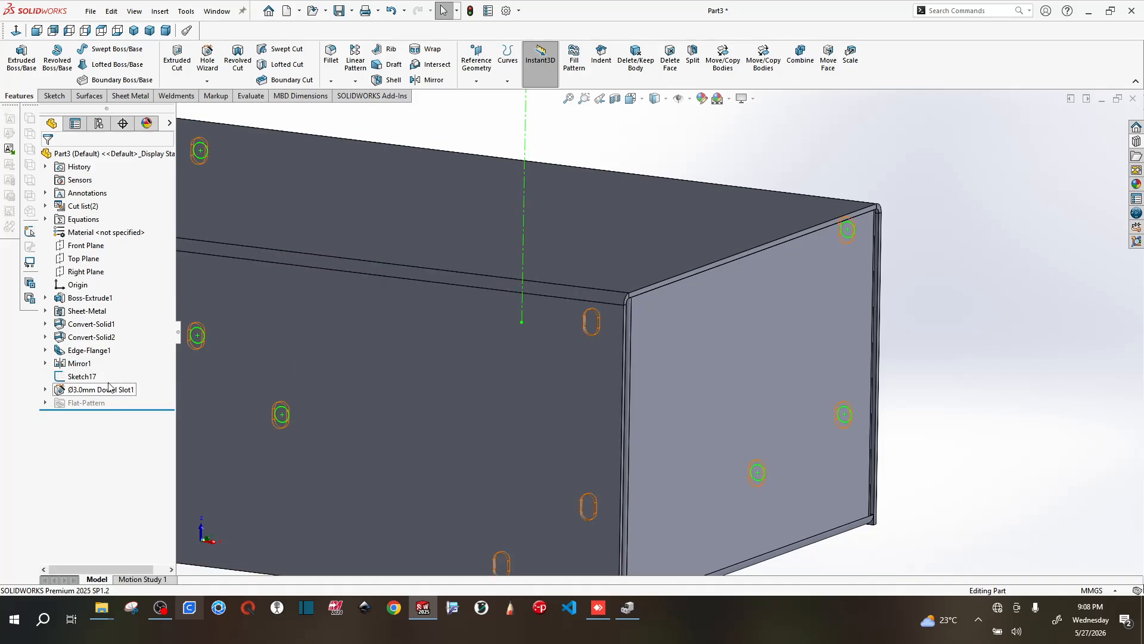
click(686, 341)
middle_drag(846, 421, 691, 421)
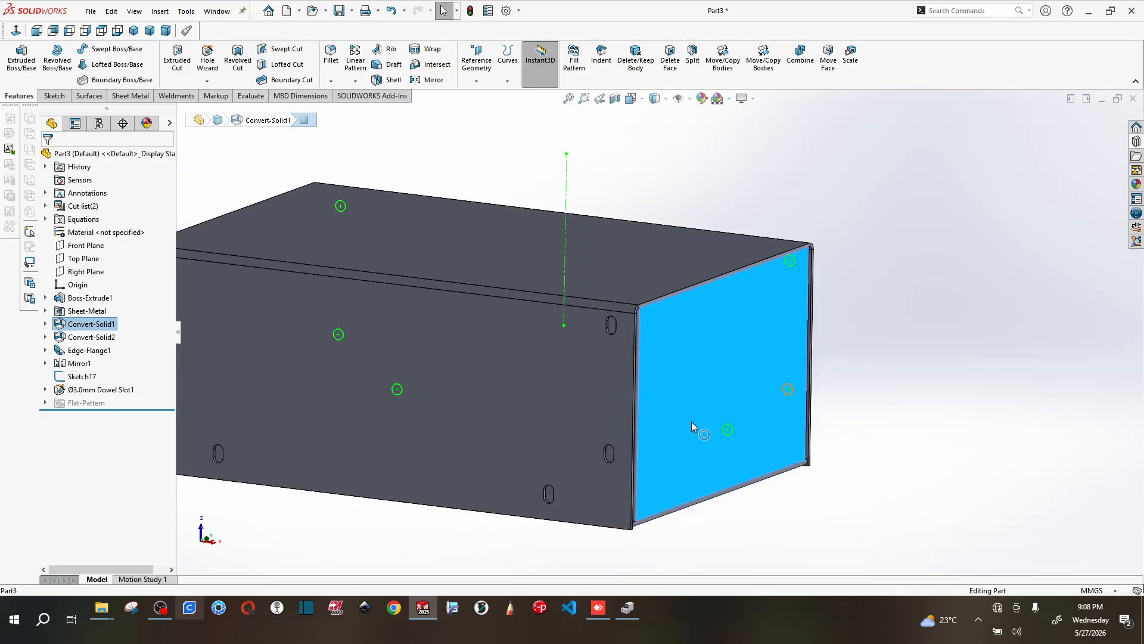
click(777, 197)
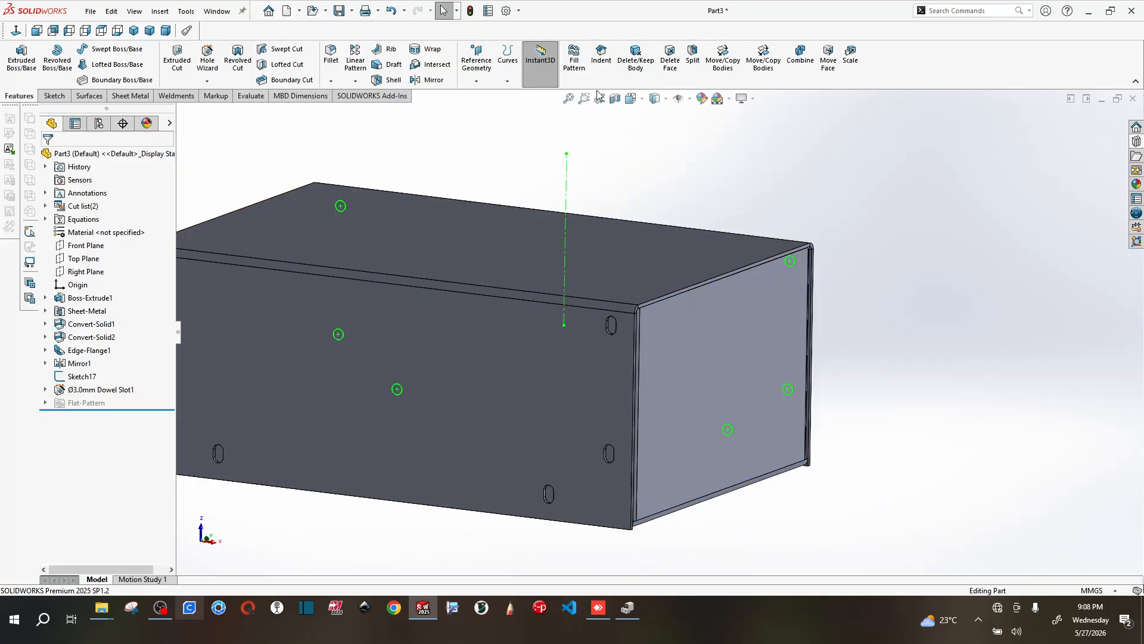
- Start a new Hole Wizard feature with the plain hole type and a dowel hole size of Ø2.5
click(209, 62)
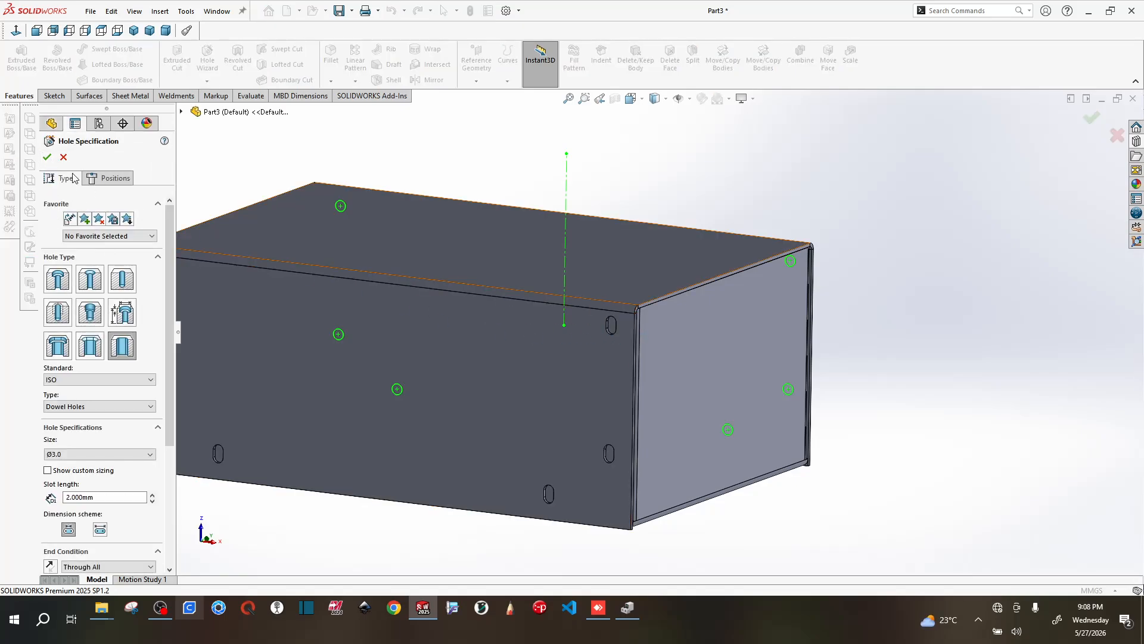
click(125, 284)
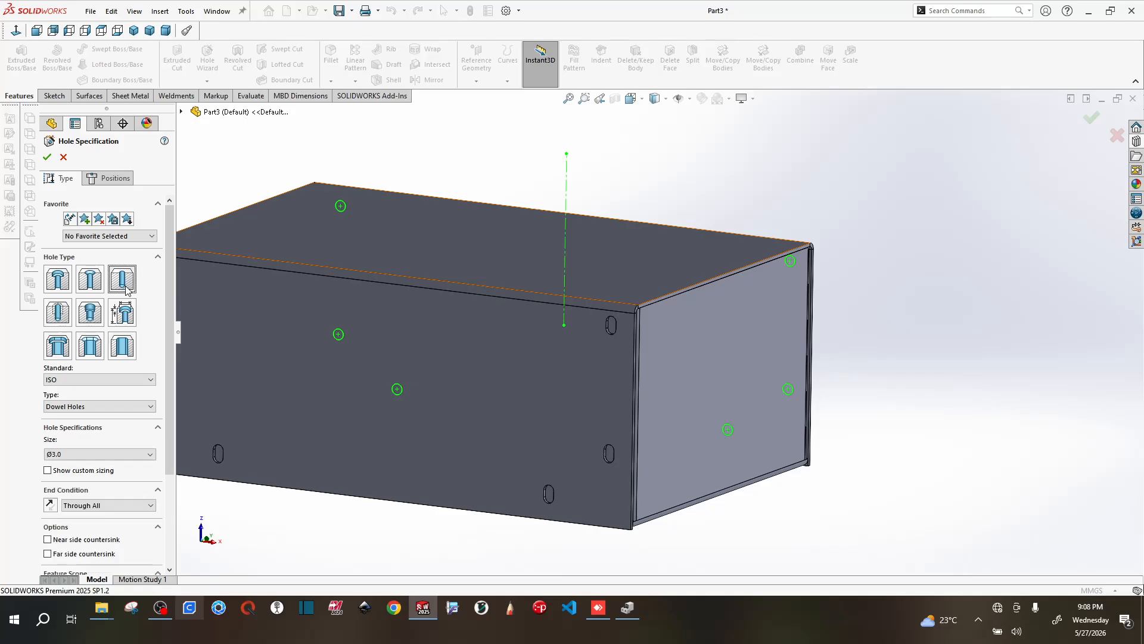
click(89, 454)
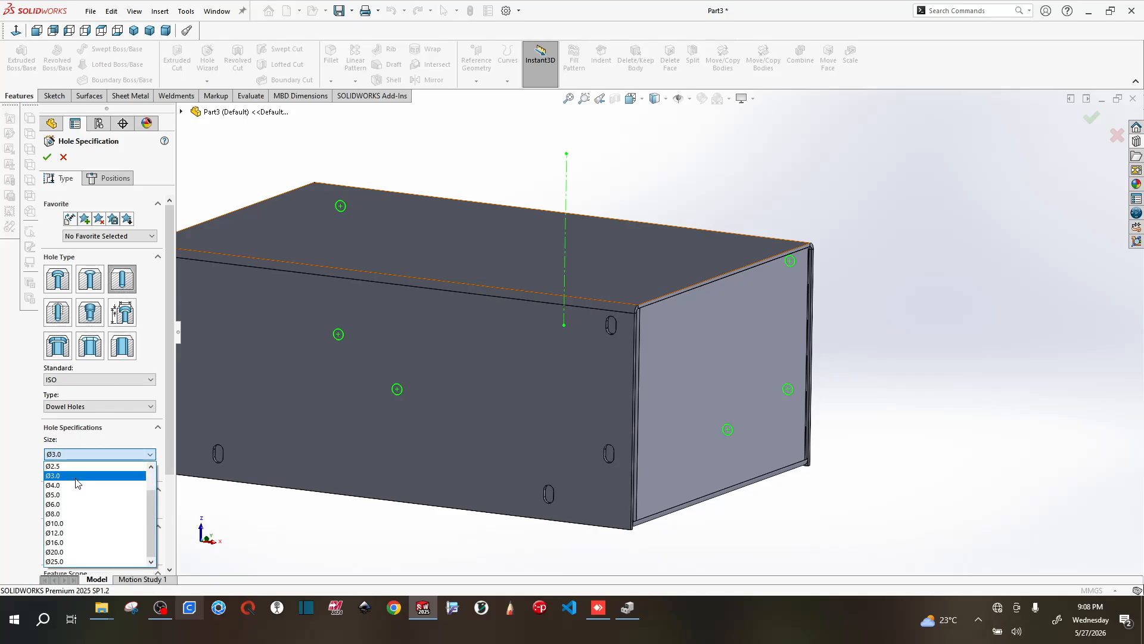
scroll(75, 485, up, 1)
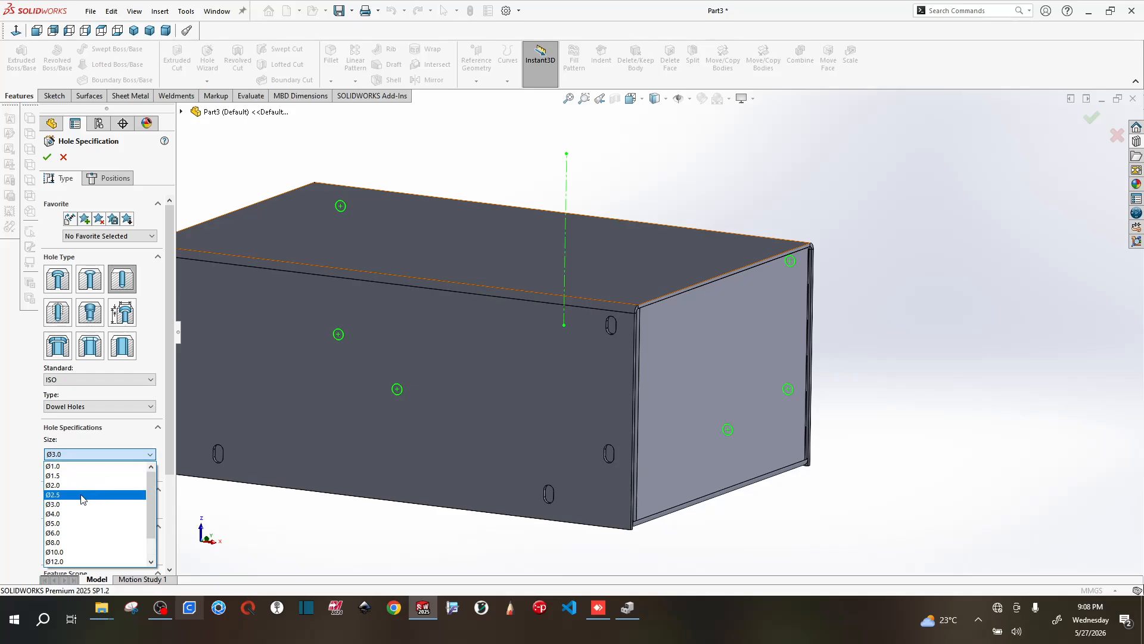
click(68, 495)
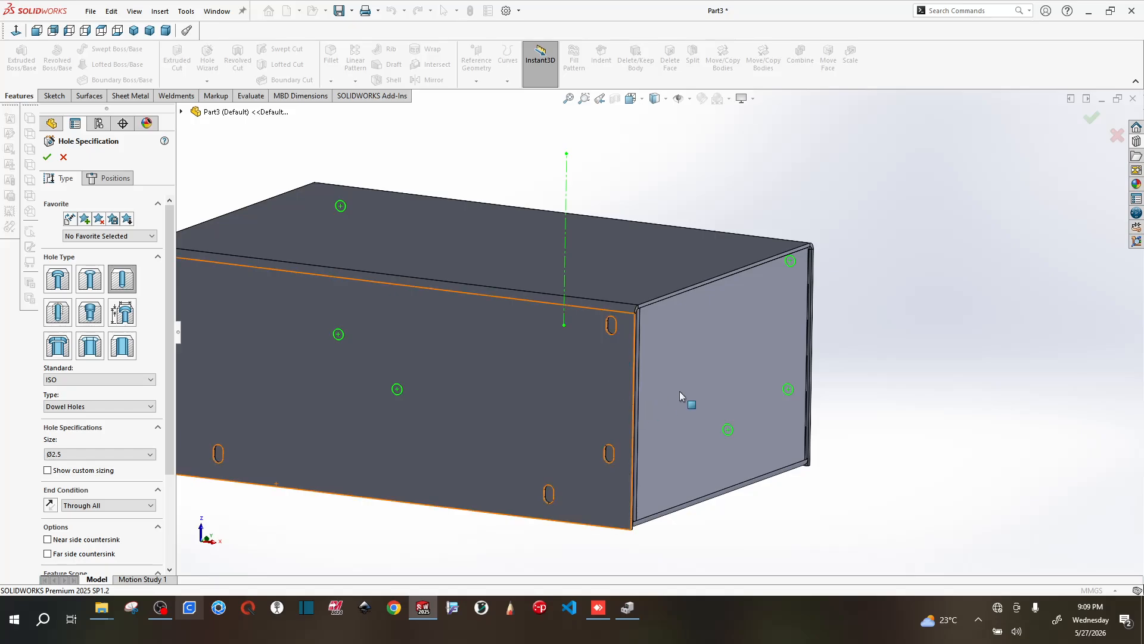
- Choose the base's flange face seen through the cover's upper corner slot as the face for positioning the holes
middle_drag(862, 363, 749, 301)
scroll(689, 284, down, 5)
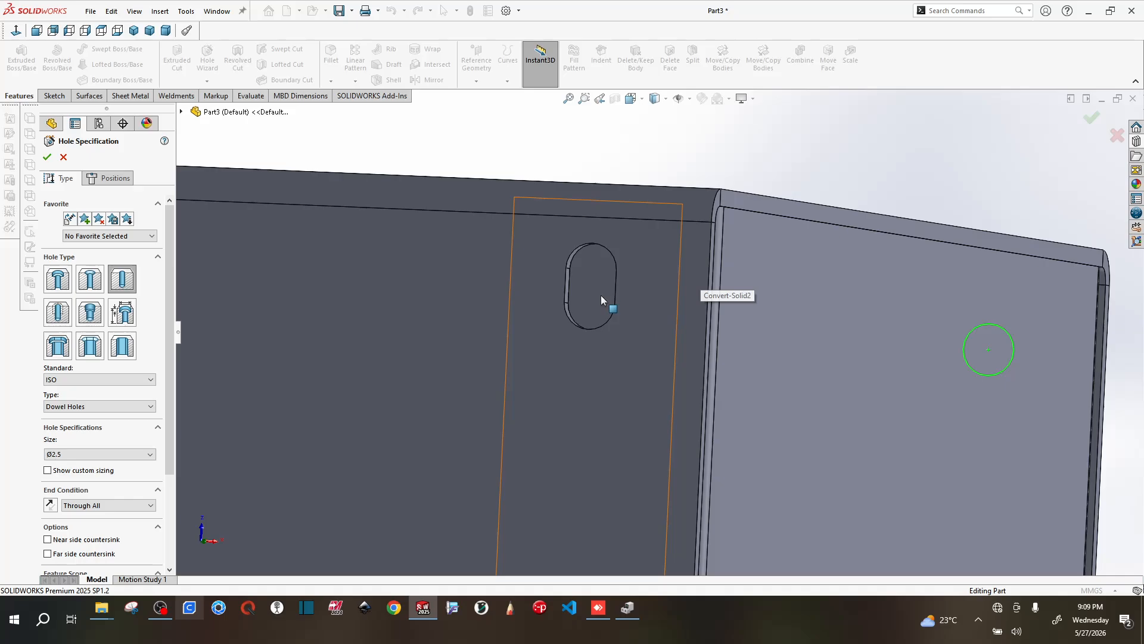
click(116, 182)
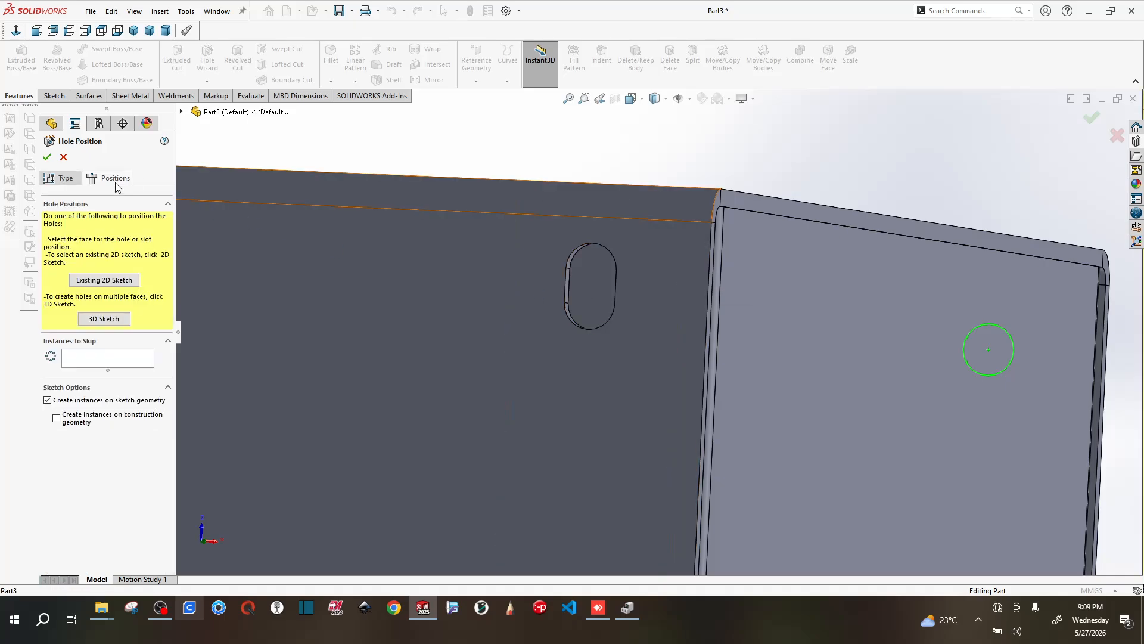
click(593, 280)
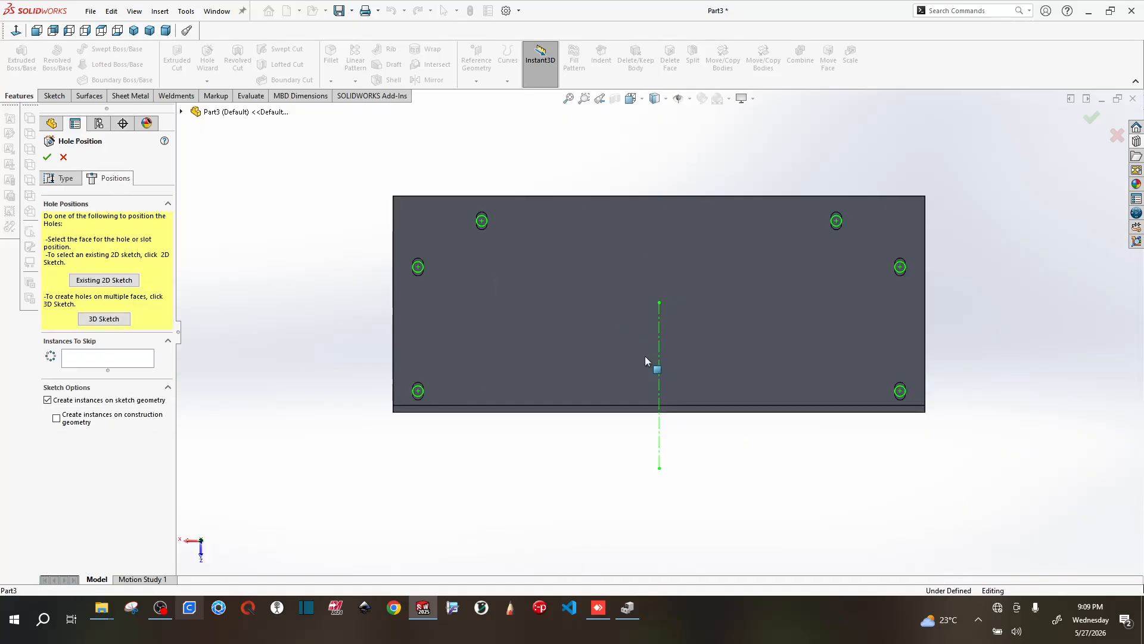
- Place holes on the centers of the three layout circles on the left half of the face
scroll(503, 245, down, 5)
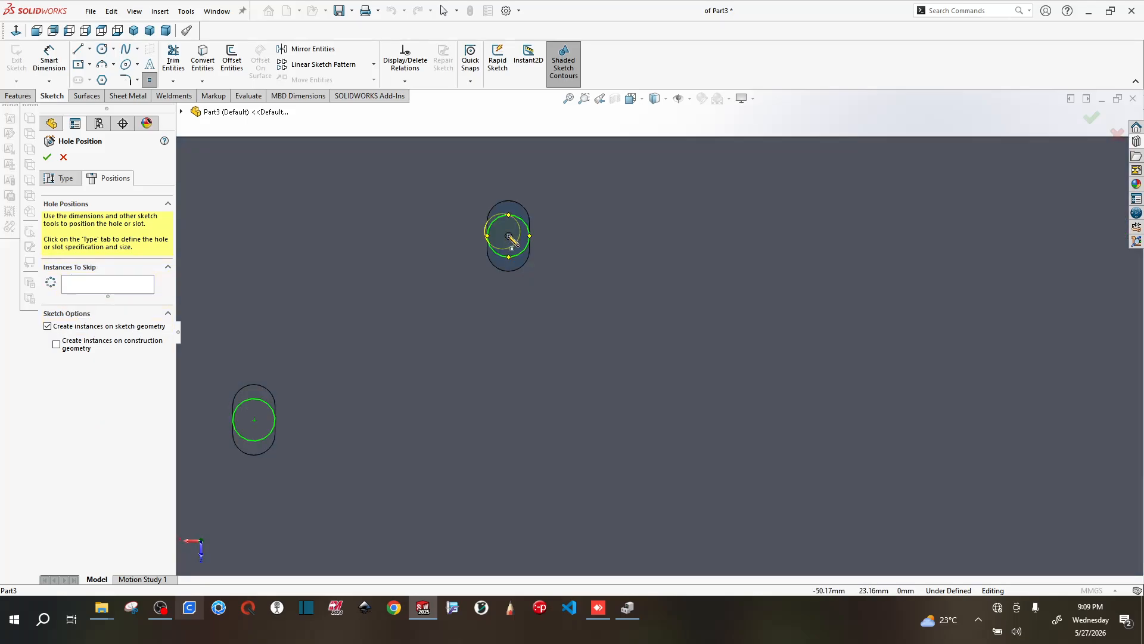
click(508, 236)
scroll(501, 322, up, 3)
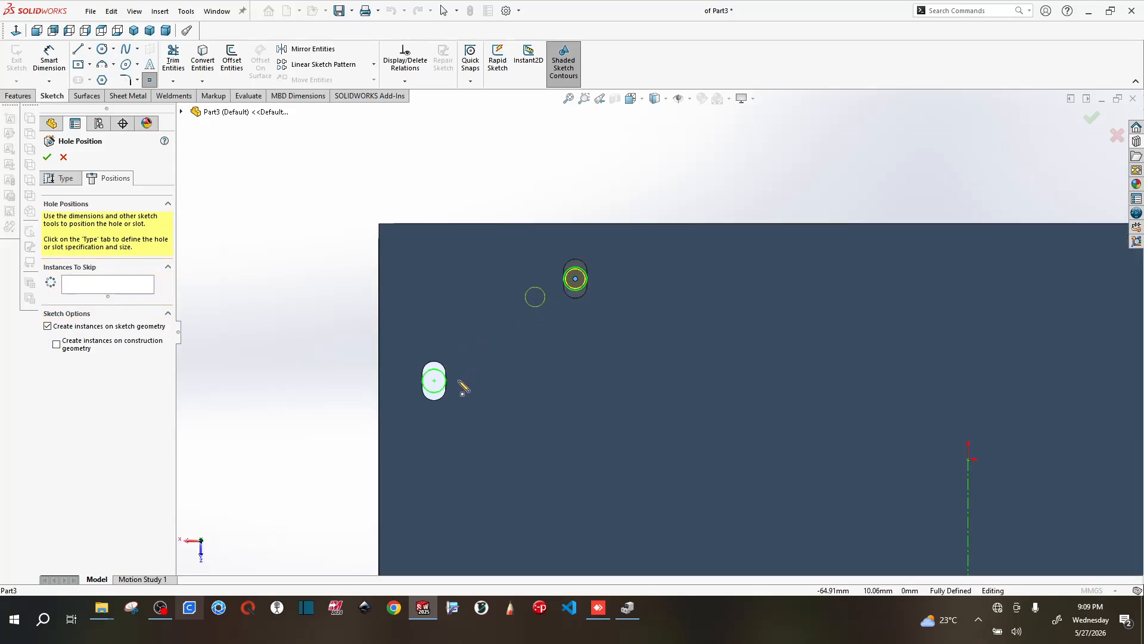
scroll(463, 388, down, 4)
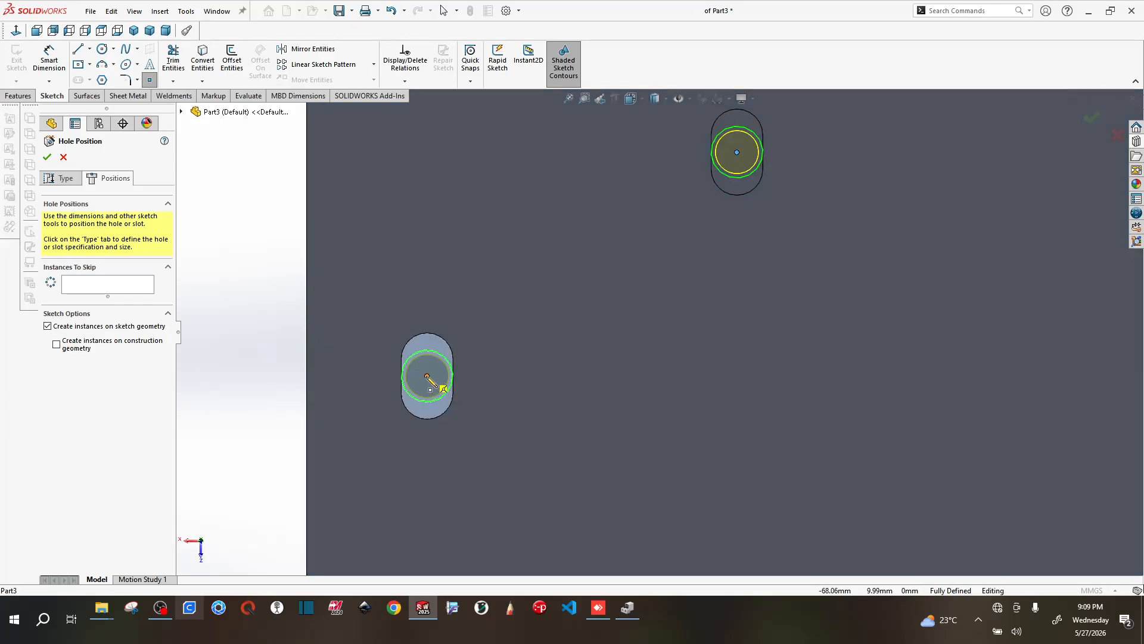
scroll(507, 402, up, 6)
scroll(621, 420, down, 2)
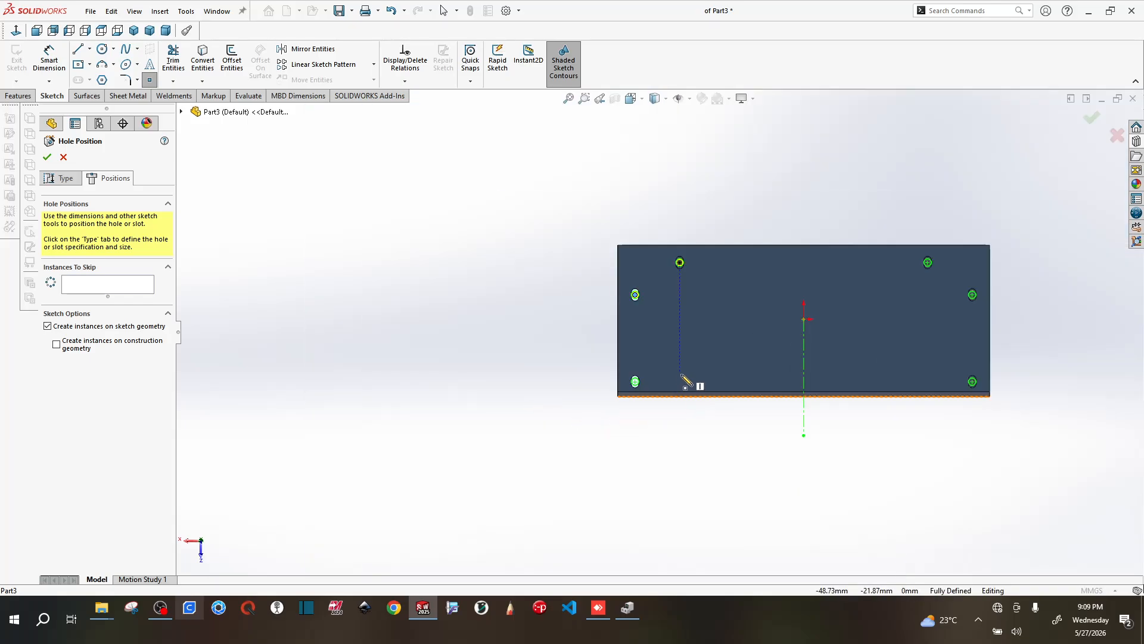
scroll(683, 379, down, 3)
scroll(595, 385, down, 4)
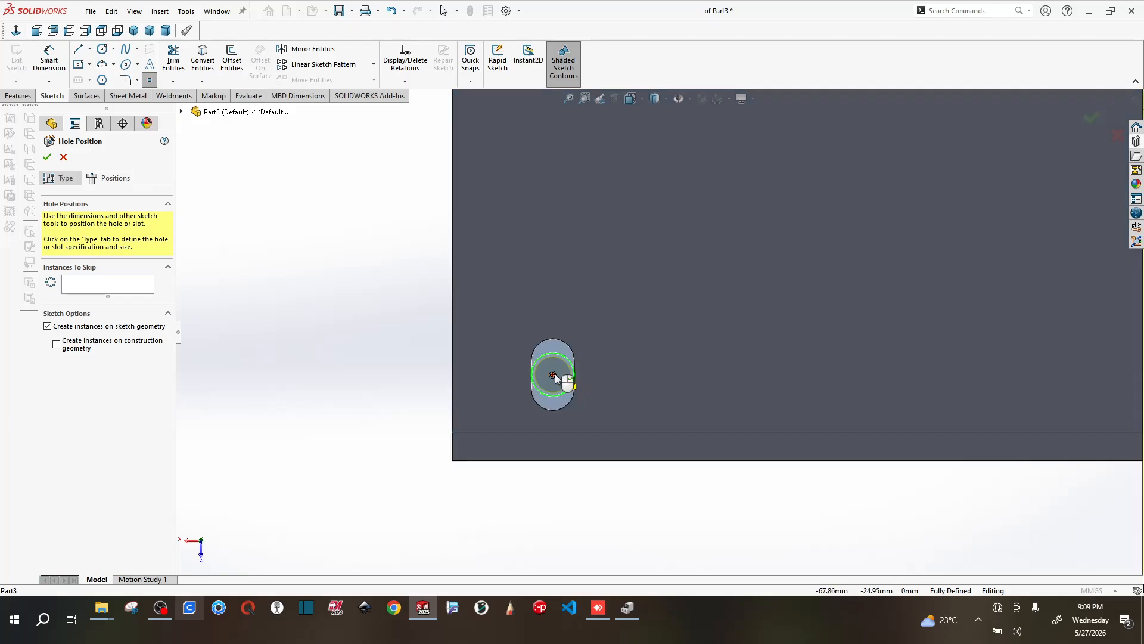
- Place holes on the centers of the three remaining layout circles on the right half of the face
scroll(813, 383, up, 8)
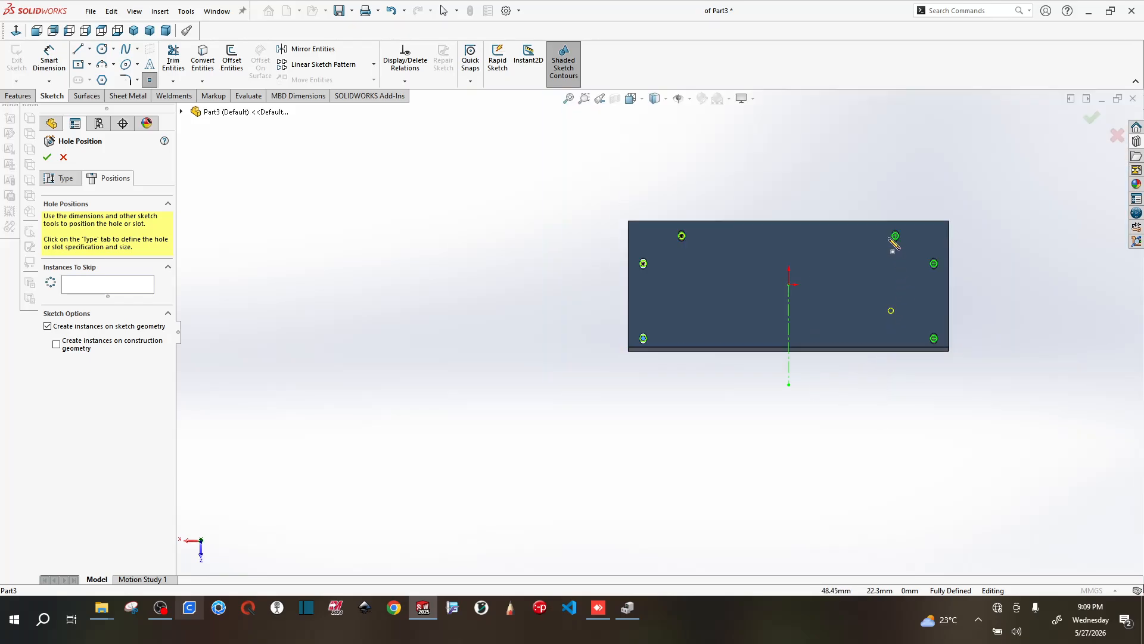
scroll(888, 247, down, 8)
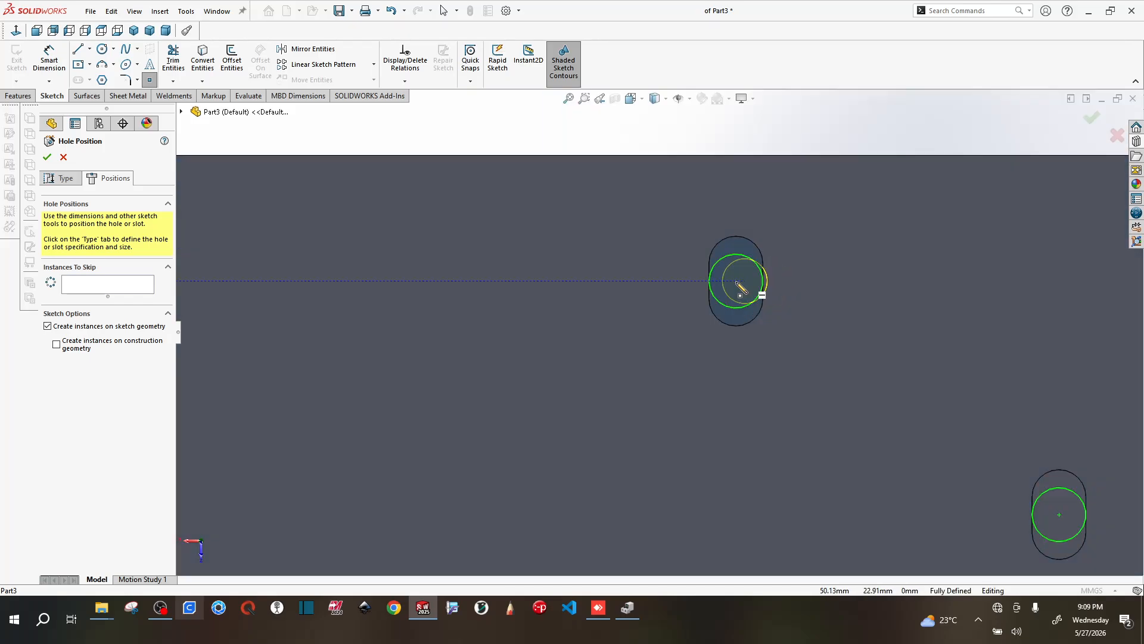
click(736, 282)
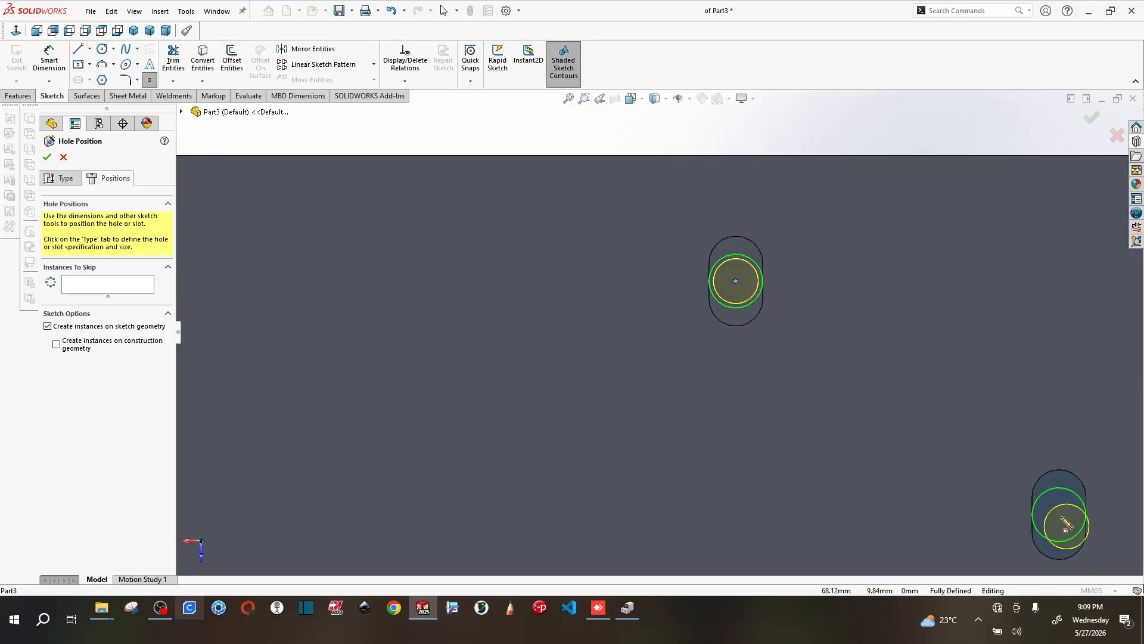
click(1059, 515)
scroll(1050, 517, up, 1)
scroll(805, 492, up, 4)
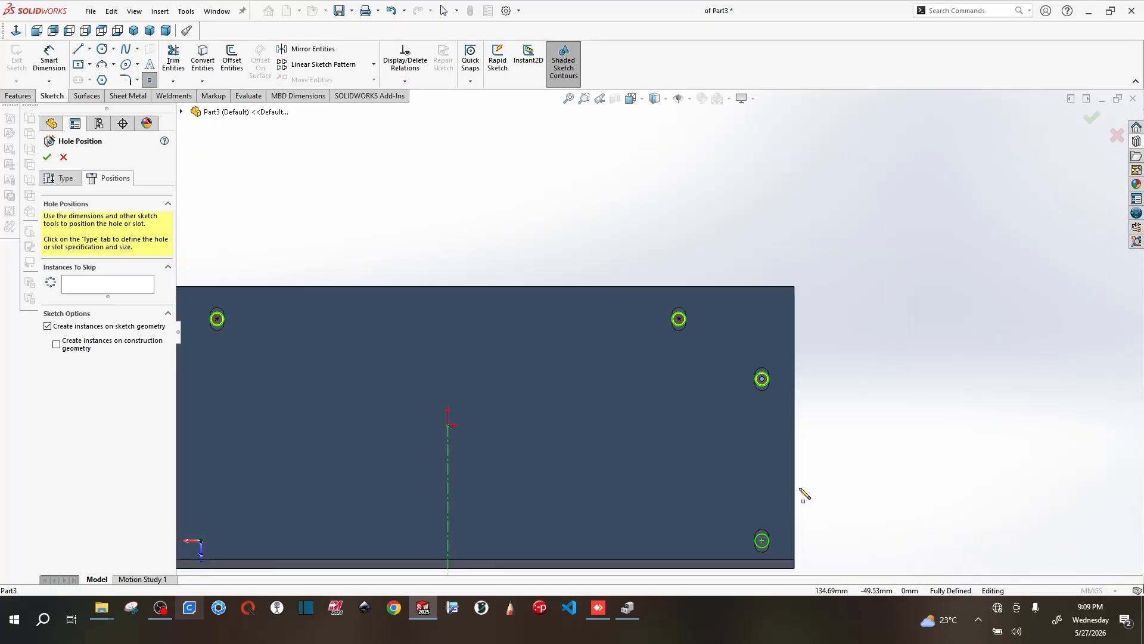
scroll(697, 424, down, 5)
scroll(635, 286, down, 3)
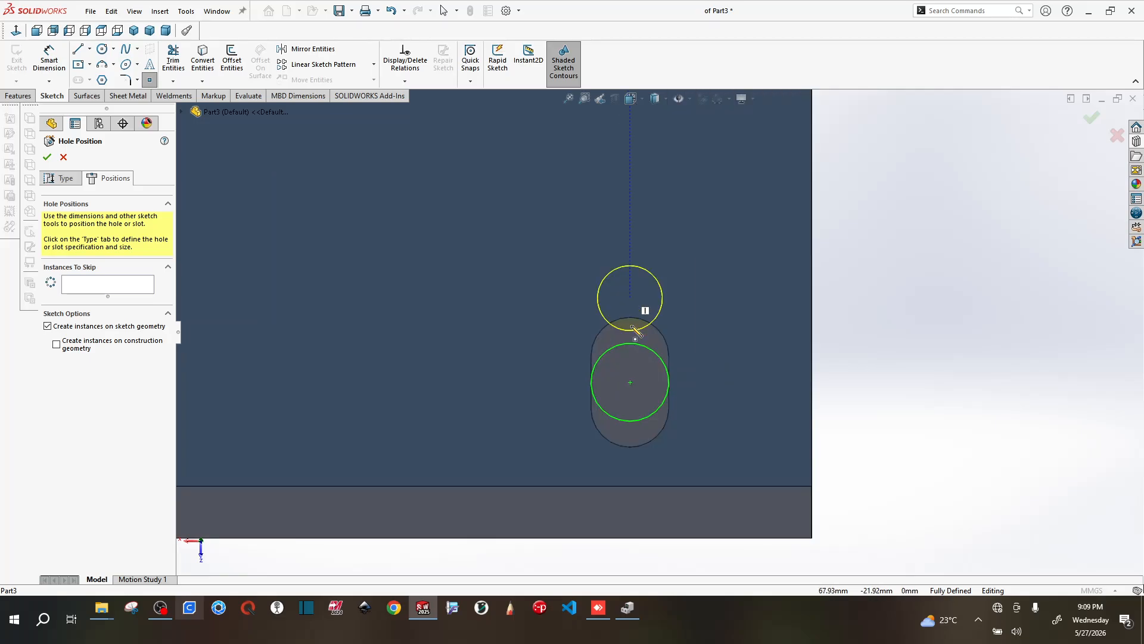
click(630, 382)
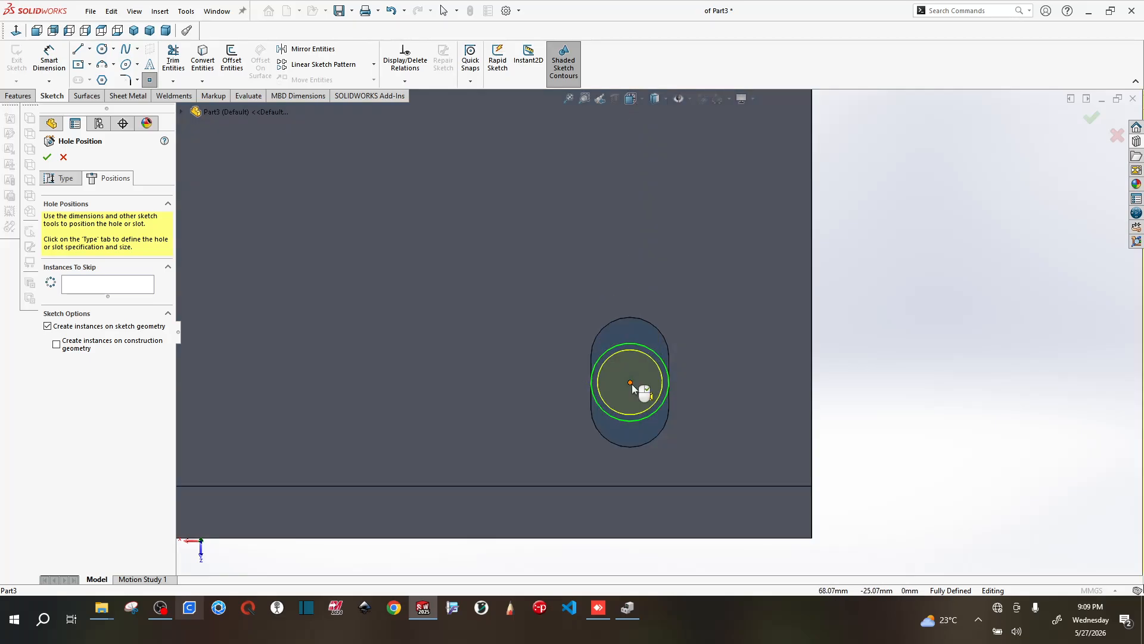
scroll(798, 398, up, 4)
scroll(723, 390, up, 4)
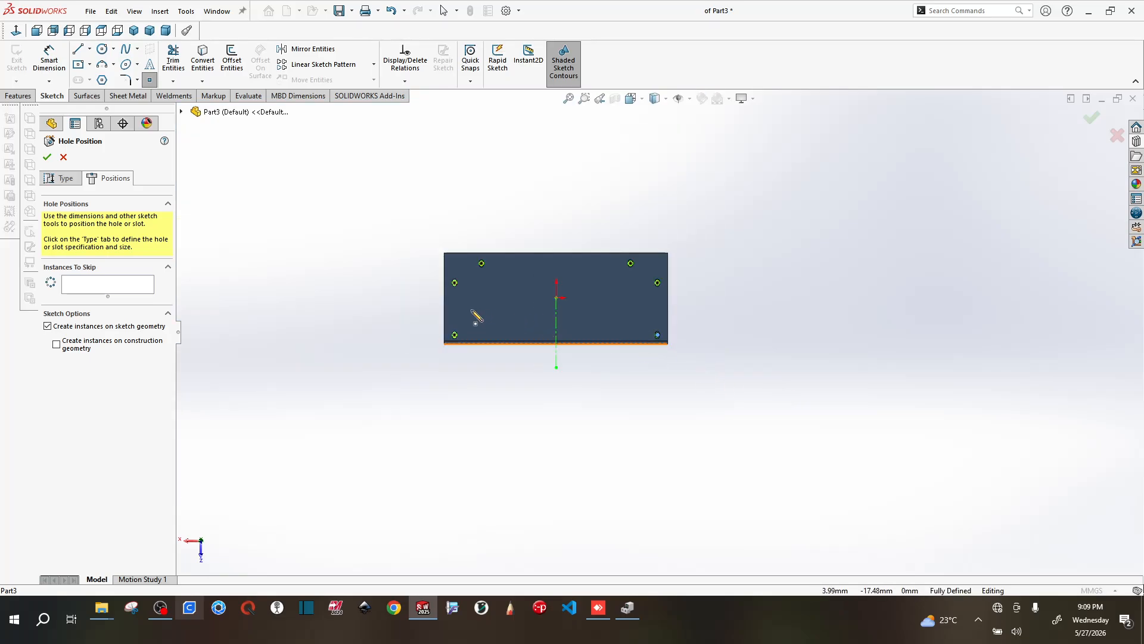
scroll(518, 276, down, 3)
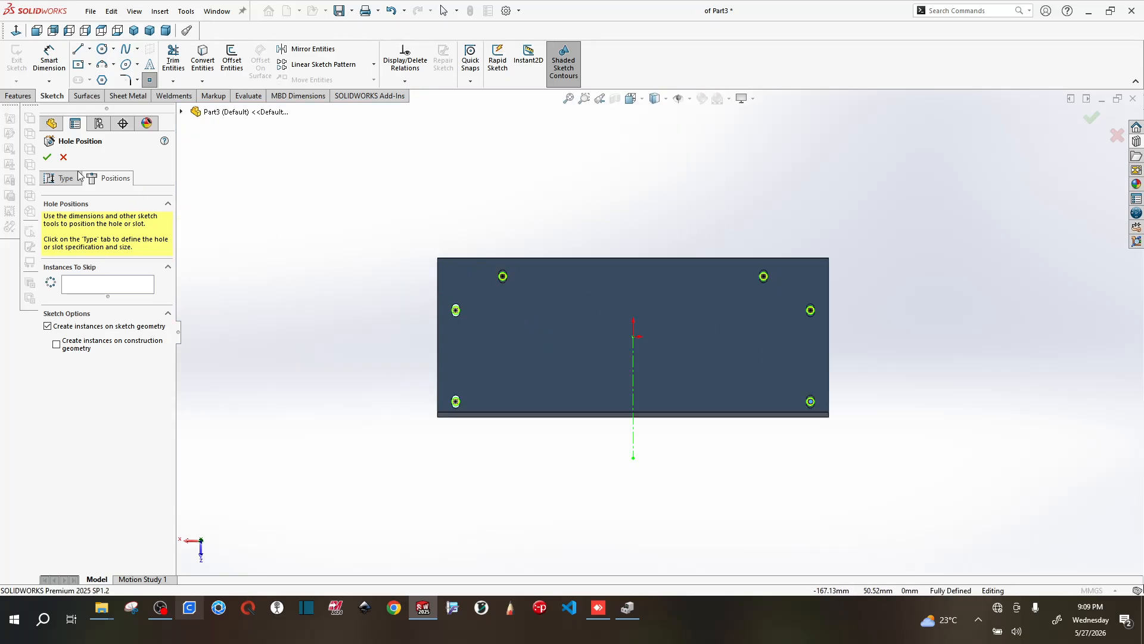
- Turn off automatic body selection, limit the holes' feature scope to the base body, and complete the hole feature
click(60, 179)
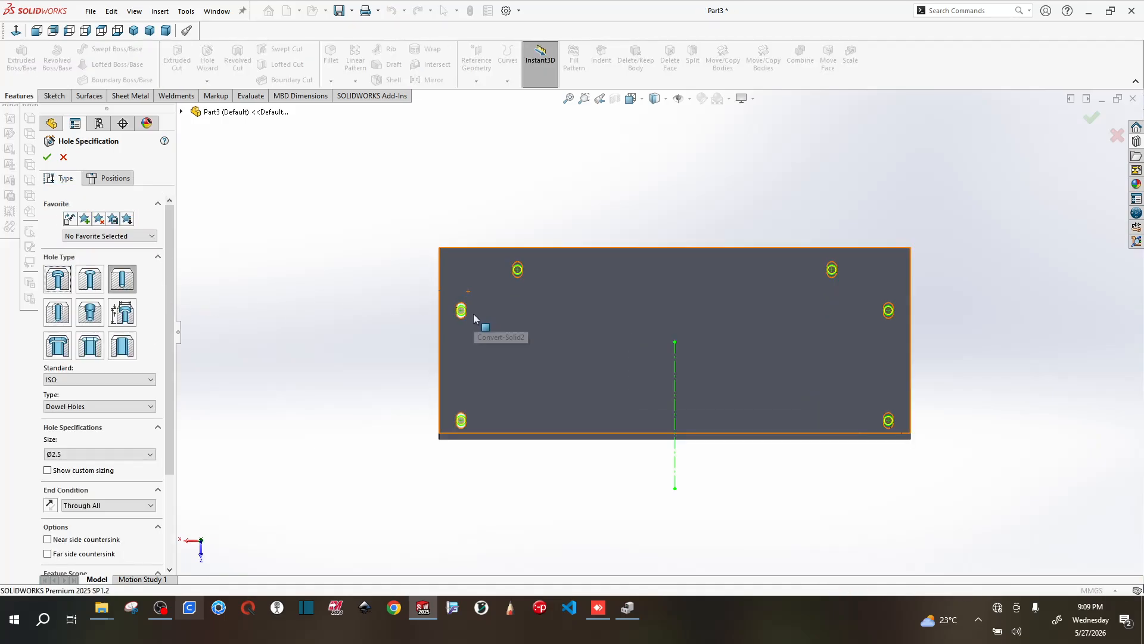
scroll(473, 313, down, 3)
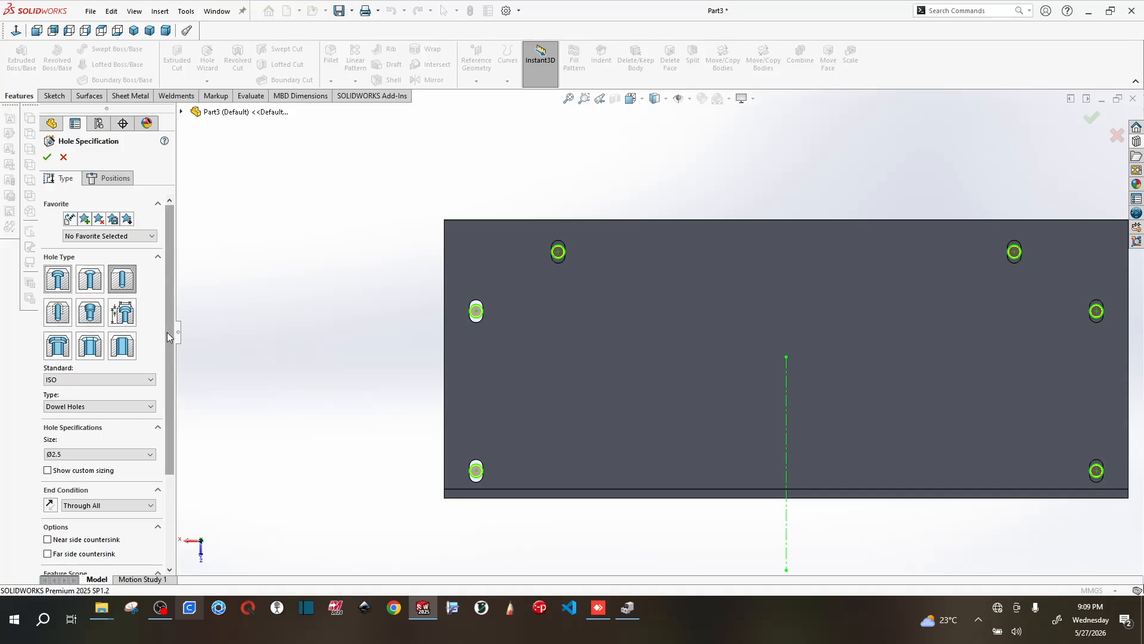
drag(167, 331, 162, 441)
click(83, 484)
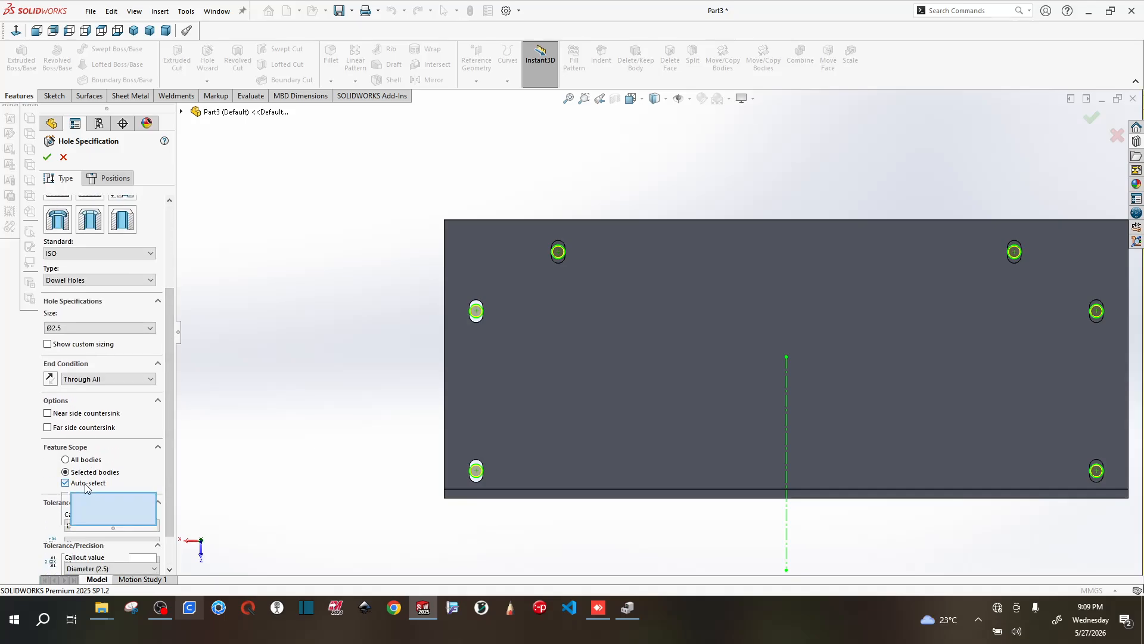
middle_drag(259, 423, 434, 322)
click(554, 326)
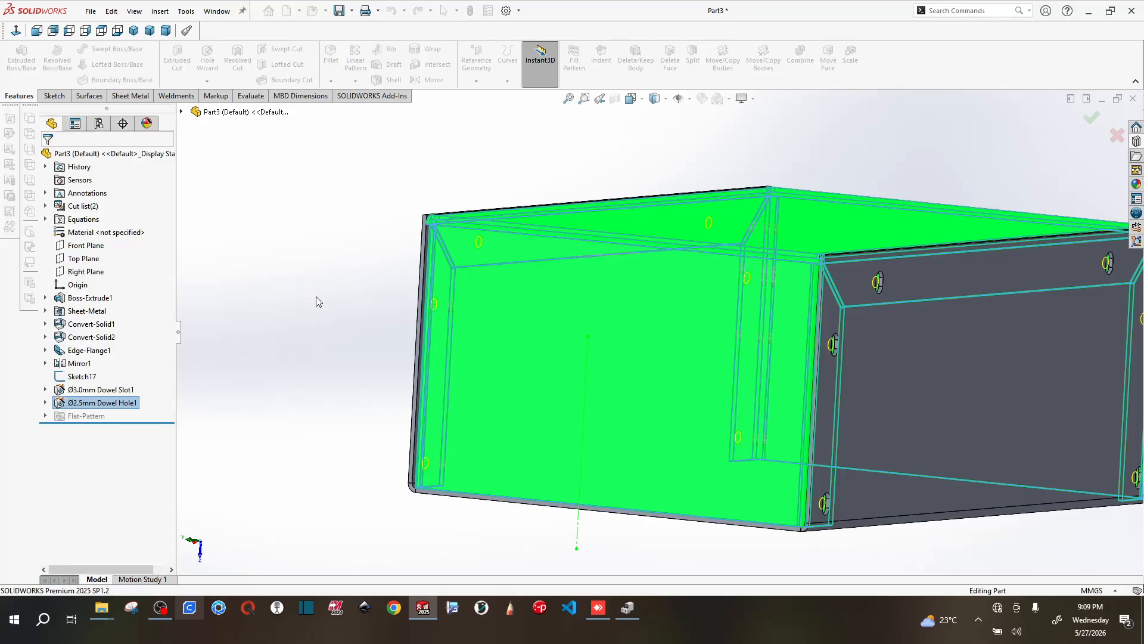
- Inspect the enclosure from below and from the opposite slotted side to check the finished holes
middle_drag(320, 302, 481, 355)
scroll(558, 335, up, 5)
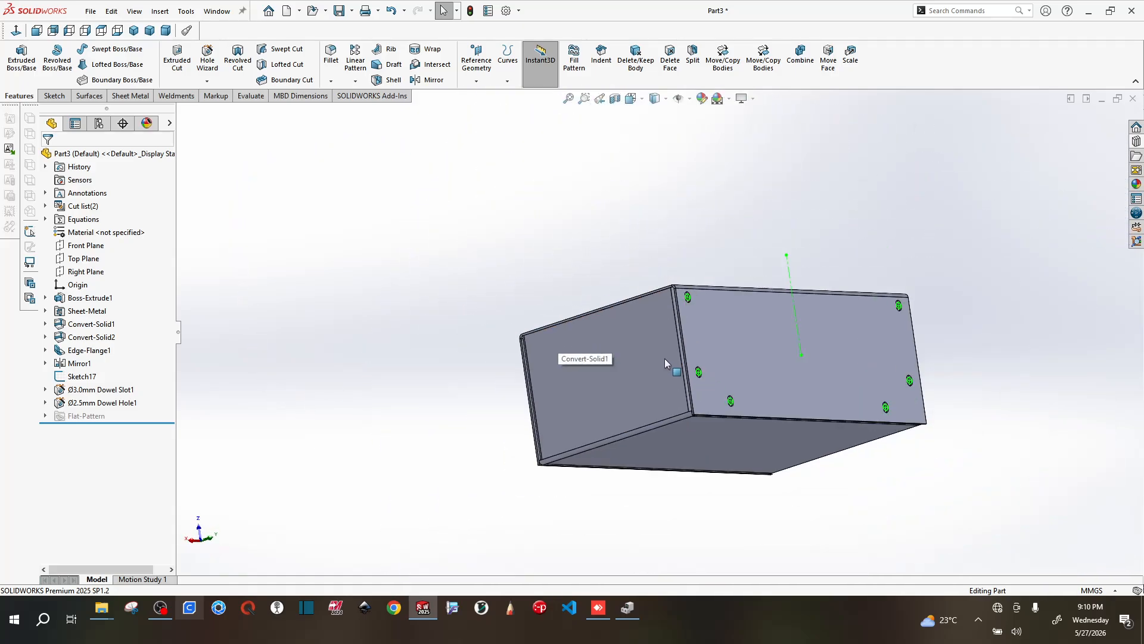
scroll(663, 359, down, 6)
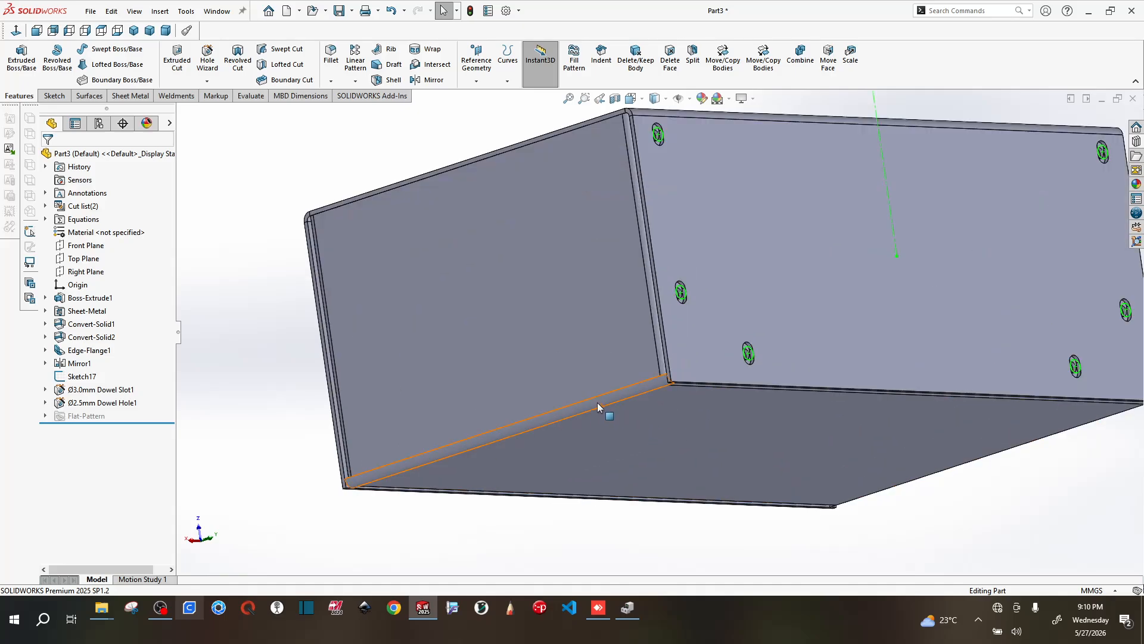
scroll(639, 350, up, 3)
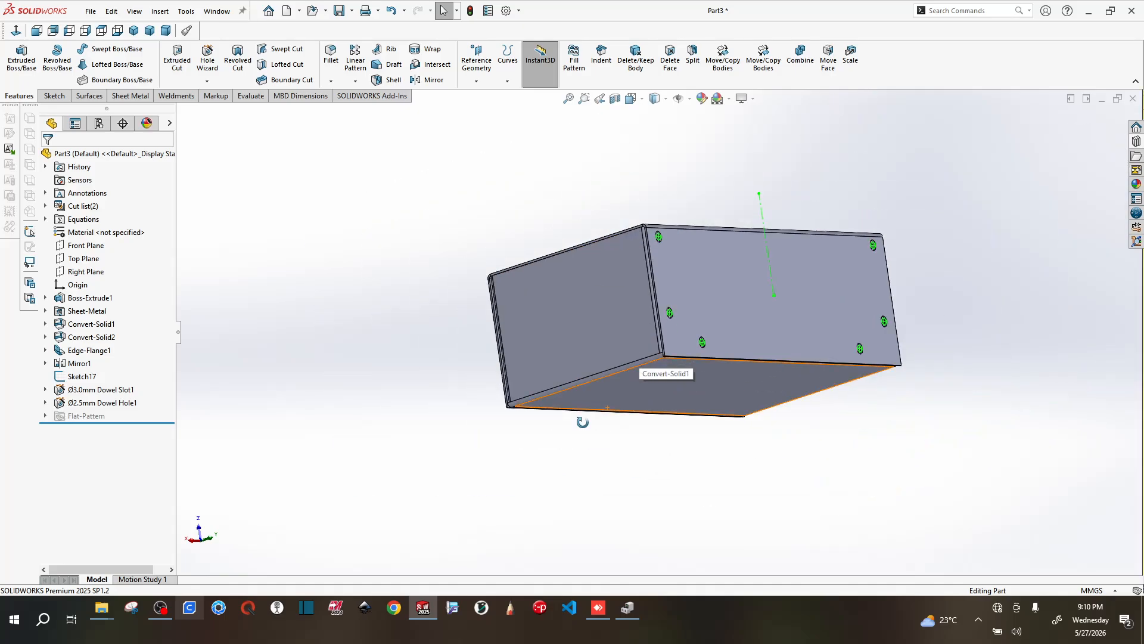
middle_drag(583, 422, 598, 449)
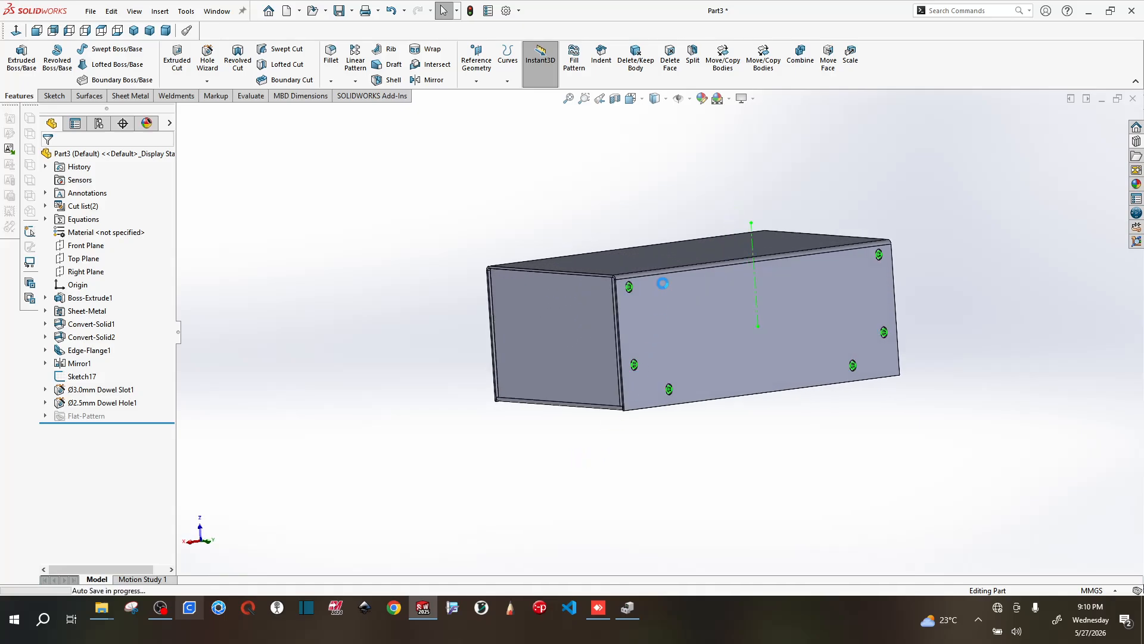
- Hide the circle layout sketch and the cover body so only the base with its flanges is displayed
click(67, 377)
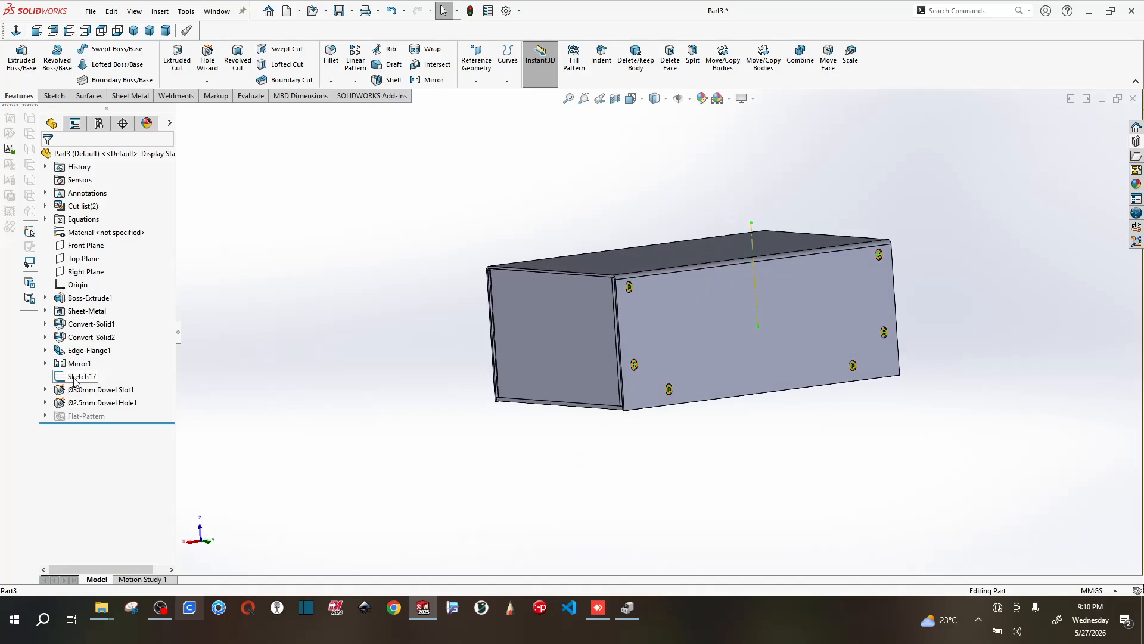
click(88, 361)
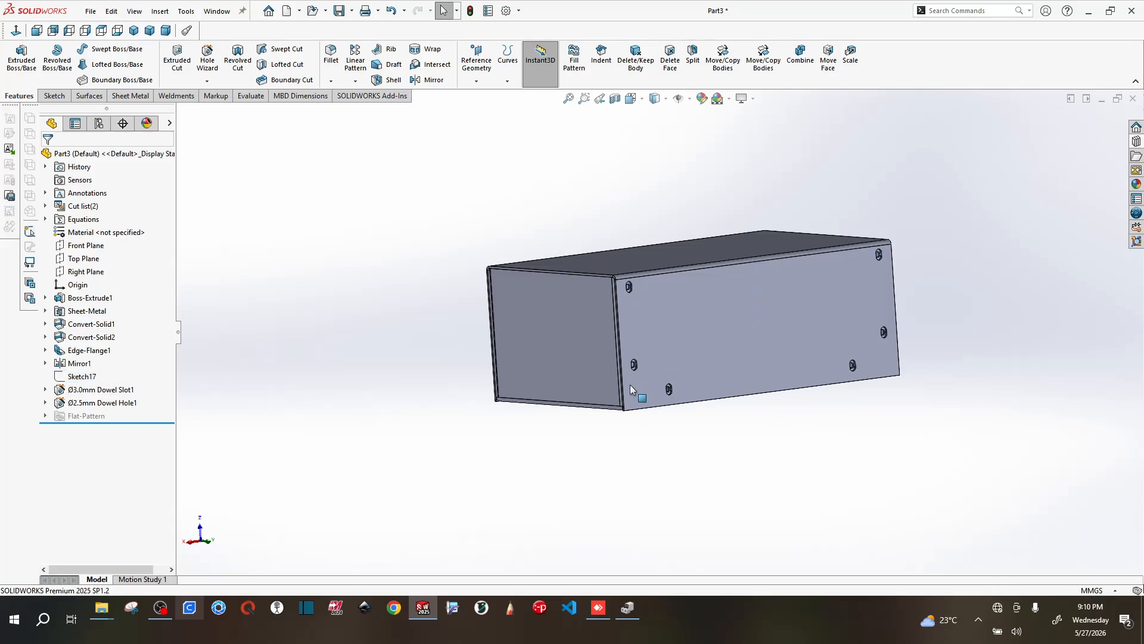
scroll(631, 351, down, 5)
middle_drag(634, 338, 704, 309)
click(704, 309)
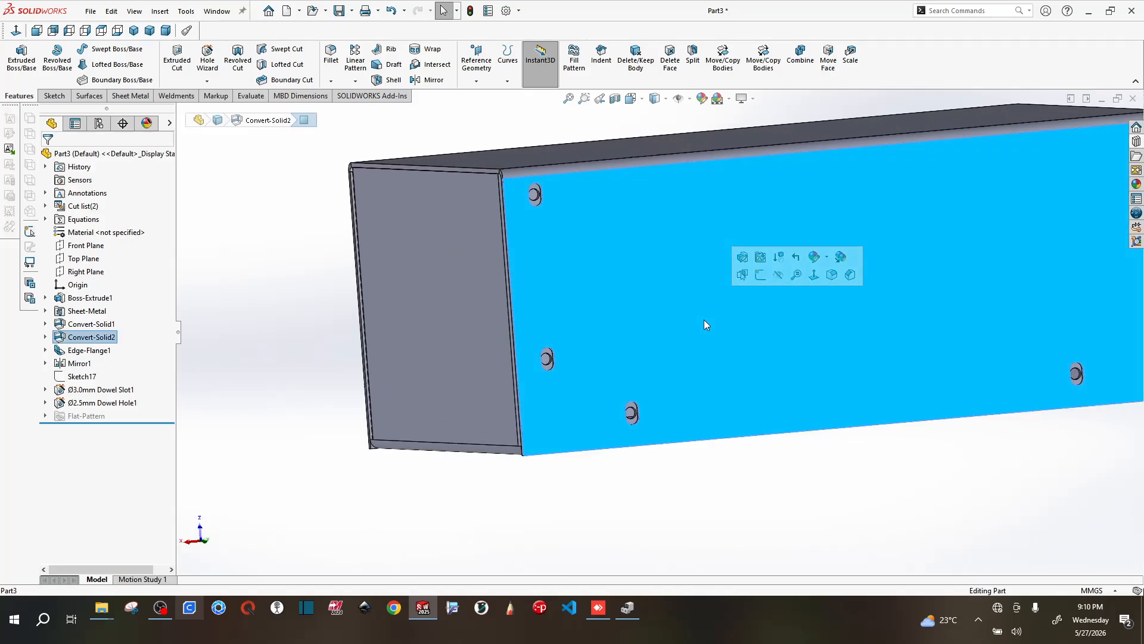
click(777, 274)
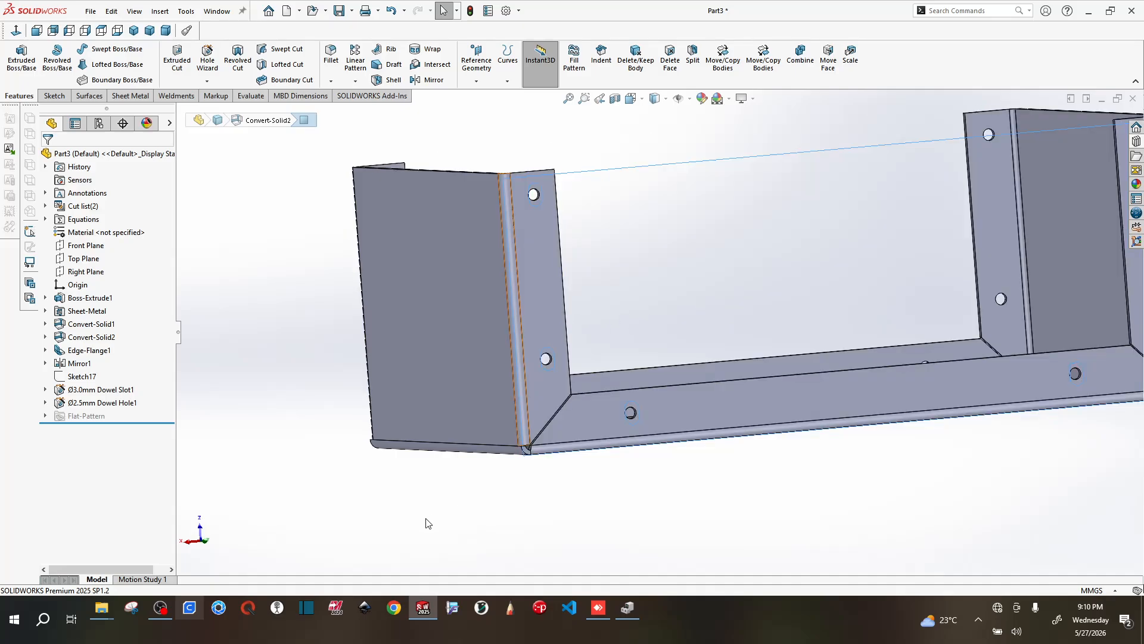
- Examine the base's corner where the bottom bend meets the two edge flanges, from inside, outside and below
scroll(605, 439, down, 5)
middle_drag(504, 477, 415, 392)
scroll(415, 392, down, 4)
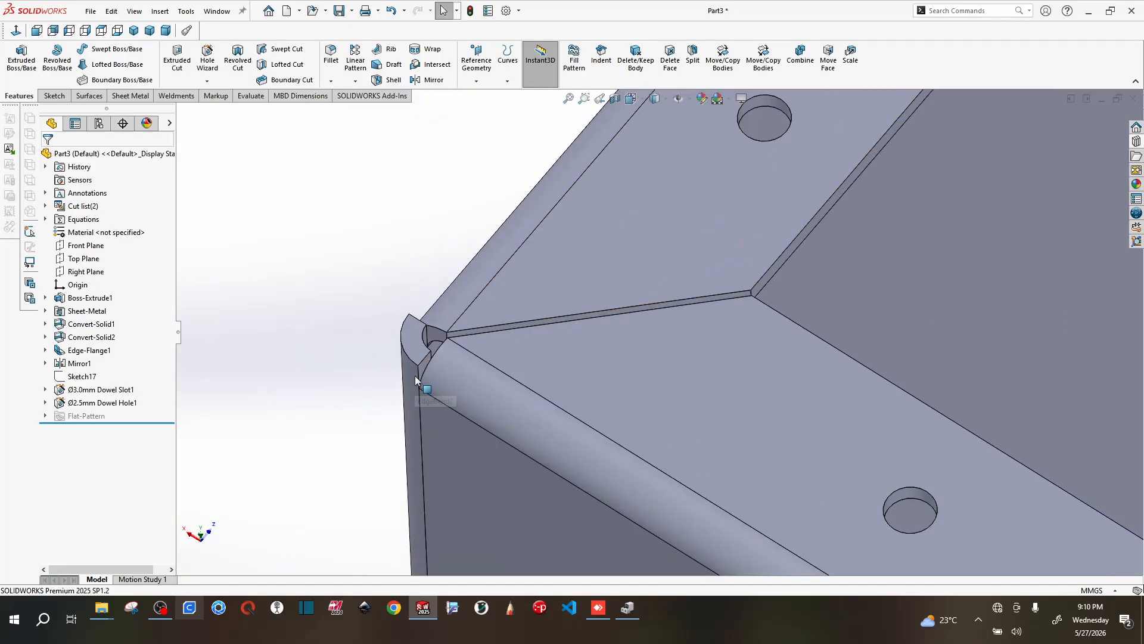
scroll(535, 335, up, 4)
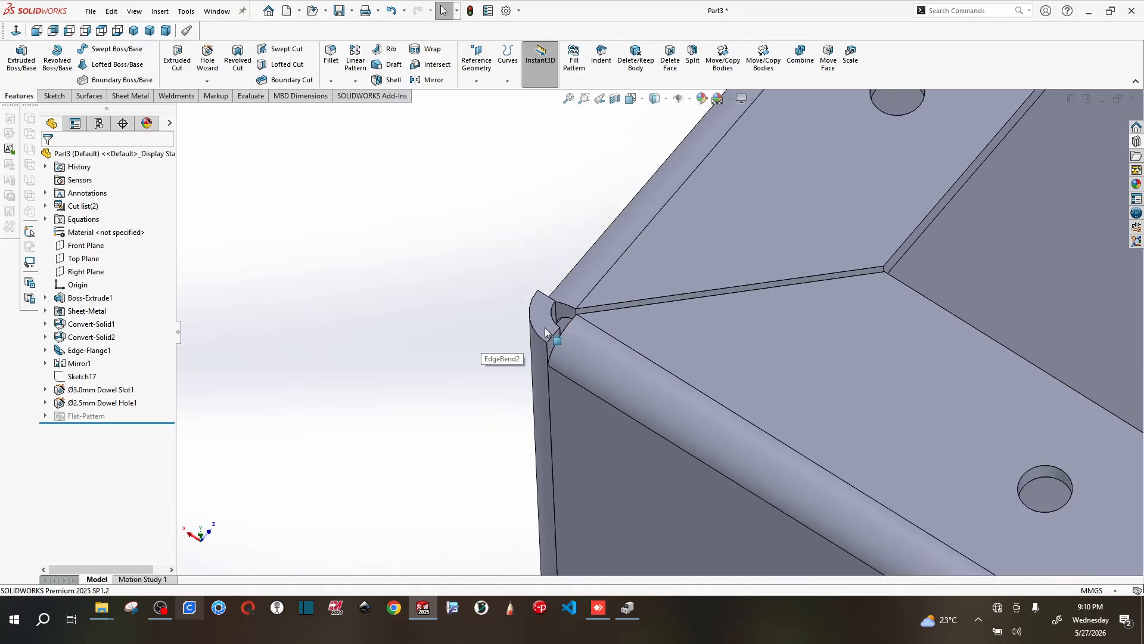
middle_drag(528, 361, 646, 538)
scroll(591, 319, down, 4)
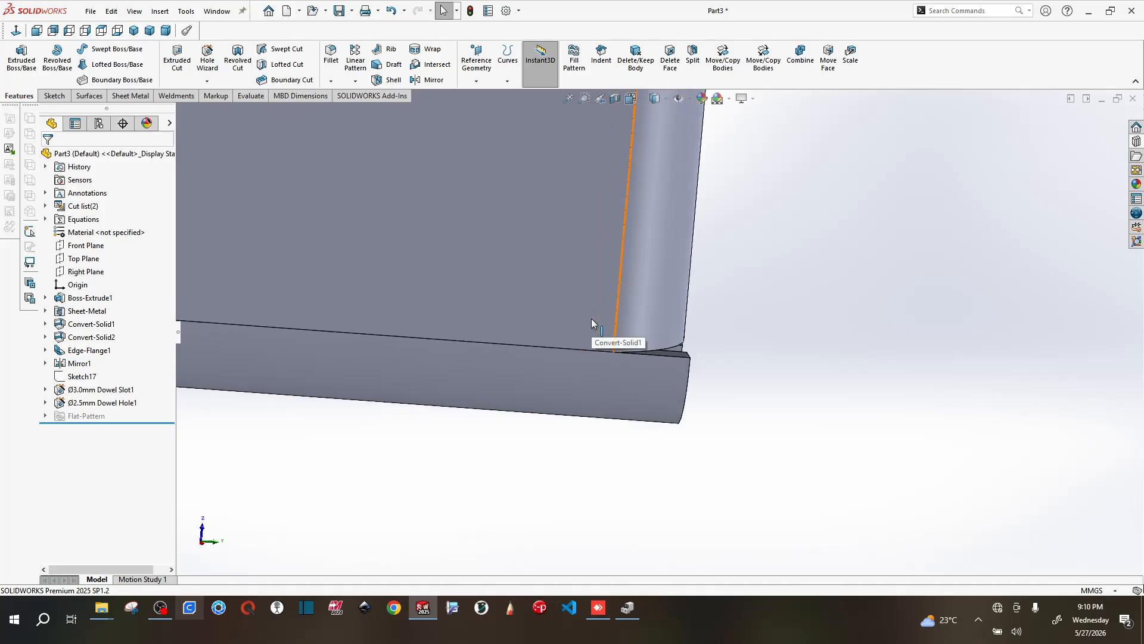
scroll(653, 373, up, 3)
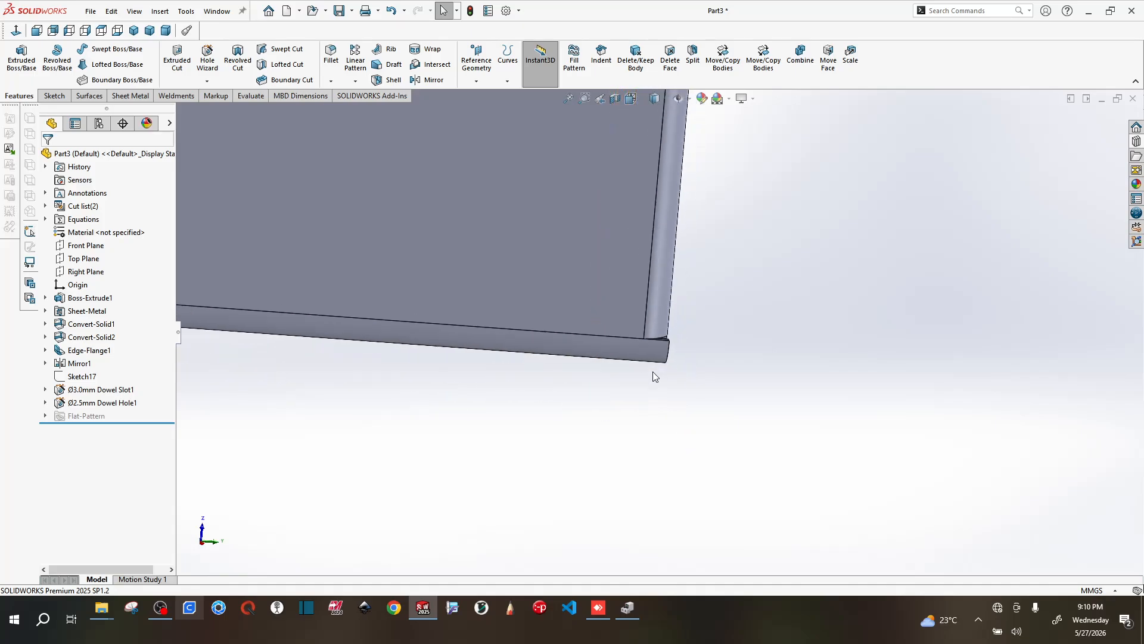
mouse_move(652, 371)
middle_down()
mouse_move(619, 160)
mouse_move(637, 363)
middle_up()
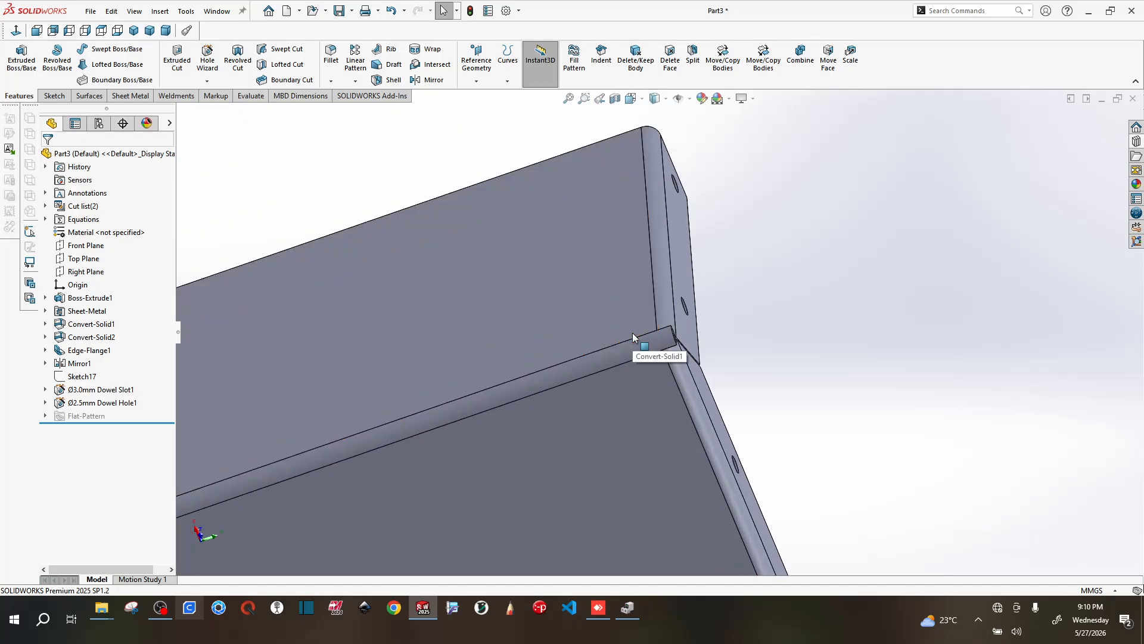
click(672, 342)
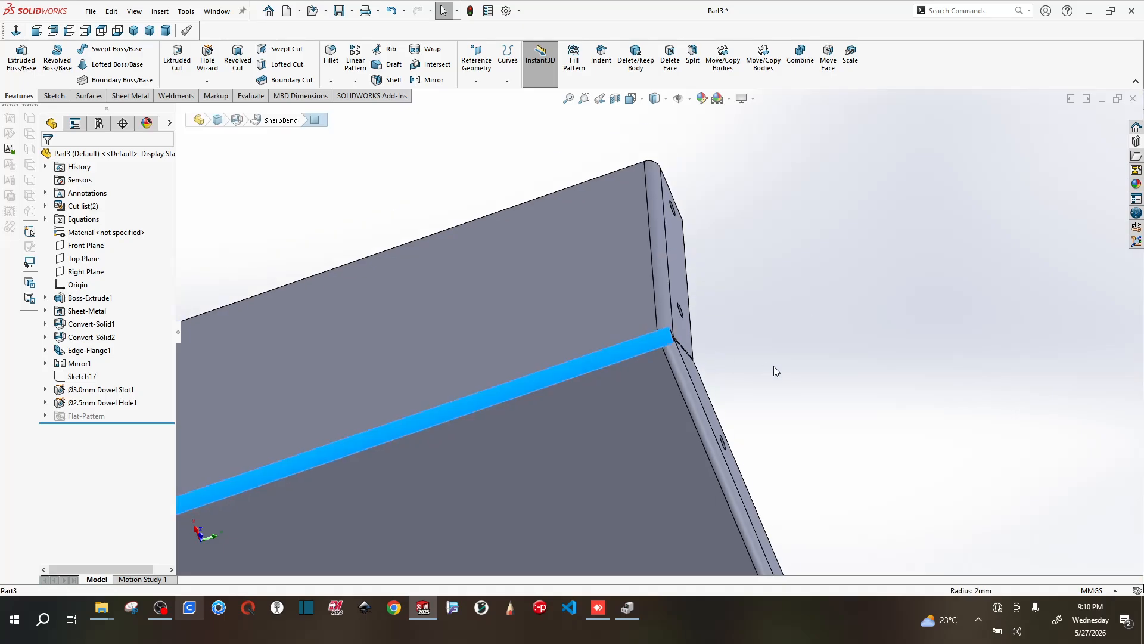
scroll(774, 366, up, 5)
scroll(709, 445, down, 5)
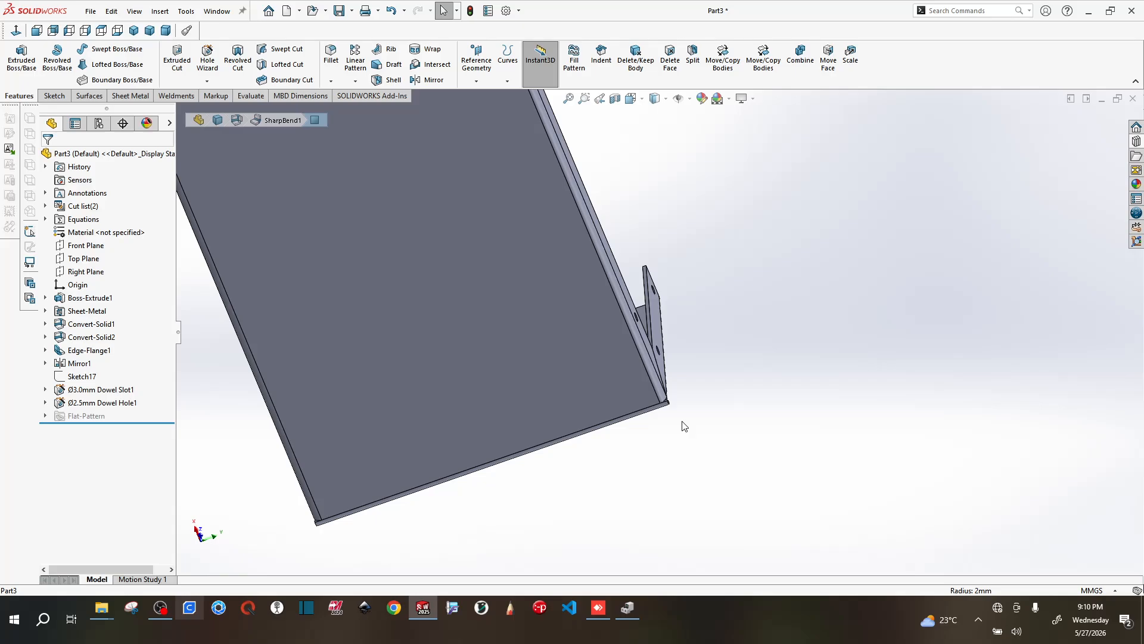
scroll(666, 395, down, 5)
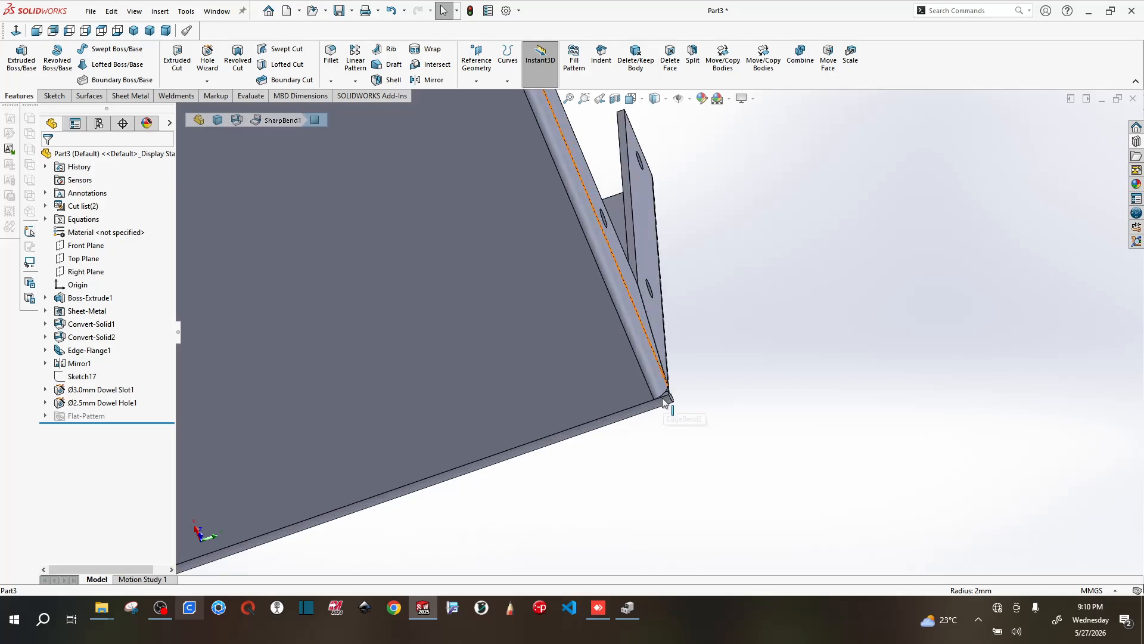
scroll(669, 355, up, 5)
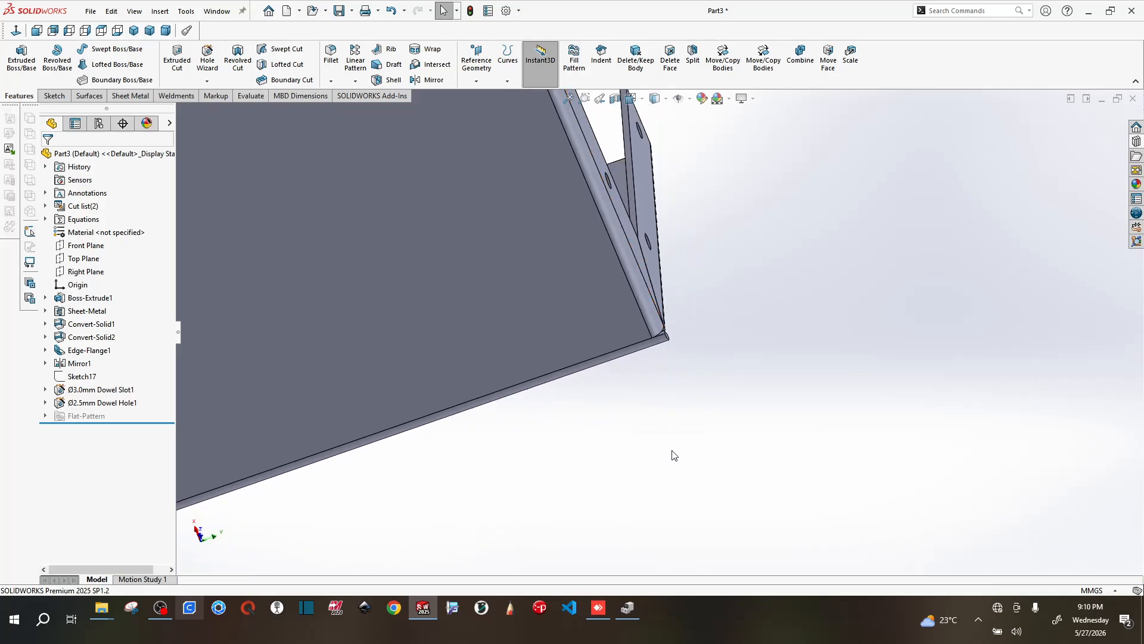
scroll(671, 454, up, 6)
scroll(583, 201, down, 3)
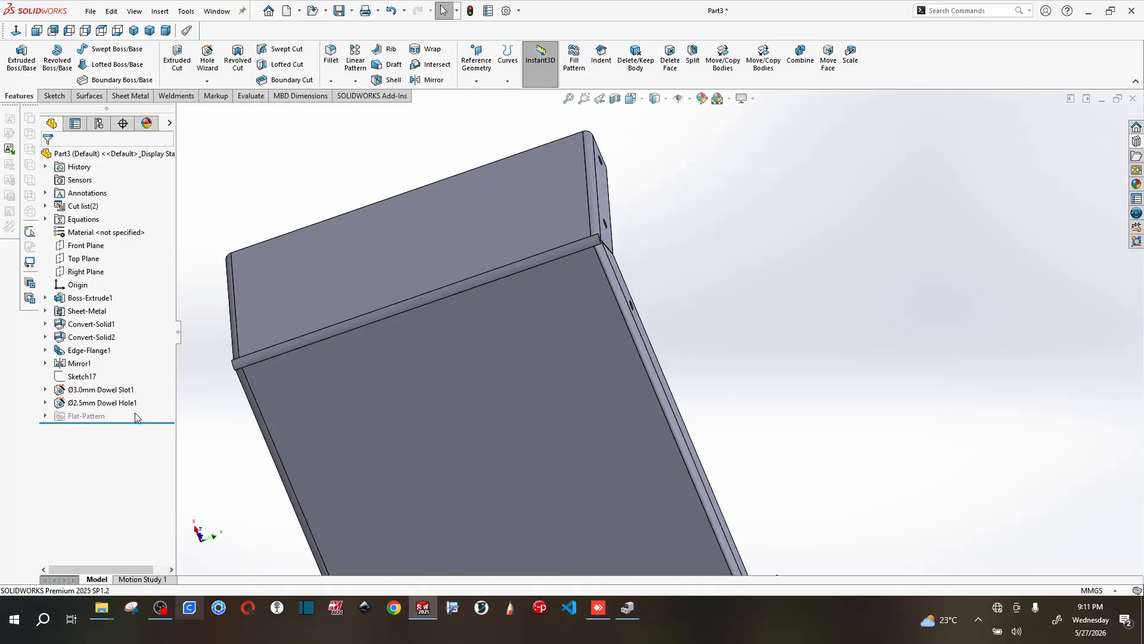
- Edit the base's edge flange to use a custom rectangular relief with a relief ratio of 0.5
click(99, 351)
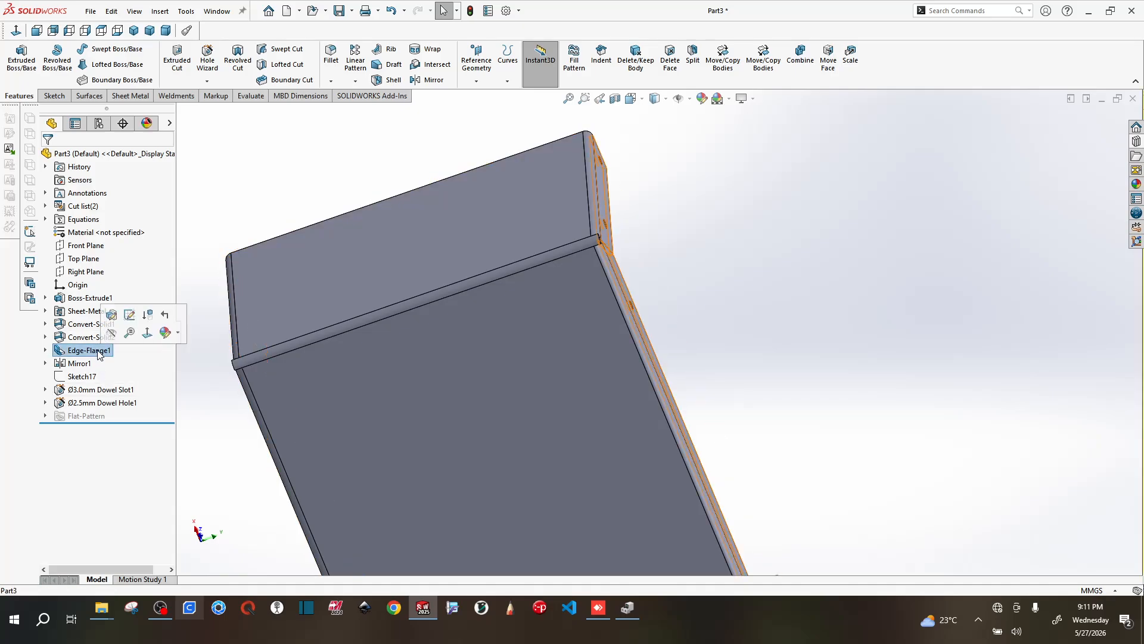
click(112, 315)
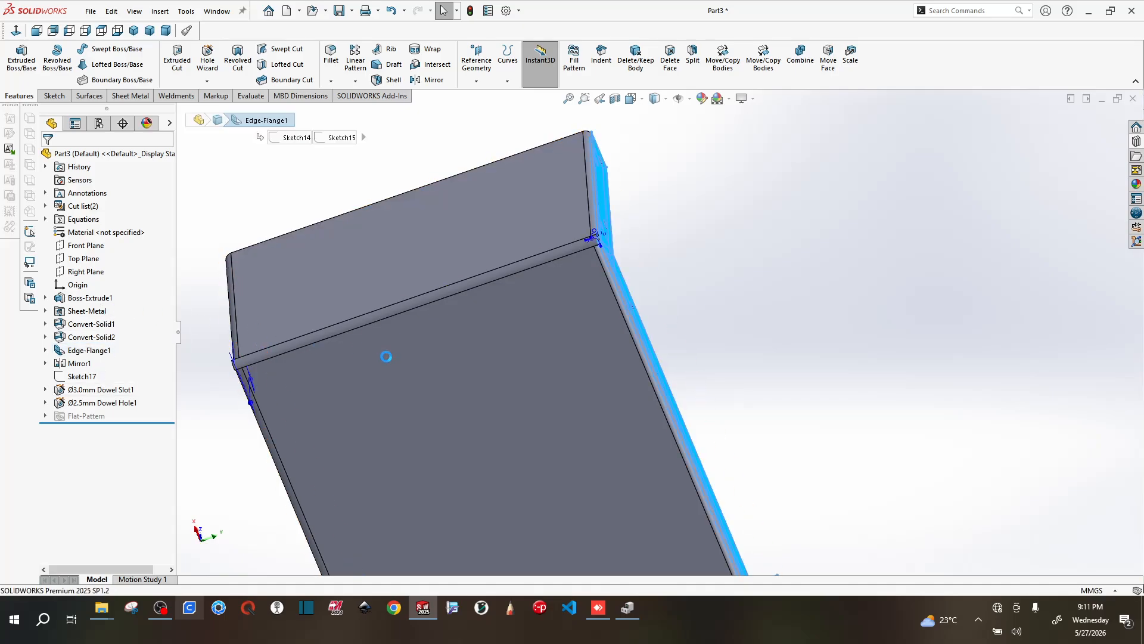
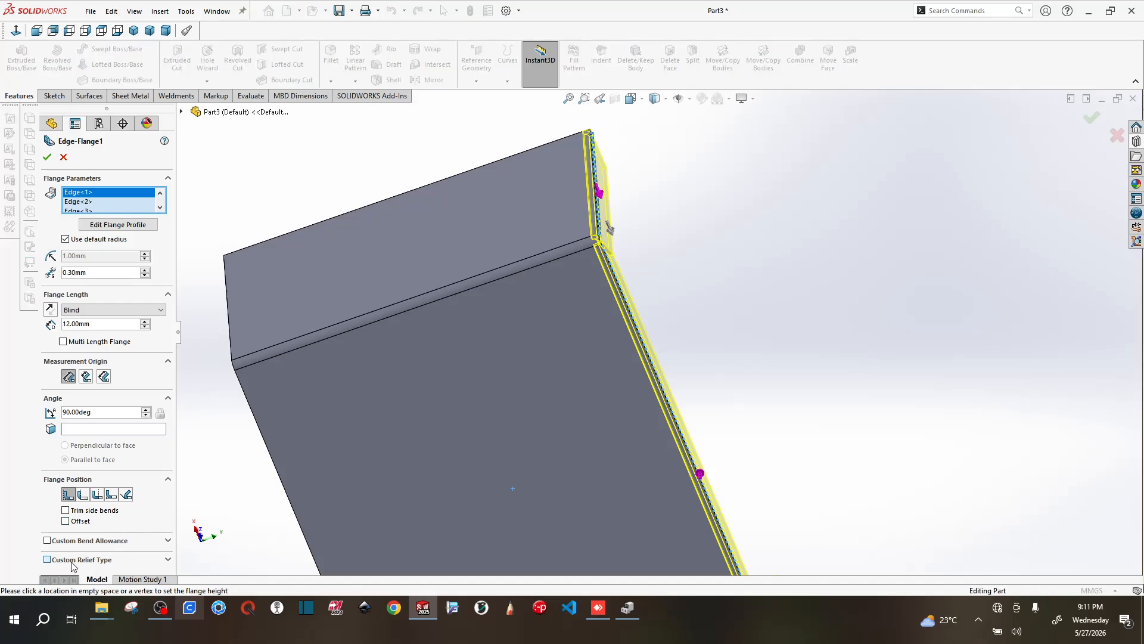
drag(171, 524, 170, 564)
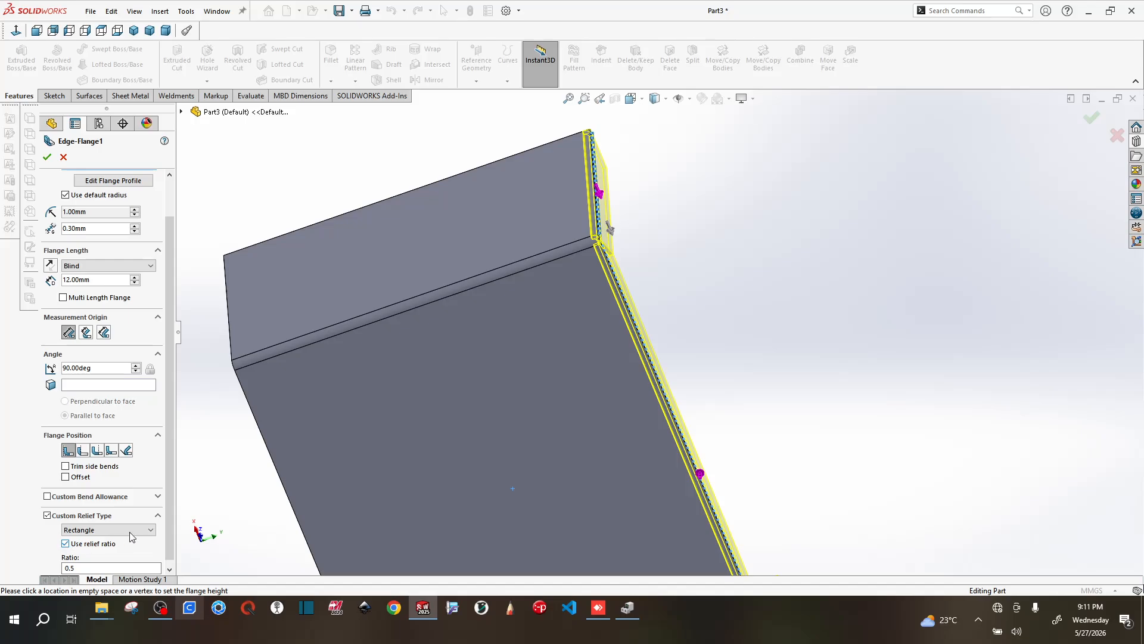
click(47, 157)
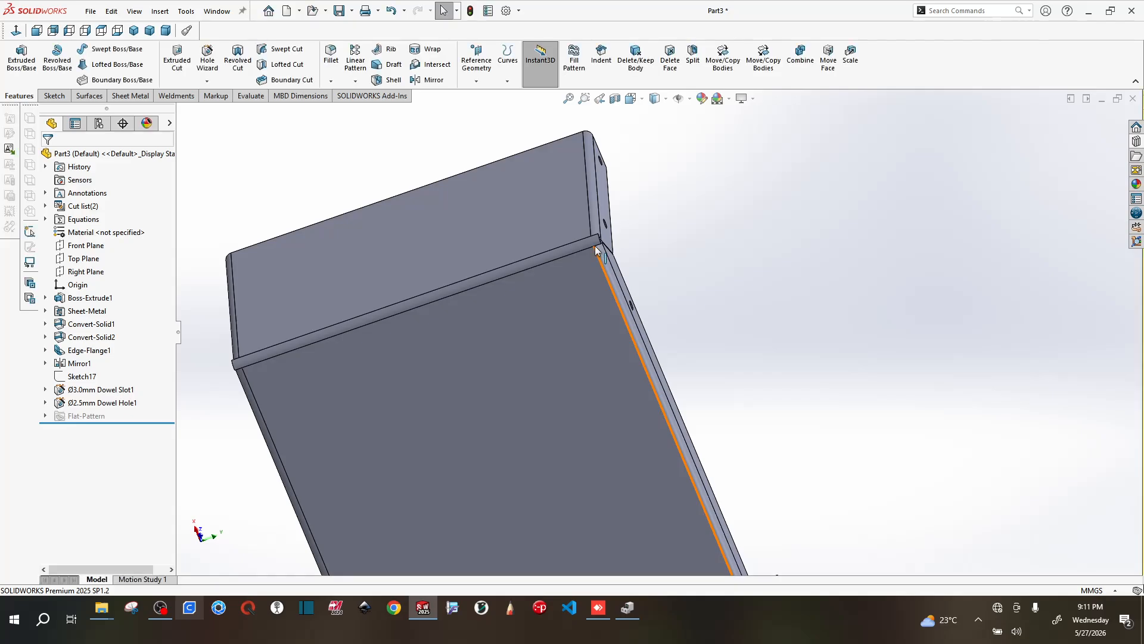
- Examine the base's corner relief and the protruding end of the adjacent bend after the edge flange edit
scroll(595, 249, down, 10)
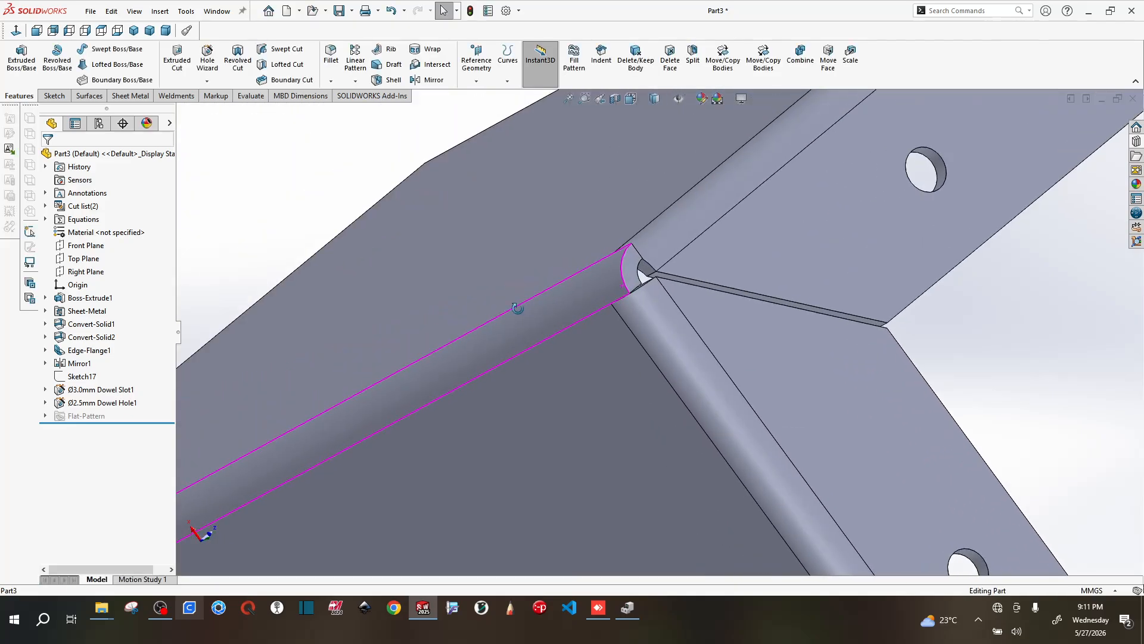
middle_drag(517, 308, 594, 348)
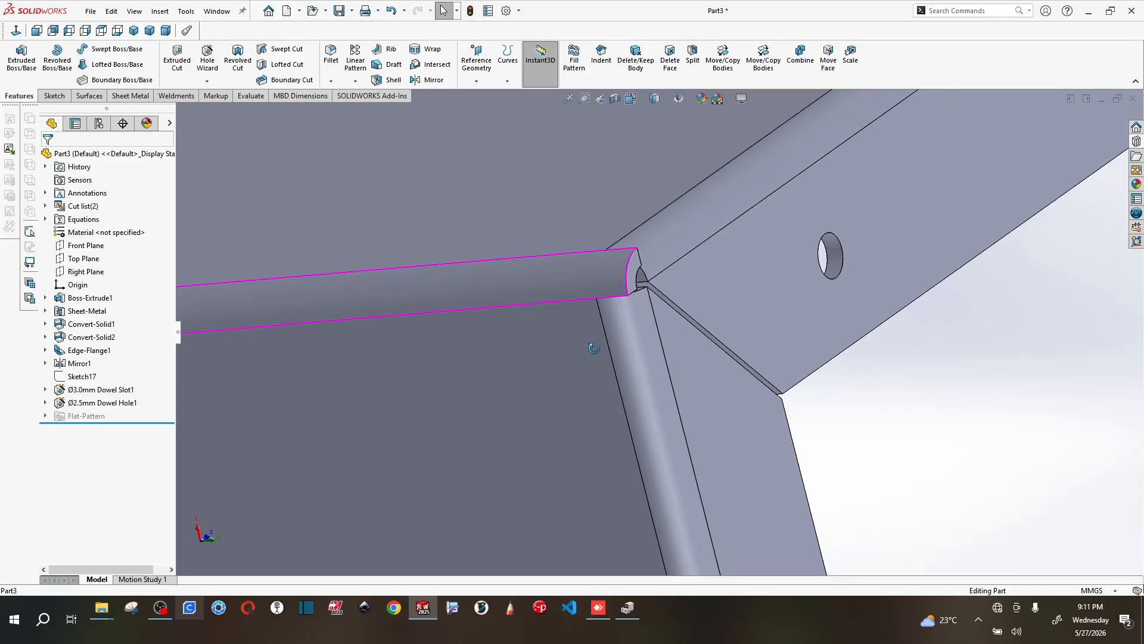
scroll(659, 334, up, 10)
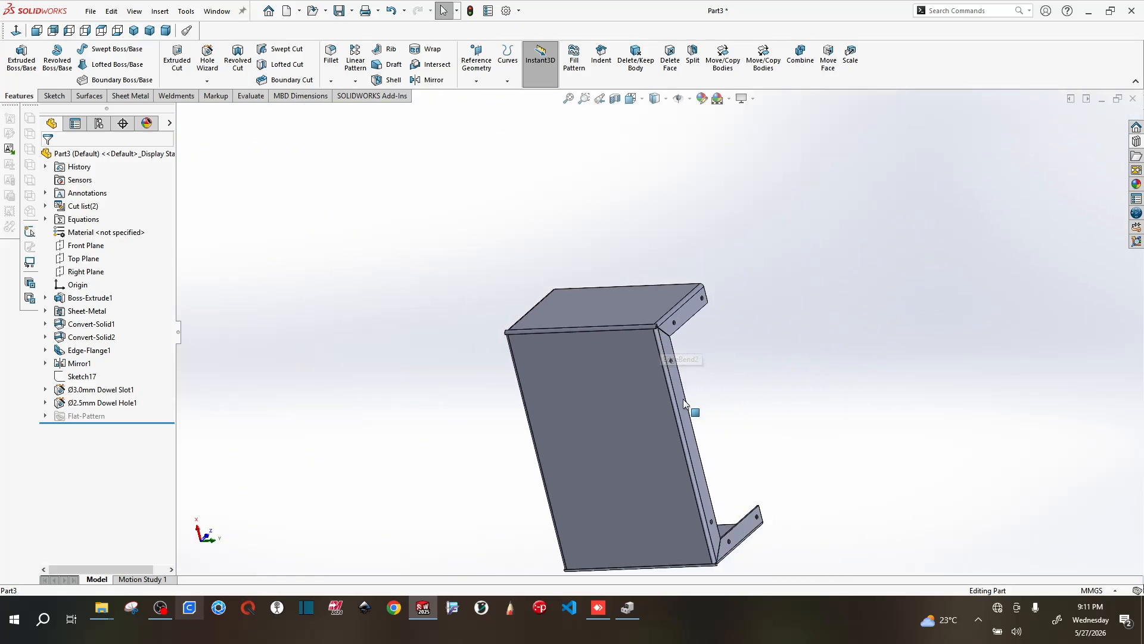
scroll(718, 464, down, 3)
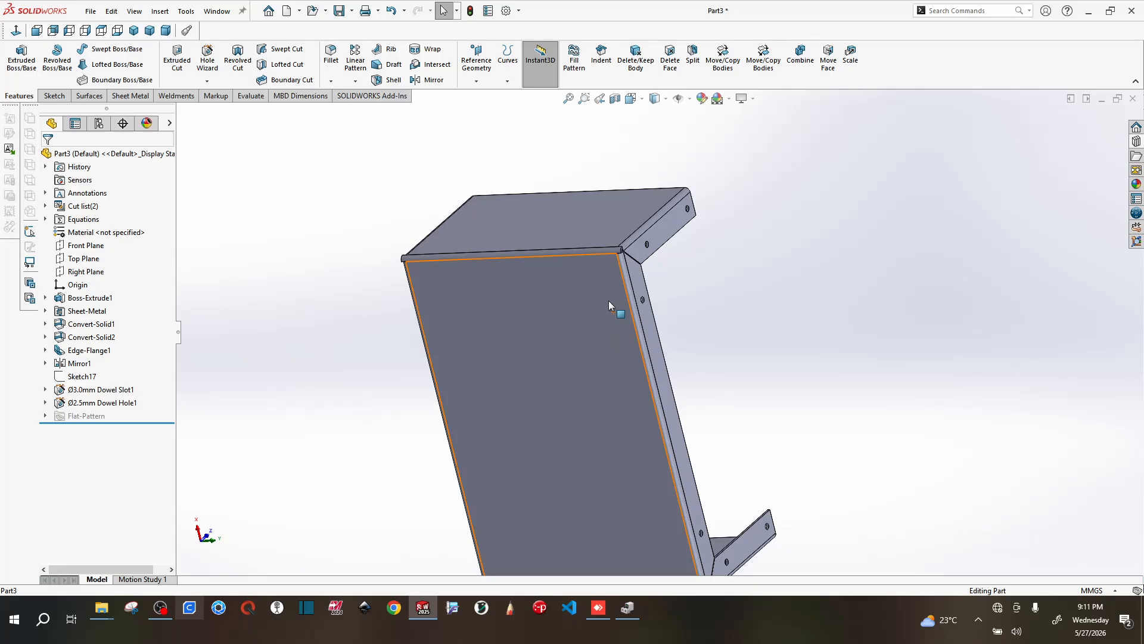
scroll(607, 255, up, 6)
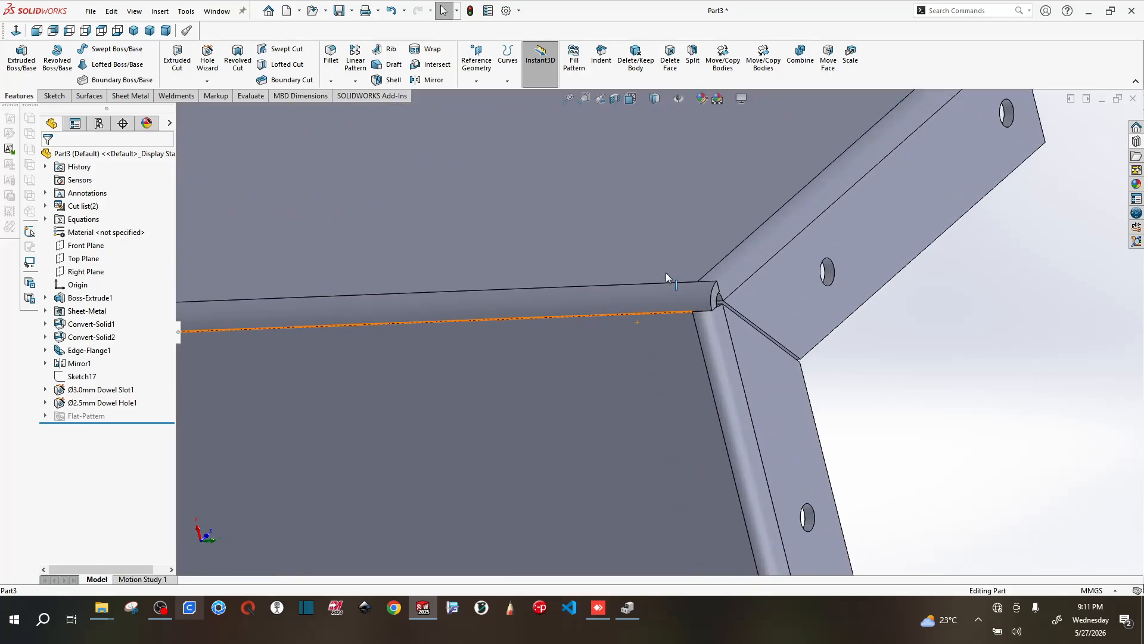
click(701, 305)
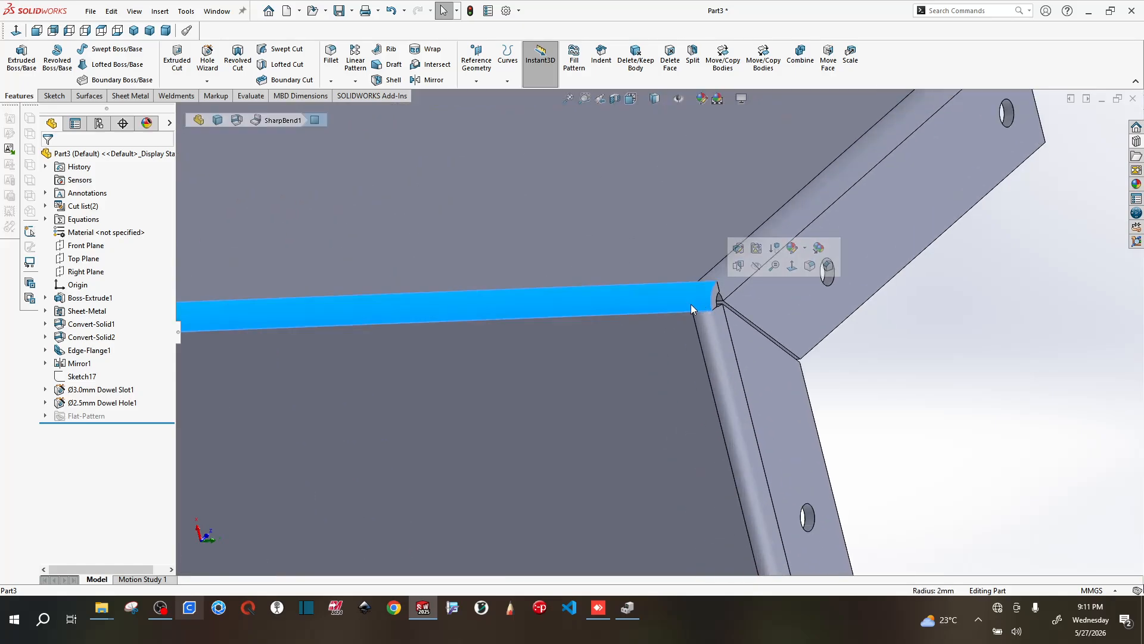
scroll(691, 308, down, 3)
scroll(596, 340, down, 3)
scroll(600, 341, up, 1)
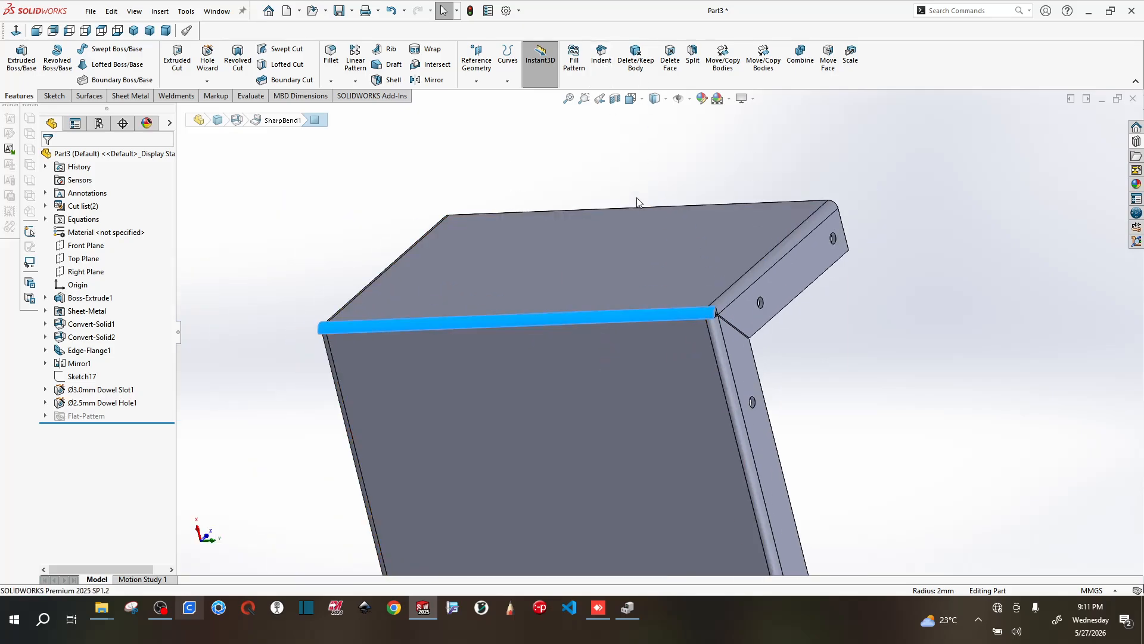
scroll(656, 331, down, 2)
- Start an Unfold feature for the base body's bends
click(130, 96)
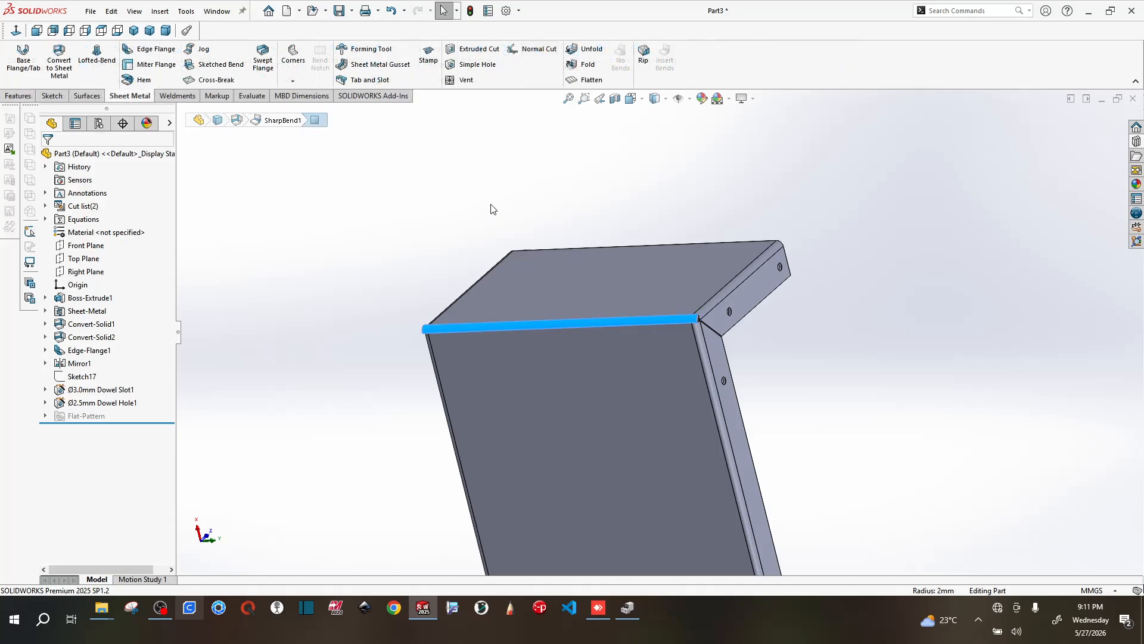
click(599, 177)
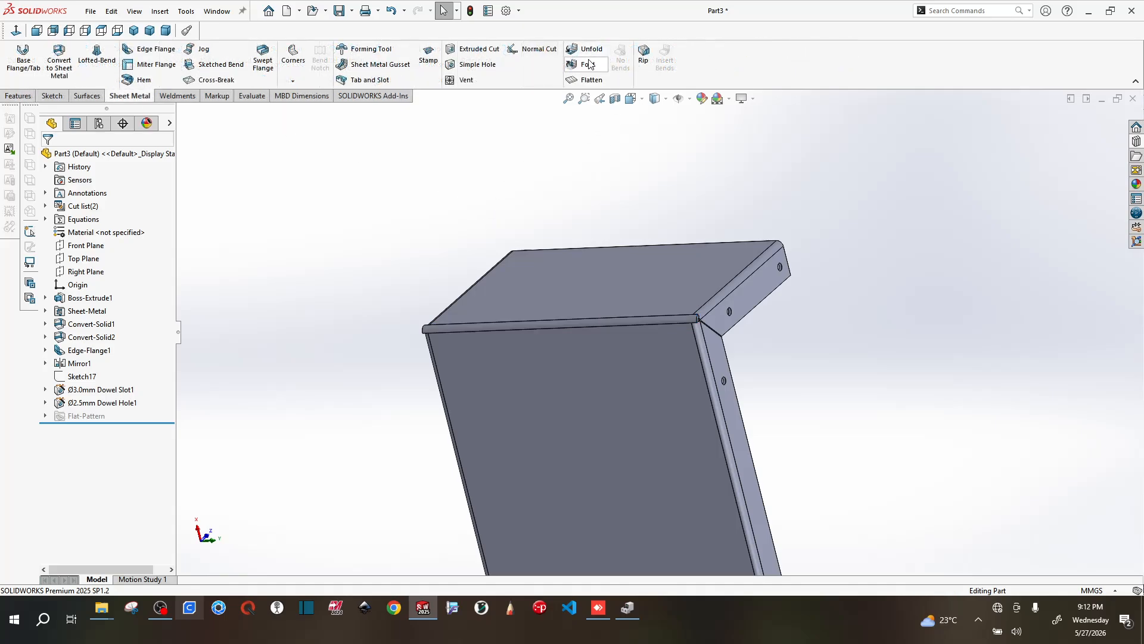
click(592, 52)
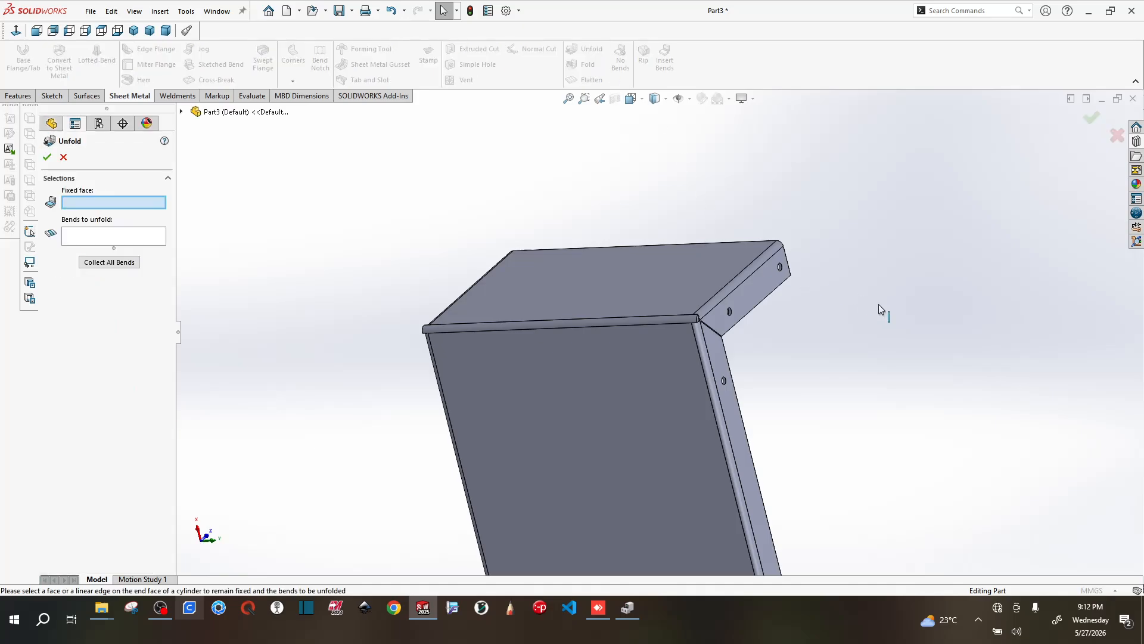
- Unfold all bends of the sheet metal part, keeping the large central face fixed
scroll(864, 310, down, 3)
scroll(656, 435, down, 5)
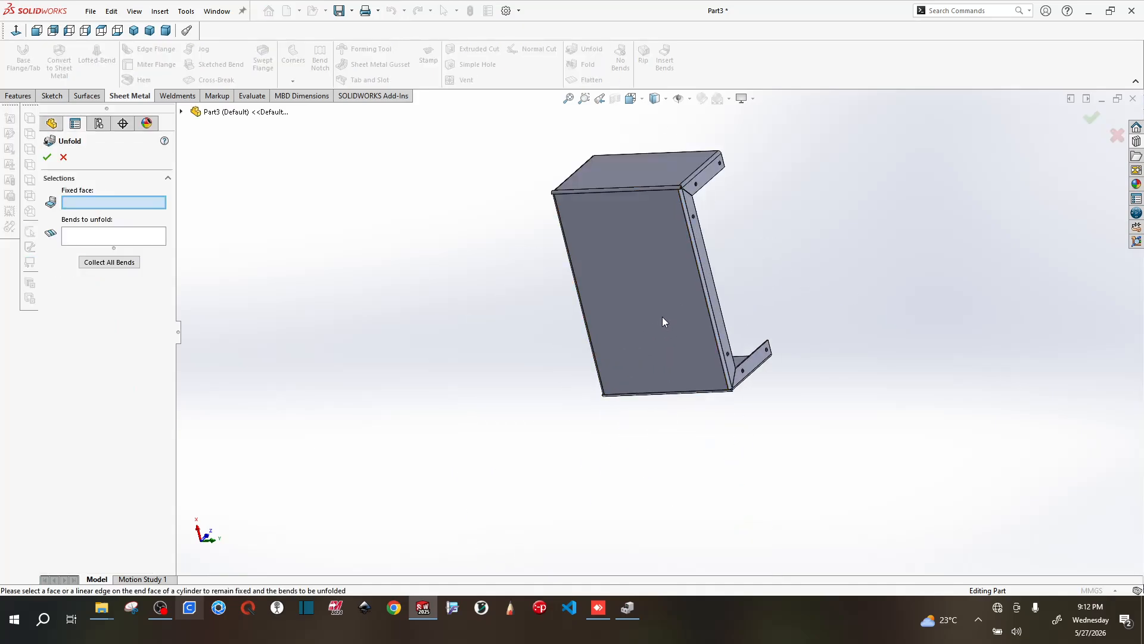
click(643, 263)
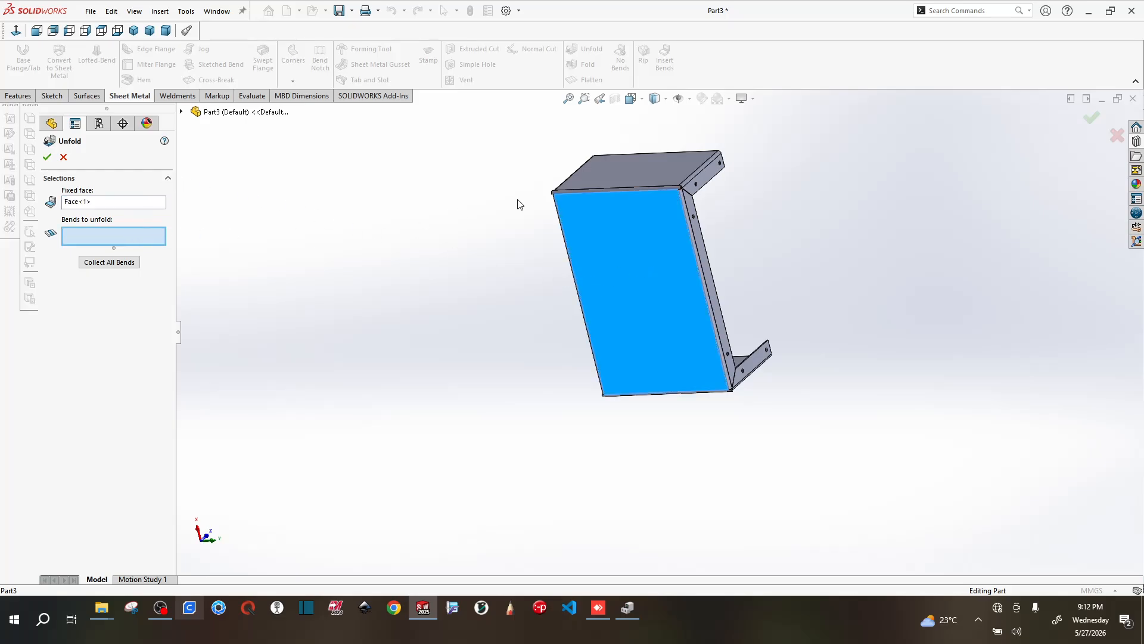
scroll(654, 198, down, 3)
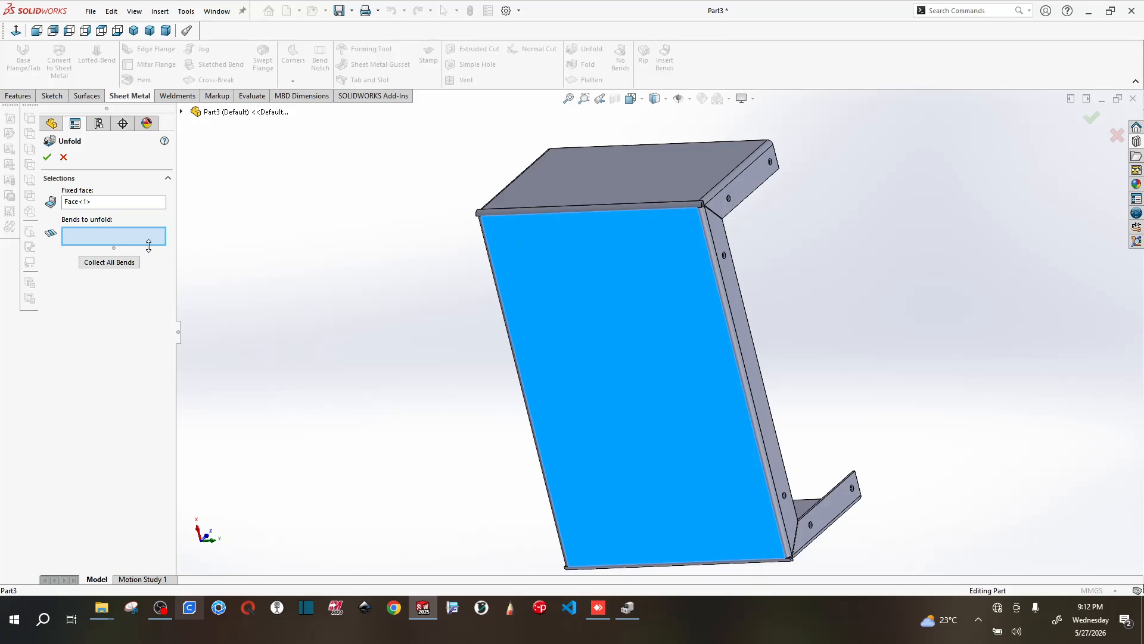
click(110, 263)
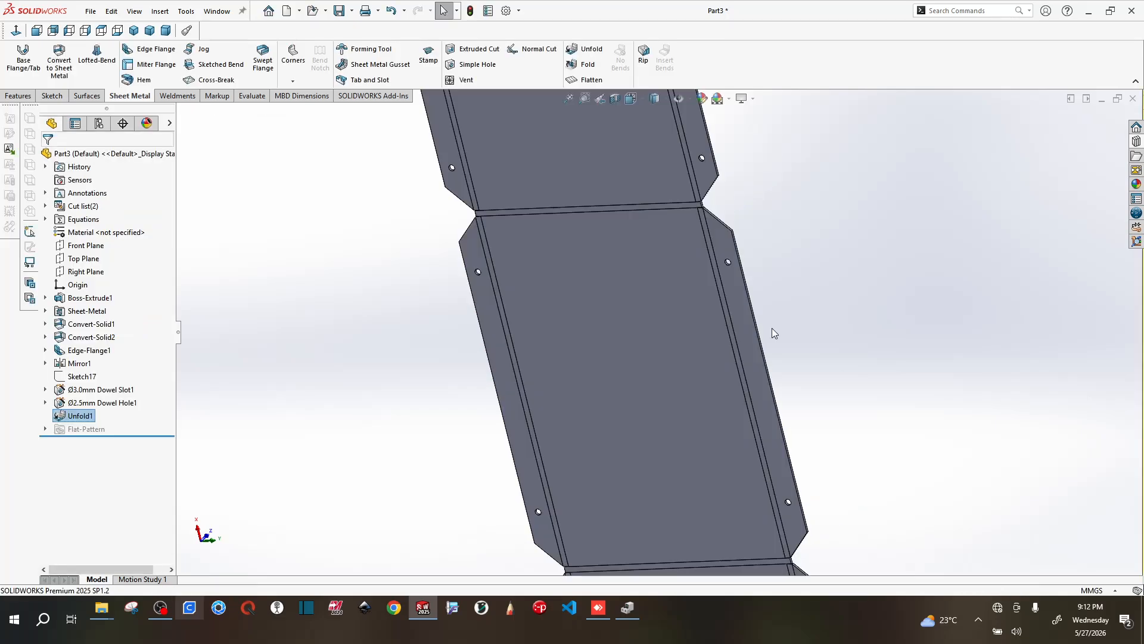
- Start a sketch on the large central face of the unfolded part, viewed face-on at the upper-right bend corner
scroll(675, 323, up, 4)
scroll(621, 283, down, 8)
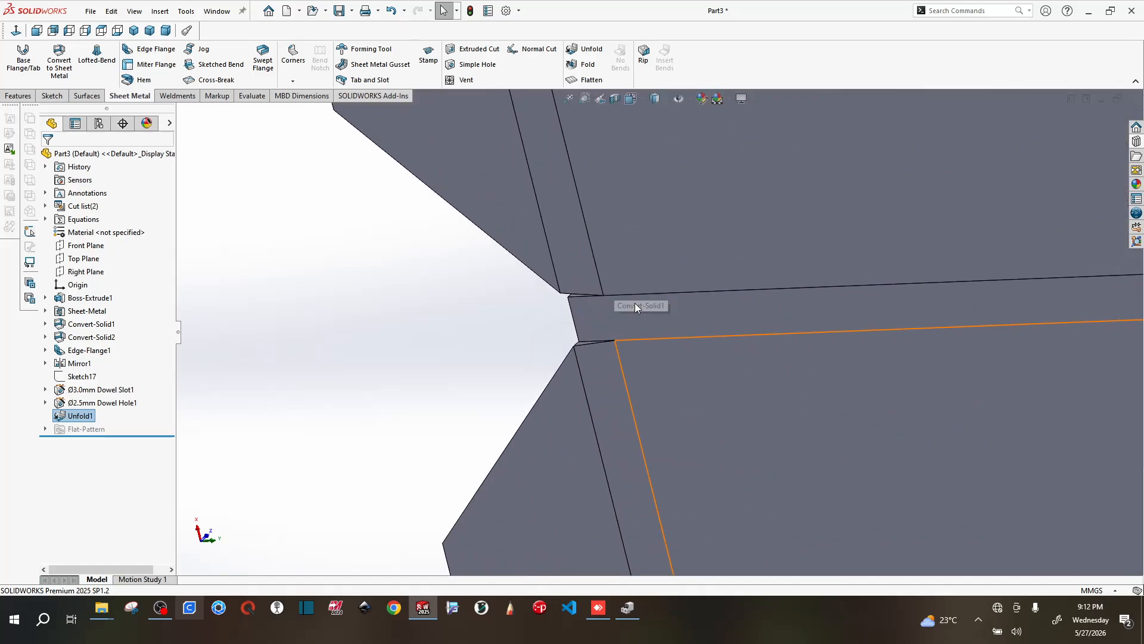
middle_drag(634, 303, 530, 338)
scroll(584, 324, up, 5)
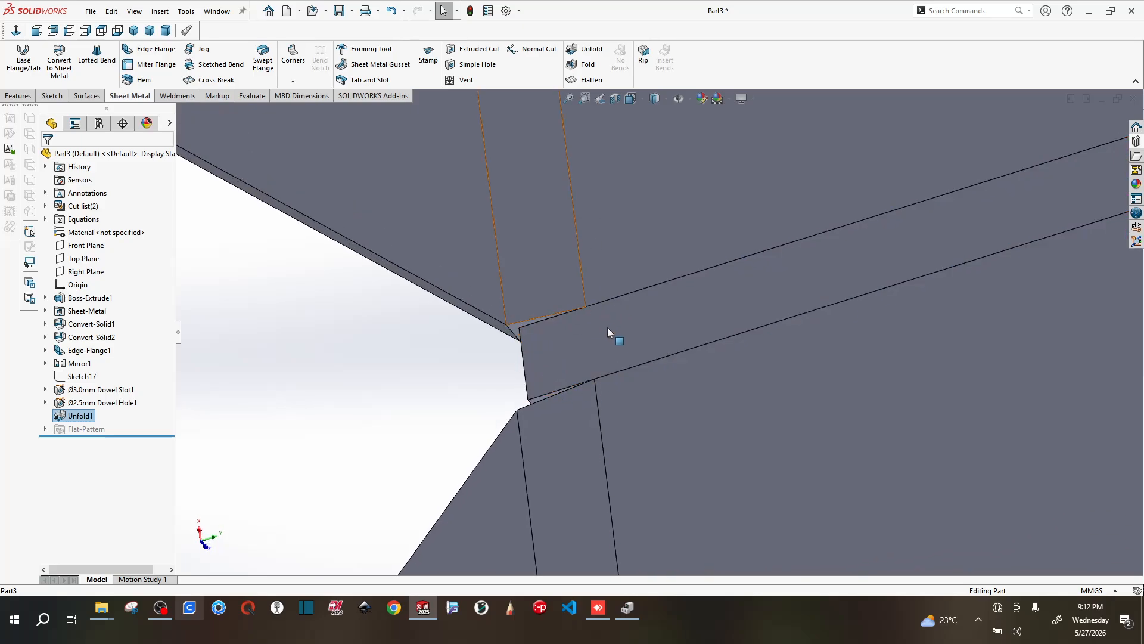
scroll(648, 327, up, 8)
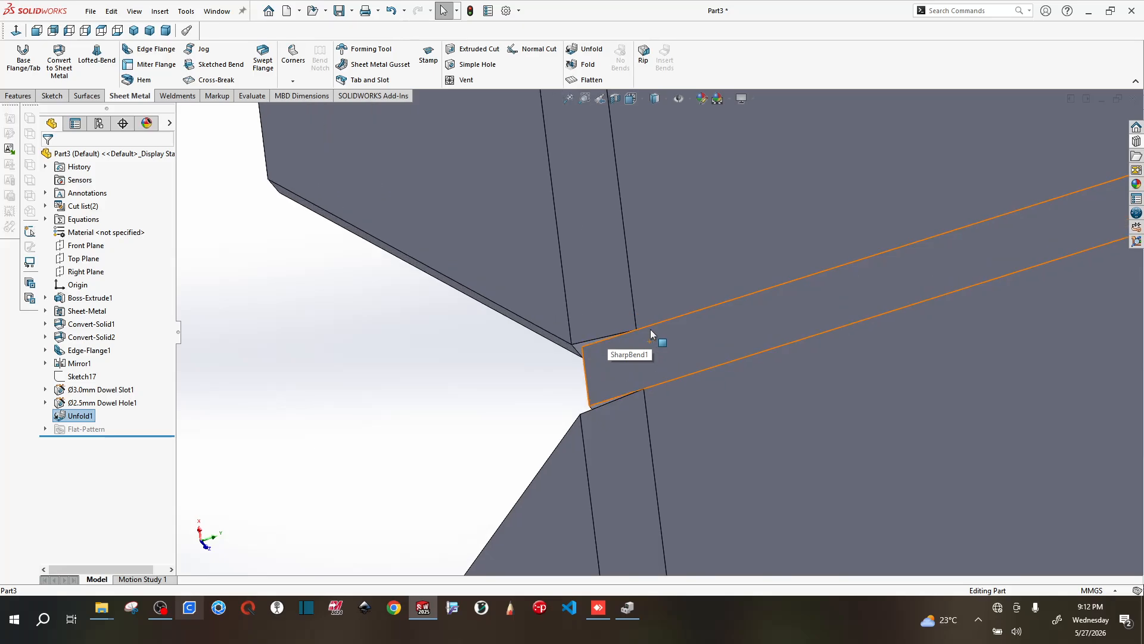
click(743, 338)
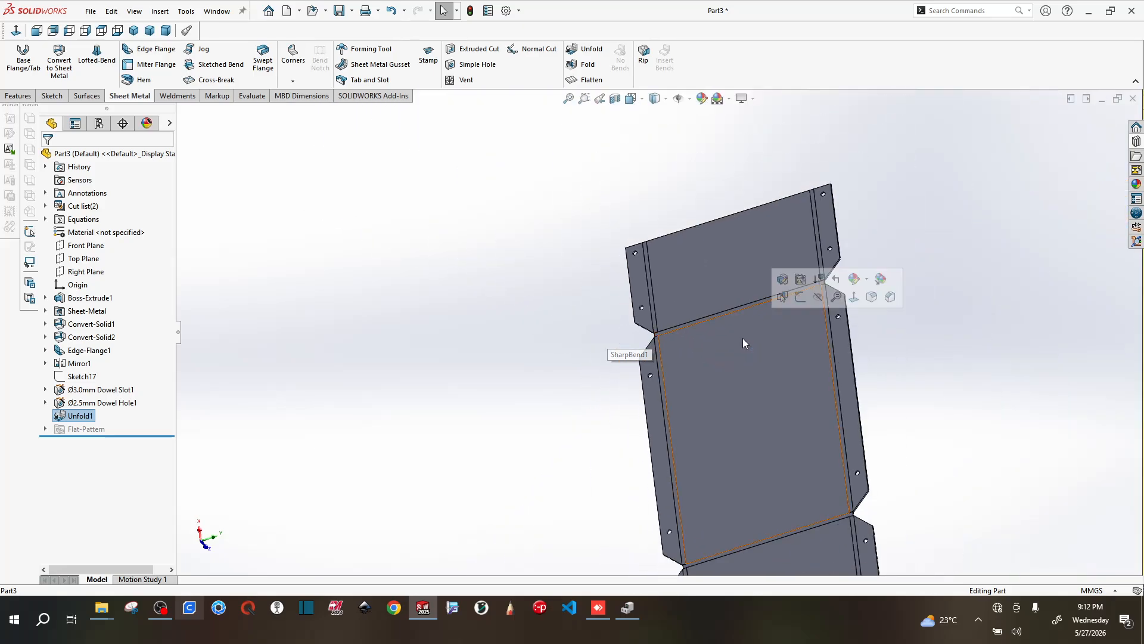
click(792, 298)
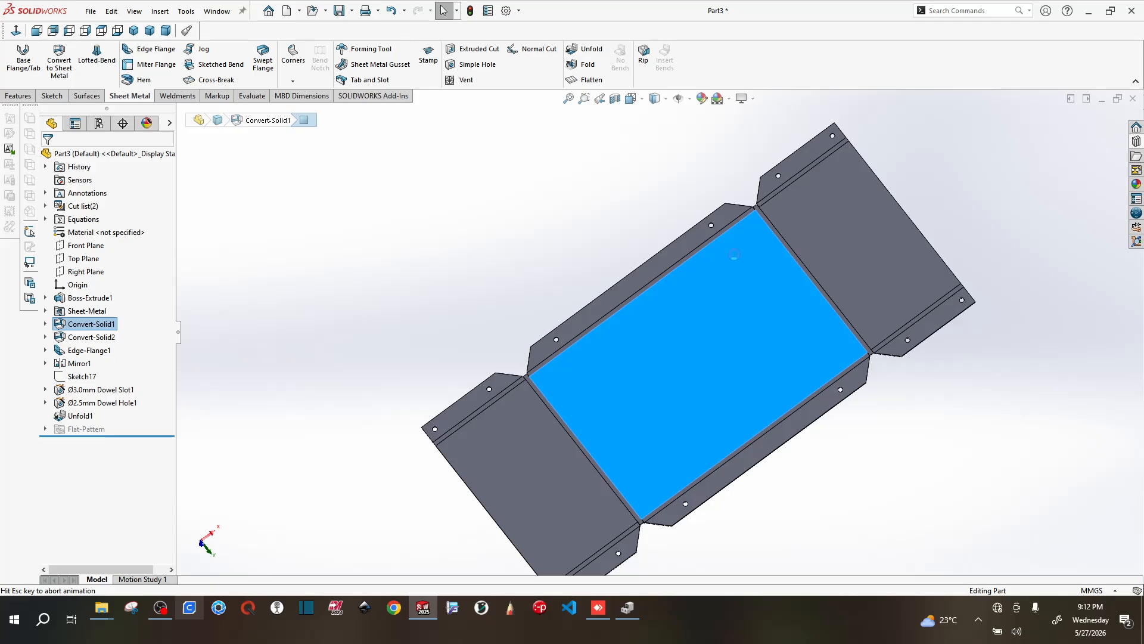
scroll(793, 242, down, 6)
scroll(733, 289, down, 3)
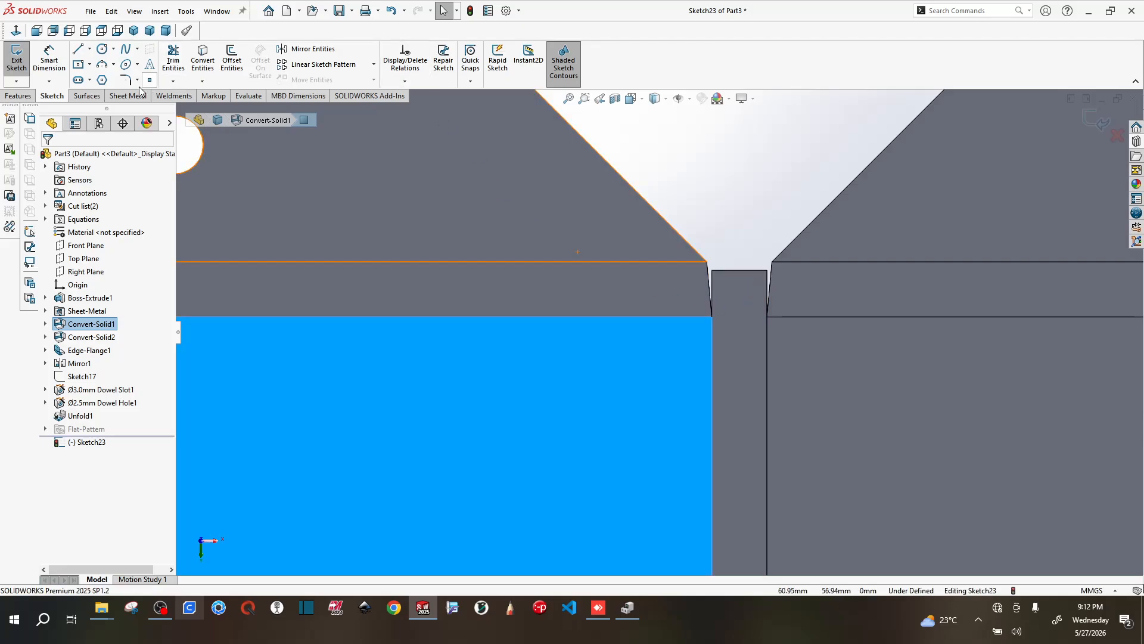
- Sketch a corner rectangle about 2.36 by 2 mm over the end of the bend strip at the upper-right corner relief
click(79, 68)
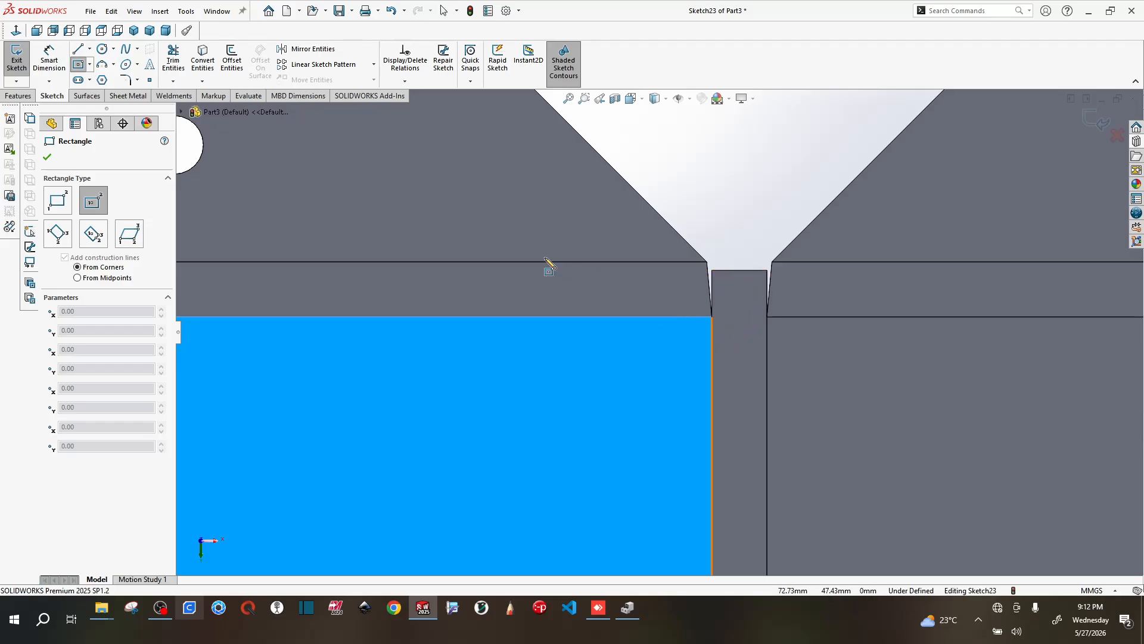
click(89, 66)
click(116, 78)
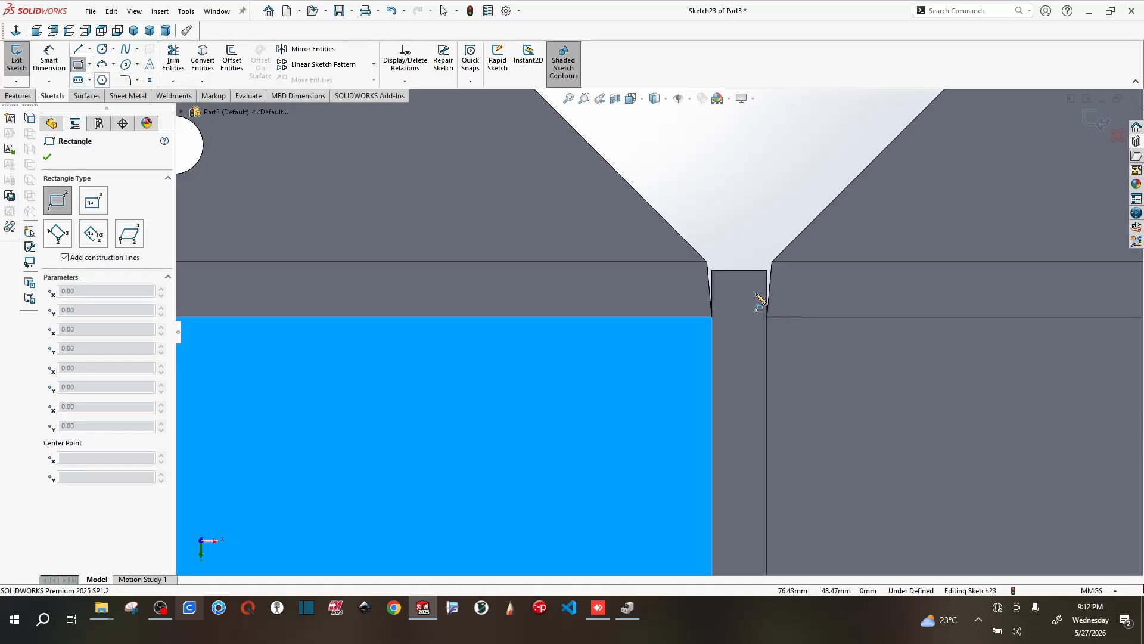
click(711, 270)
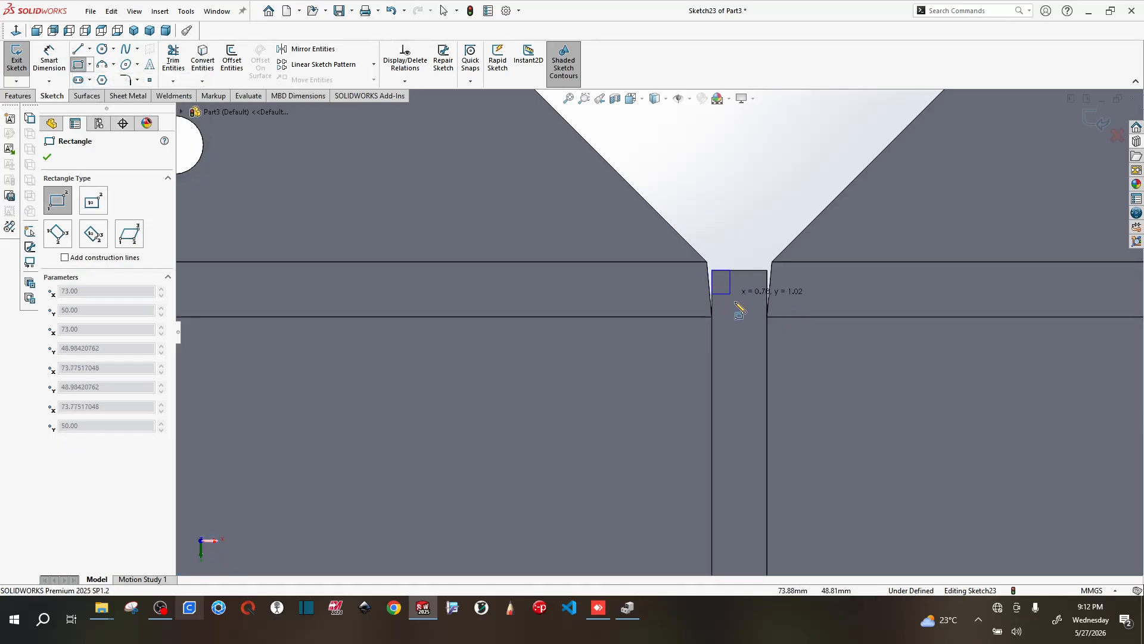
click(767, 316)
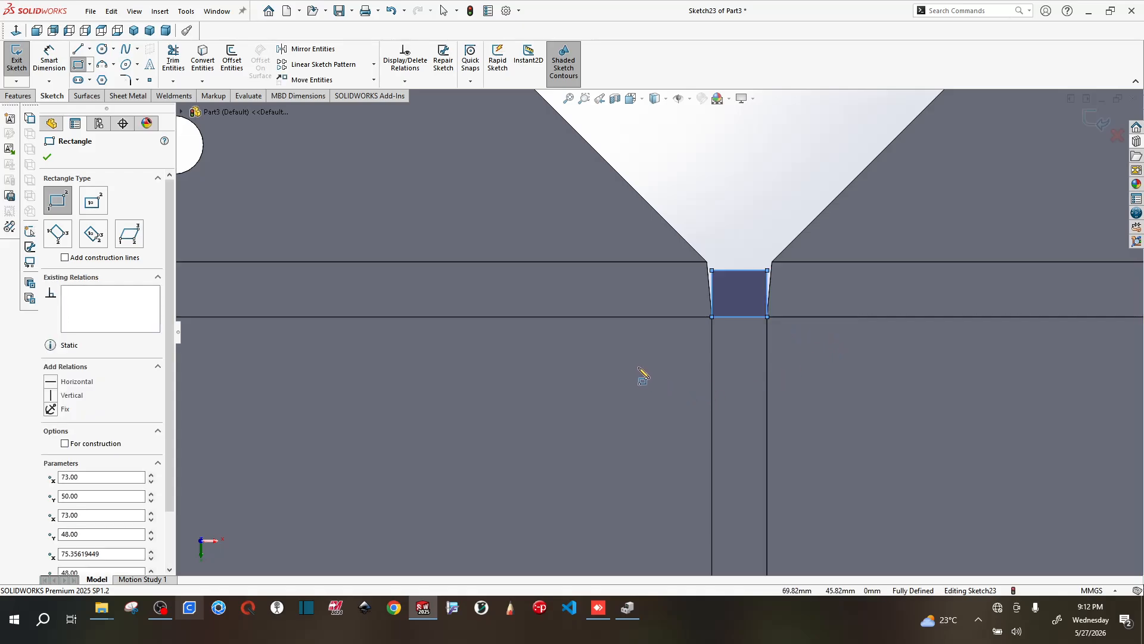
key(Escape)
- Draw a vertical centerline from the central face's upper edge midpoint to the origin and a horizontal centerline from the origin into the right panel
scroll(796, 317, up, 6)
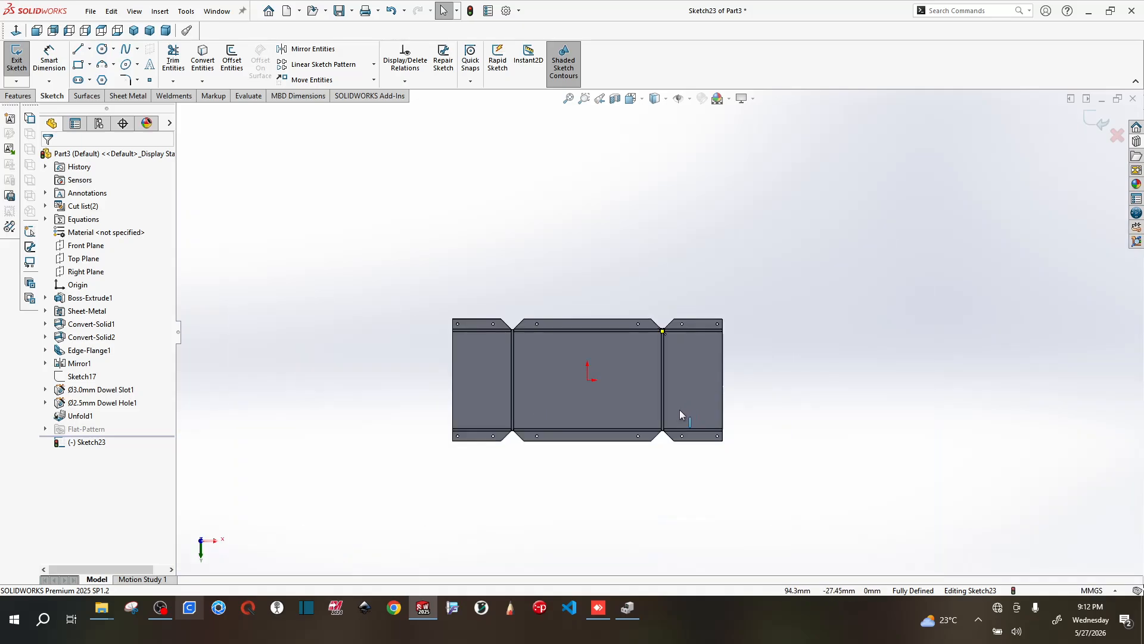
scroll(656, 412, down, 6)
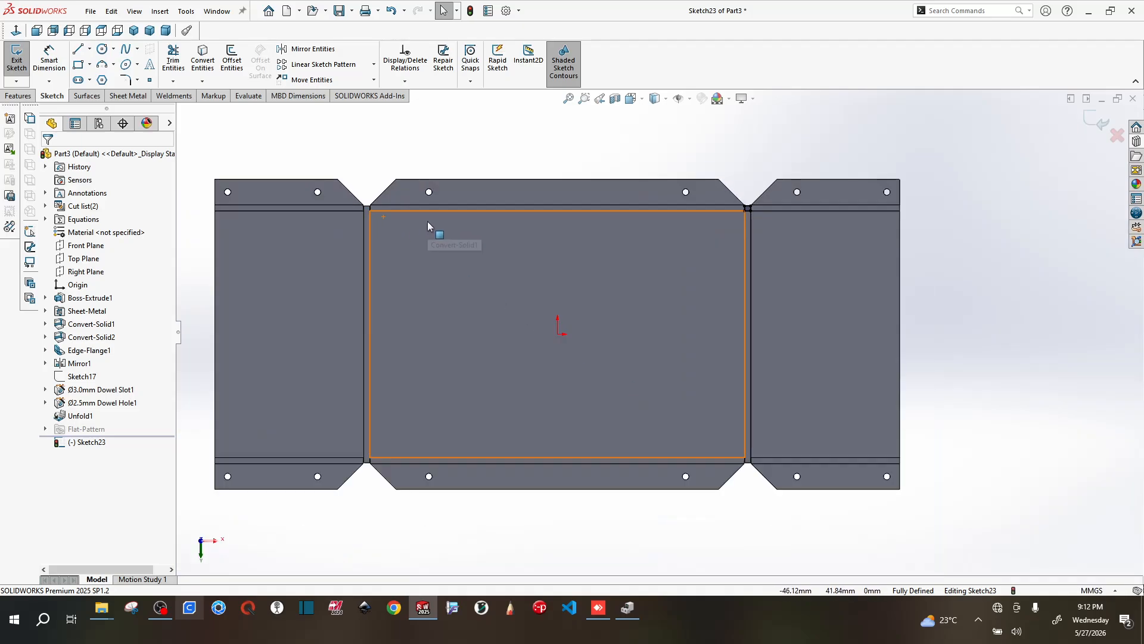
click(90, 49)
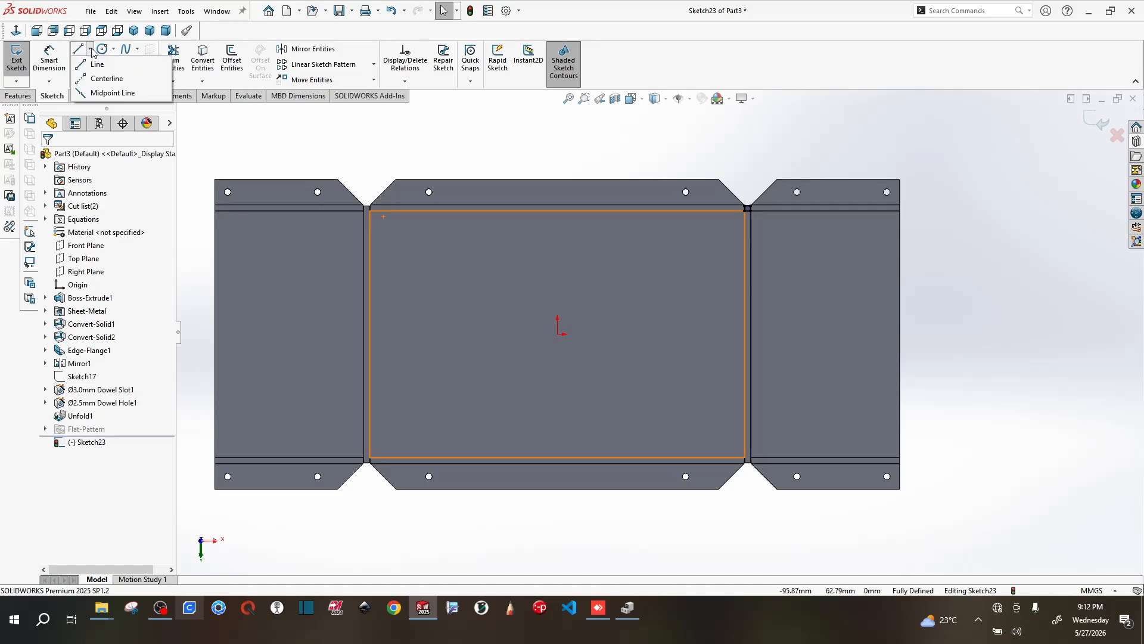
click(103, 64)
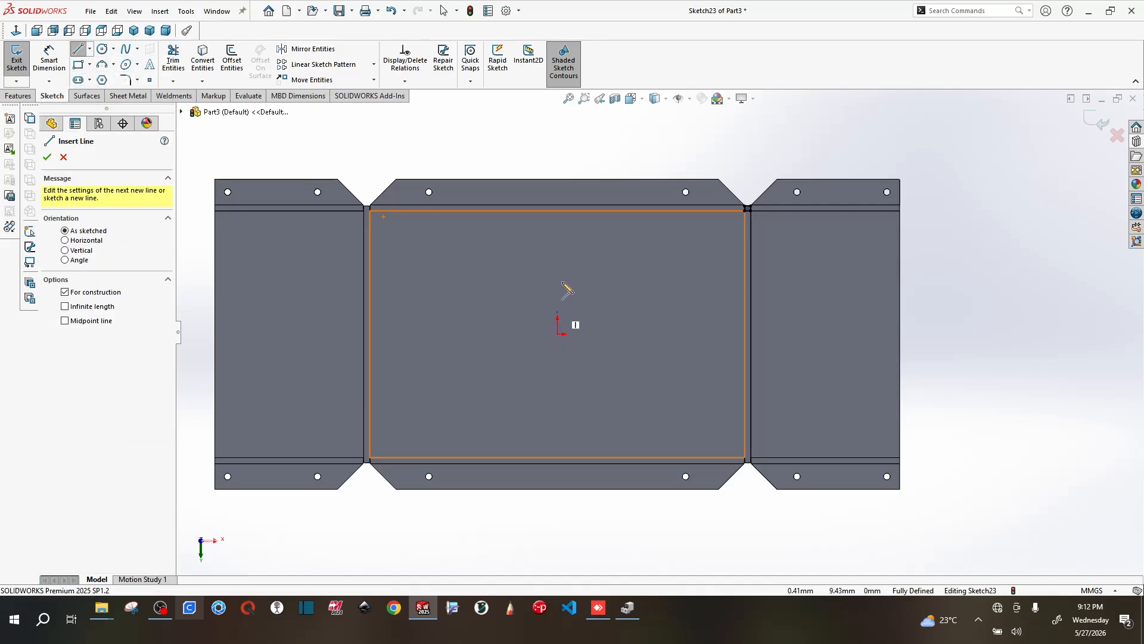
click(557, 211)
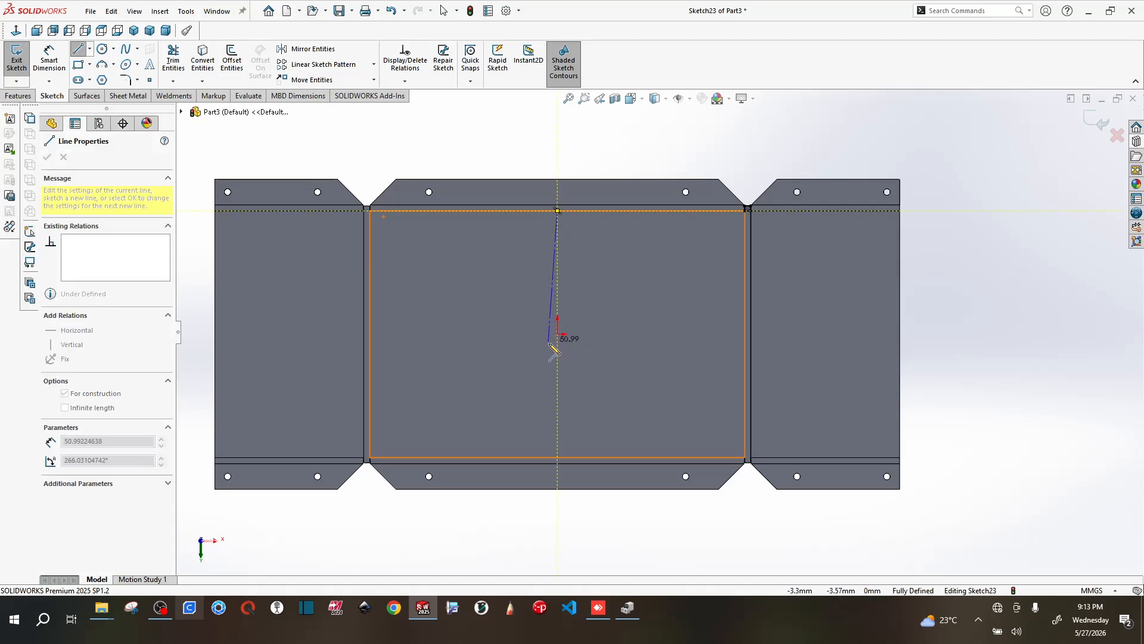
click(557, 334)
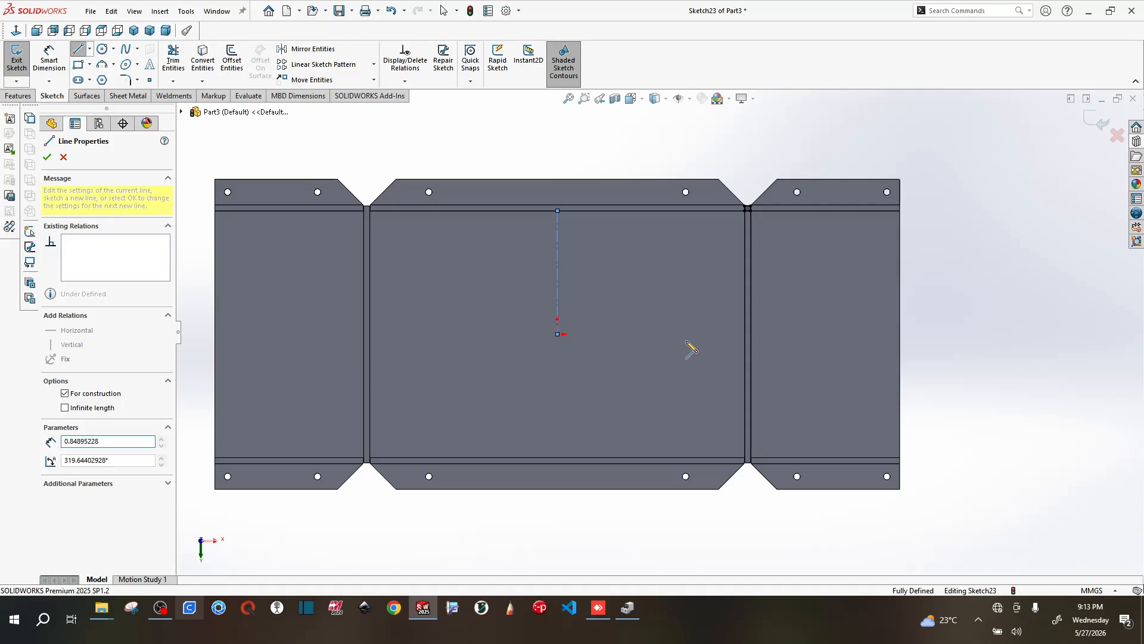
click(848, 334)
key(Escape)
key(Escape)
scroll(733, 283, up, 1)
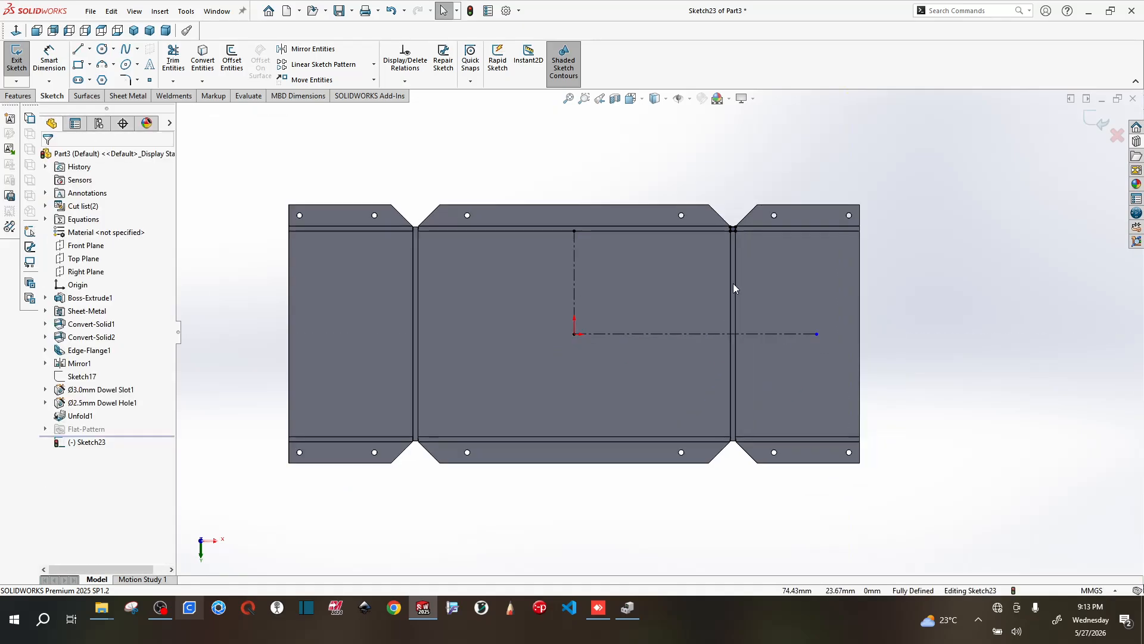
- Mirror the small corner rectangle about the vertical centerline onto the opposite upper bend corner
scroll(733, 284, down, 2)
scroll(492, 212, down, 2)
scroll(526, 183, up, 2)
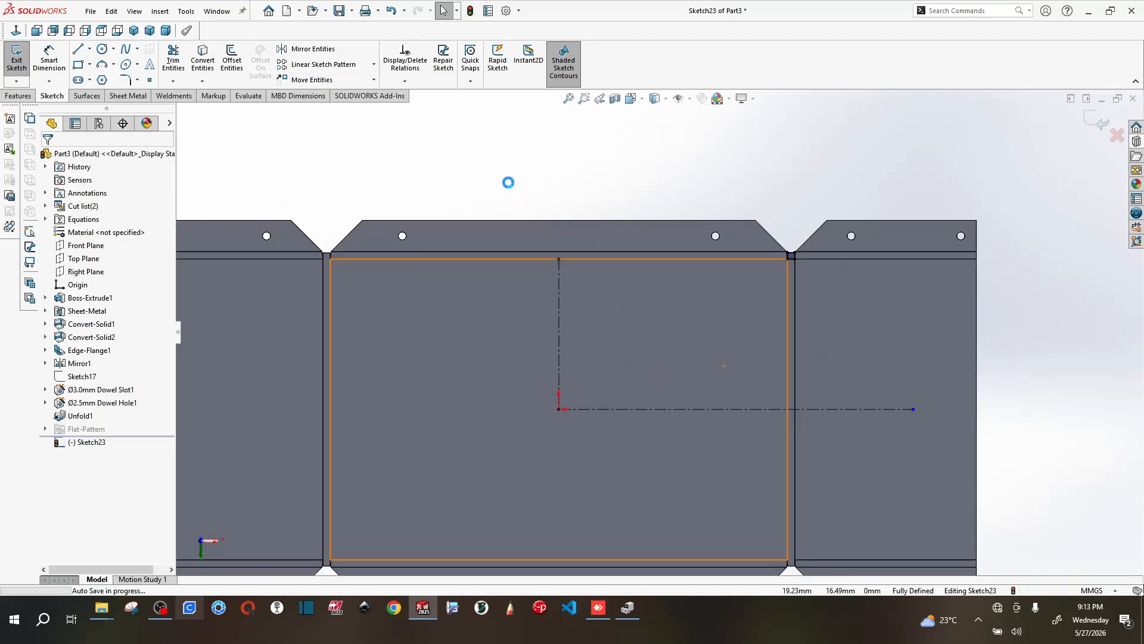
drag(539, 207, 869, 349)
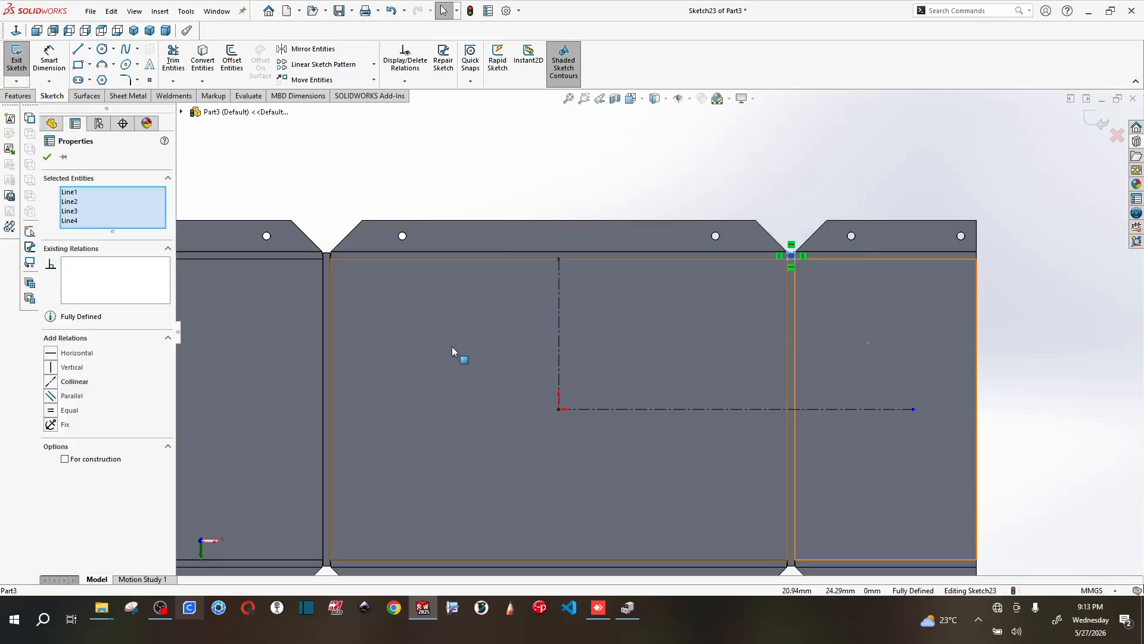
ctrl+click(559, 307)
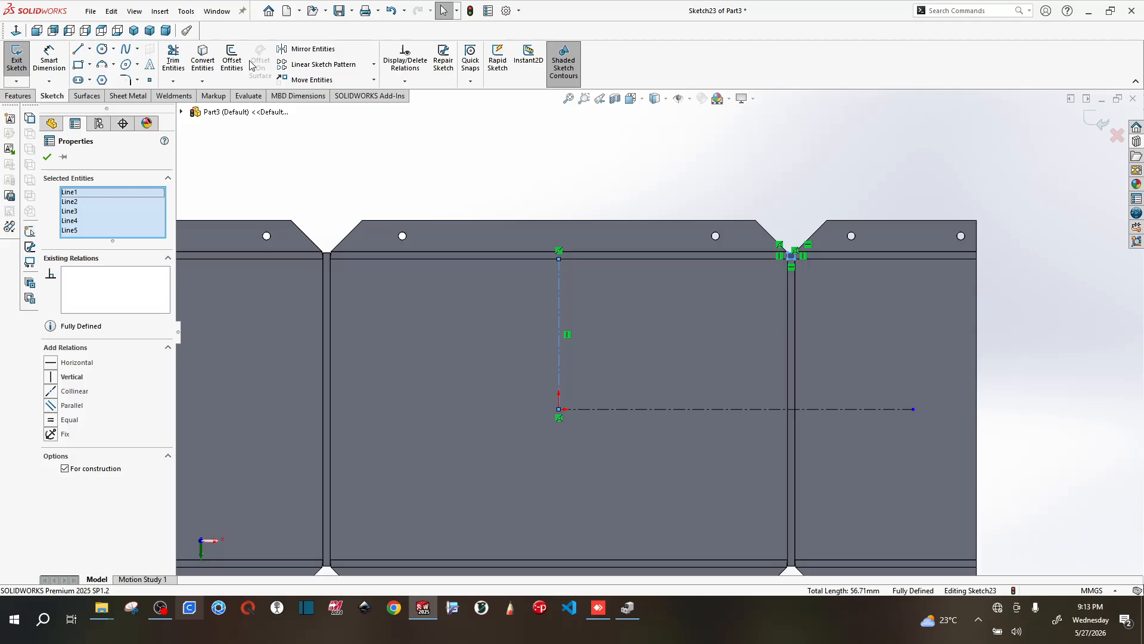
key(Escape)
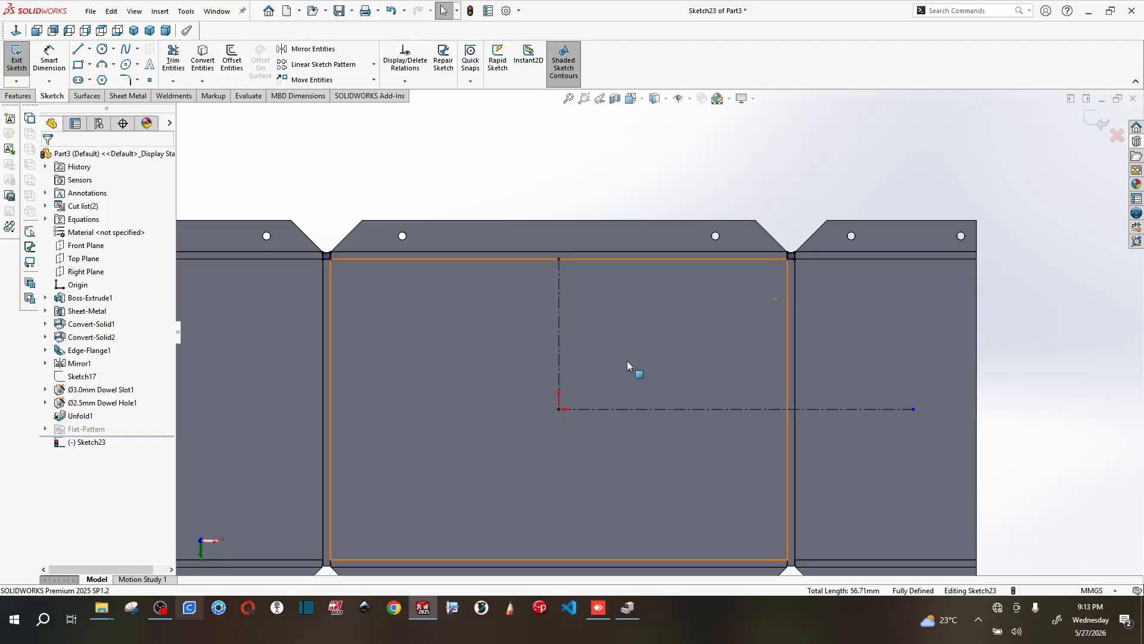
- Mirror both upper corner rectangles about the horizontal centerline onto the lower bend corners
scroll(627, 359, up, 2)
mouse_move(398, 218)
mouse_down()
mouse_move(443, 284)
mouse_move(721, 330)
mouse_move(833, 322)
mouse_move(779, 327)
mouse_up()
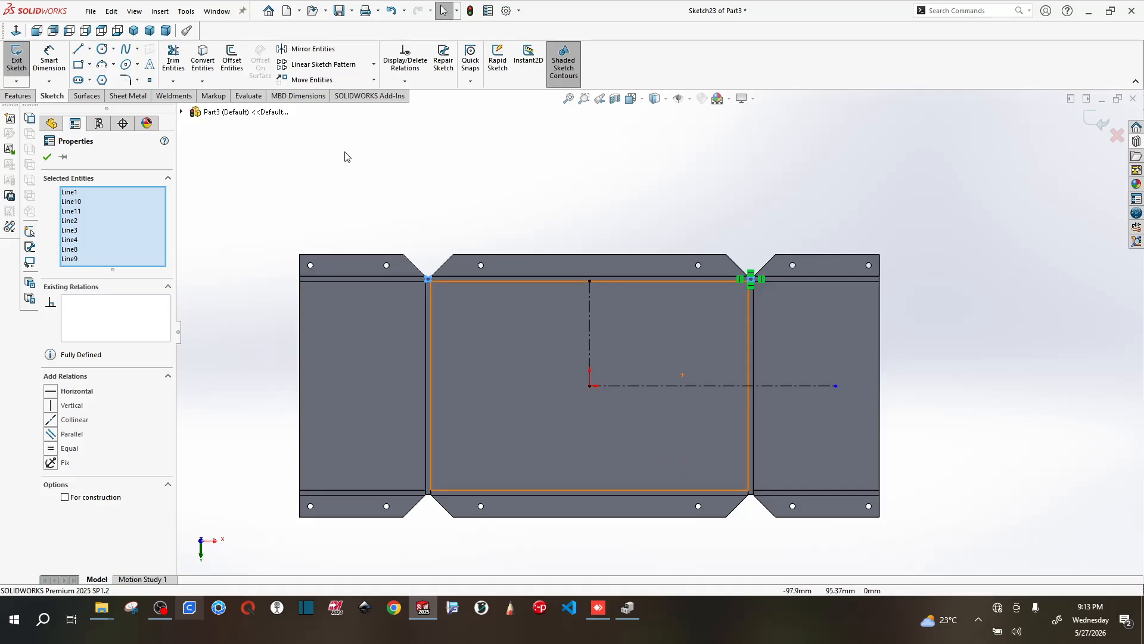
click(311, 49)
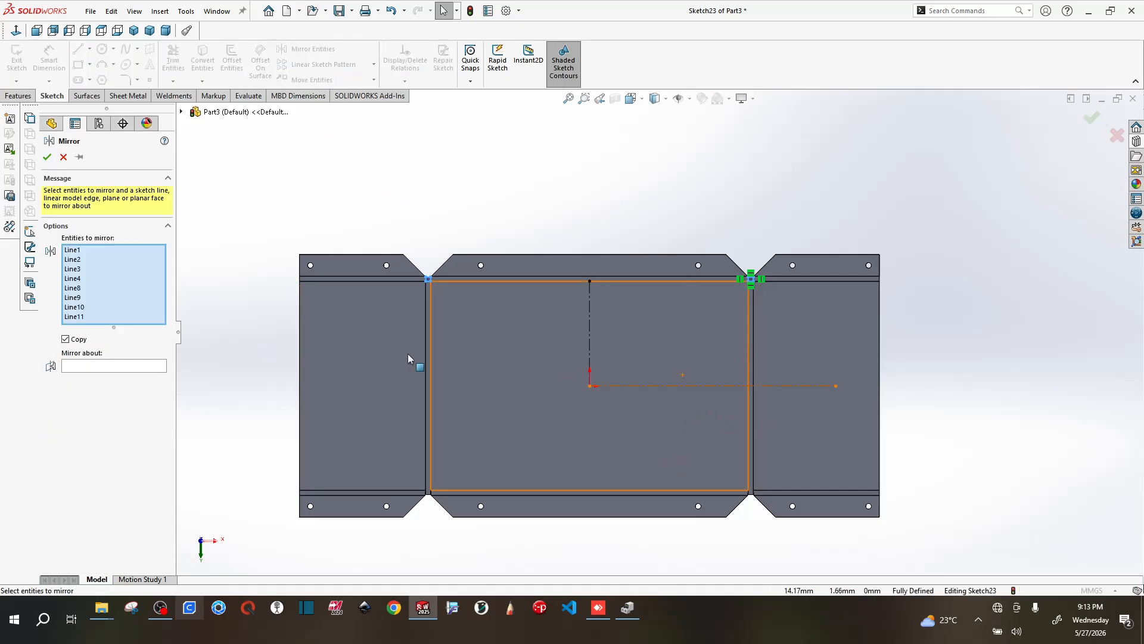
click(709, 386)
click(459, 506)
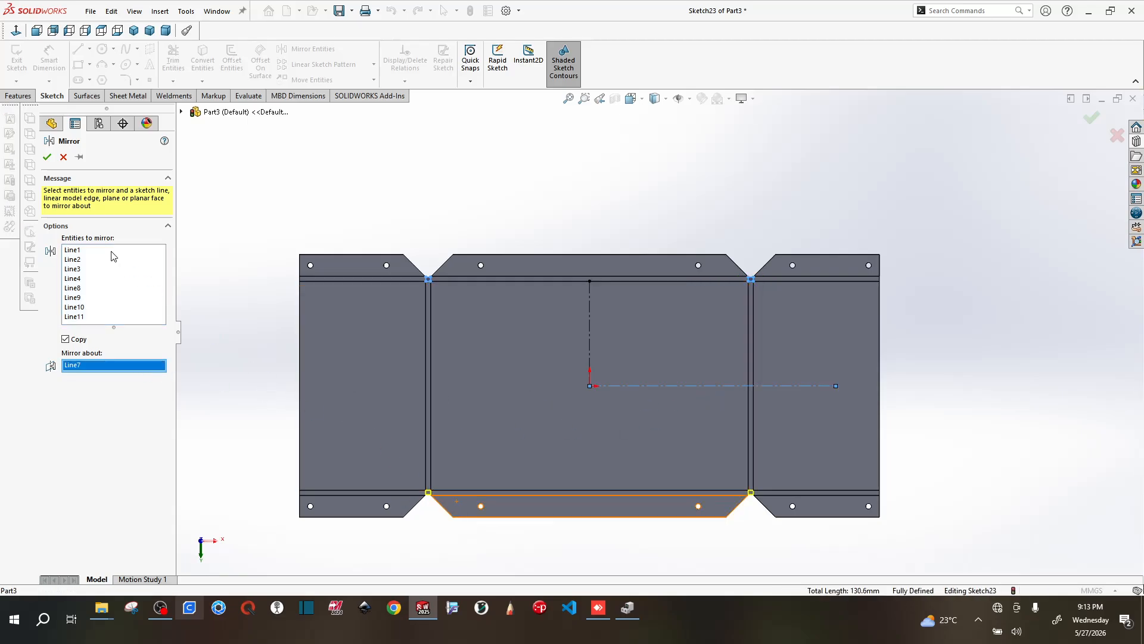
click(48, 156)
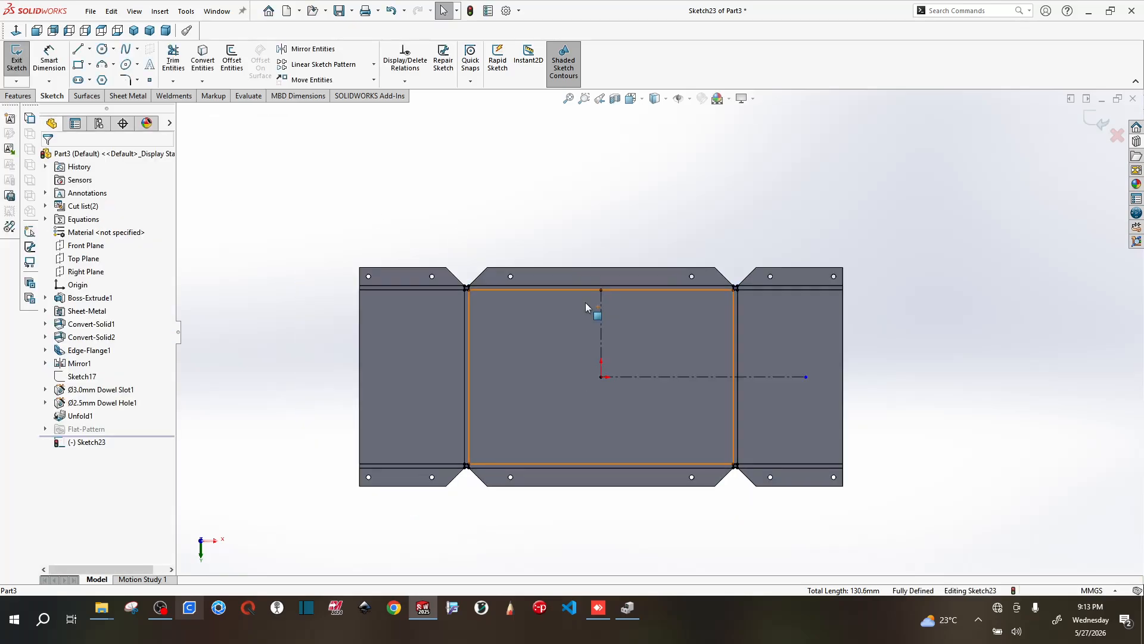
- Examine how the small rectangles at both upper bend corners fit the relief gaps
scroll(585, 303, down, 3)
scroll(783, 295, down, 6)
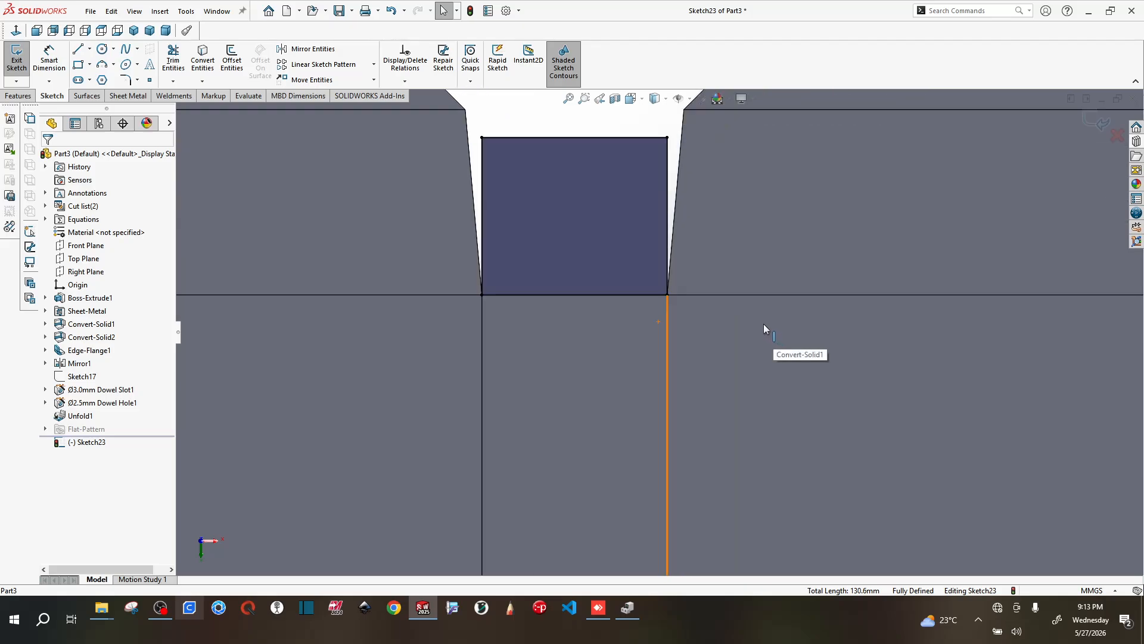
scroll(764, 324, up, 5)
scroll(685, 332, up, 5)
scroll(590, 332, down, 3)
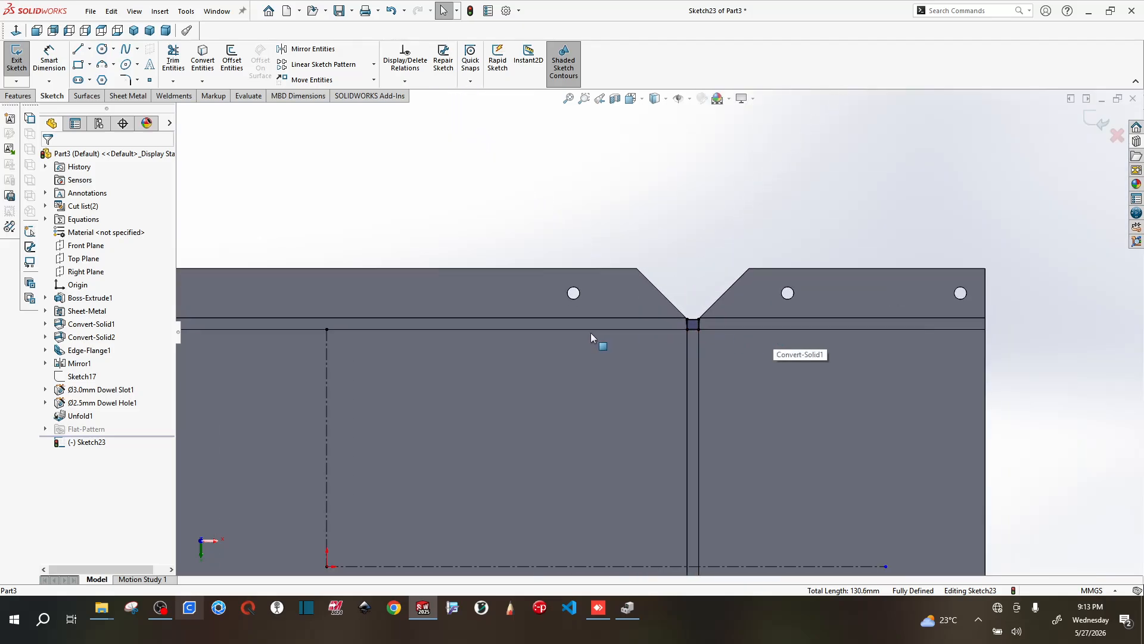
scroll(729, 331, up, 2)
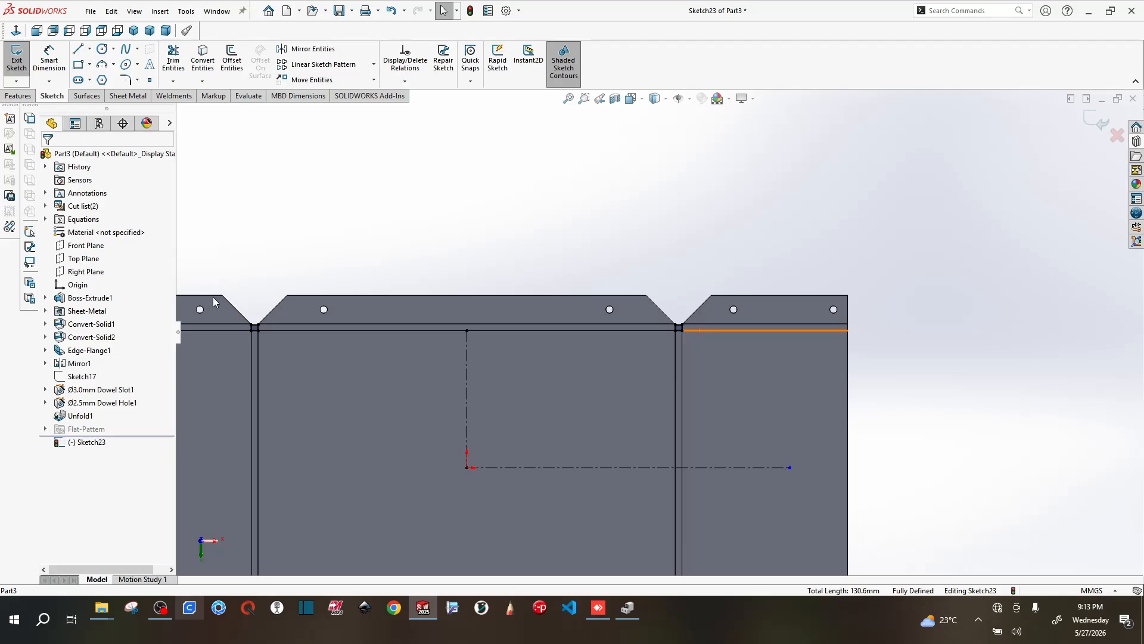
scroll(282, 323, down, 4)
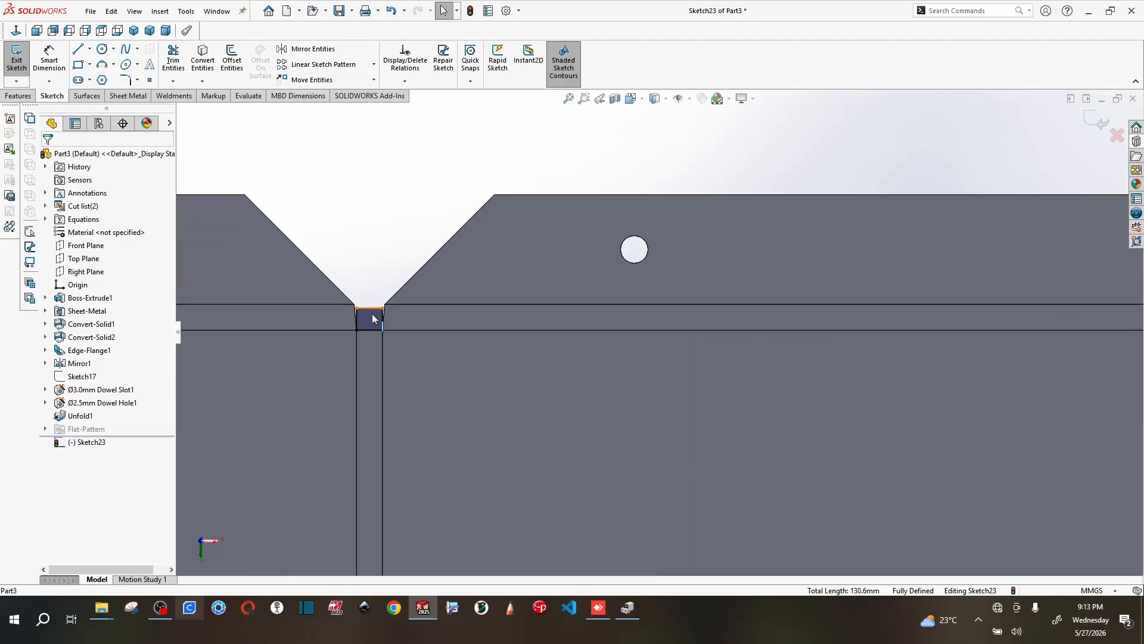
scroll(382, 330, up, 2)
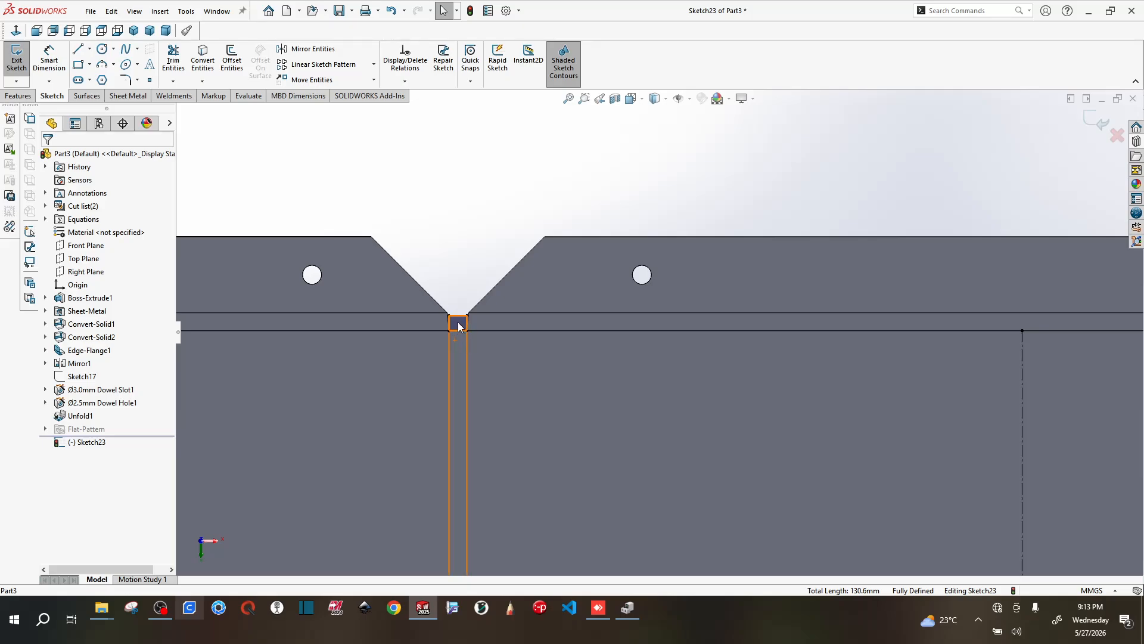
- Offset the upper-left corner rectangle outward by 1 mm, converting the base rectangle to construction geometry
drag(429, 248, 518, 357)
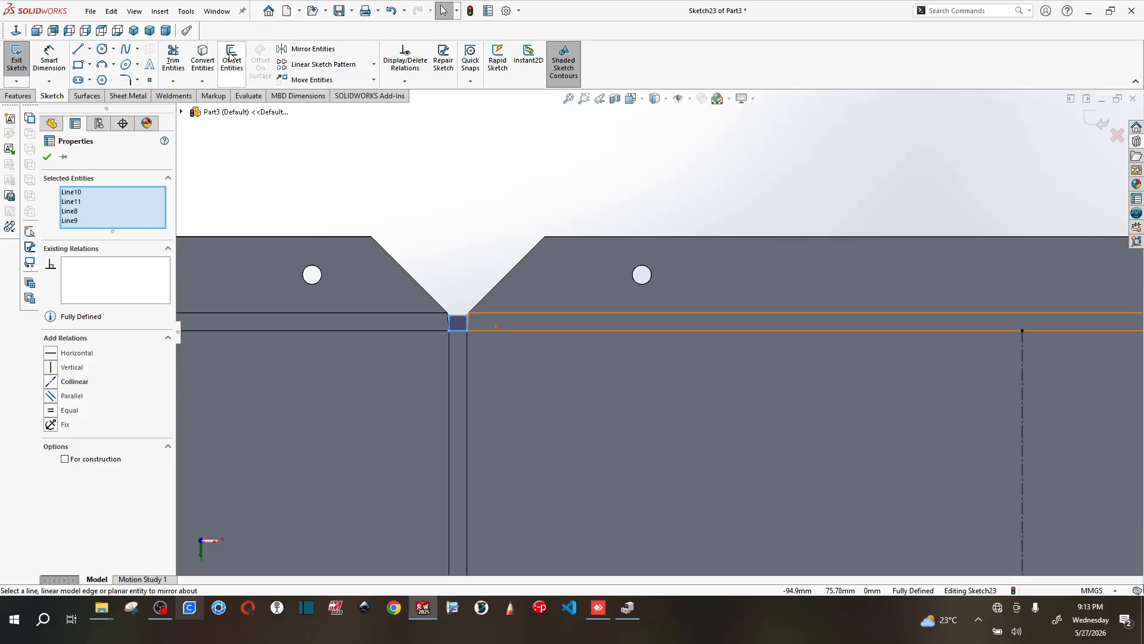
click(232, 60)
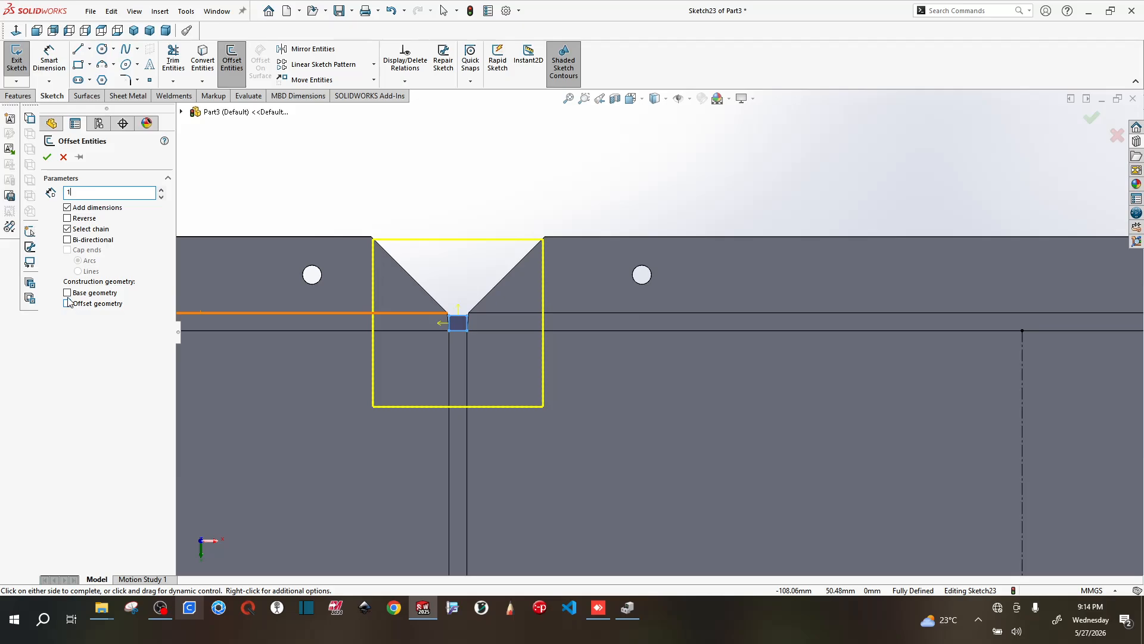
key(Return)
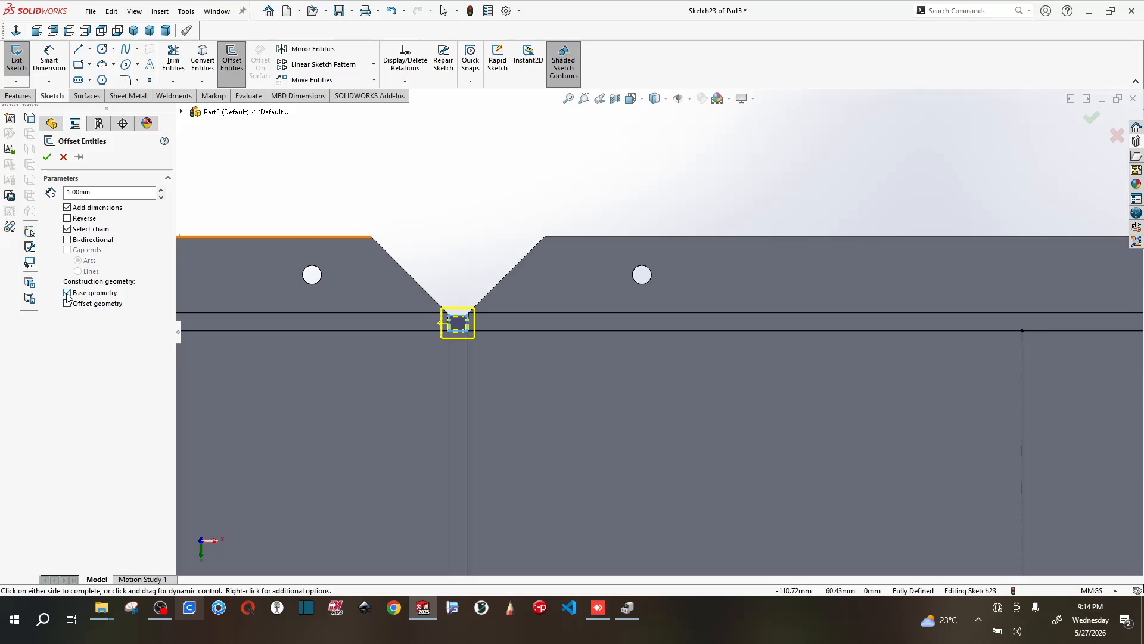
scroll(519, 337, down, 5)
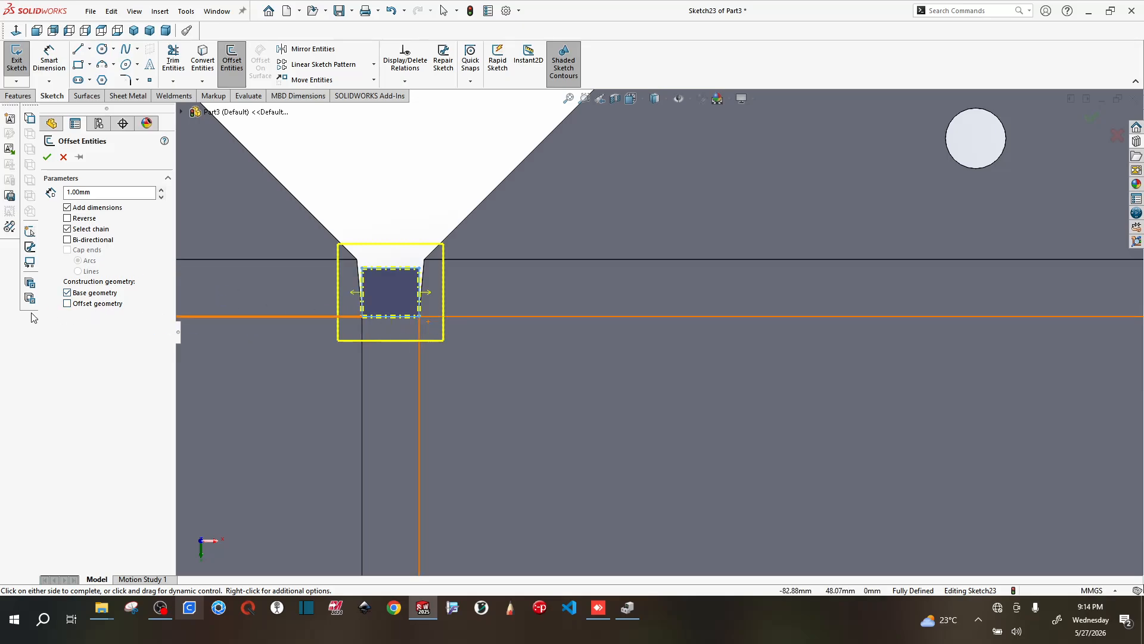
scroll(443, 378, up, 6)
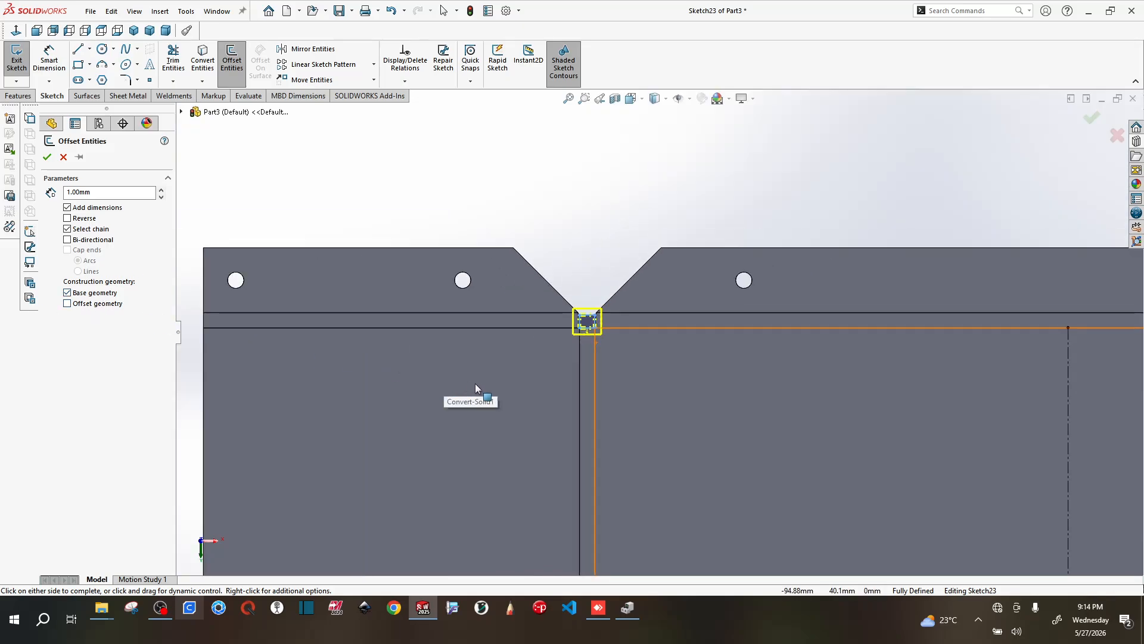
scroll(502, 391, up, 5)
scroll(664, 420, up, 3)
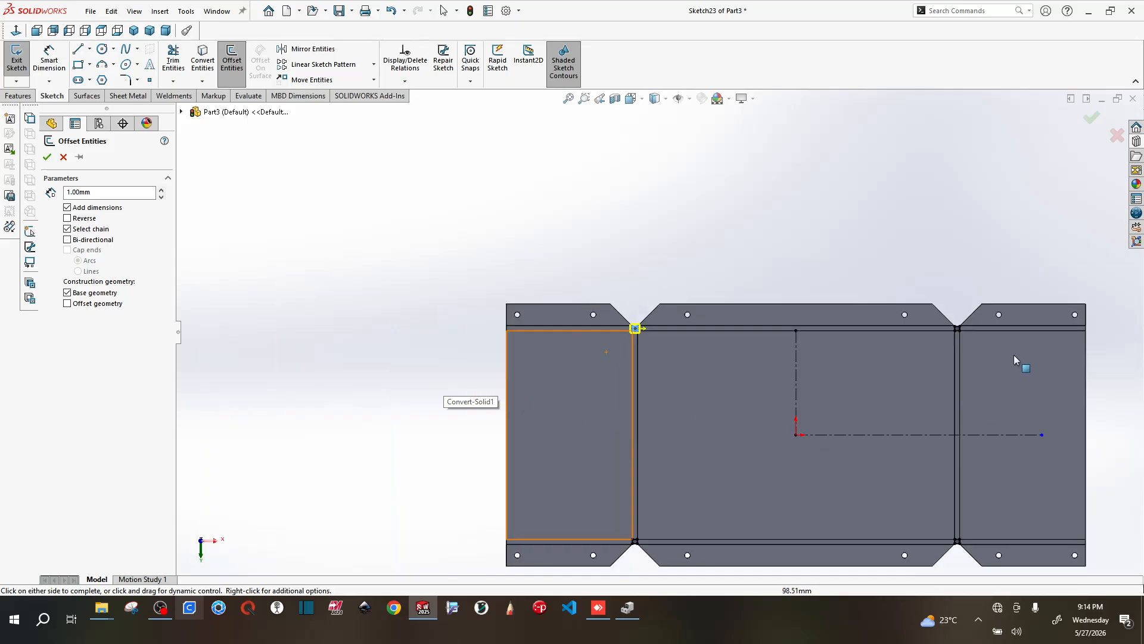
scroll(904, 334, down, 3)
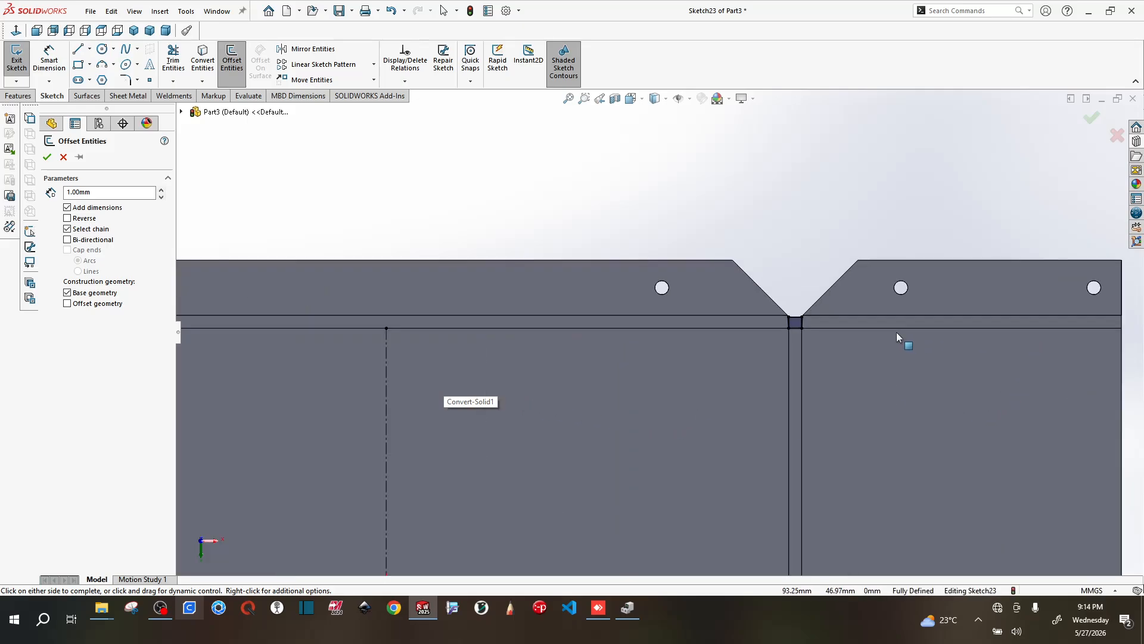
click(795, 327)
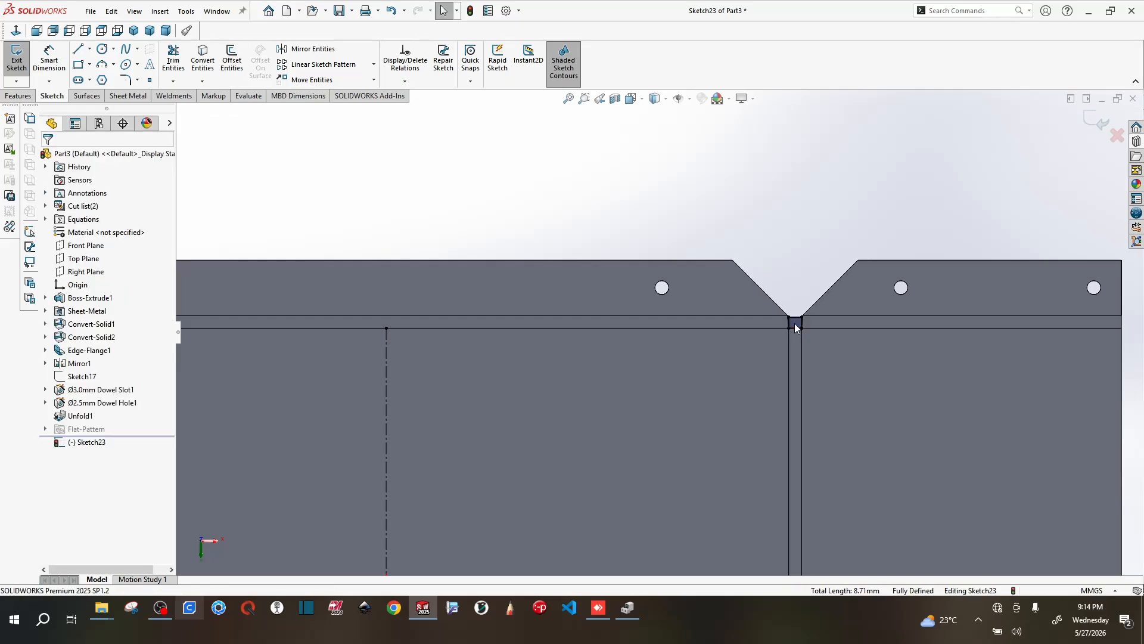
- Offset both lower corner rectangles outward by 1 mm, with their base rectangles as construction geometry
scroll(769, 337, up, 1)
scroll(763, 341, up, 3)
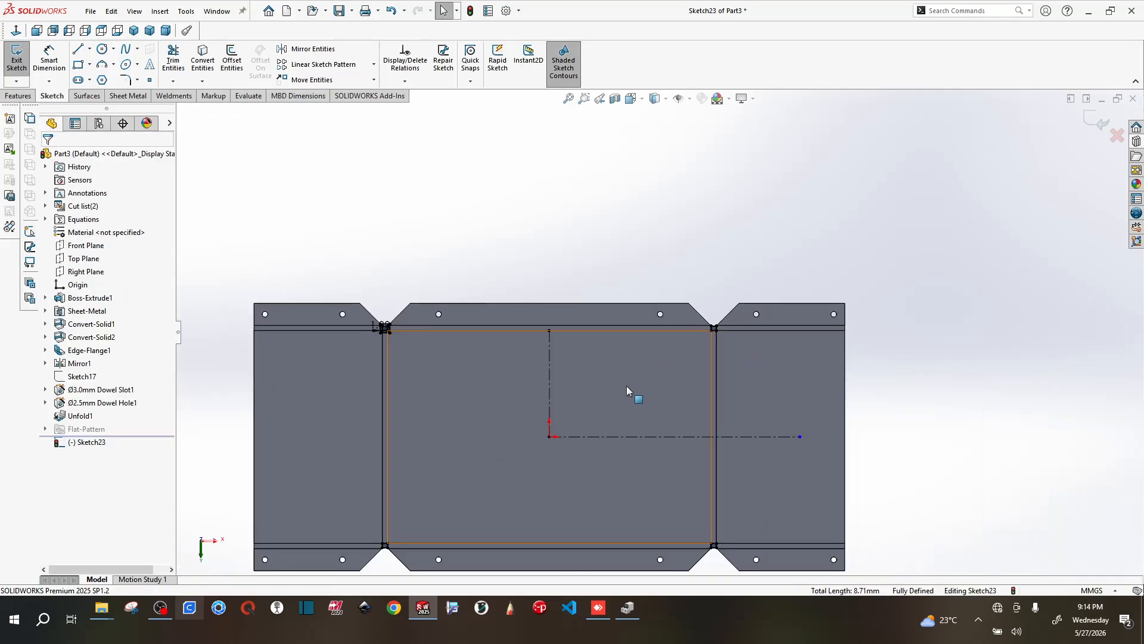
scroll(392, 561, down, 3)
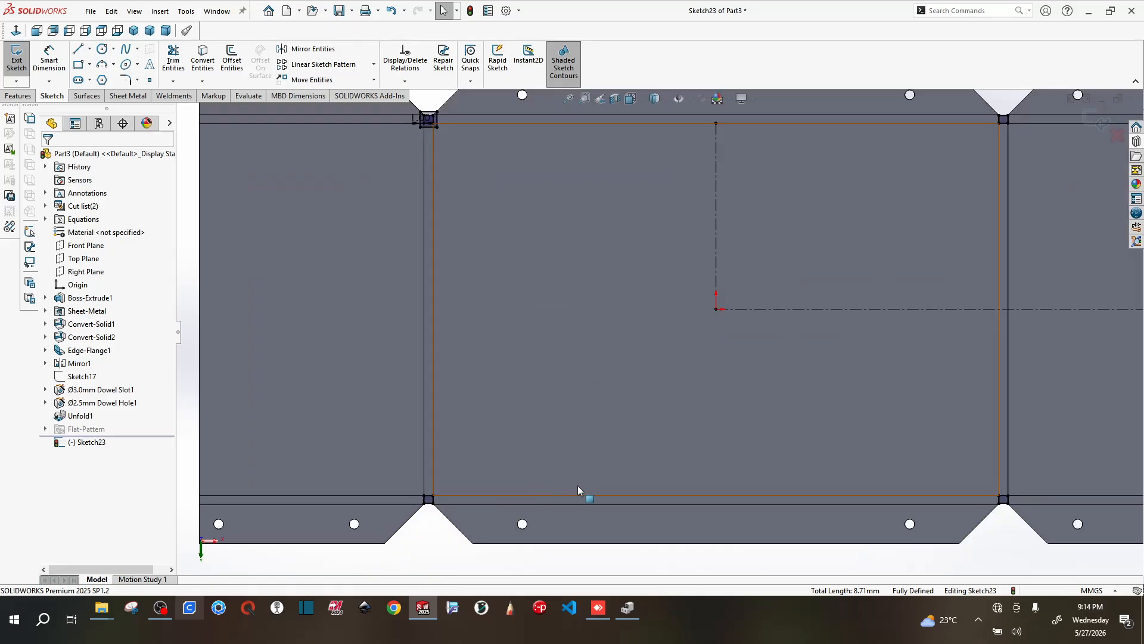
scroll(578, 485, up, 3)
scroll(455, 477, down, 2)
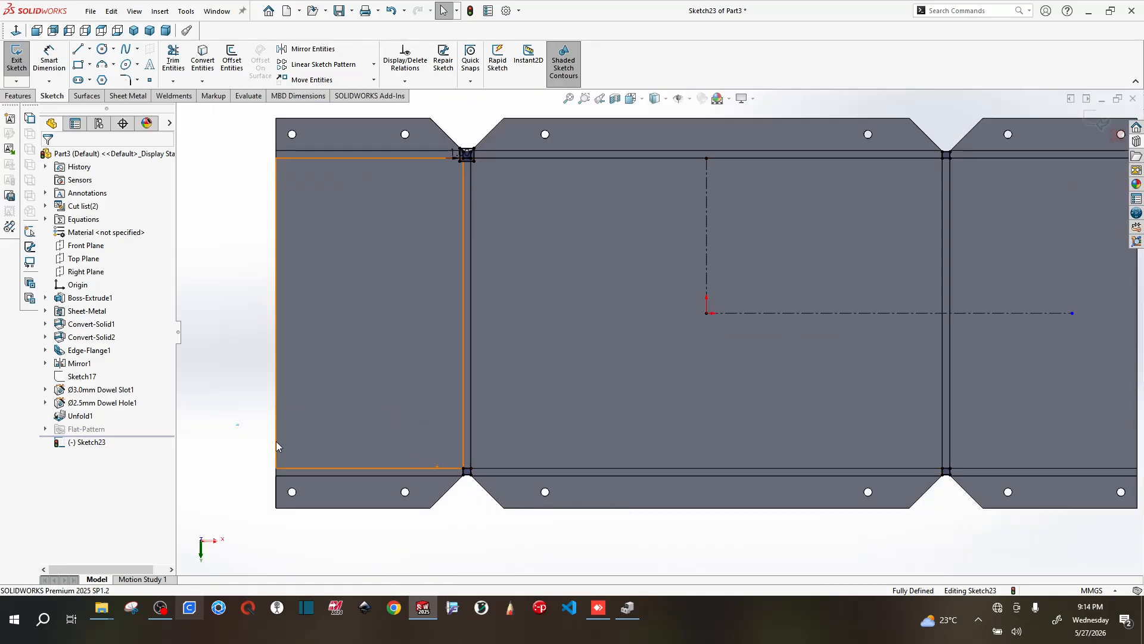
drag(236, 423, 1131, 527)
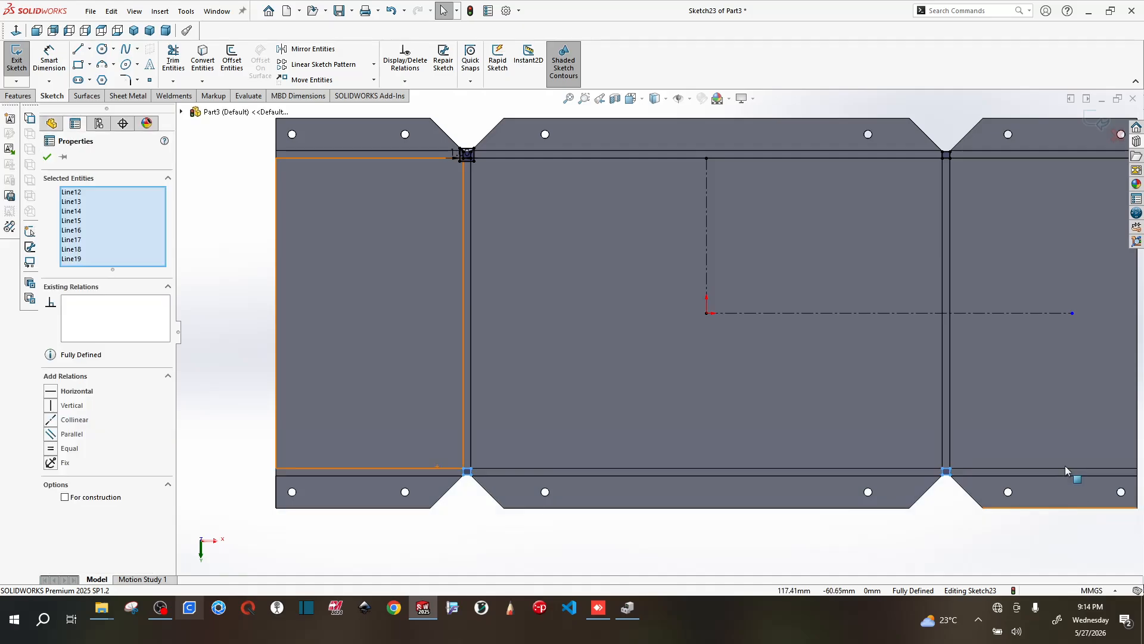
click(233, 62)
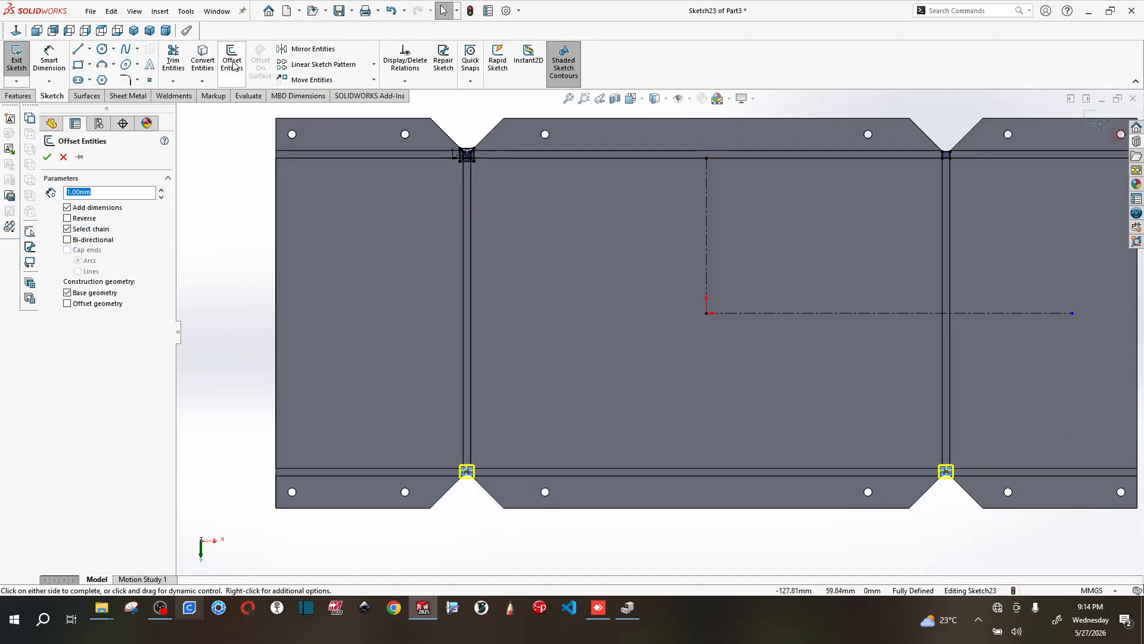
click(47, 158)
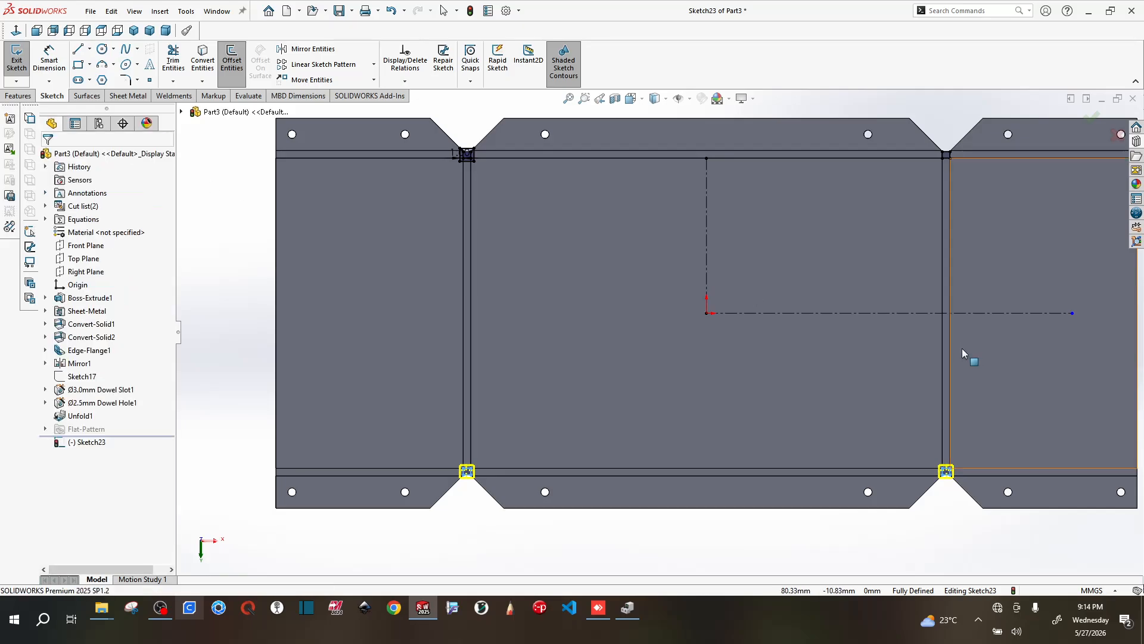
- Offset the upper-right corner rectangle outward by 1 mm, with its base rectangle as construction geometry
scroll(950, 342, up, 4)
scroll(800, 223, down, 3)
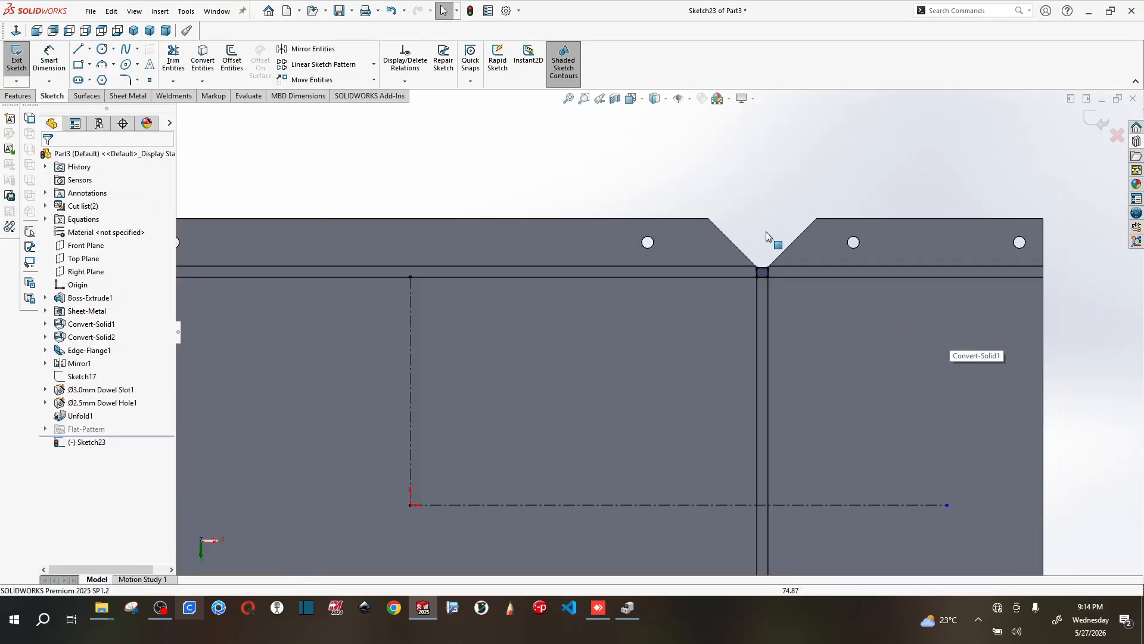
drag(700, 171, 833, 303)
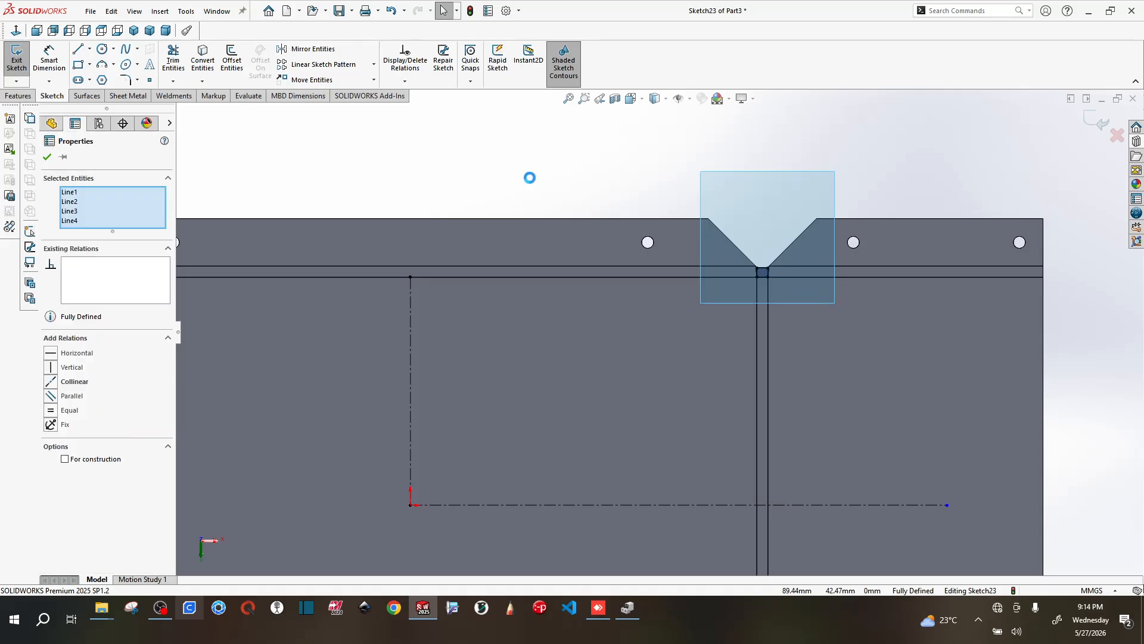
click(229, 59)
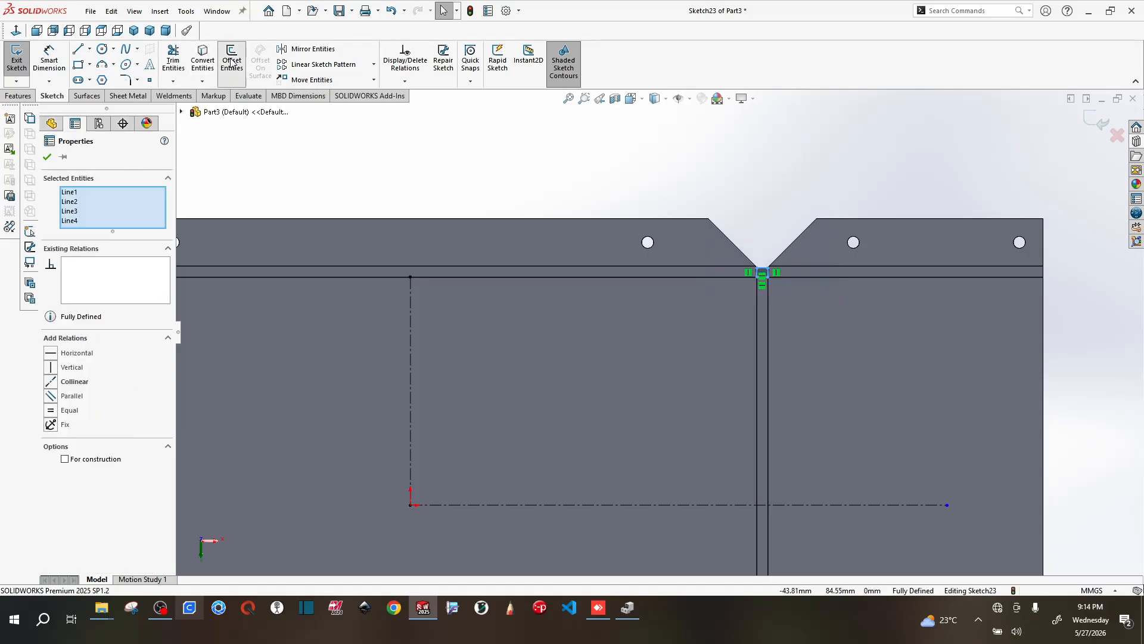
click(47, 156)
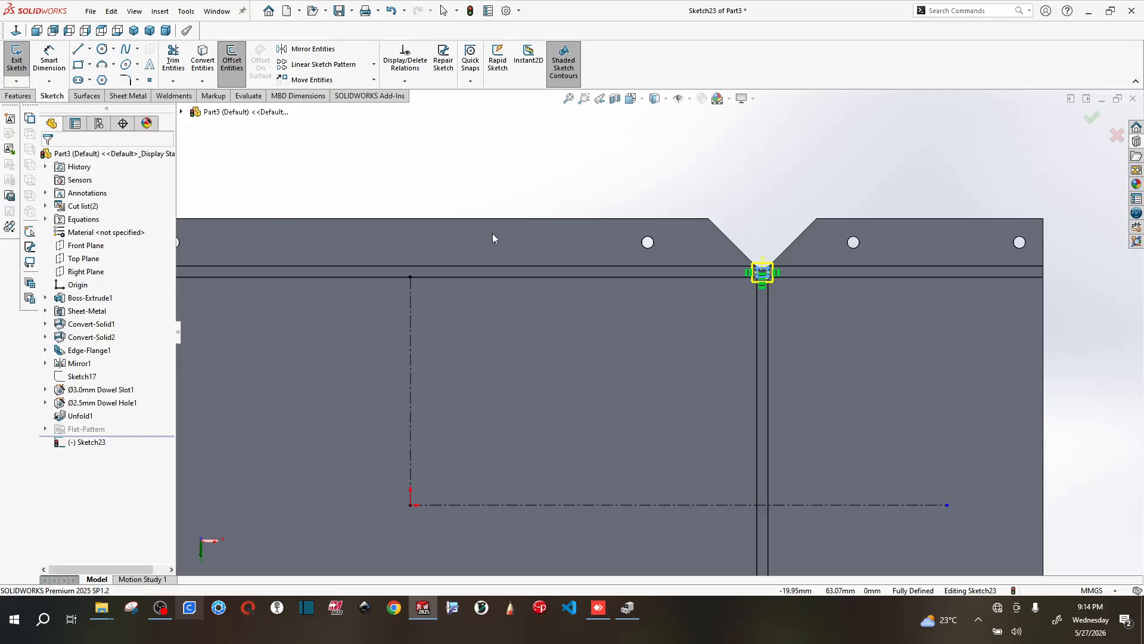
- Cut-extrude the four offset corner rectangles through the unfolded sheet as a blind cut linked to the sheet thickness
scroll(657, 330, up, 2)
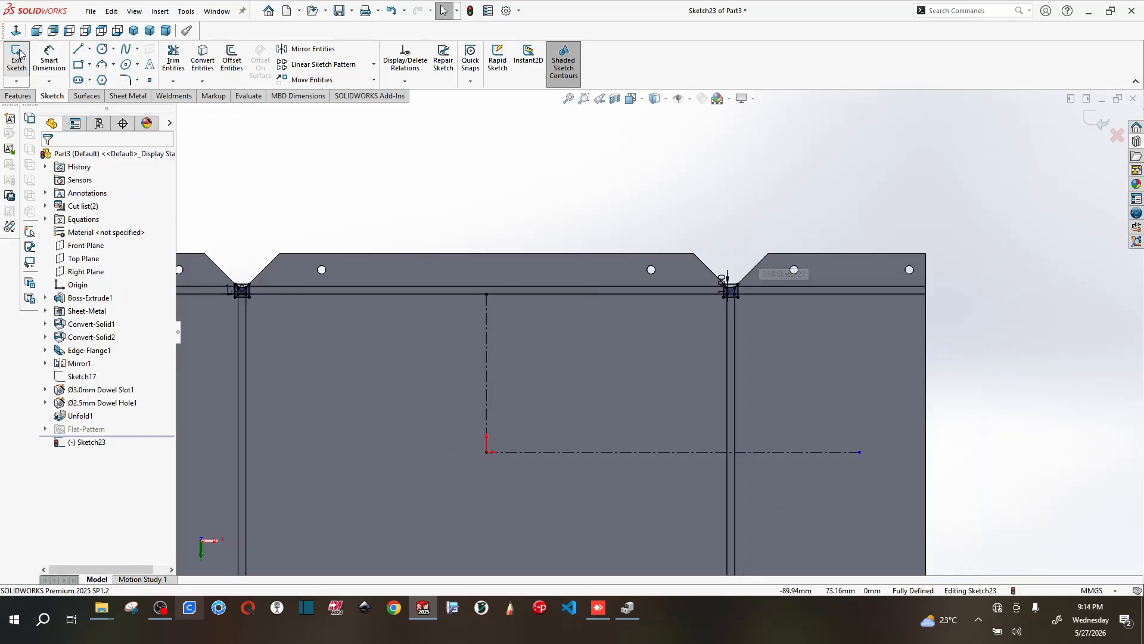
click(18, 95)
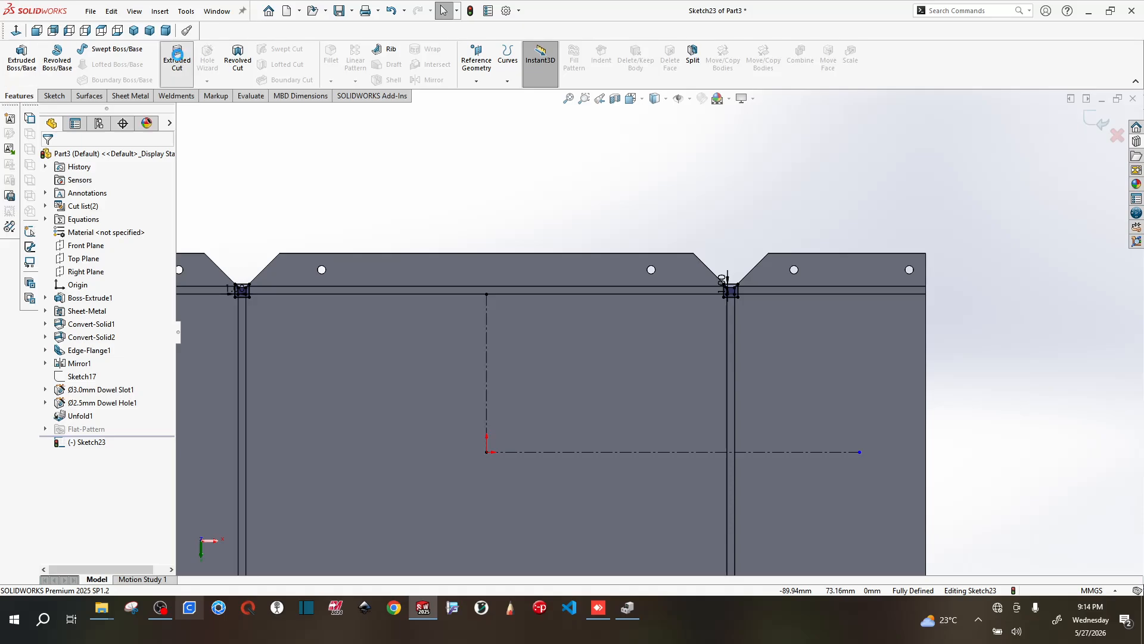
click(177, 54)
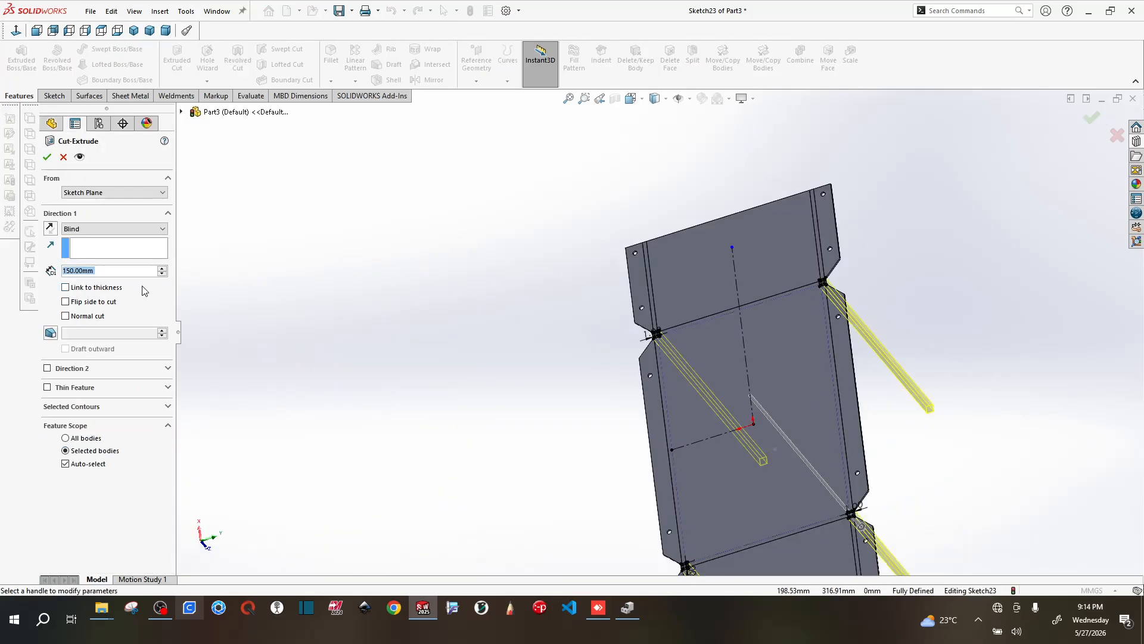
click(66, 287)
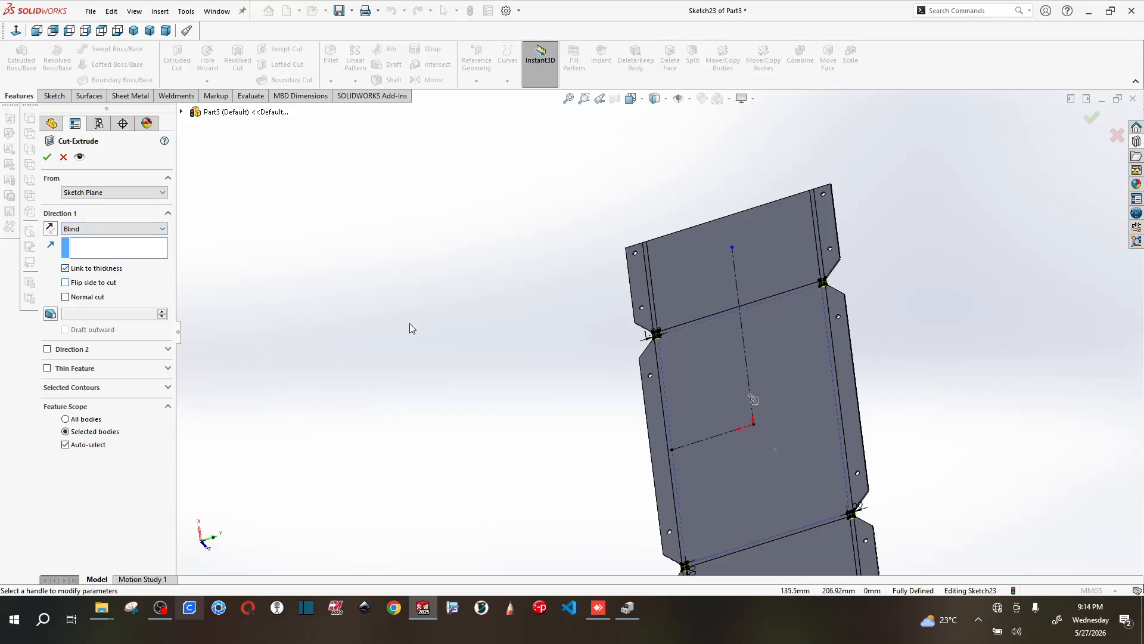
scroll(848, 278, down, 5)
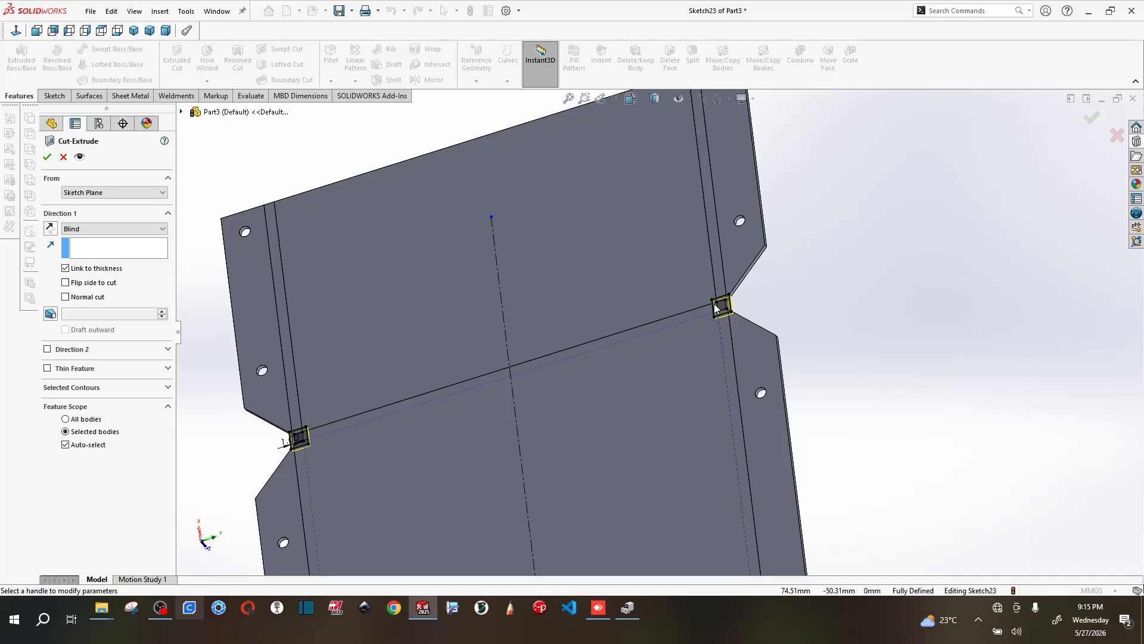
scroll(717, 307, down, 2)
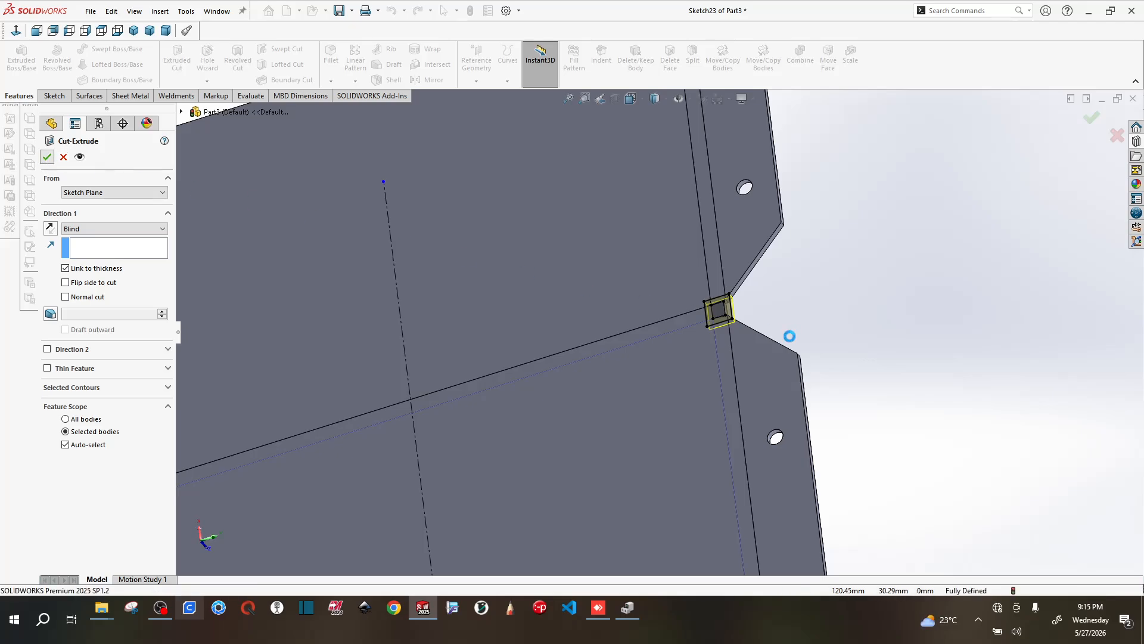
key(Return)
- Fold all collected bends back up, keeping the large central face fixed
key(f)
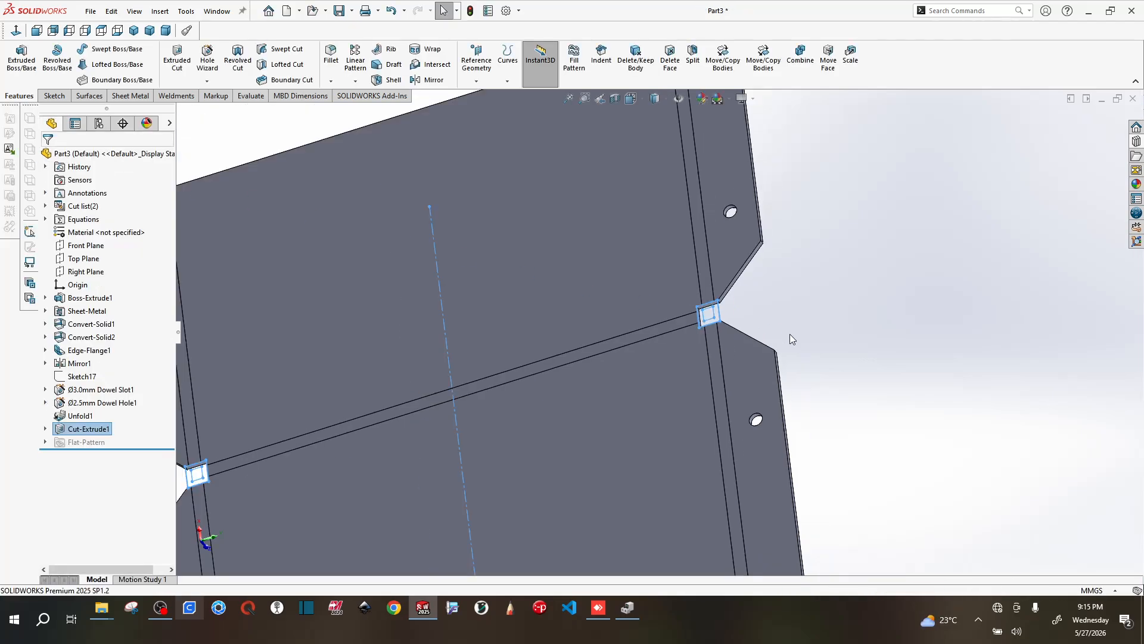
middle_drag(794, 406, 801, 259)
middle_drag(665, 269, 715, 295)
scroll(731, 289, up, 2)
click(577, 194)
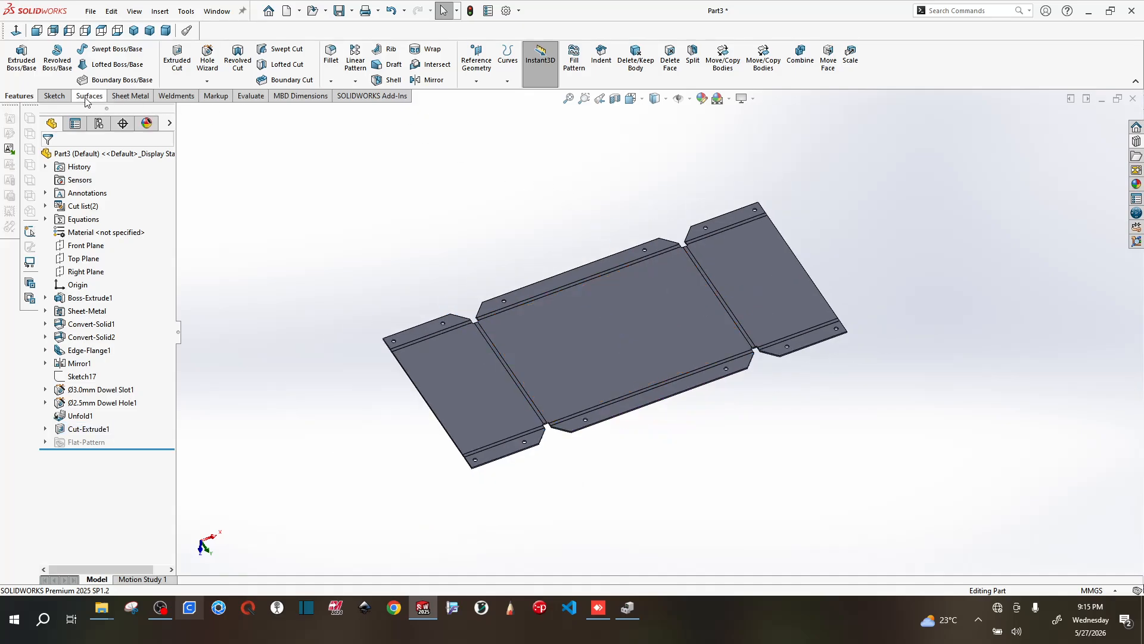
click(129, 96)
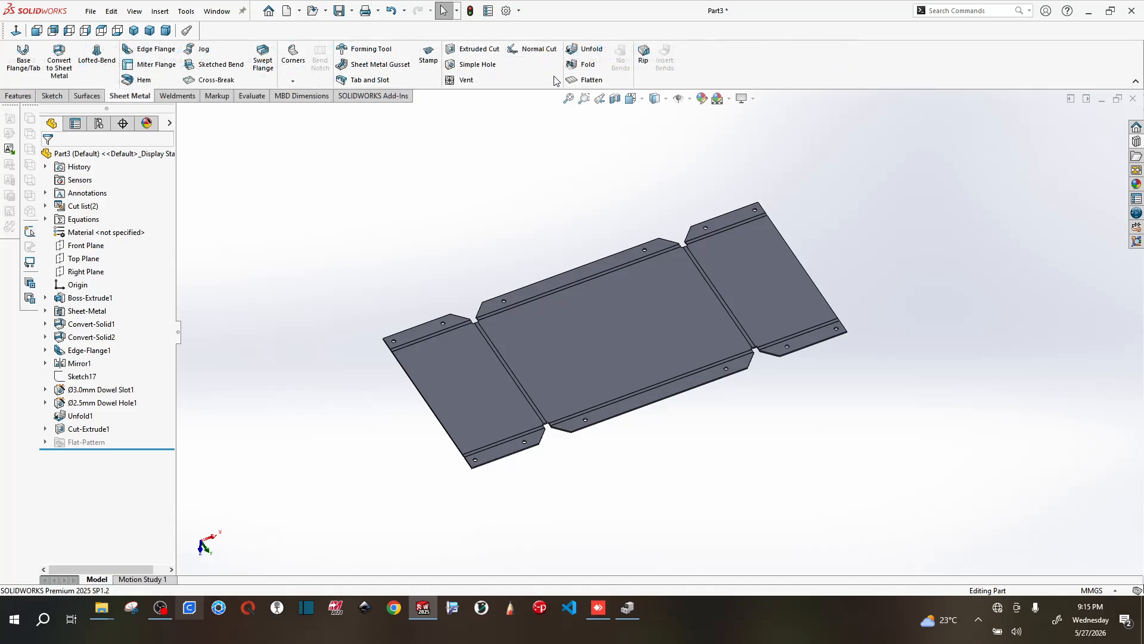
click(587, 66)
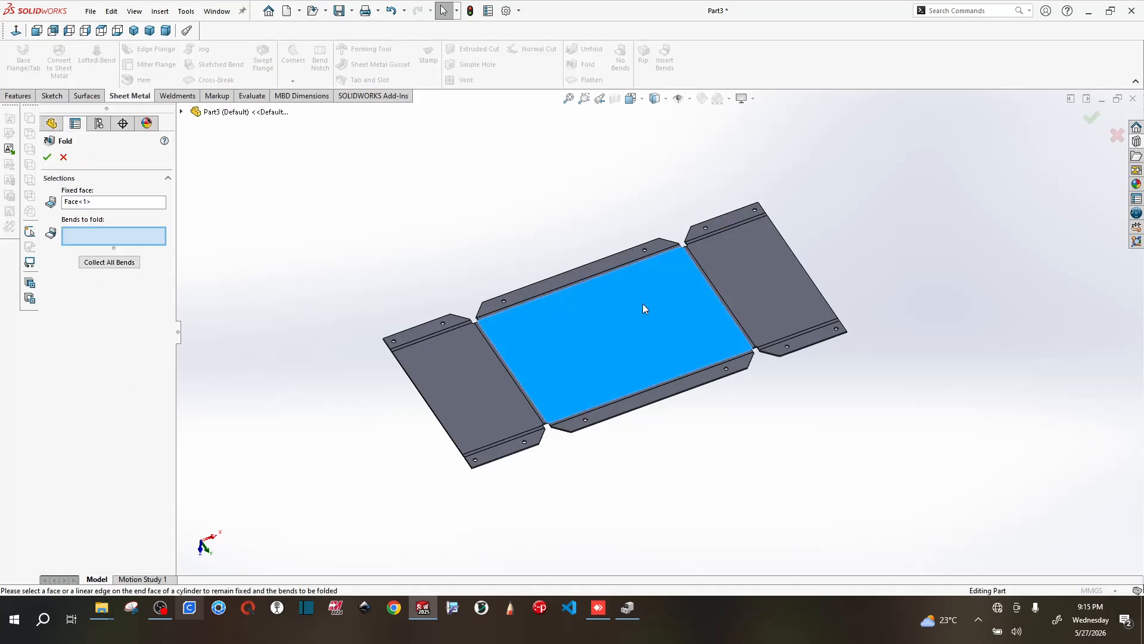
click(105, 262)
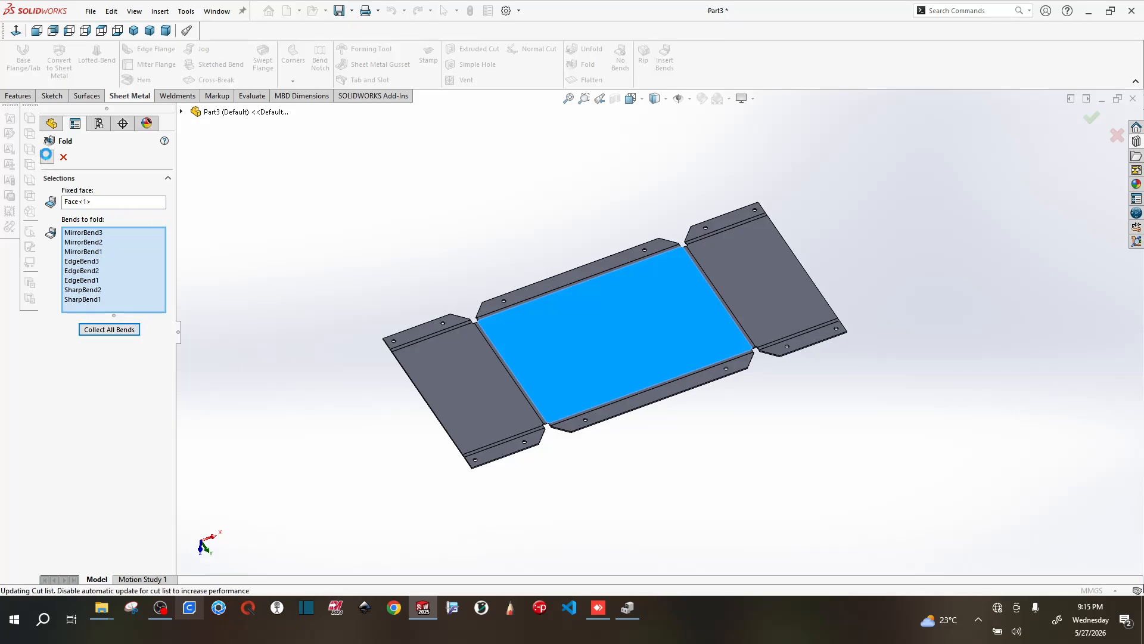
click(46, 155)
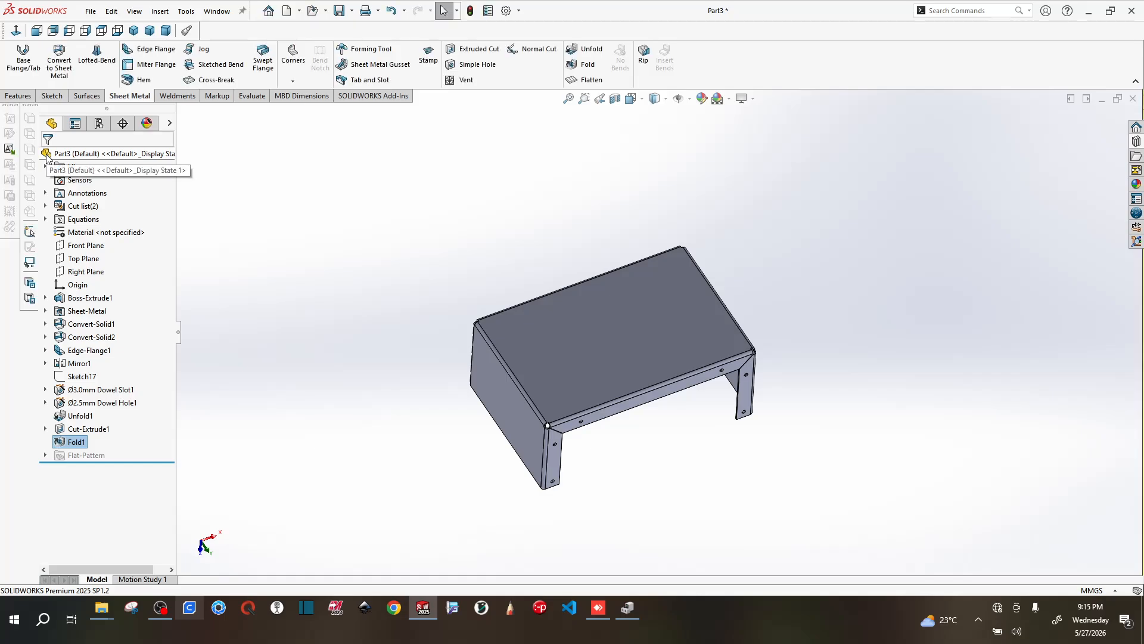
- Examine the relief cuts at the folded cover's corners from outside and from the mitered flange side
scroll(543, 417, down, 5)
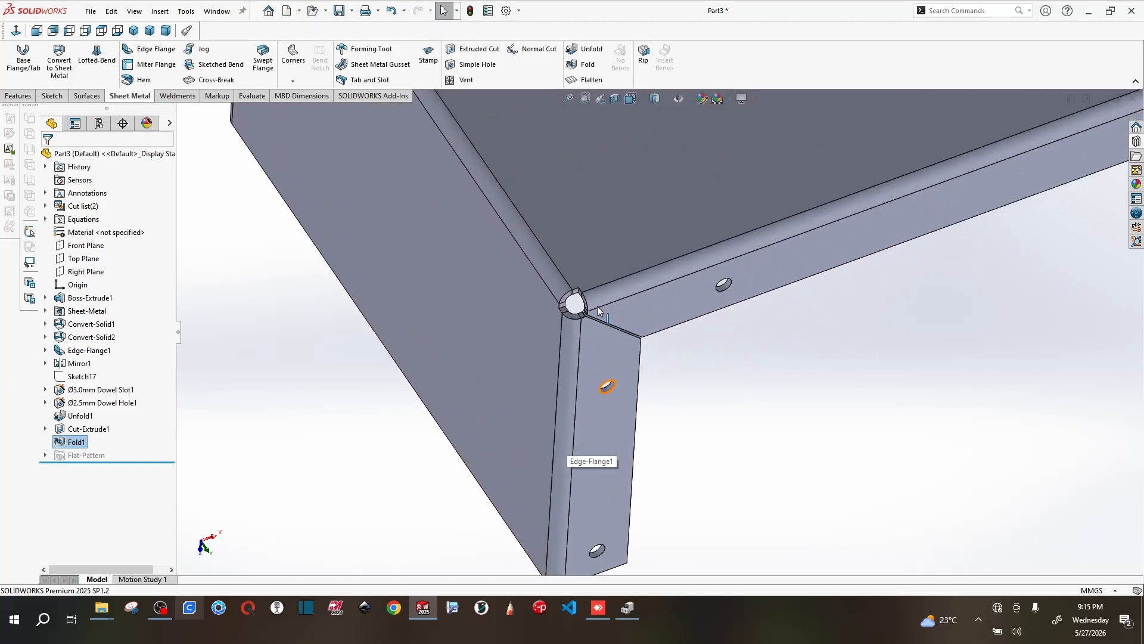
scroll(597, 310, down, 3)
middle_drag(581, 315, 650, 328)
scroll(650, 328, up, 6)
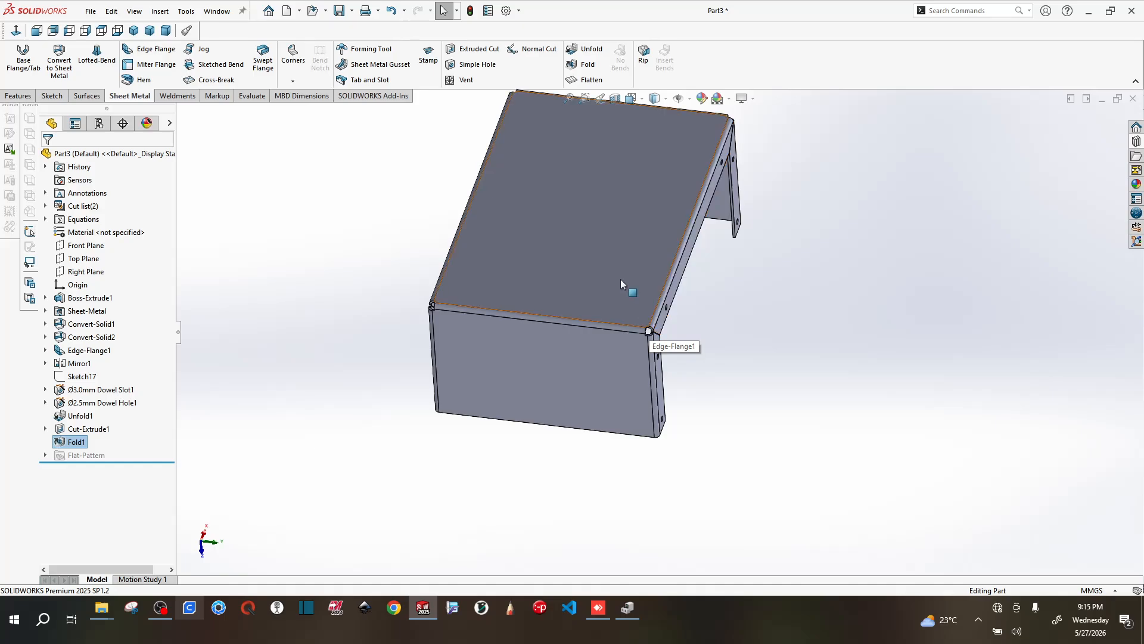
scroll(620, 279, down, 2)
middle_drag(761, 371, 732, 387)
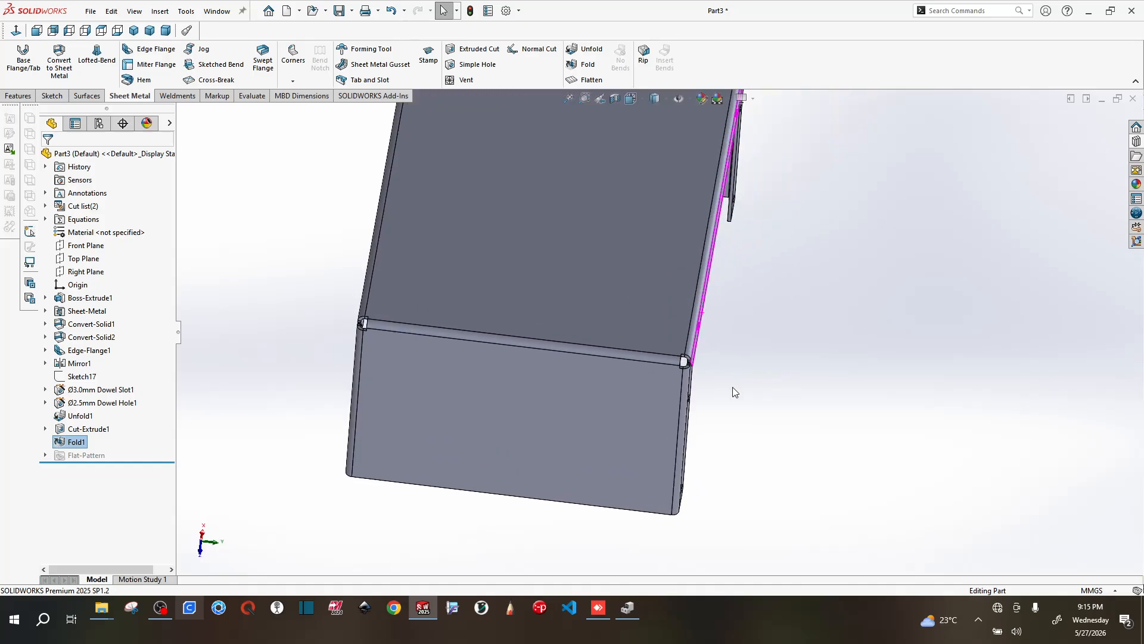
scroll(618, 280, down, 8)
scroll(718, 341, up, 5)
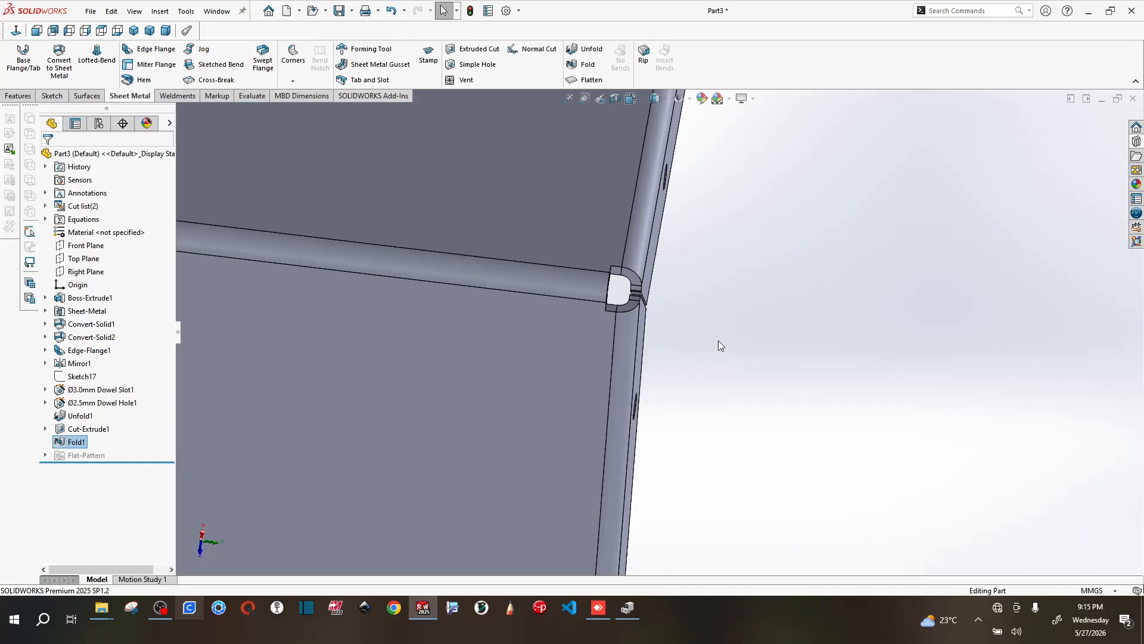
scroll(633, 309, down, 6)
middle_drag(706, 337, 588, 265)
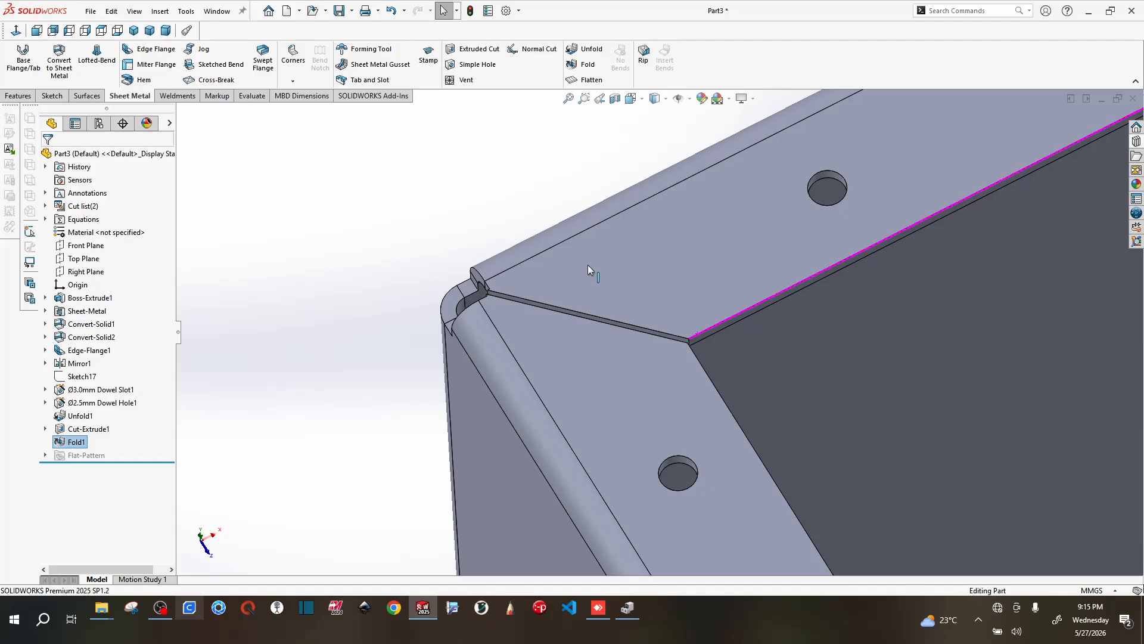
- Examine the corner relief close up where it meets the miter gap between the two folded flanges
scroll(506, 338, up, 4)
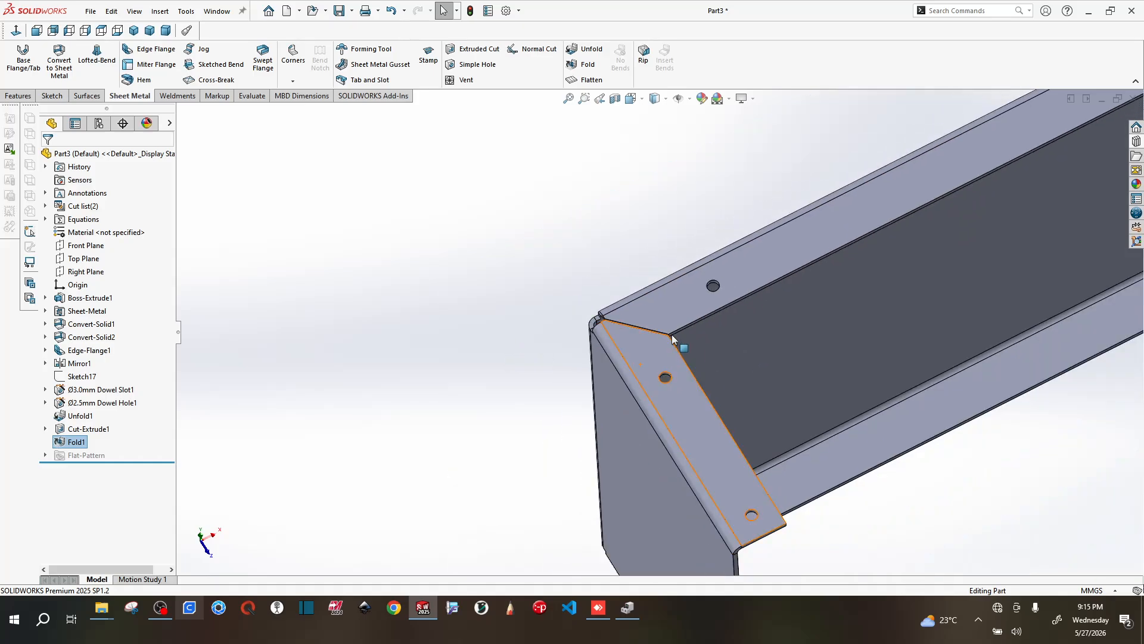
scroll(637, 344, down, 4)
scroll(638, 341, down, 8)
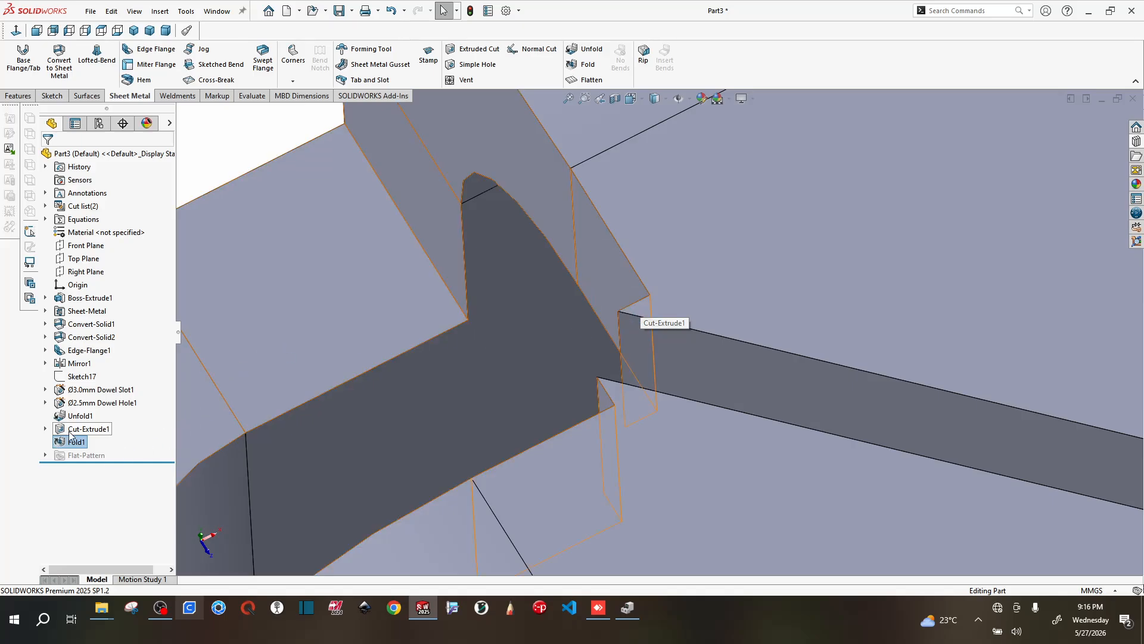
scroll(744, 375, up, 8)
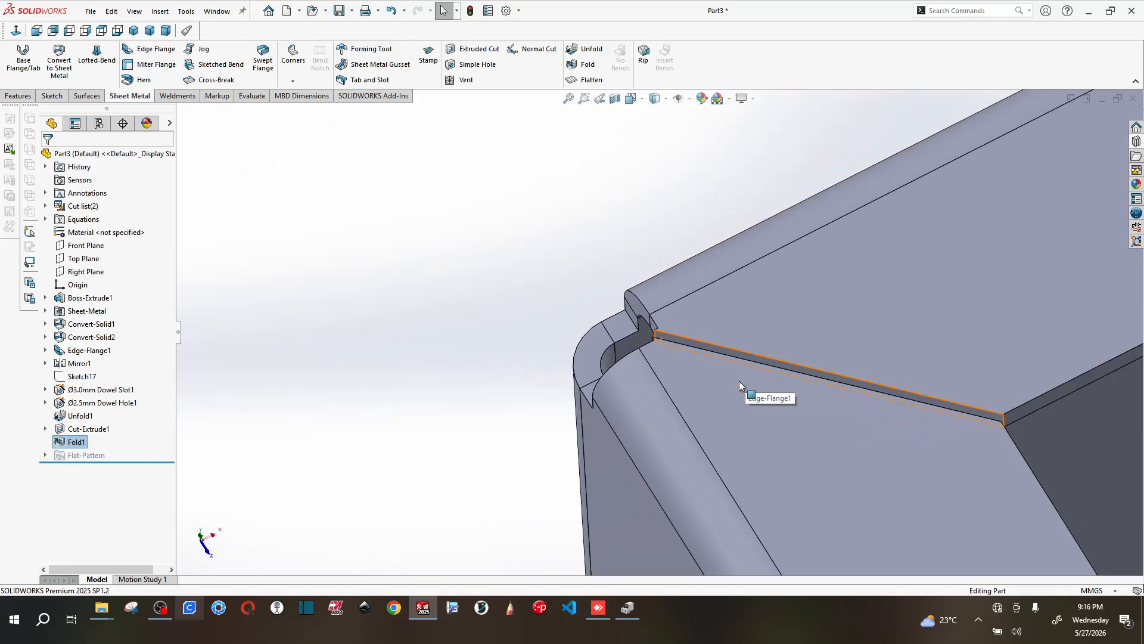
scroll(739, 381, up, 4)
scroll(862, 378, down, 3)
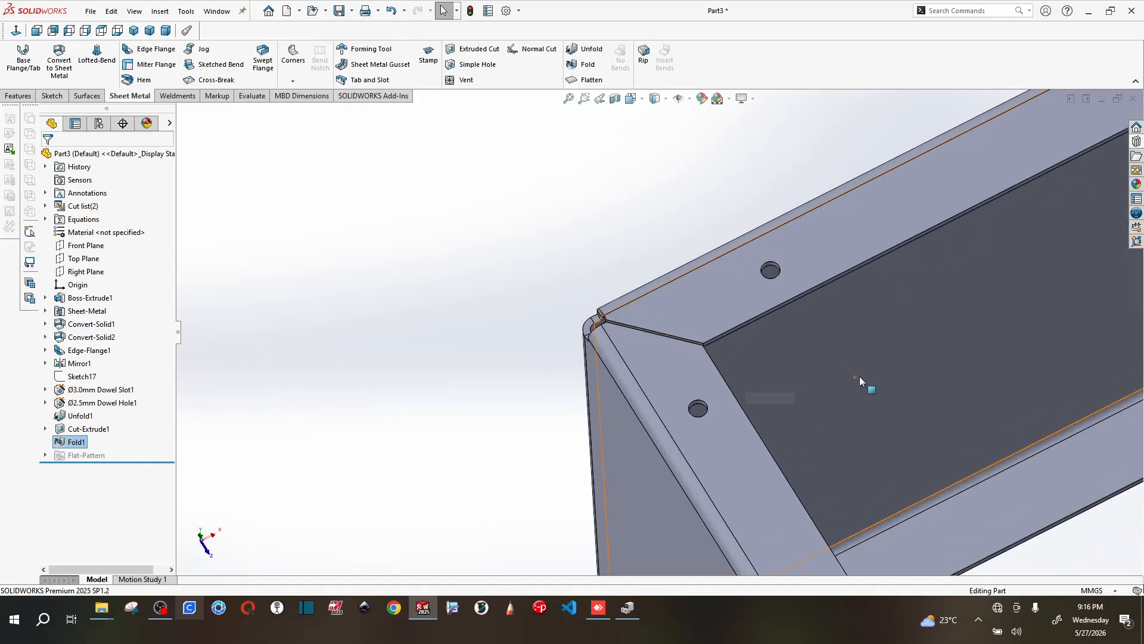
scroll(609, 327, down, 6)
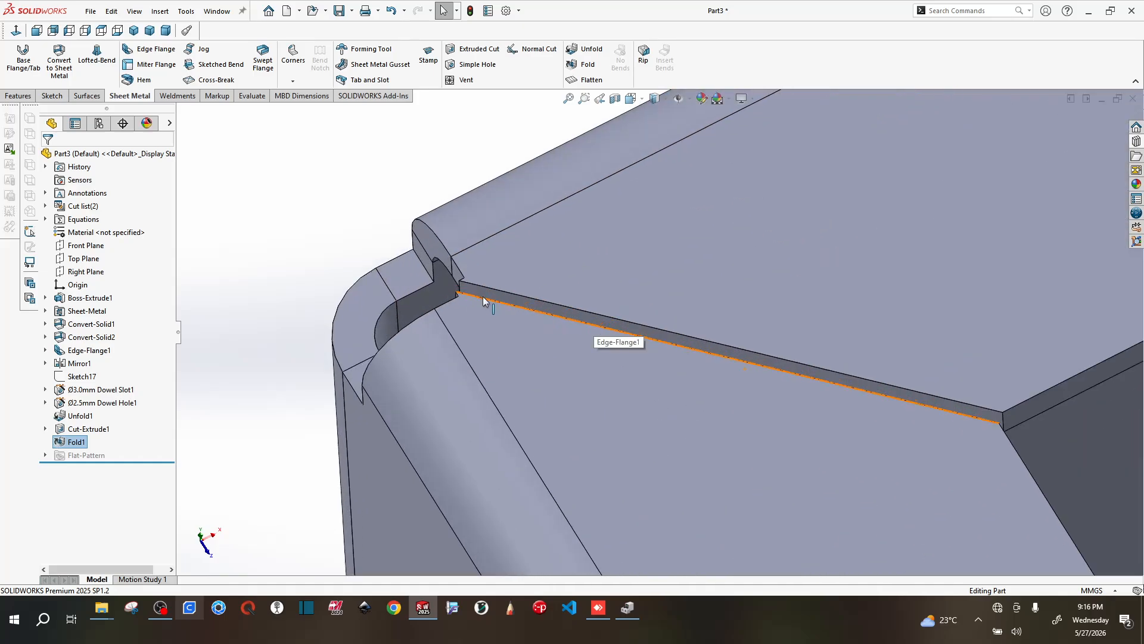
scroll(481, 292, down, 2)
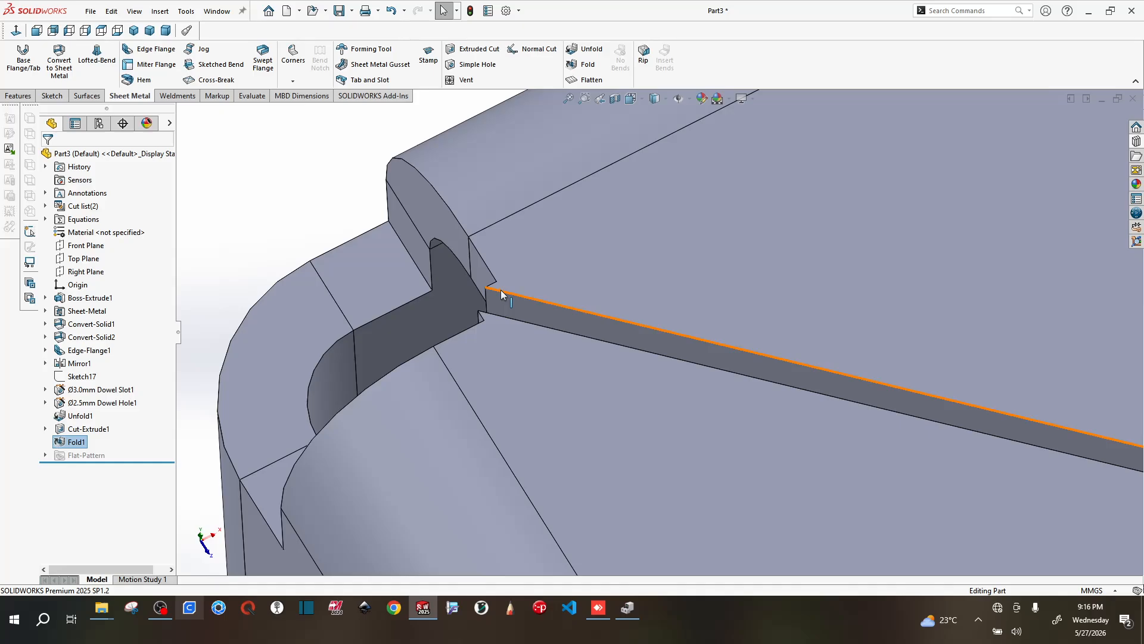
scroll(500, 323, up, 10)
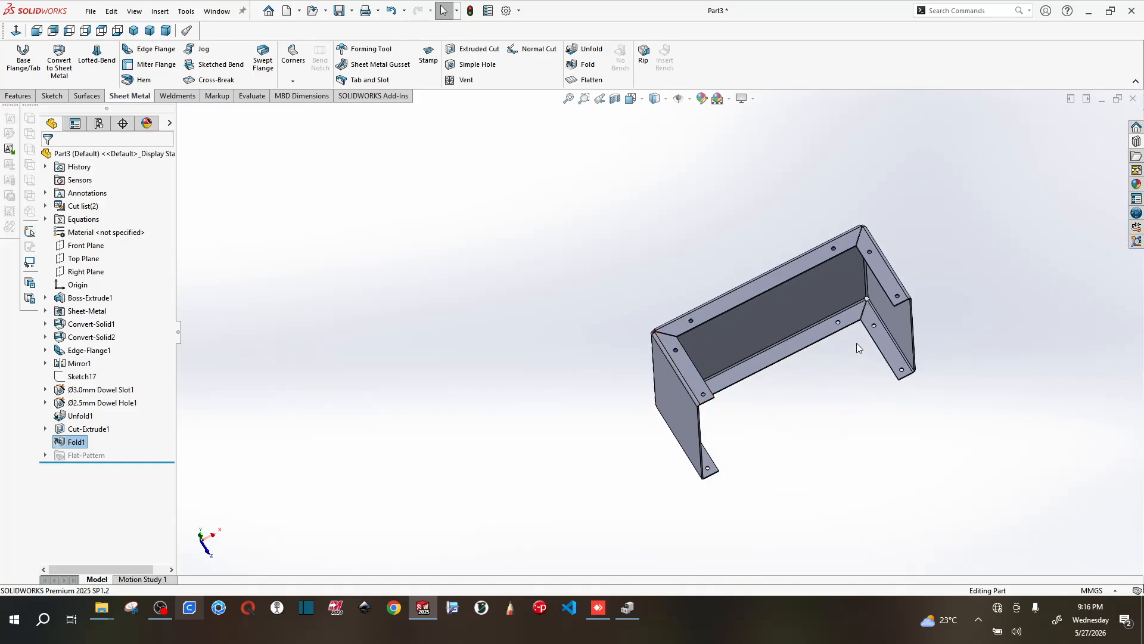
- Show the hidden outer cover body with the dowel slots again from the cut list
middle_drag(858, 350, 935, 449)
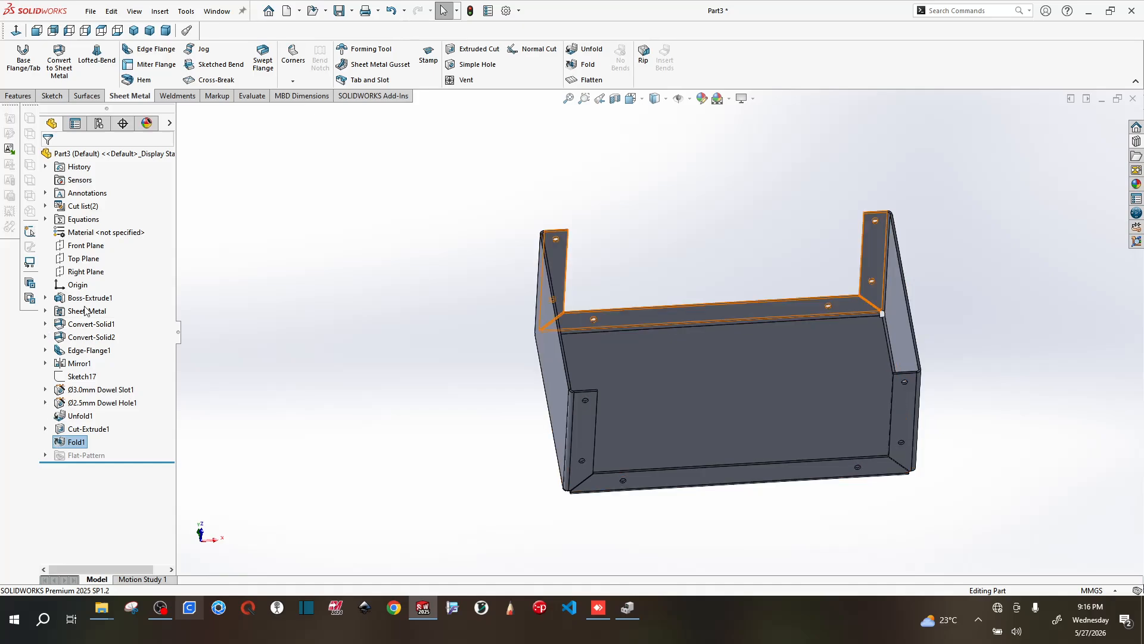
click(45, 206)
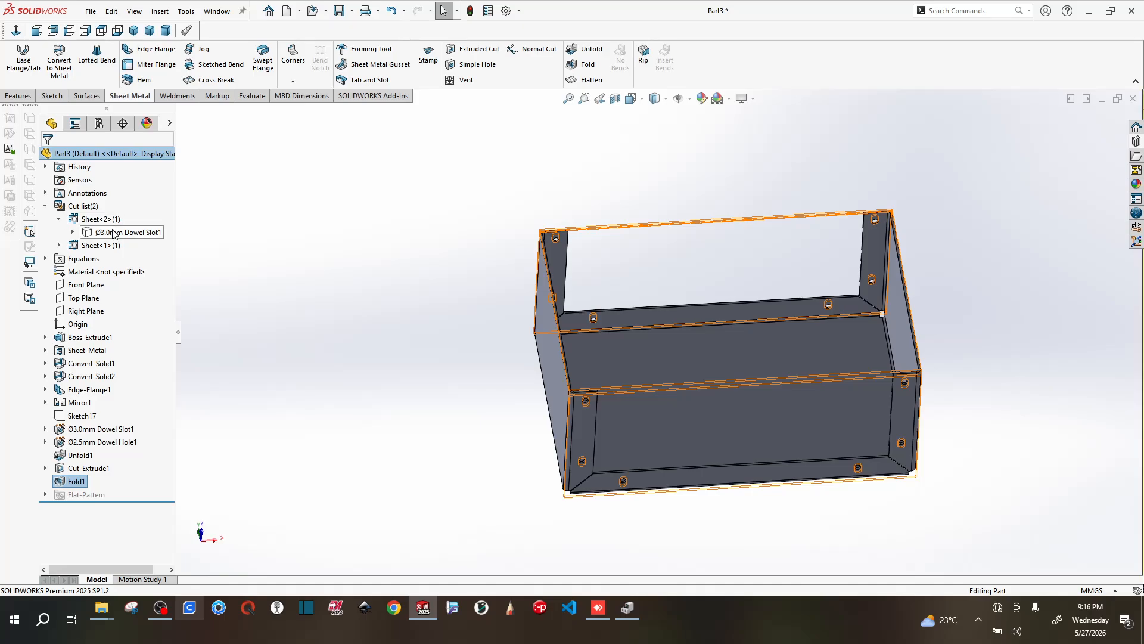
click(114, 232)
click(127, 211)
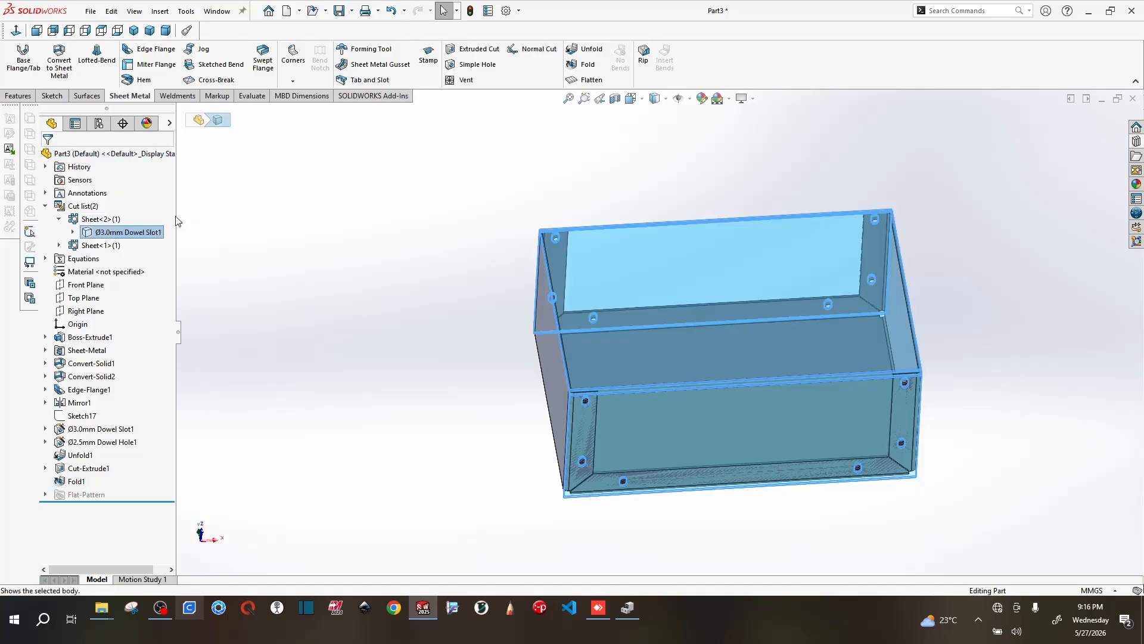
click(492, 440)
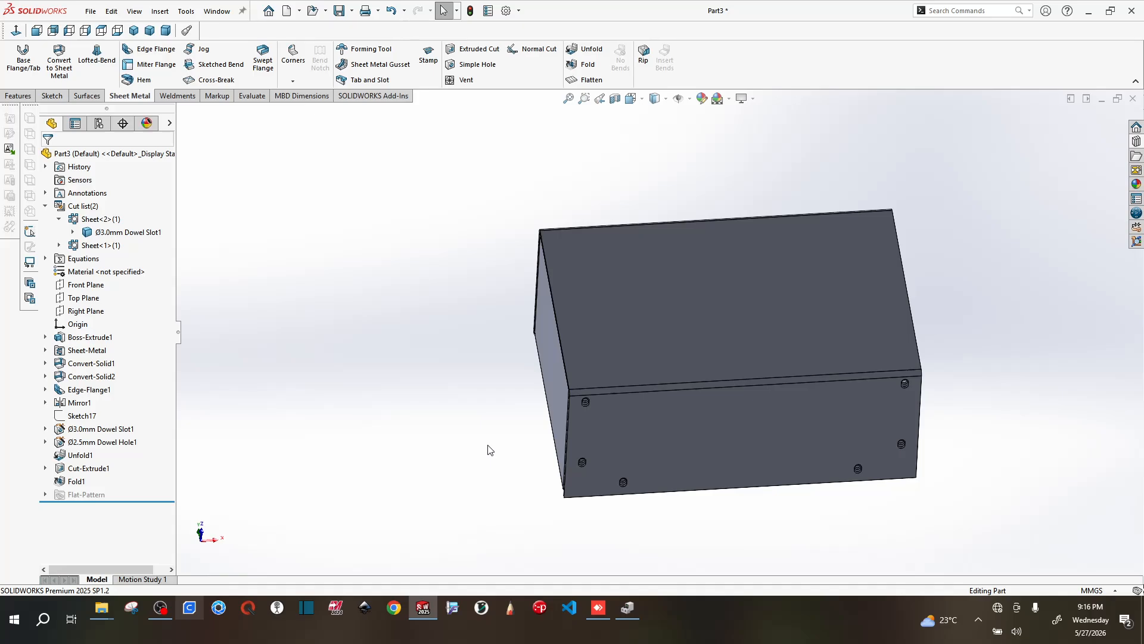
- Start a rounded Break Corner on the two opposite slotted side faces of the outer cover
middle_drag(488, 449, 549, 331)
scroll(739, 432, down, 3)
scroll(739, 432, down, 5)
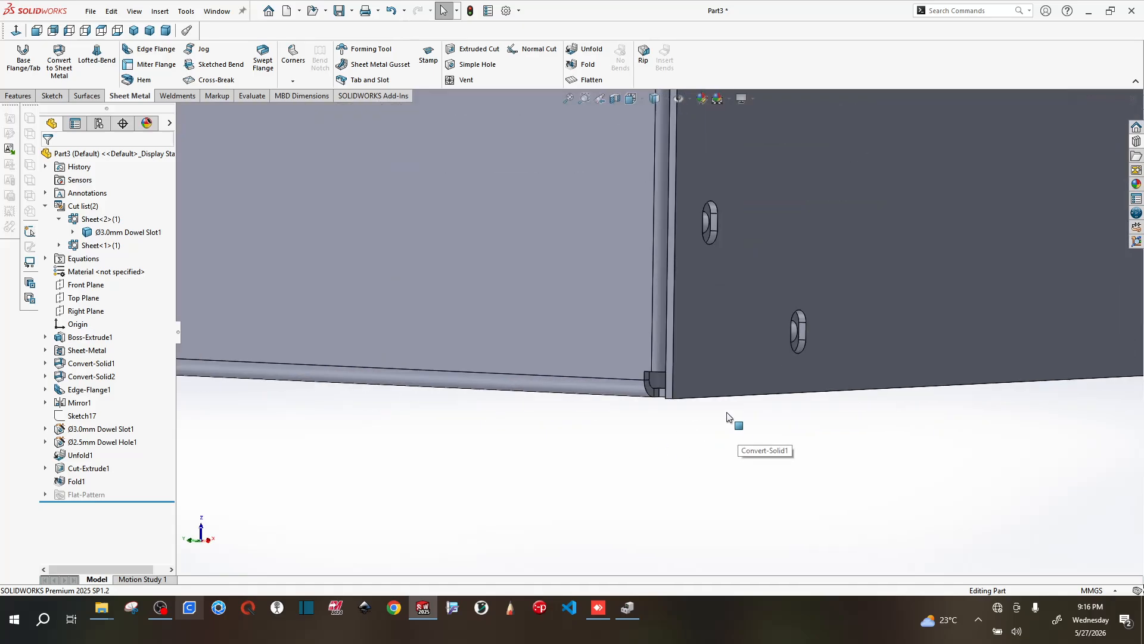
middle_drag(707, 404, 689, 311)
scroll(660, 333, up, 4)
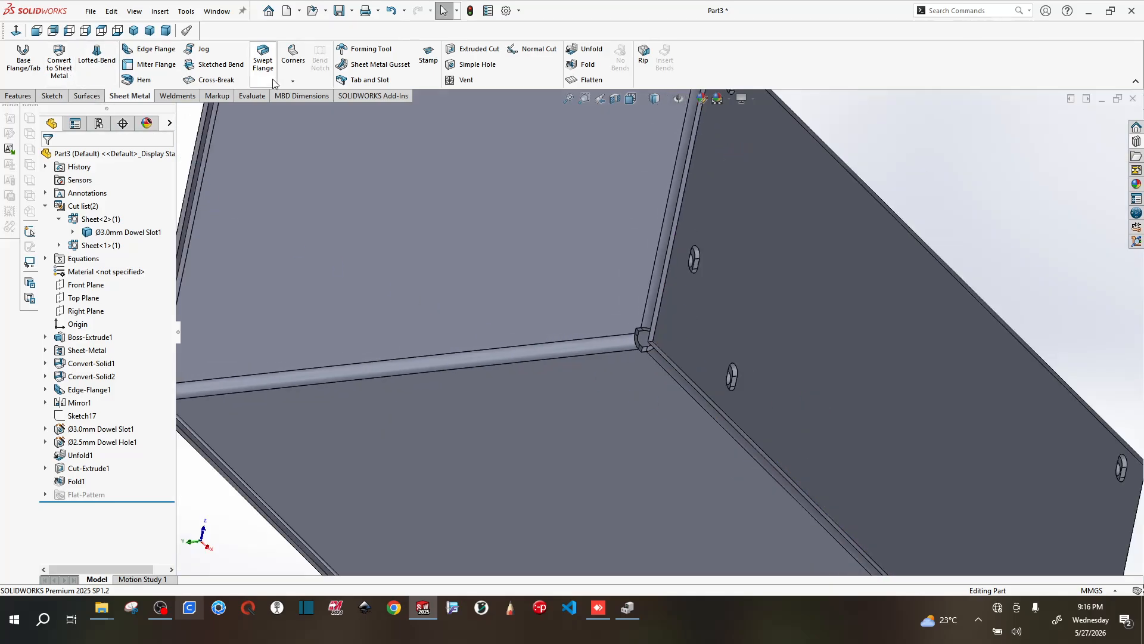
click(294, 82)
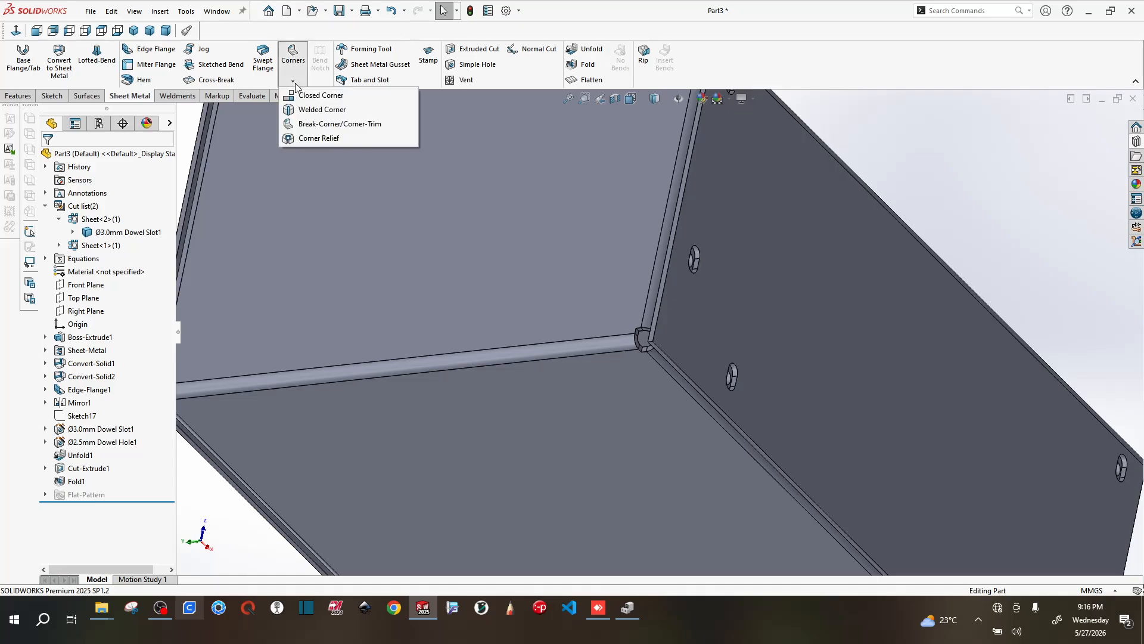
click(352, 124)
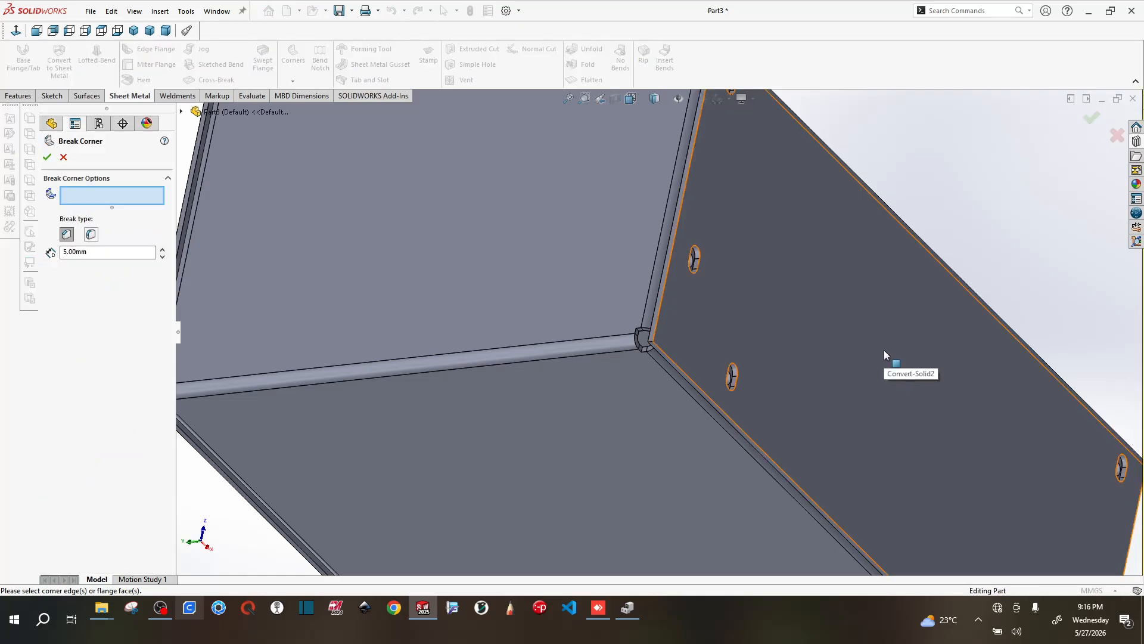
click(884, 351)
scroll(795, 371, up, 3)
scroll(795, 370, up, 1)
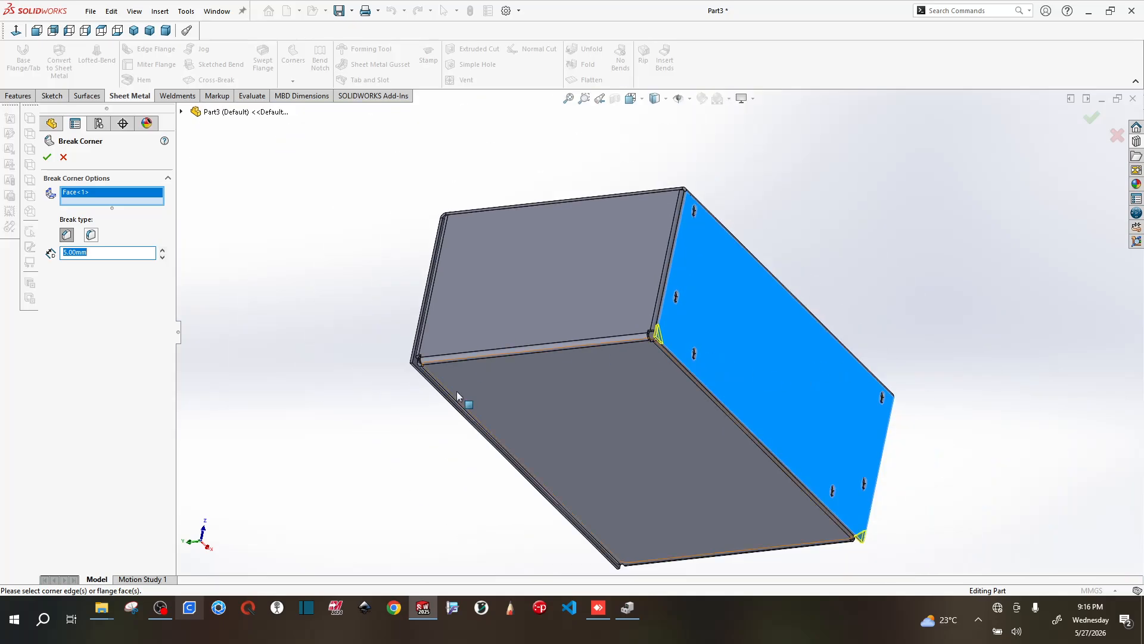
middle_drag(388, 445, 709, 418)
click(740, 399)
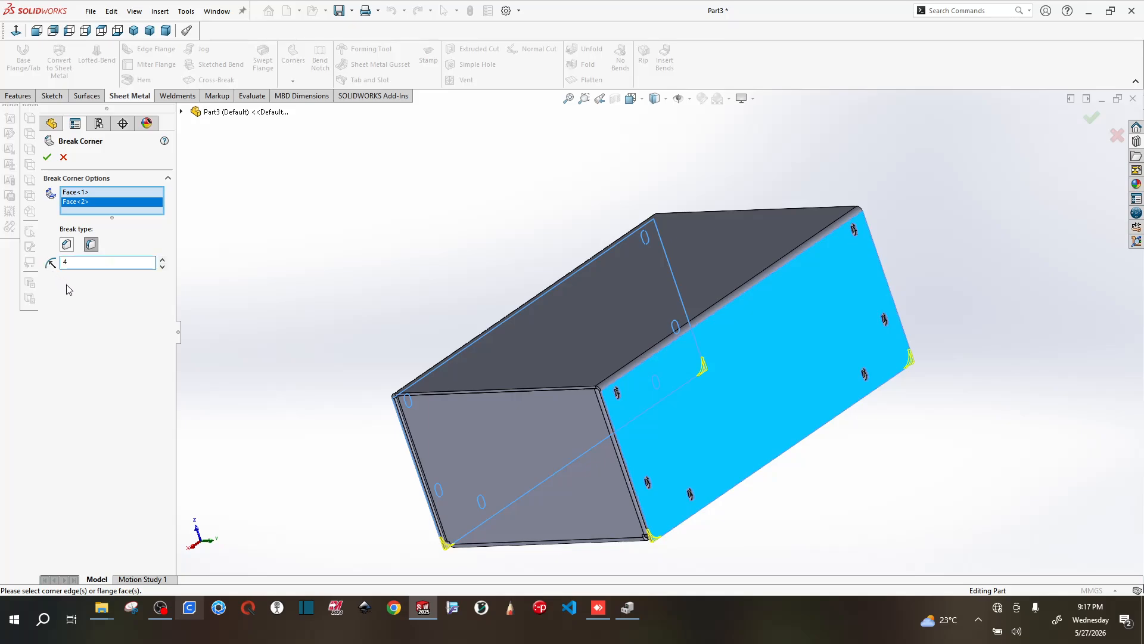
- Try a 4 mm radius for the corner break and check its preview against the corner relief
text(4)
key(Return)
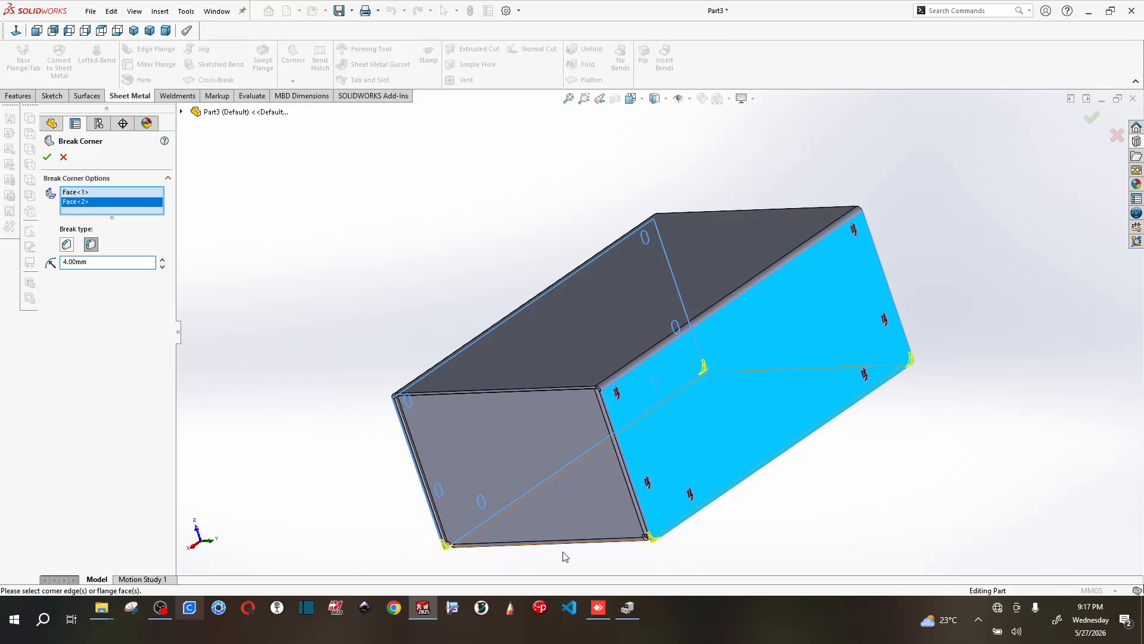
scroll(668, 538, down, 8)
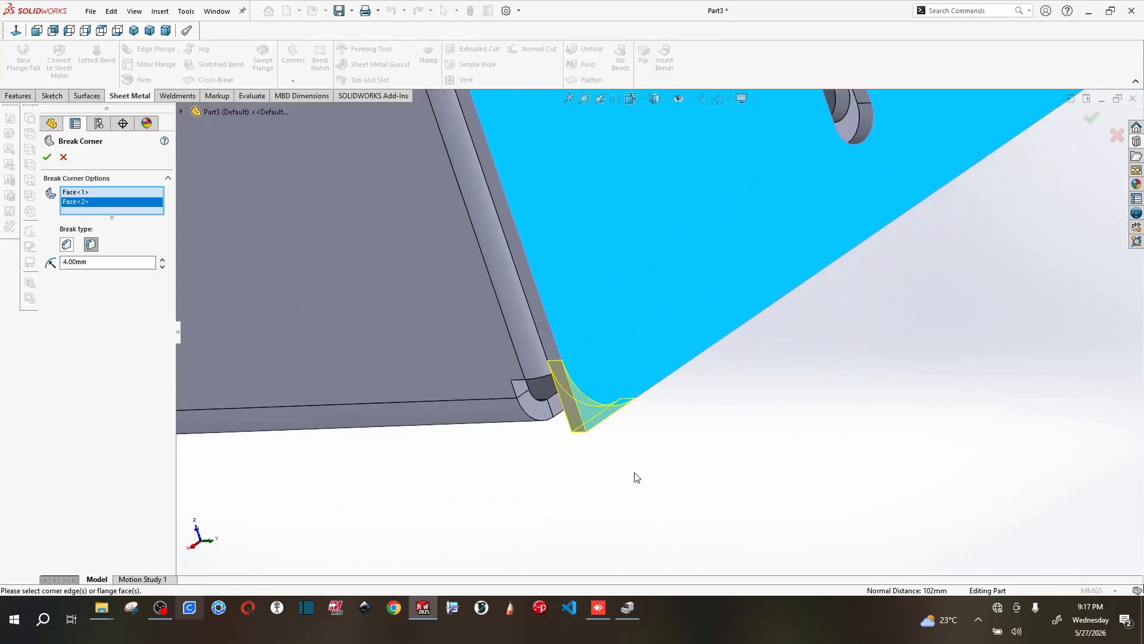
middle_drag(619, 462, 422, 368)
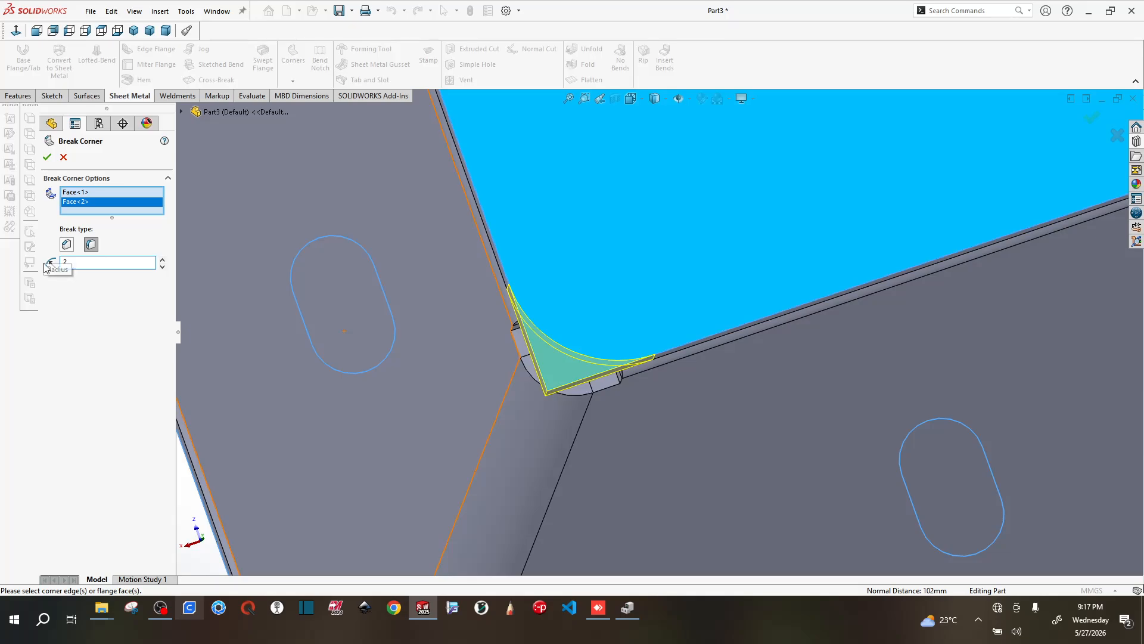
- Set the corner break radius to 2 mm, check the preview at a lower corner and apply the feature
text(2)
key(Return)
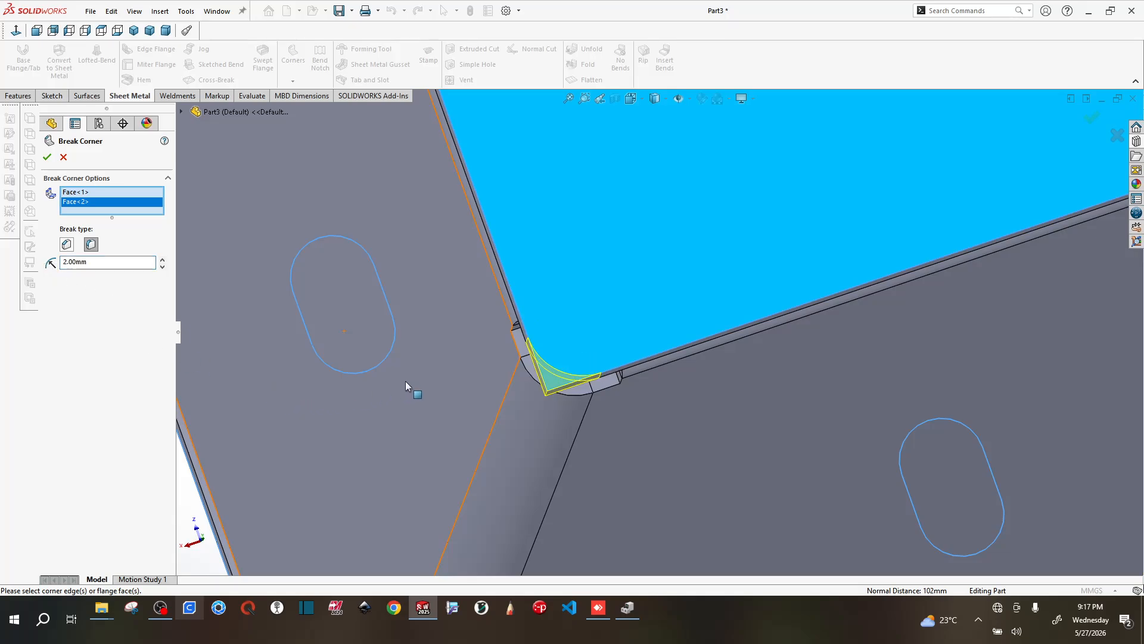
middle_drag(405, 381, 460, 423)
scroll(495, 398, up, 2)
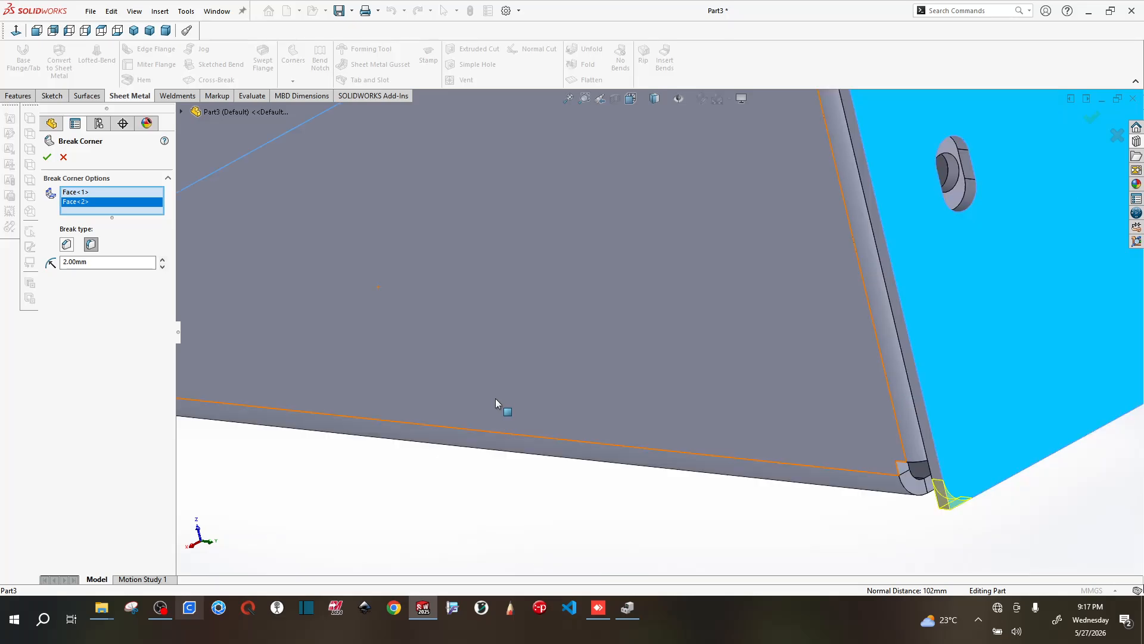
scroll(495, 398, up, 3)
scroll(792, 425, down, 5)
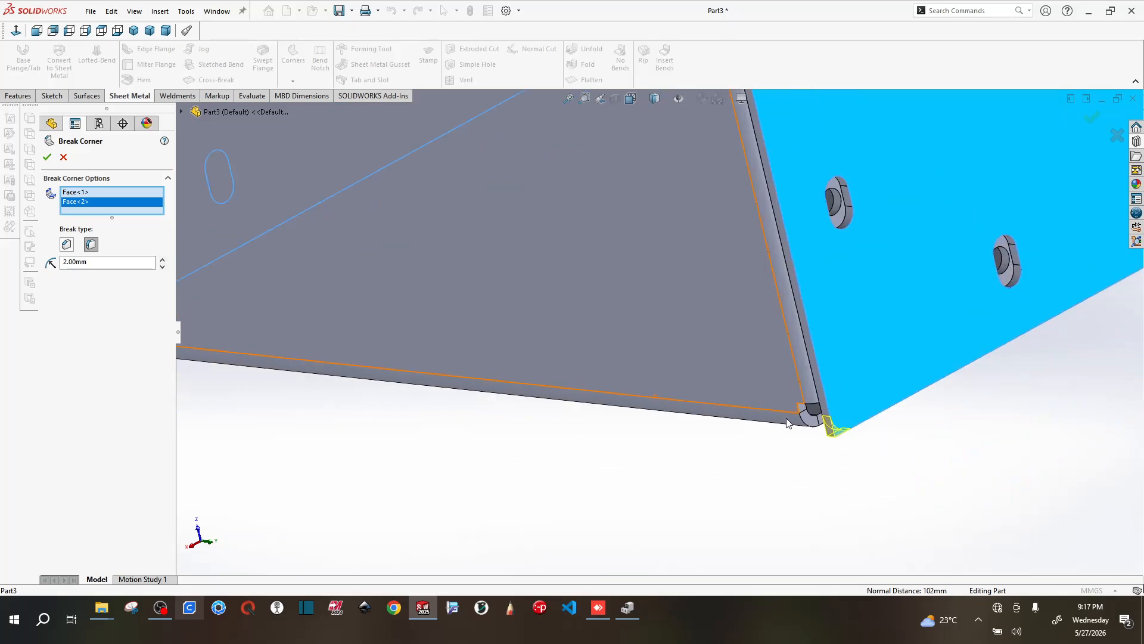
click(47, 157)
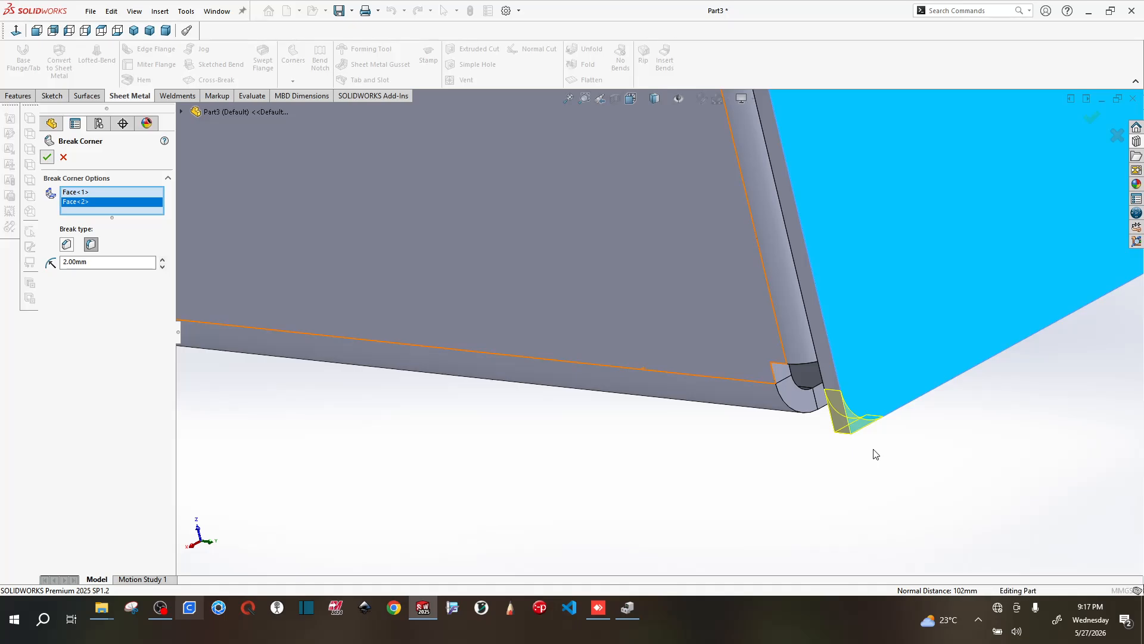
- Examine the rounded cover corners beside the relief cuts and the closed enclosure from the sides and underneath
middle_drag(864, 420, 940, 412)
scroll(835, 400, down, 5)
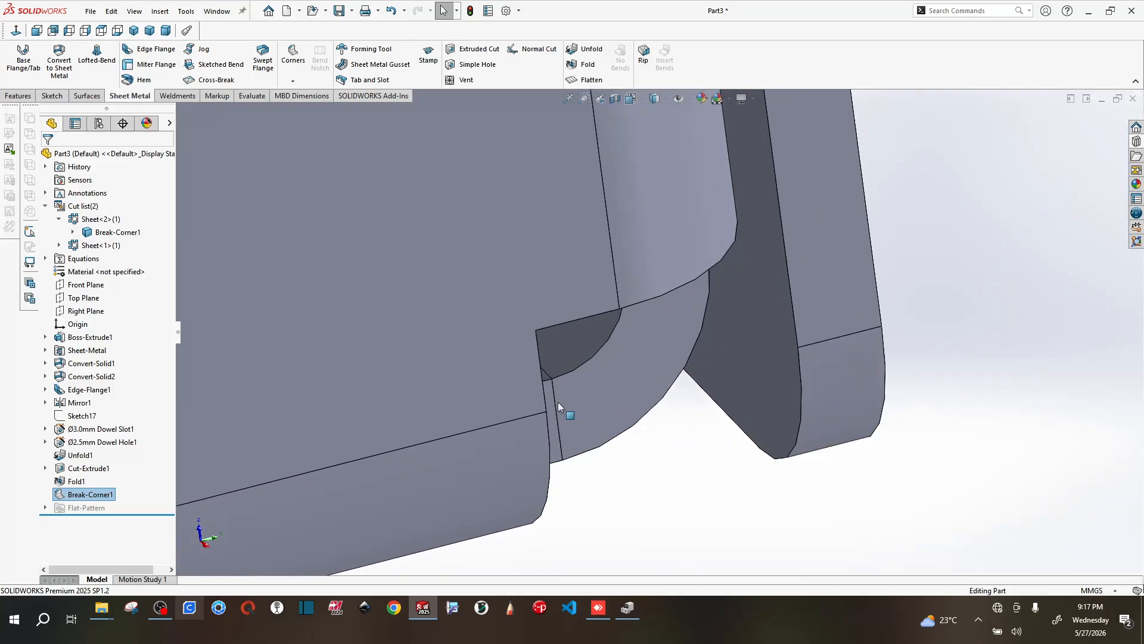
scroll(764, 406, up, 5)
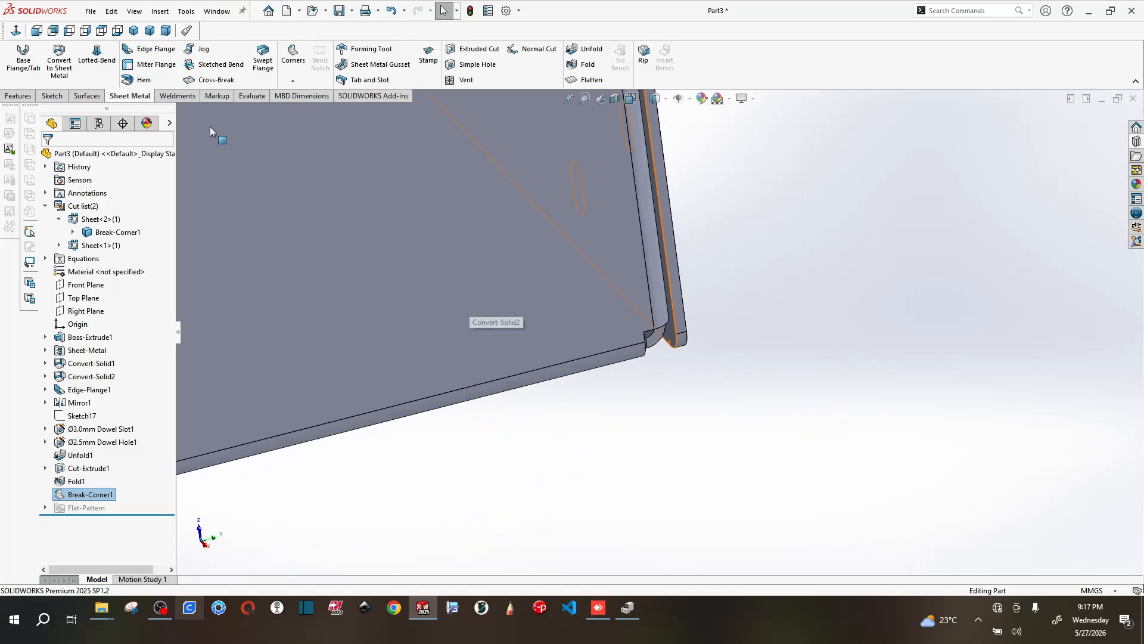
click(101, 30)
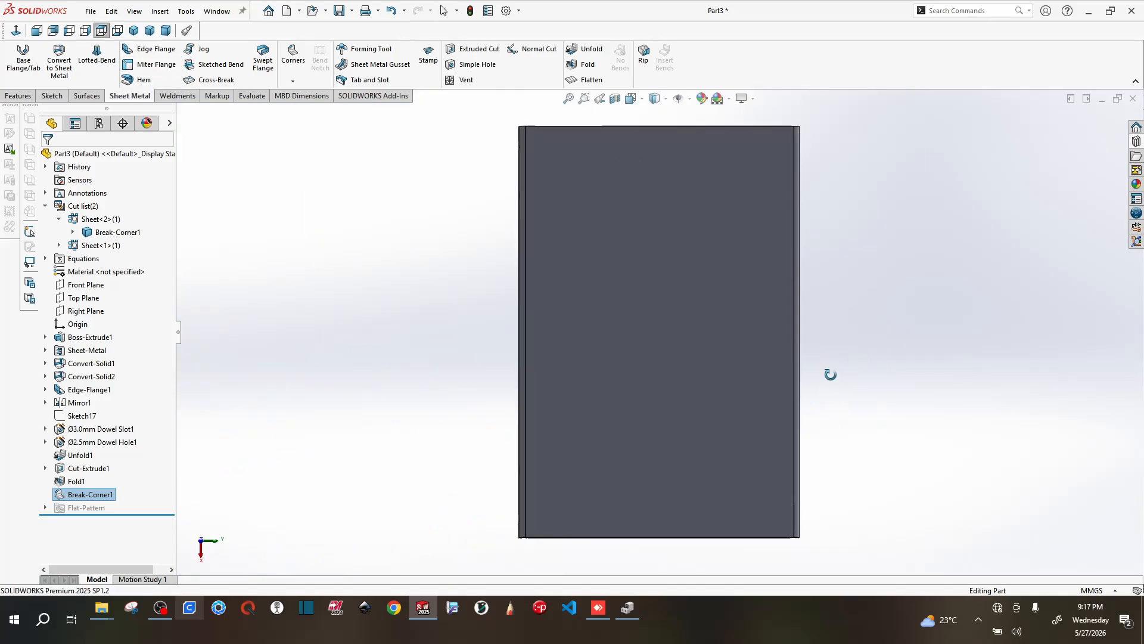
middle_drag(810, 165, 743, 191)
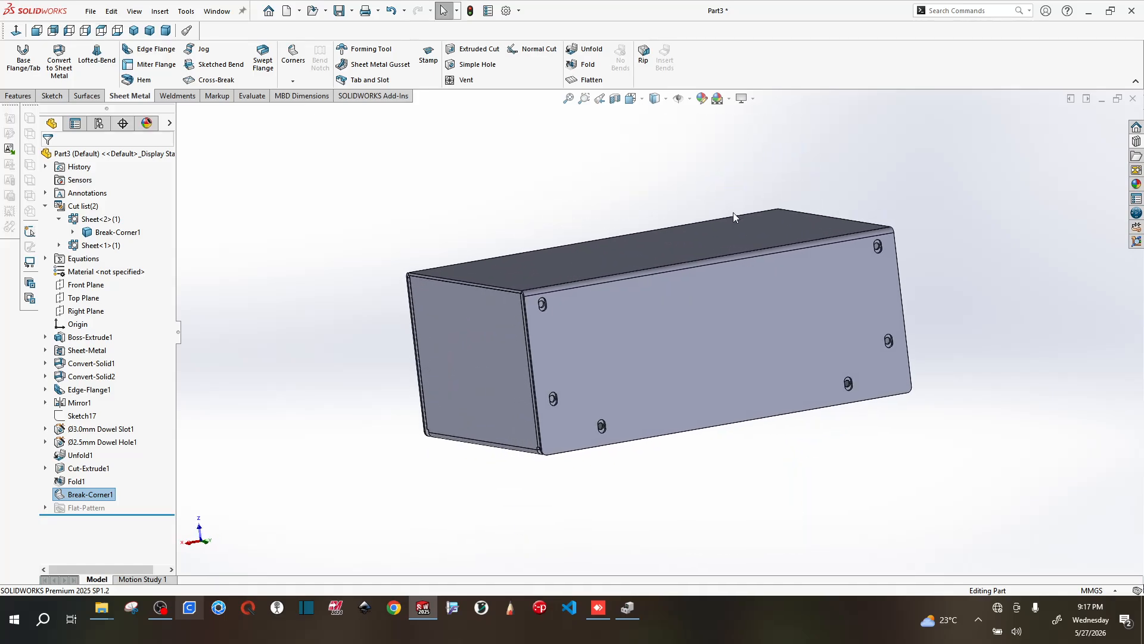
middle_drag(749, 477, 586, 276)
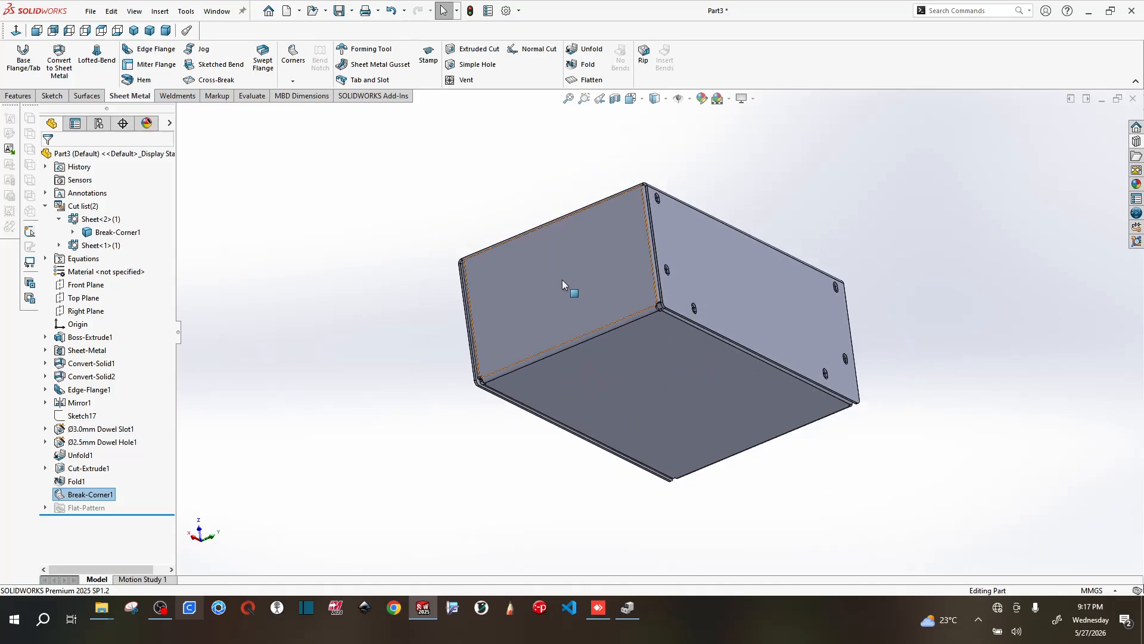
middle_drag(707, 468, 677, 322)
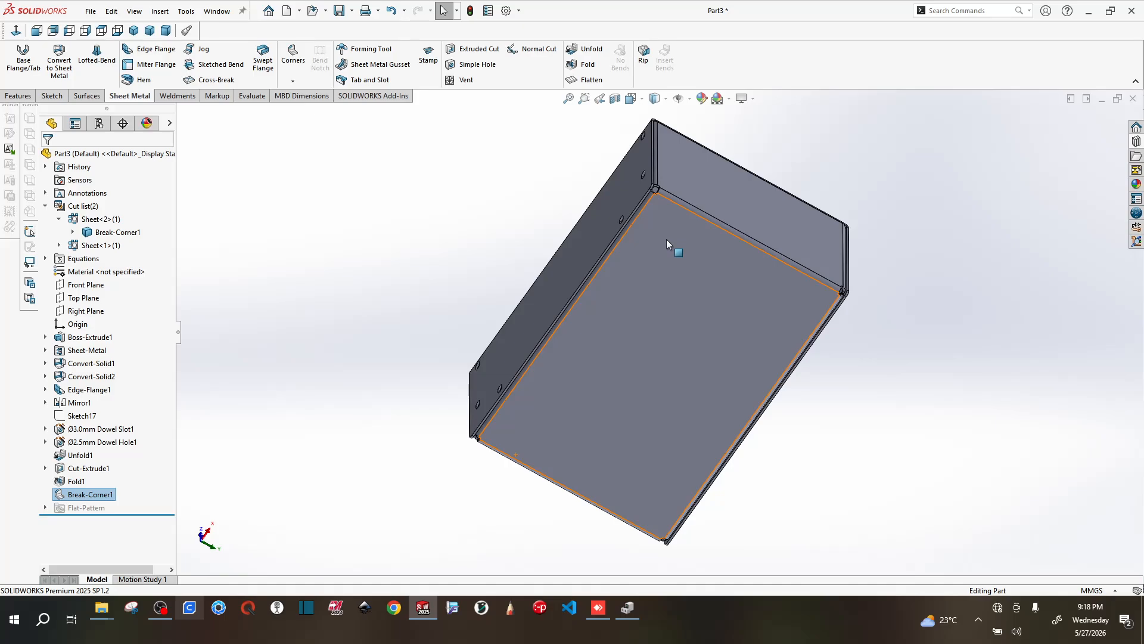
middle_drag(651, 295, 571, 475)
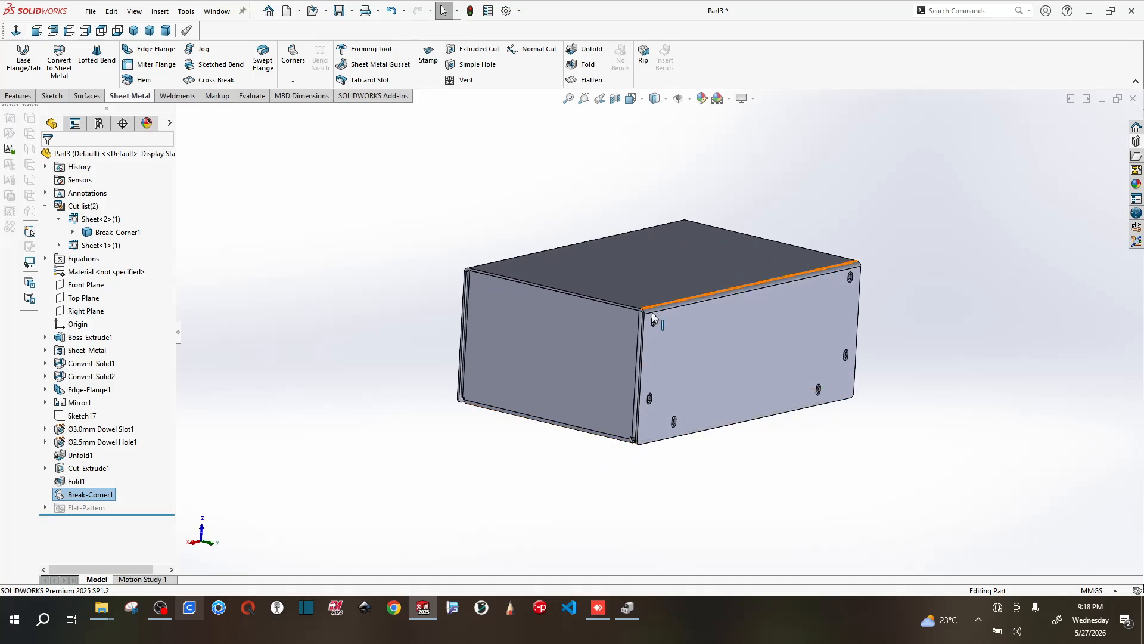
- Examine the seam between the enclosure's end face and the slotted side wall, including the upper and lower corners
scroll(652, 313, down, 5)
middle_drag(630, 334, 642, 396)
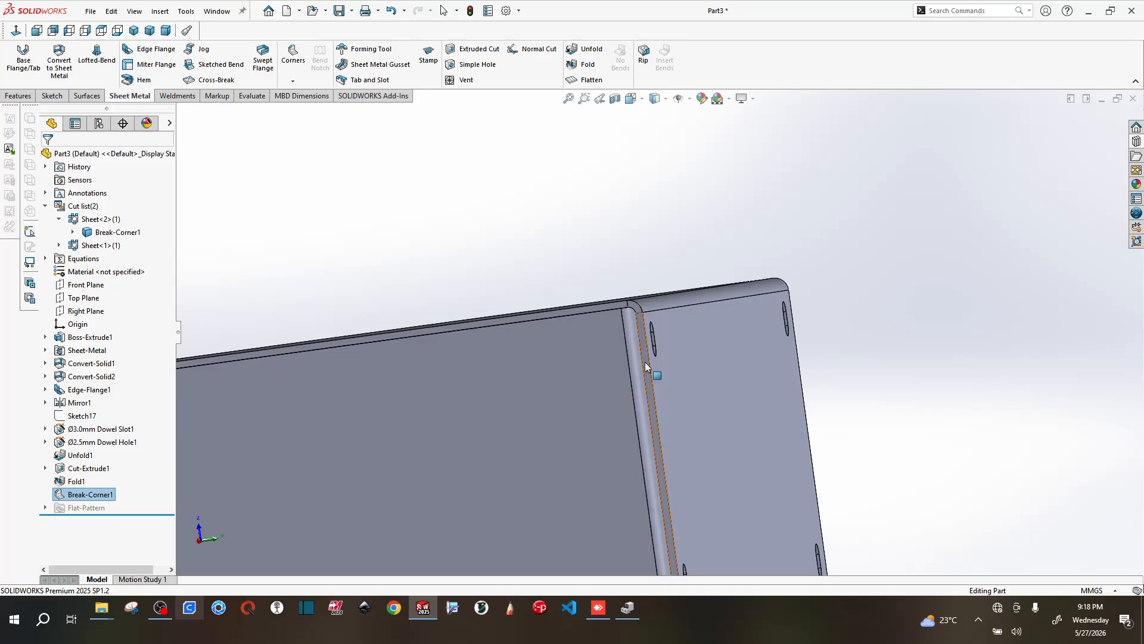
scroll(645, 360, up, 4)
scroll(656, 358, down, 2)
scroll(656, 355, down, 1)
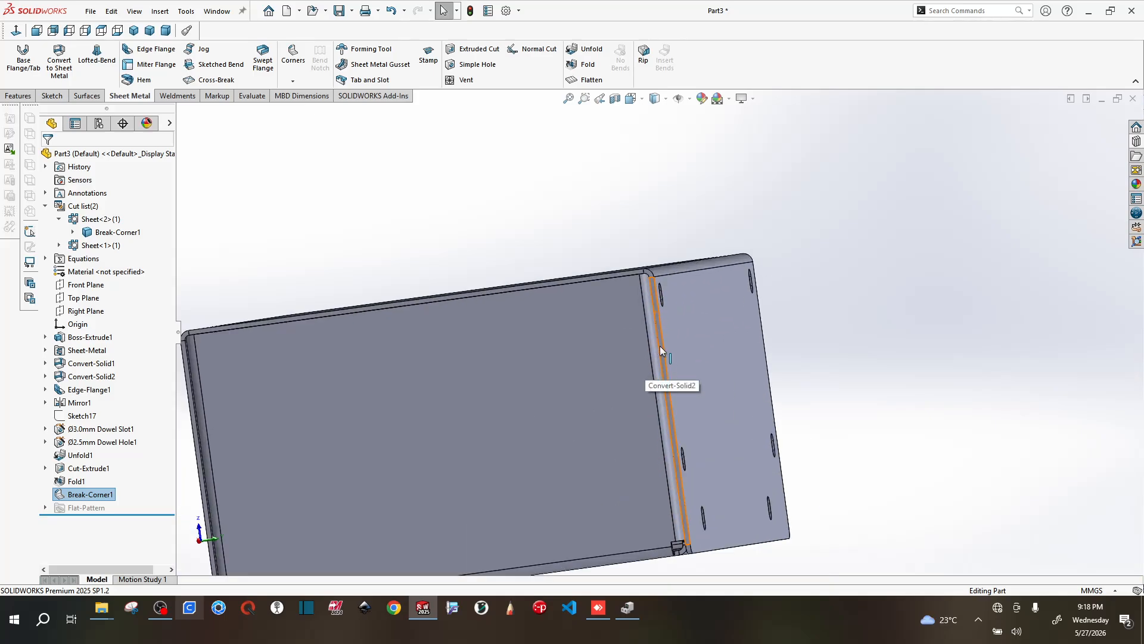
middle_drag(818, 352, 826, 328)
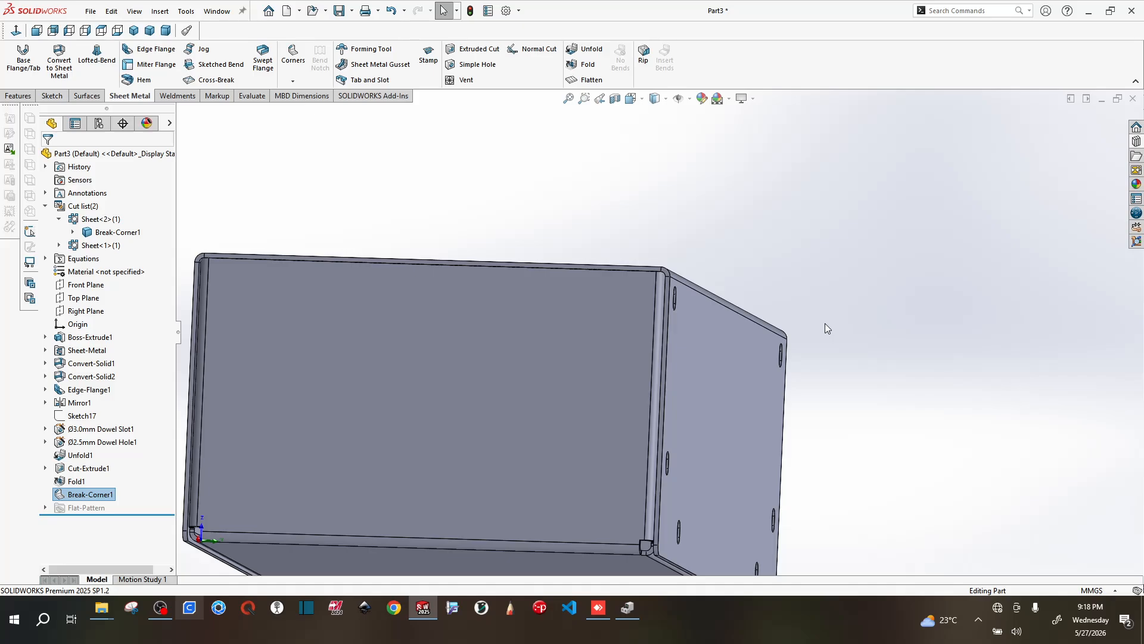
scroll(659, 500, up, 2)
scroll(631, 487, down, 2)
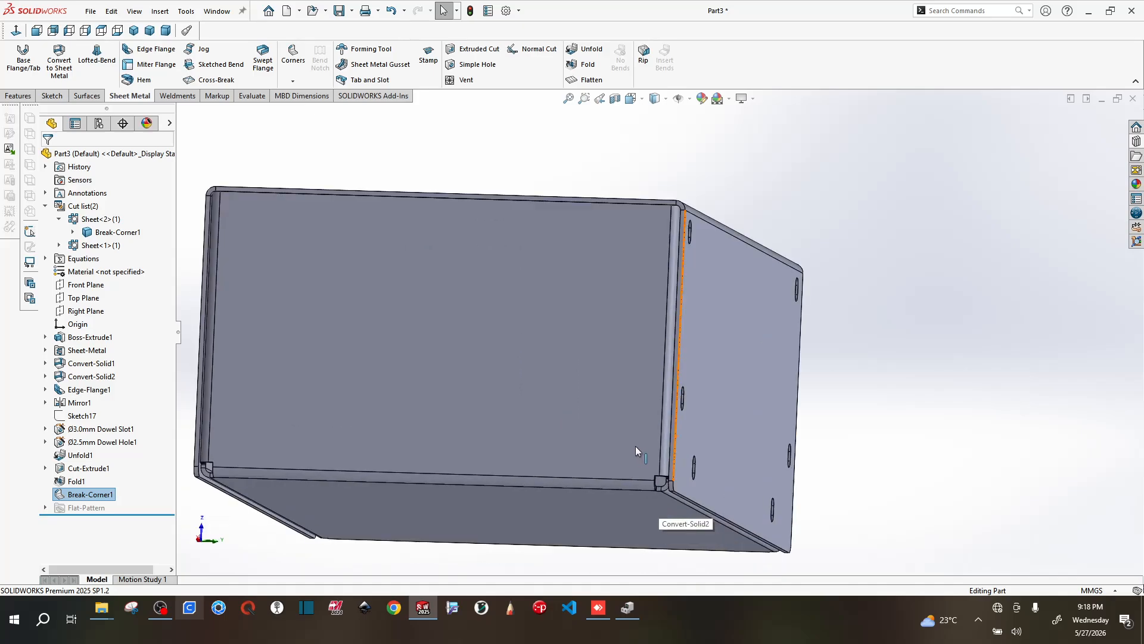
- Examine the lower corner relief and, from the front, the upper bend corner where the two covers meet
scroll(667, 464, down, 4)
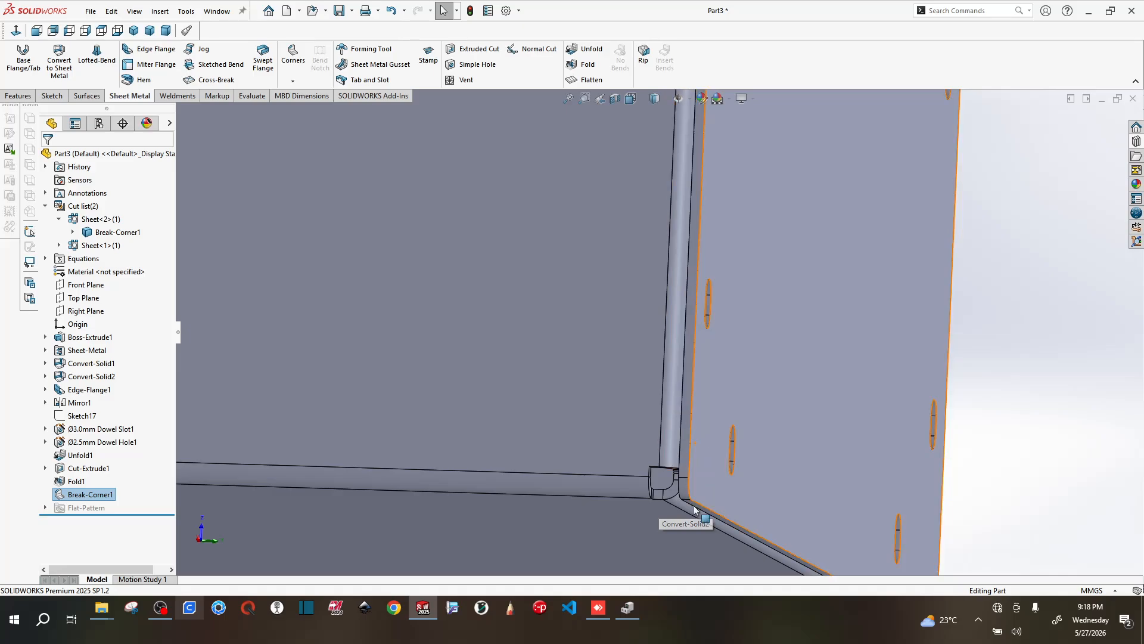
scroll(691, 500, up, 3)
scroll(687, 480, down, 1)
middle_drag(672, 427, 716, 399)
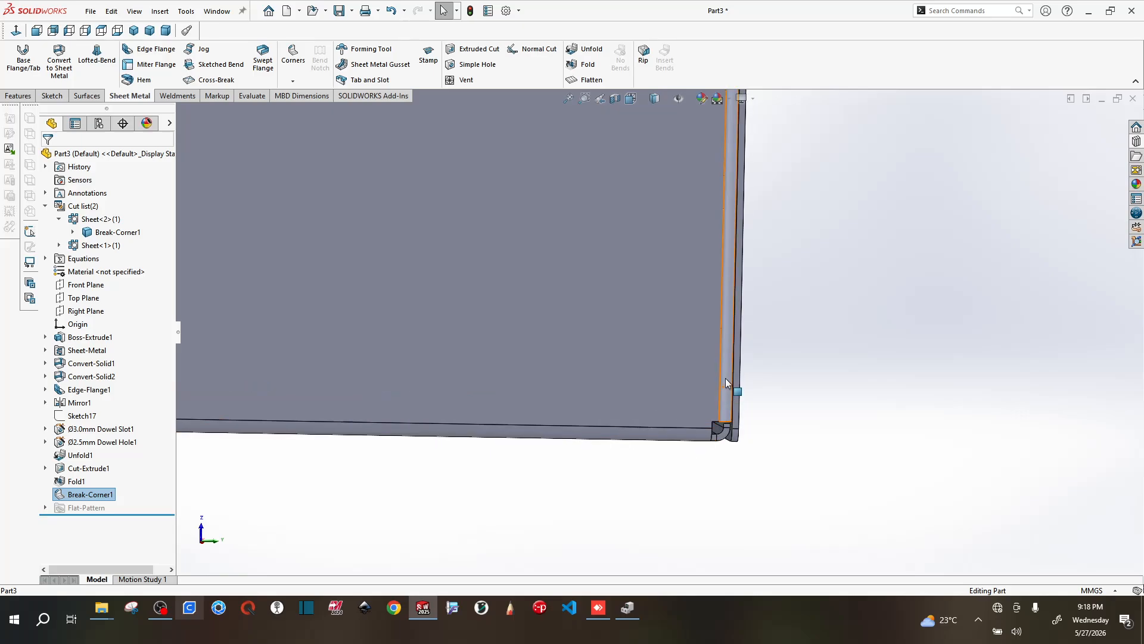
click(39, 30)
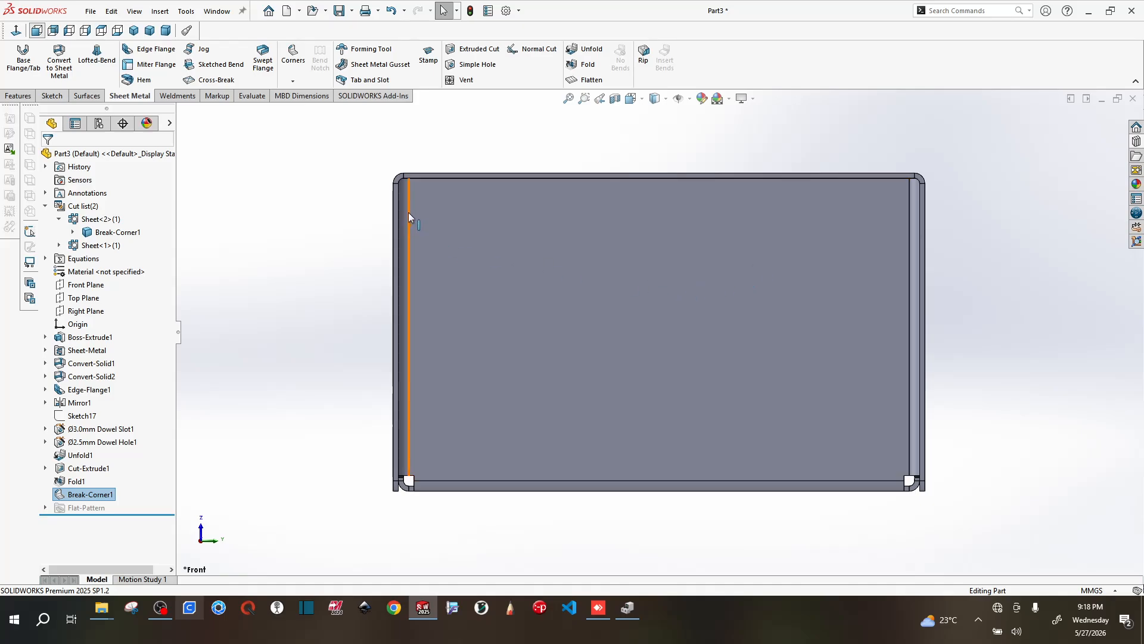
scroll(452, 192, down, 5)
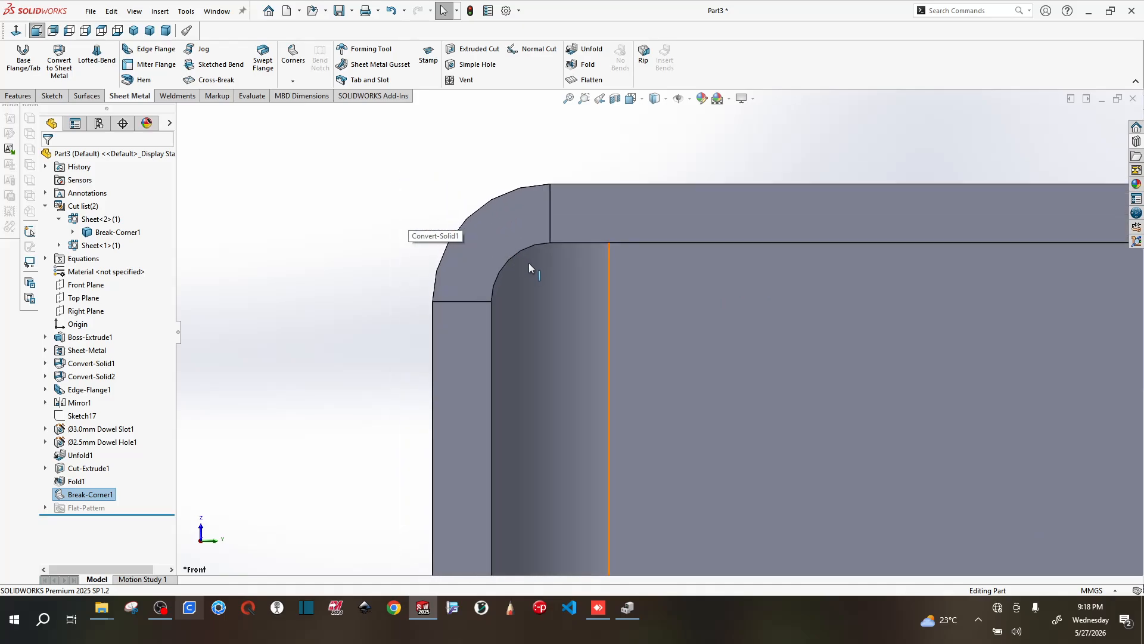
middle_drag(563, 269, 571, 308)
scroll(573, 311, up, 5)
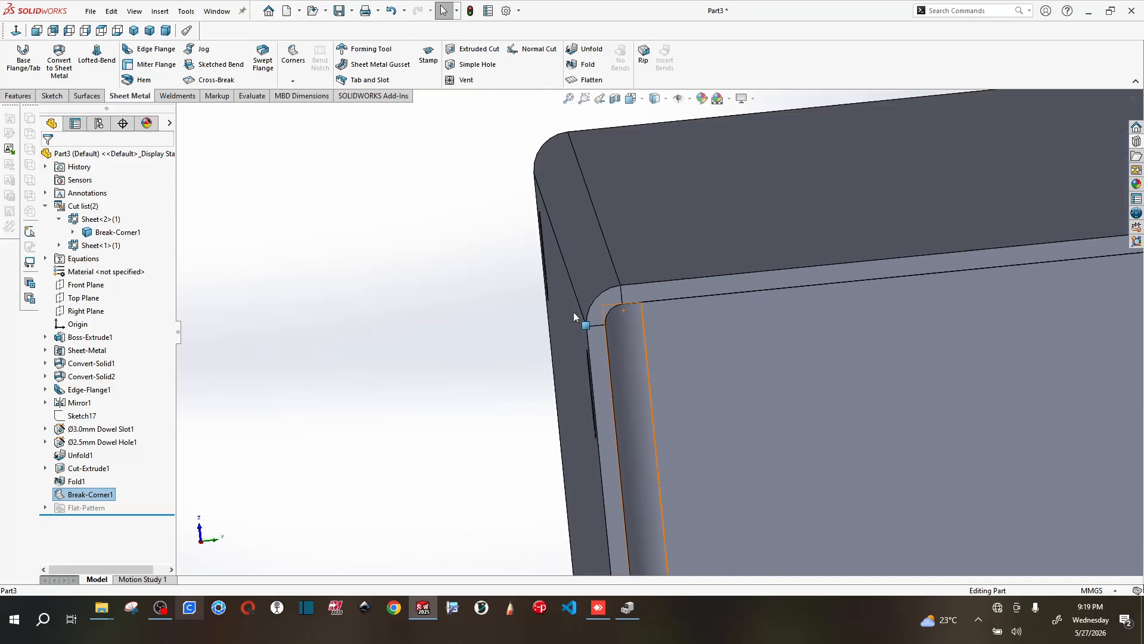
scroll(573, 312, up, 3)
middle_drag(562, 409, 608, 384)
scroll(609, 383, up, 7)
scroll(834, 387, down, 3)
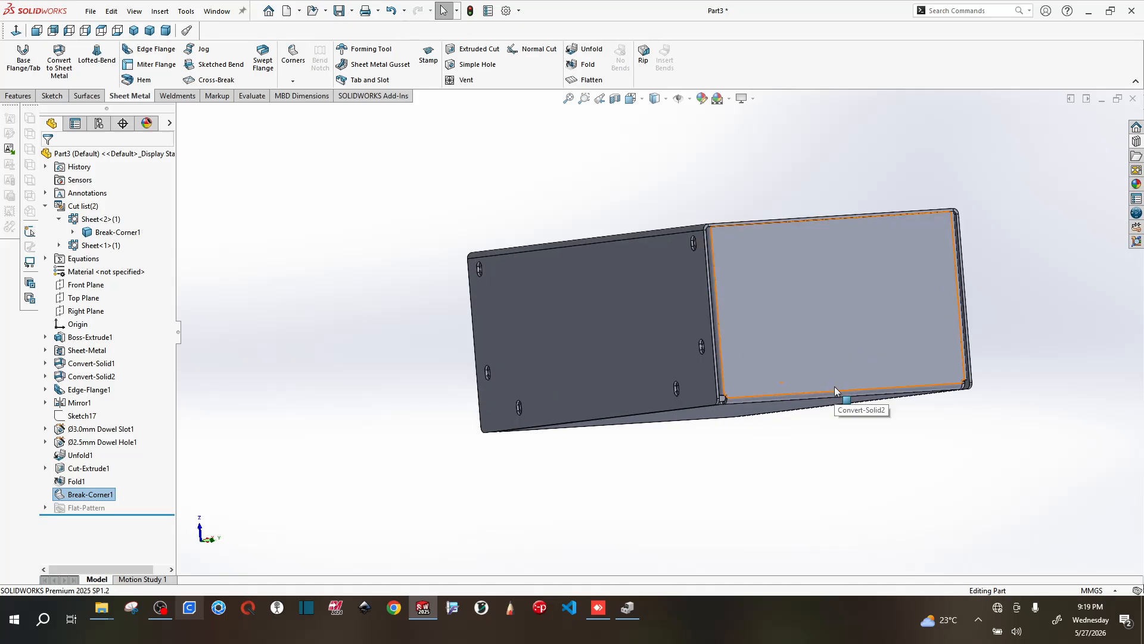
- Isolate the inner cover and select a vertical front flange to identify the feature that produces it
scroll(835, 388, down, 2)
right_click(732, 336)
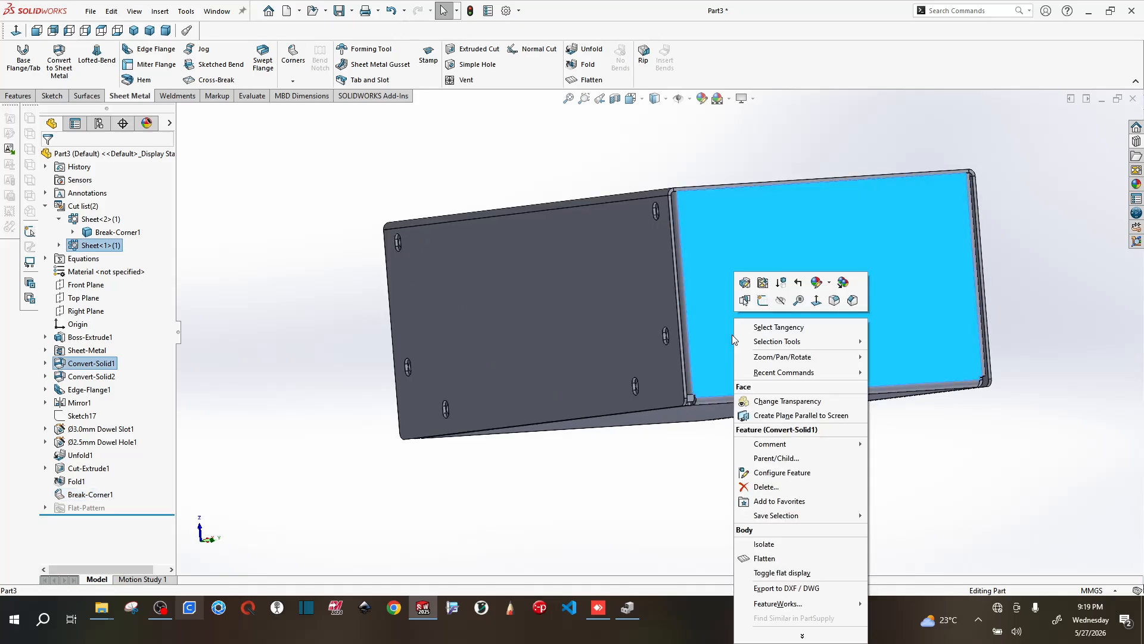
click(769, 544)
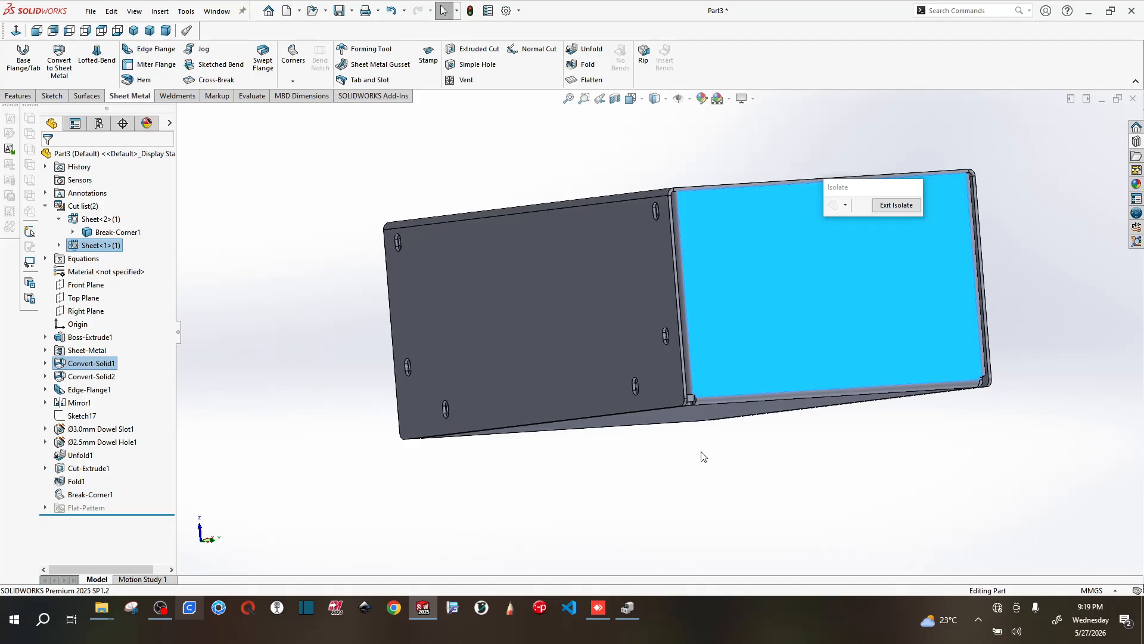
middle_drag(727, 477, 687, 467)
click(398, 308)
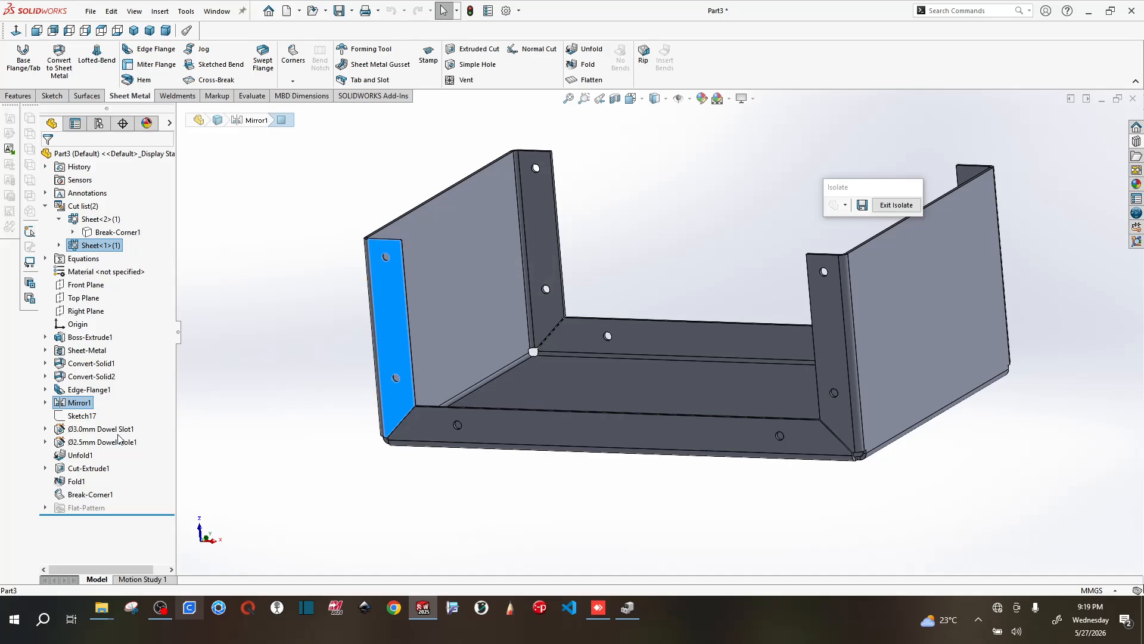
- Edit the inner cover's edge flanges to add a 0.5 mm blind position offset in the reversed direction
click(88, 389)
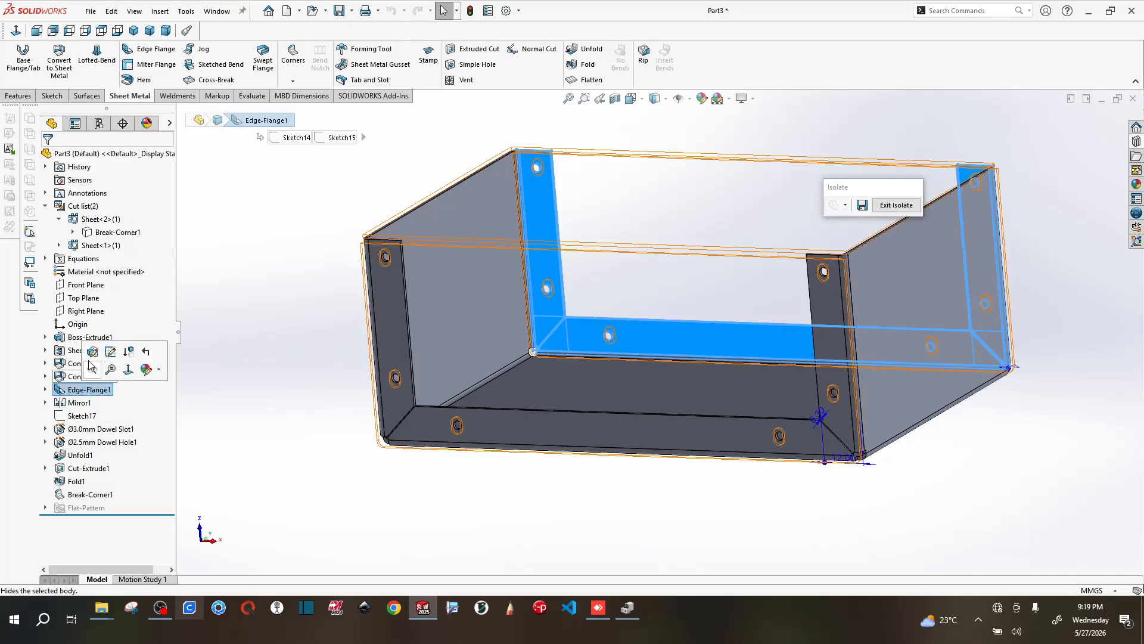
click(91, 364)
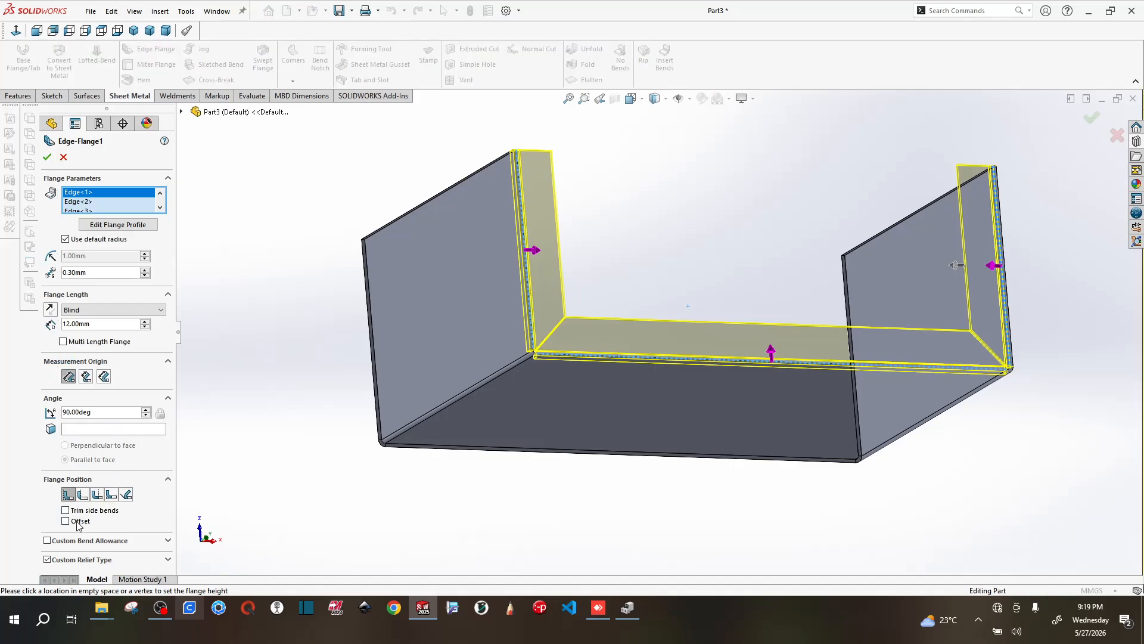
click(100, 520)
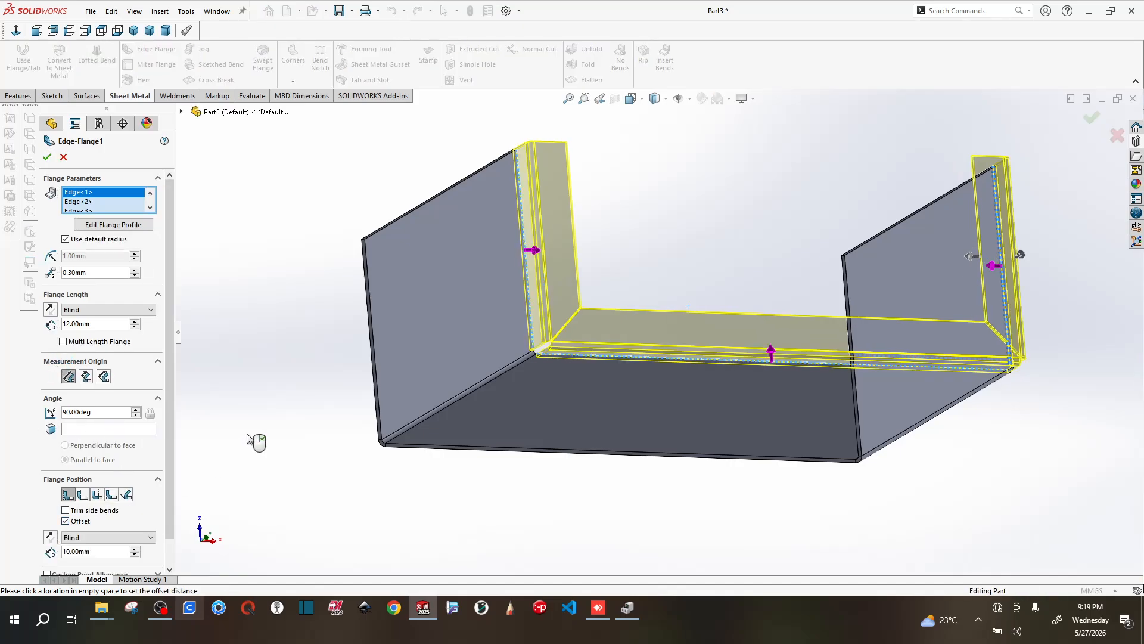
click(50, 536)
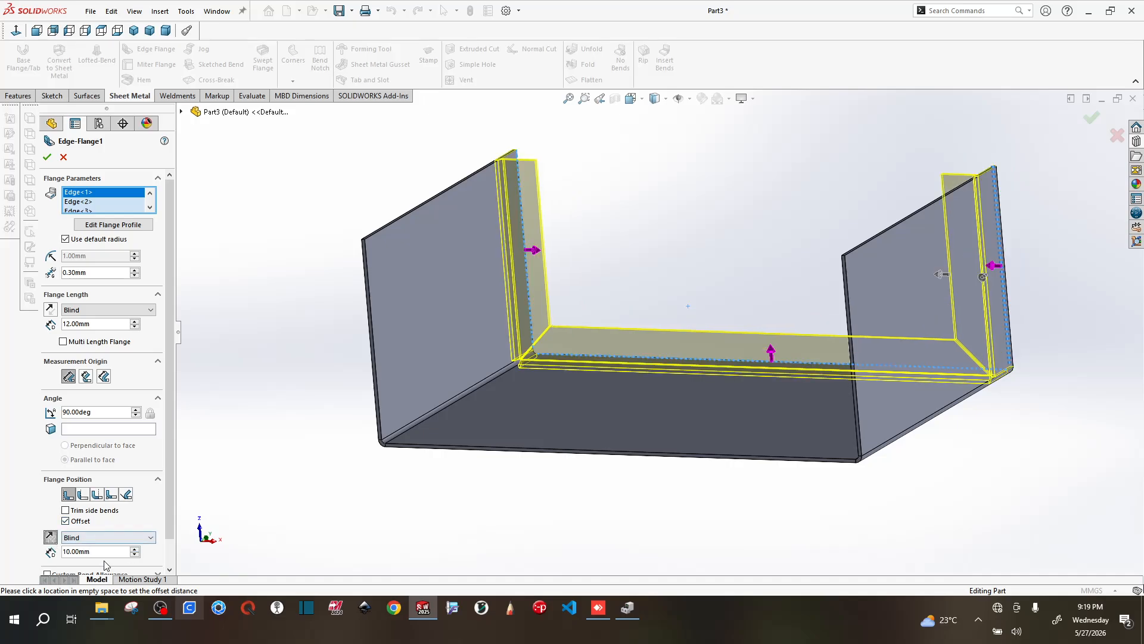
click(98, 552)
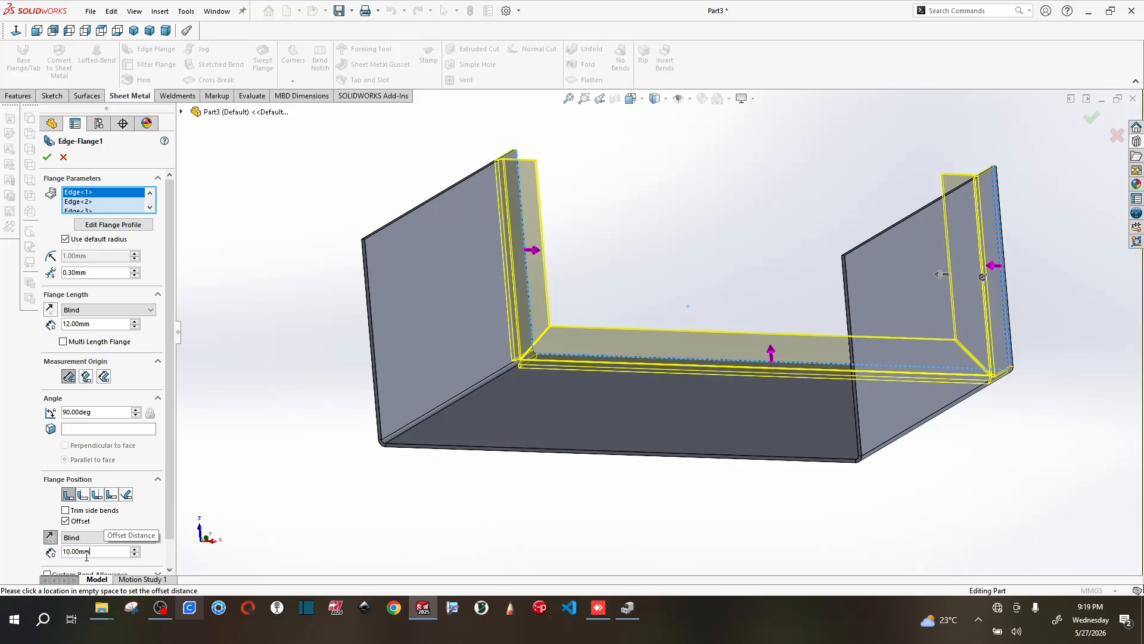
drag(99, 552, 65, 555)
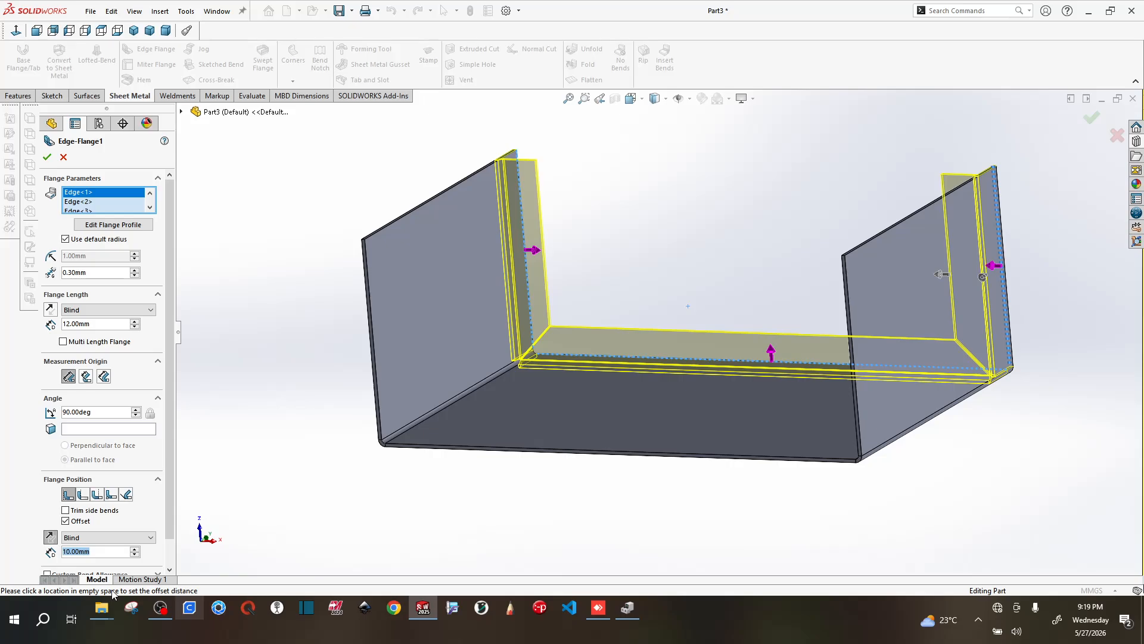
text(.5)
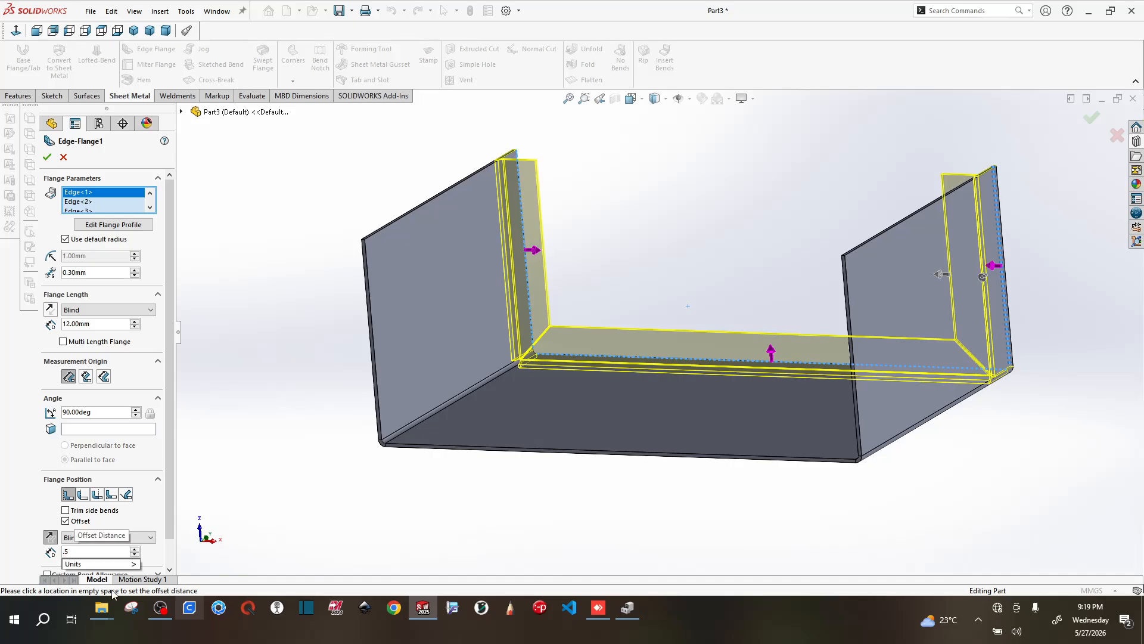
key(Return)
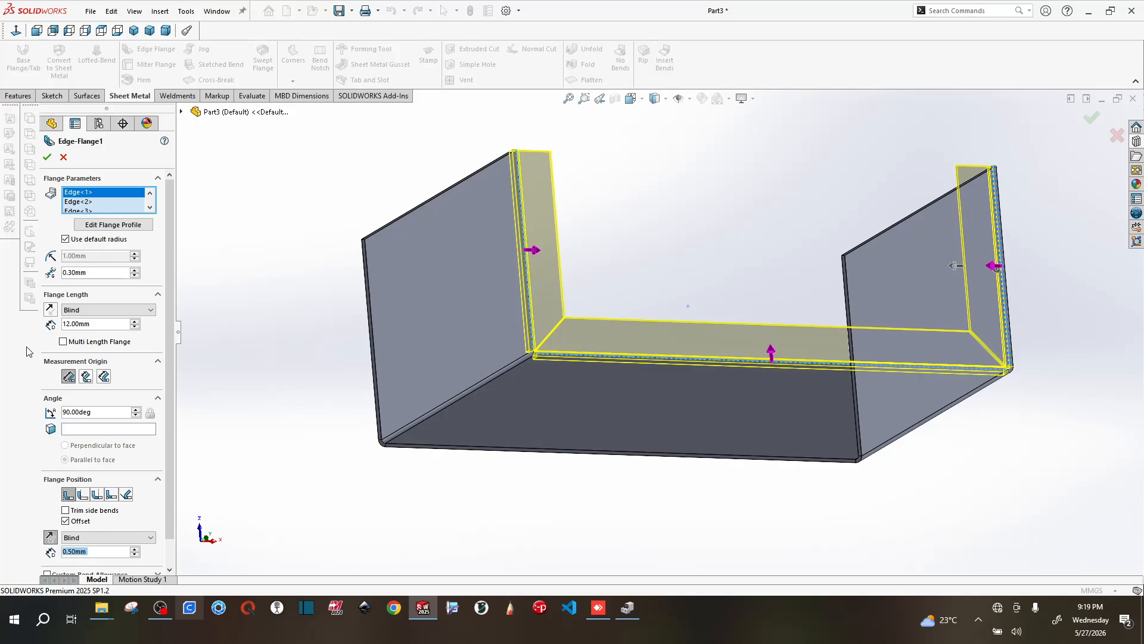
click(47, 156)
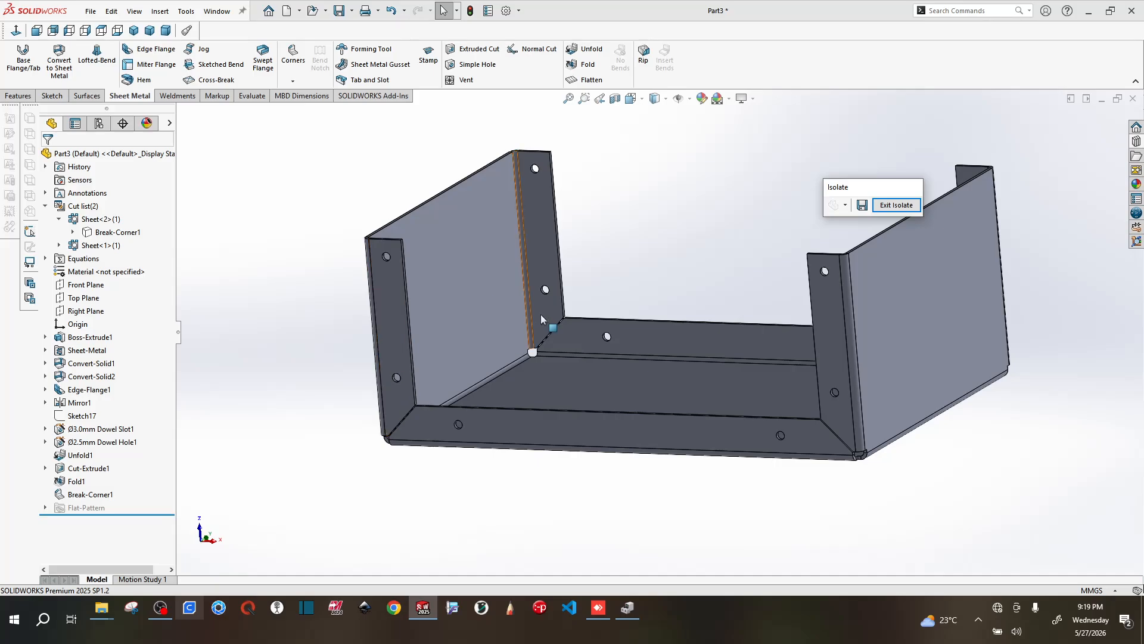
- Exit the isolated view and examine the gap between the covers at both upper corners from the front
scroll(506, 359, down, 3)
middle_drag(377, 491, 830, 238)
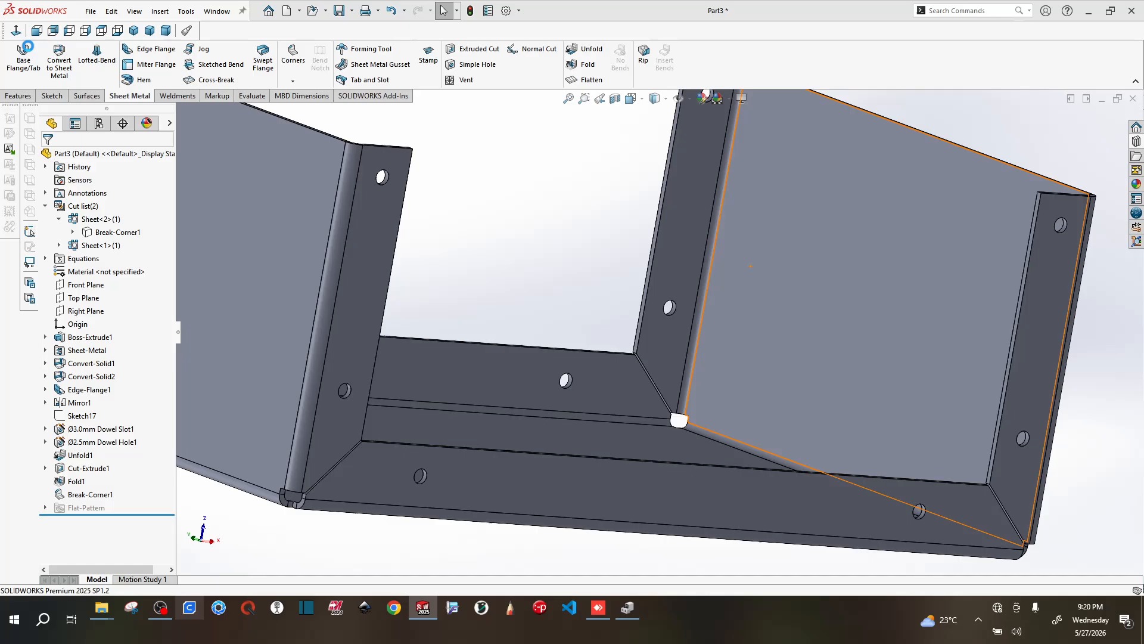
click(37, 30)
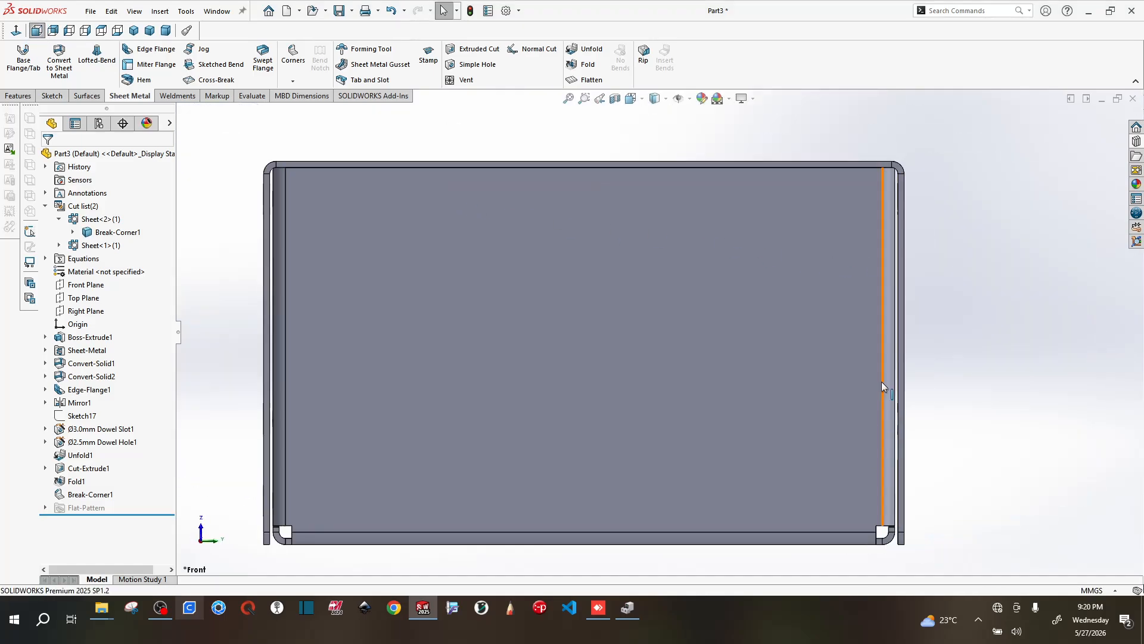
scroll(885, 190, down, 5)
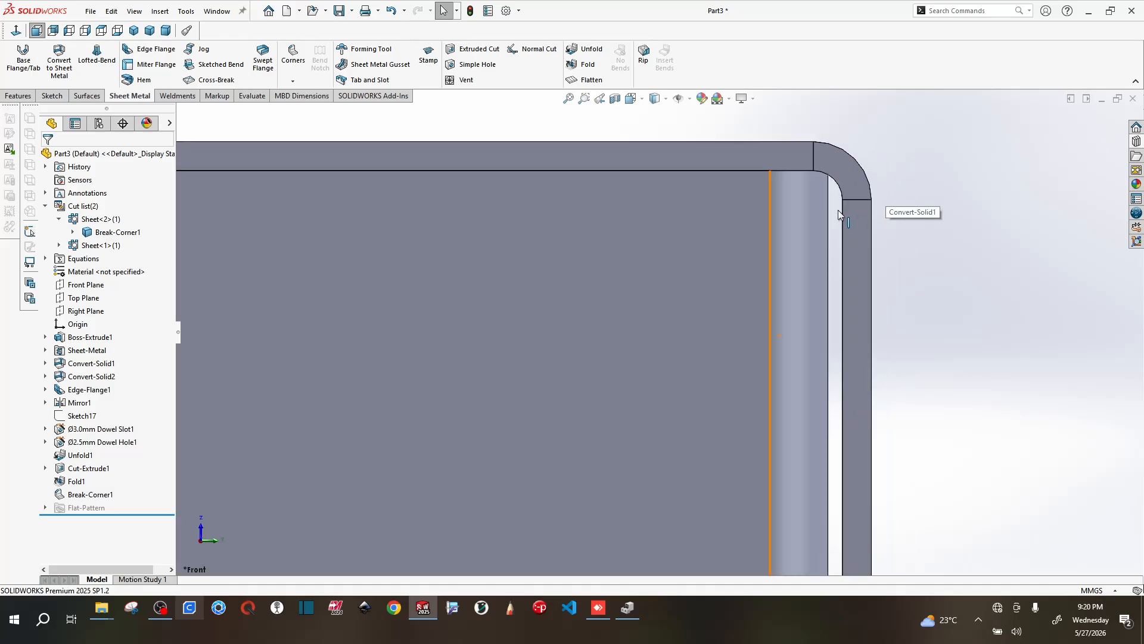
scroll(839, 235, up, 4)
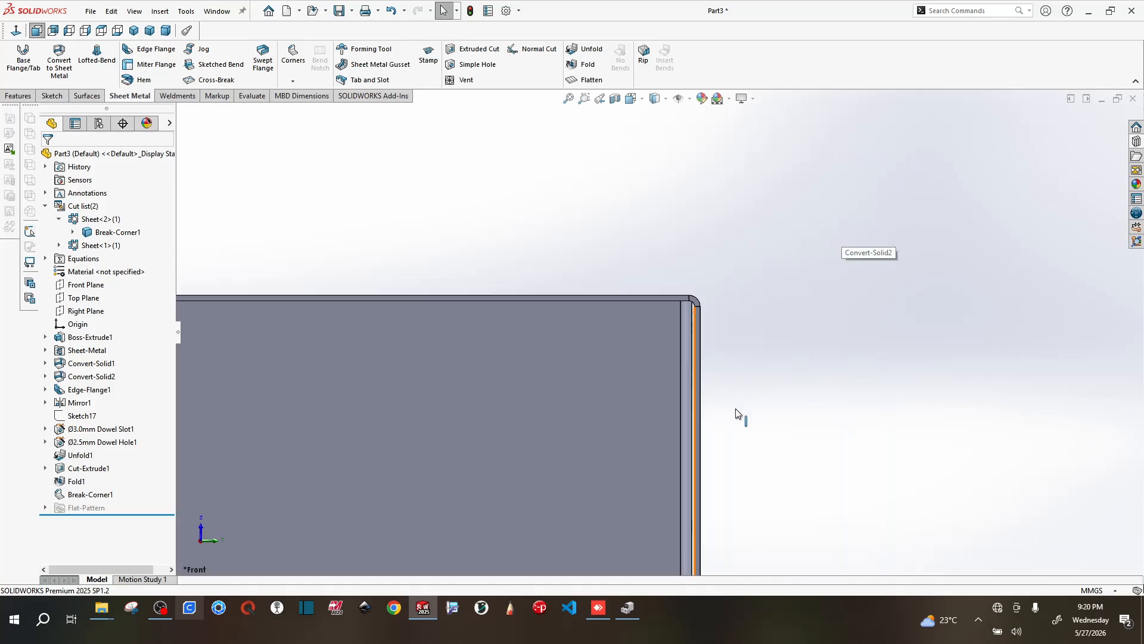
scroll(665, 365, up, 4)
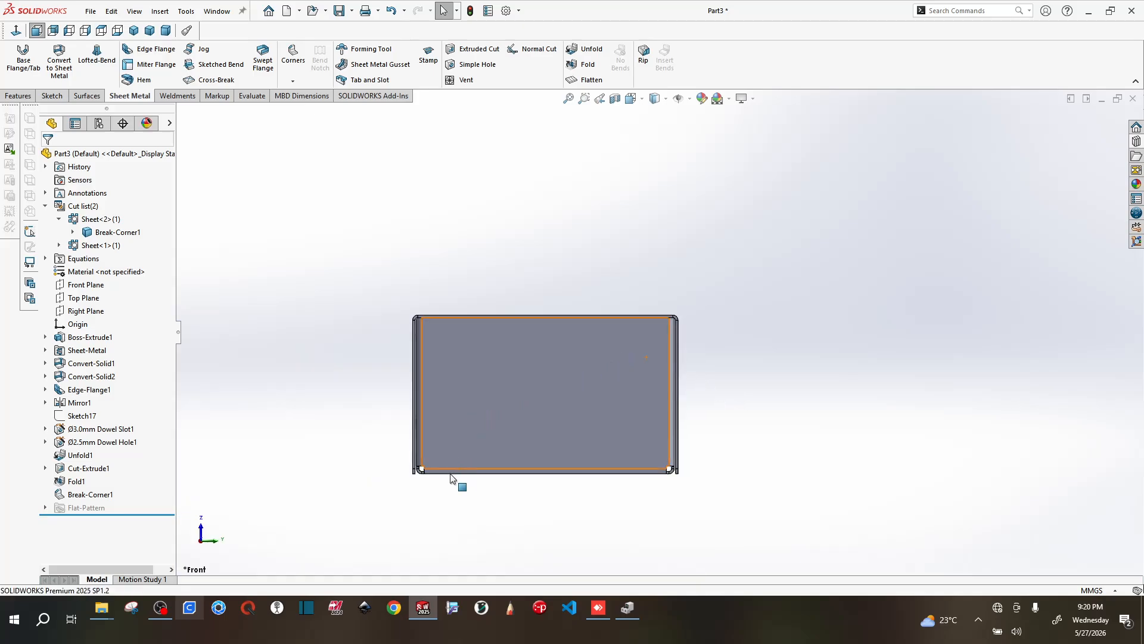
scroll(455, 481, down, 4)
scroll(511, 173, down, 5)
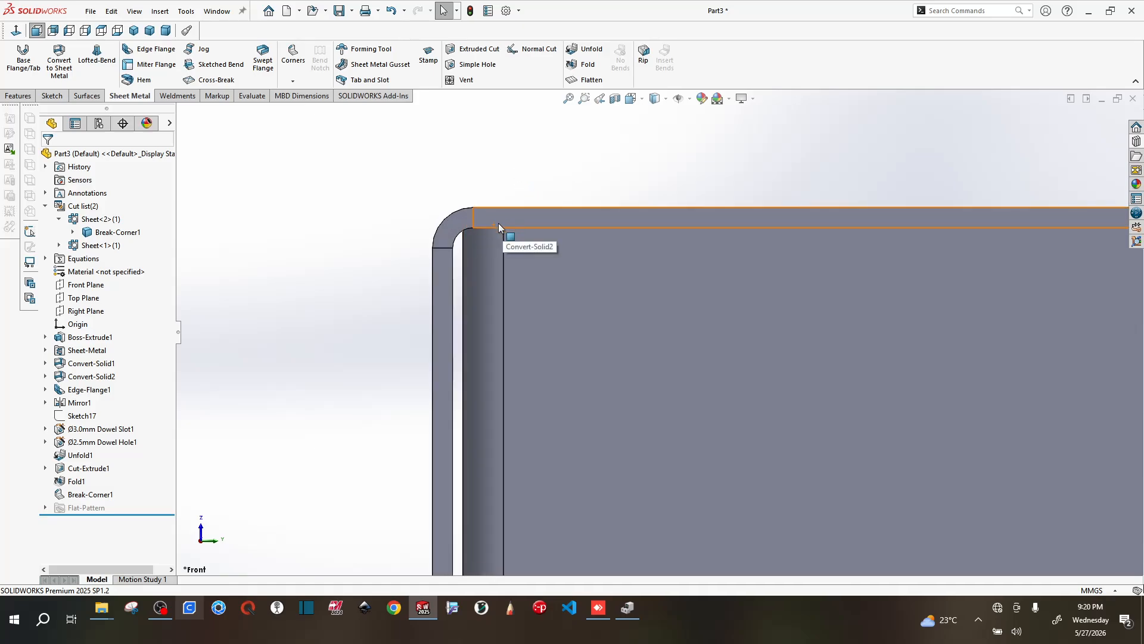
scroll(501, 227, up, 8)
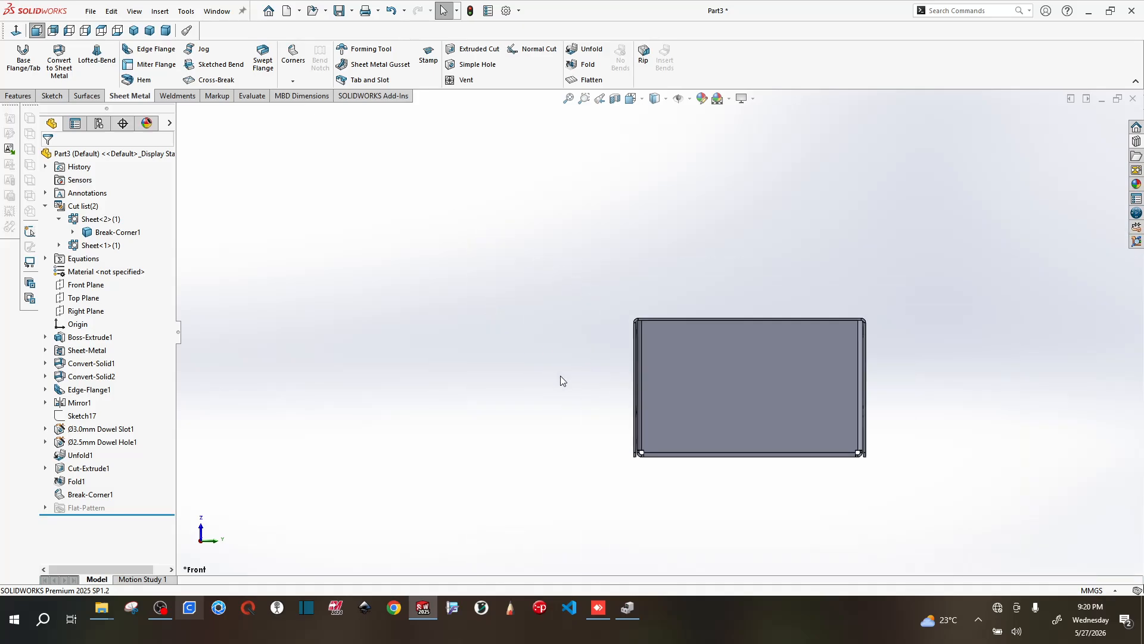
- Examine how the slot near the side wall's upper corner lines up with the hole in the flange behind it
middle_drag(560, 377, 948, 370)
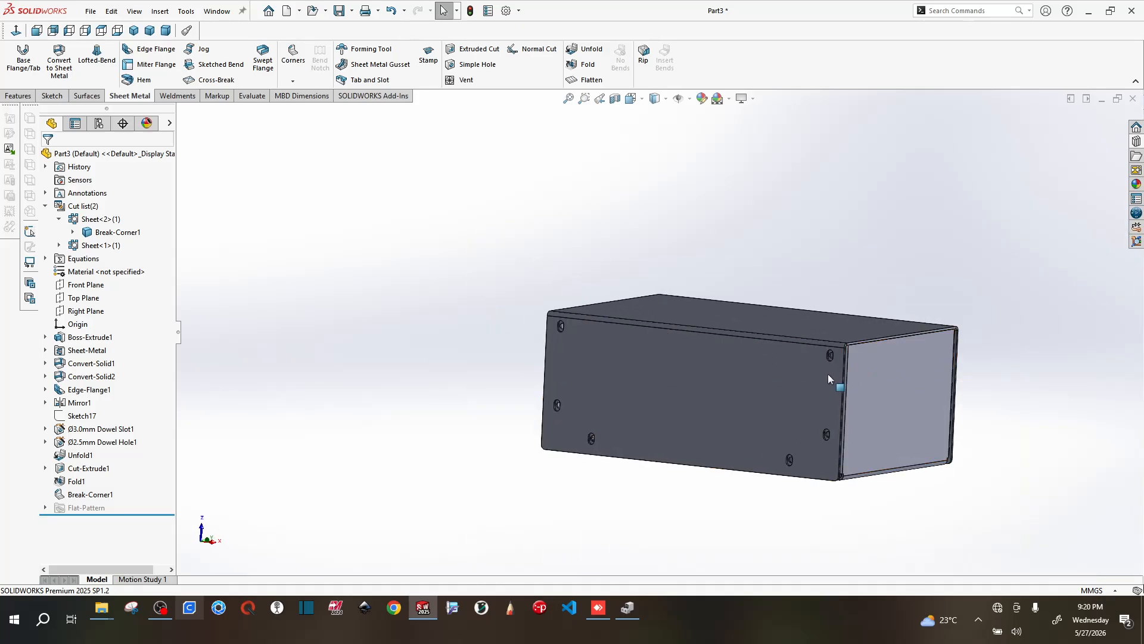
scroll(827, 373, down, 6)
scroll(768, 335, down, 5)
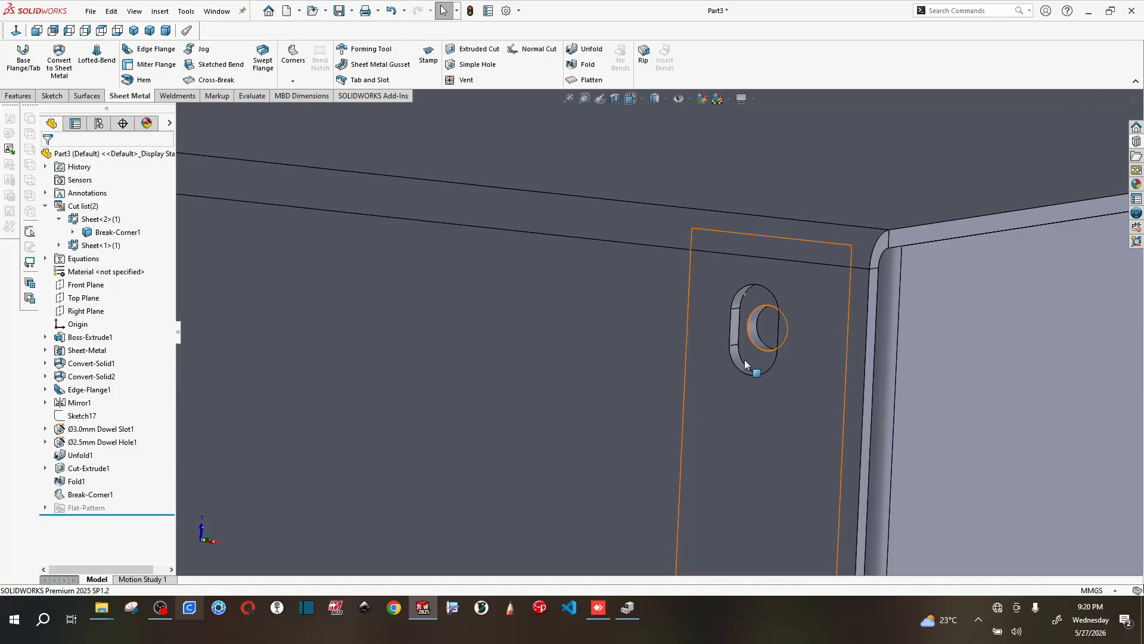
scroll(816, 331, up, 10)
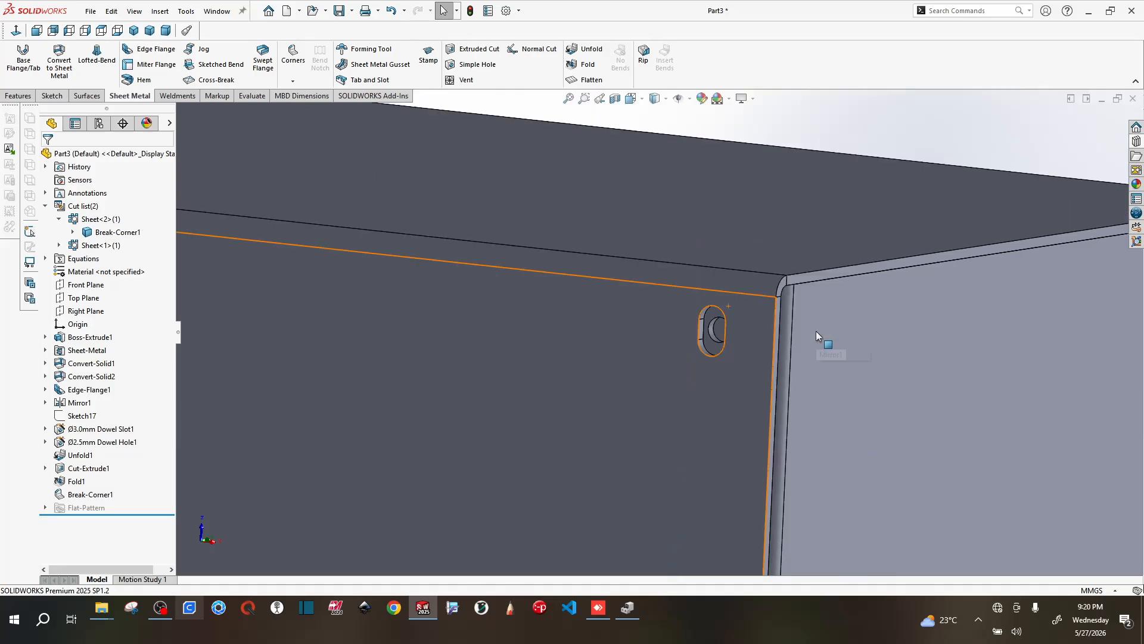
scroll(784, 338, up, 3)
mouse_move(792, 401)
middle_down()
mouse_move(767, 389)
mouse_move(788, 415)
mouse_move(774, 409)
middle_up()
- Isolate the inner cover by its end wall
click(703, 381)
right_click(703, 380)
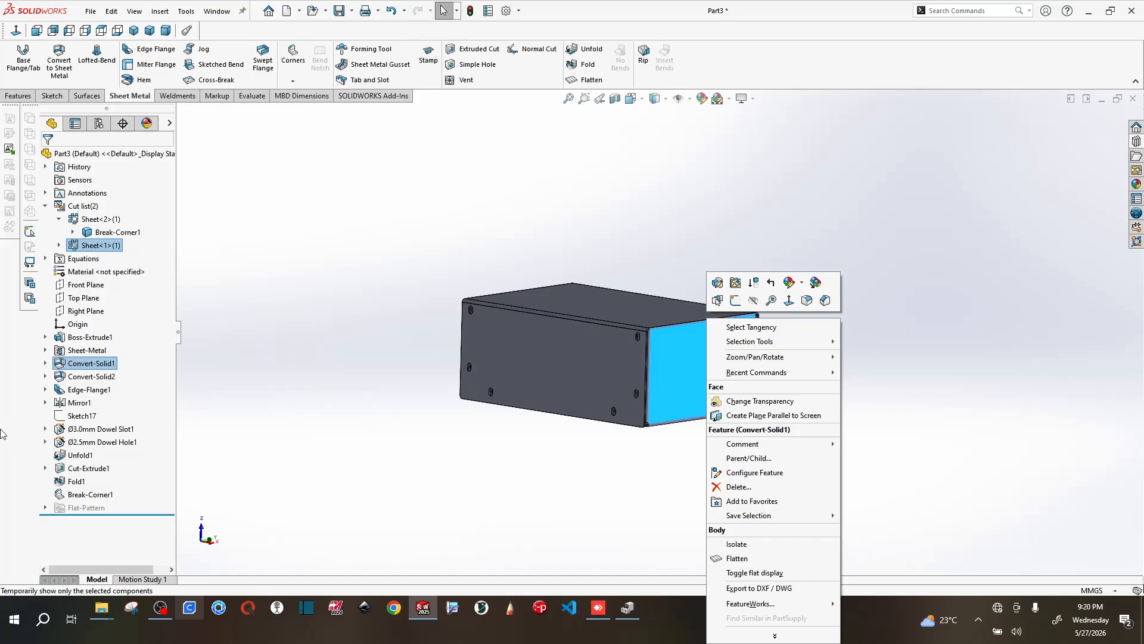
click(298, 336)
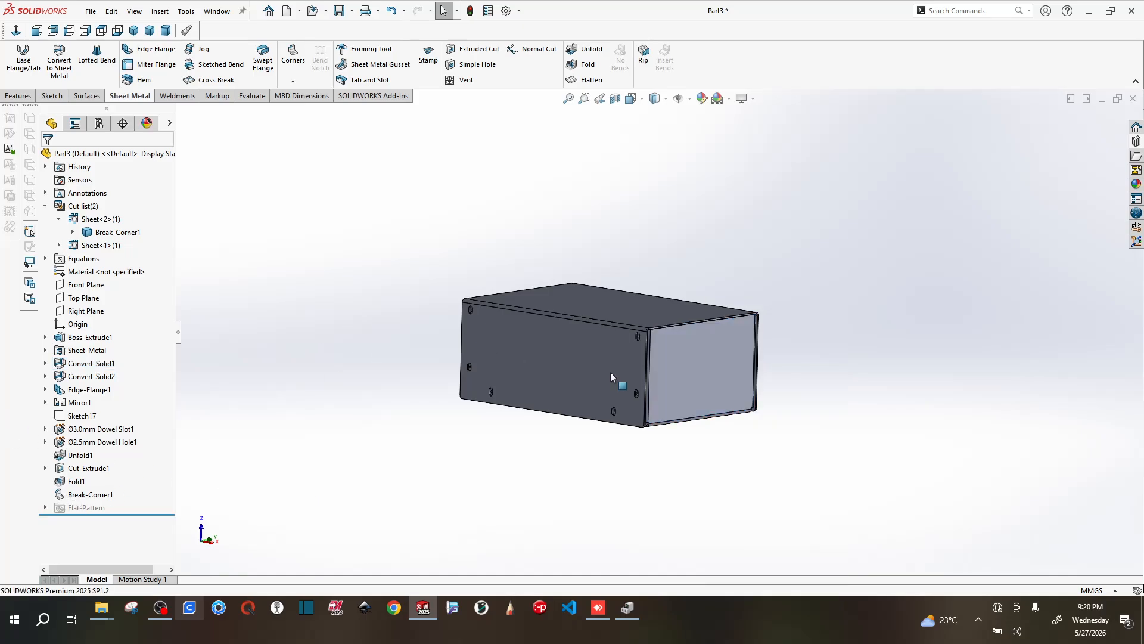
scroll(691, 359, down, 4)
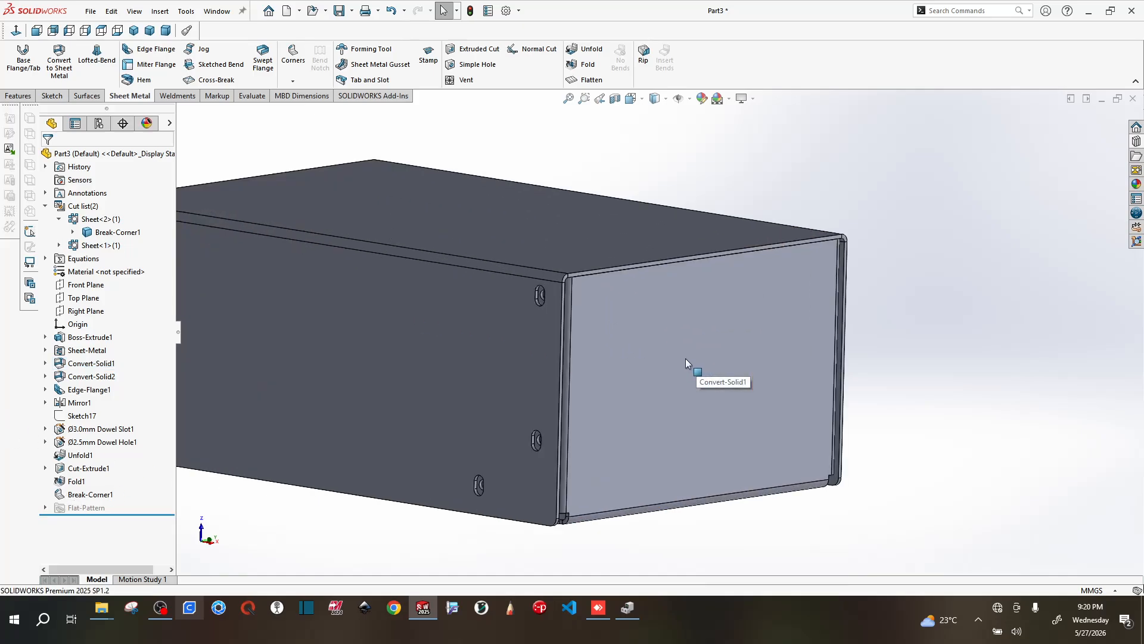
click(632, 345)
right_click(632, 344)
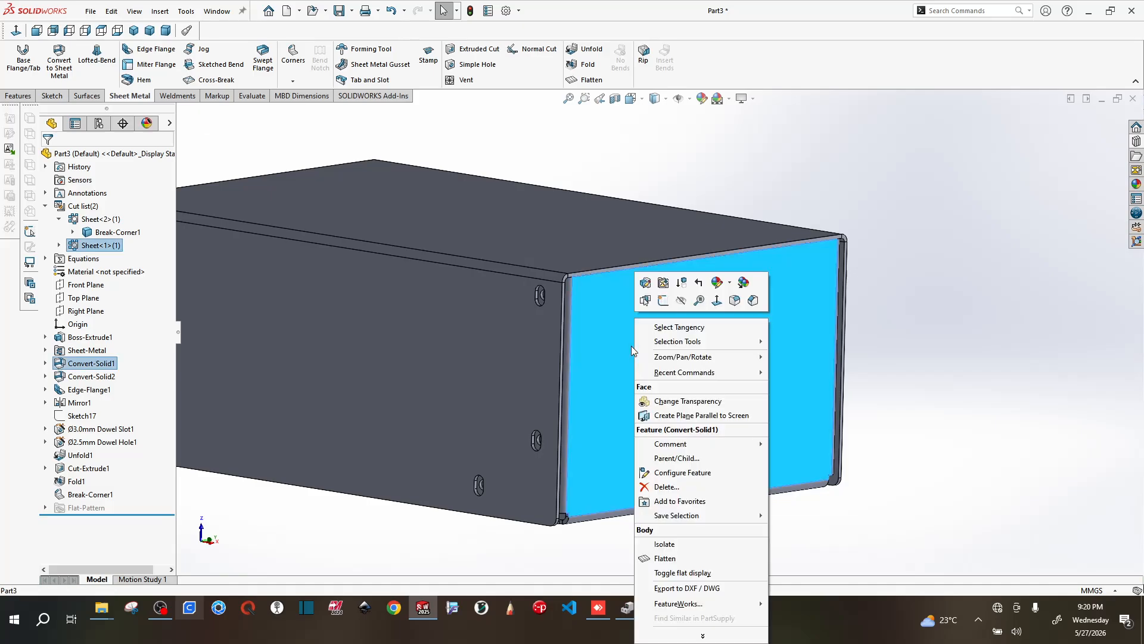
click(676, 544)
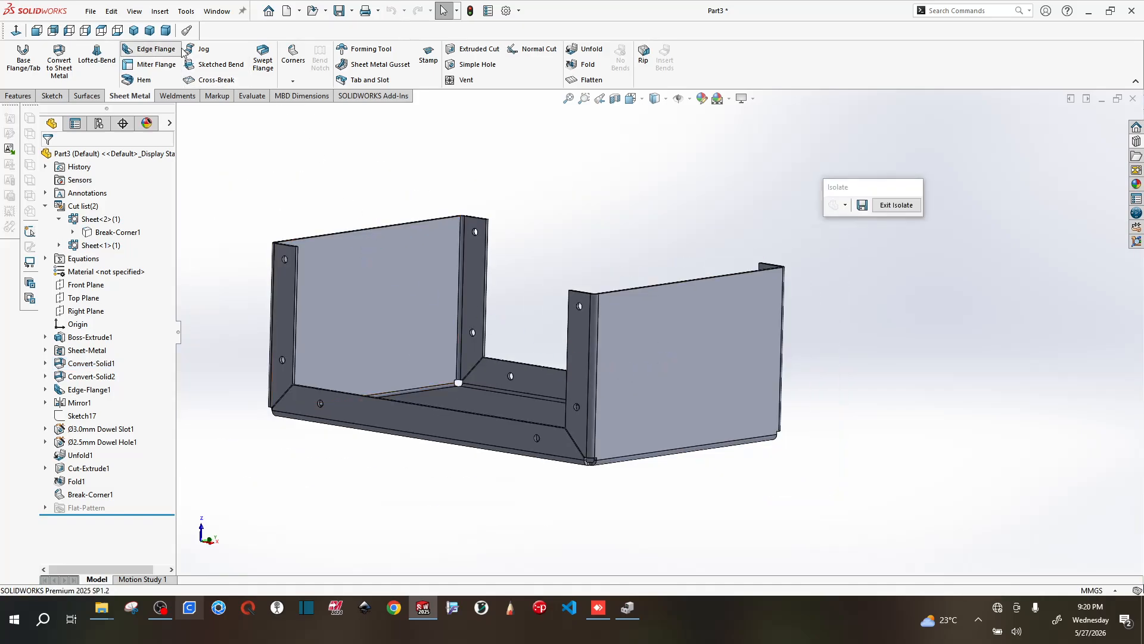
- Add 12 mm blind edge flanges at 90 degrees along the upper edges of both end walls of the inner cover
click(386, 224)
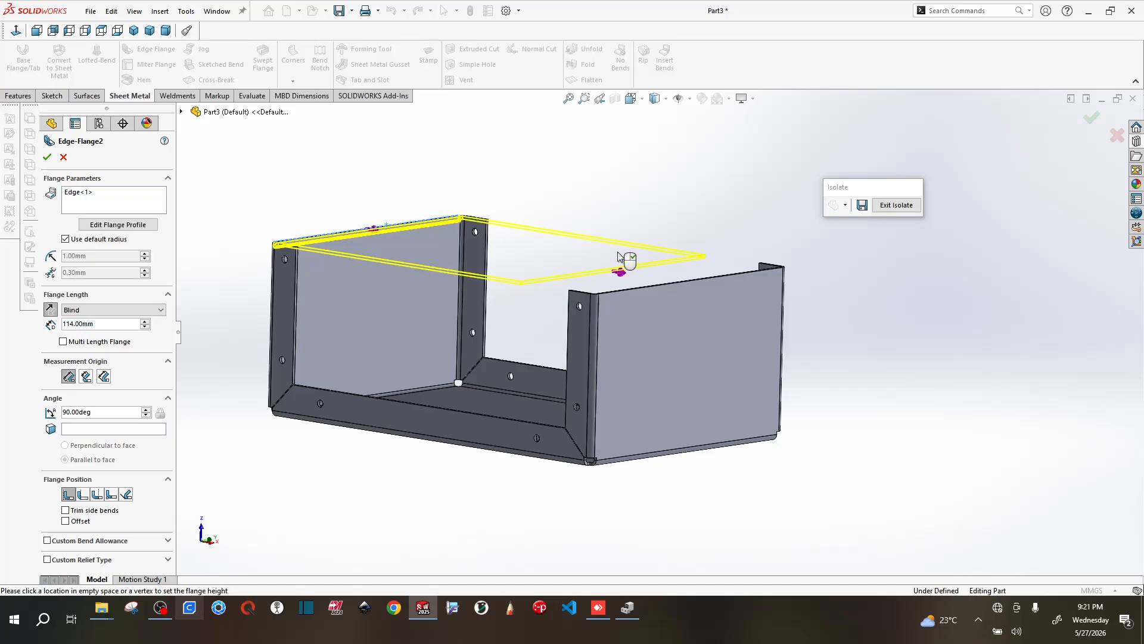
click(706, 281)
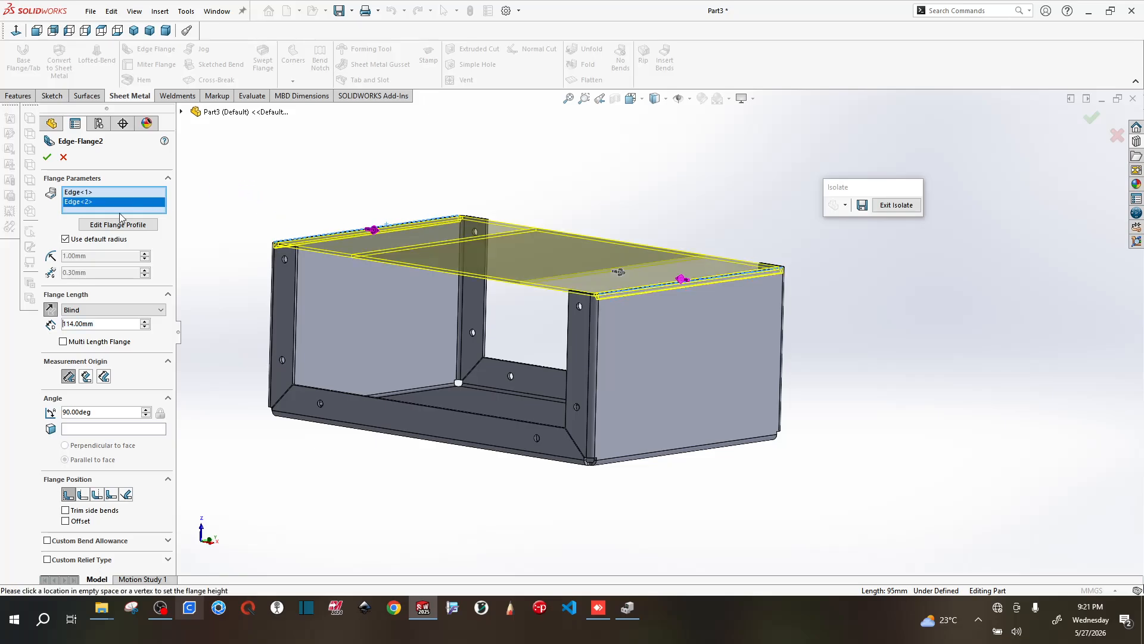
double_click(99, 324)
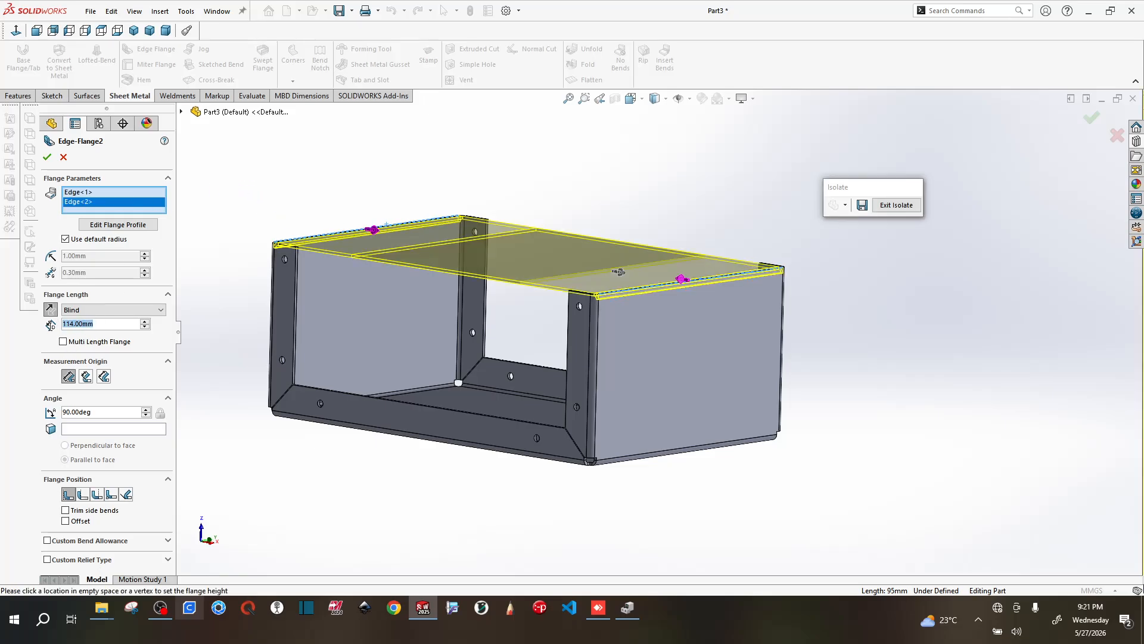
text(12)
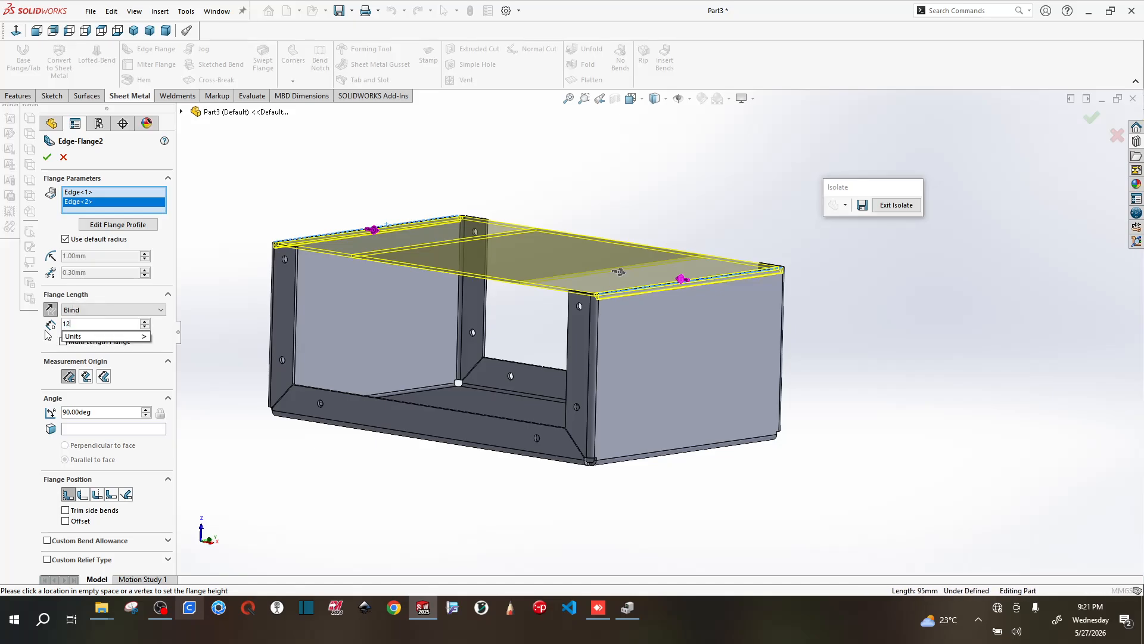
key(Return)
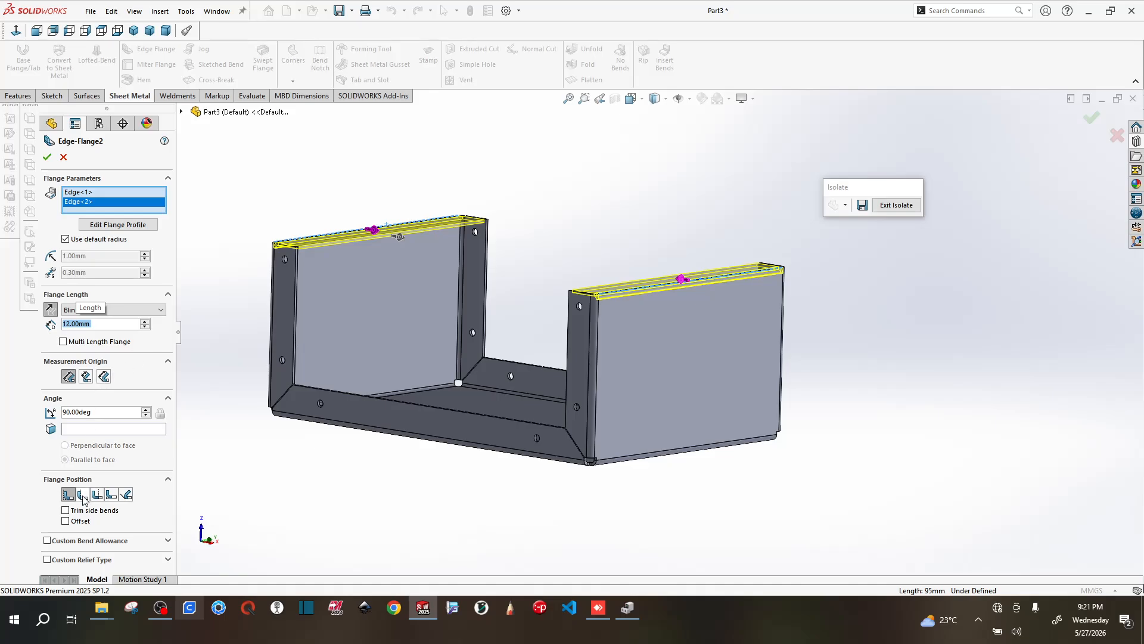
scroll(380, 252, down, 10)
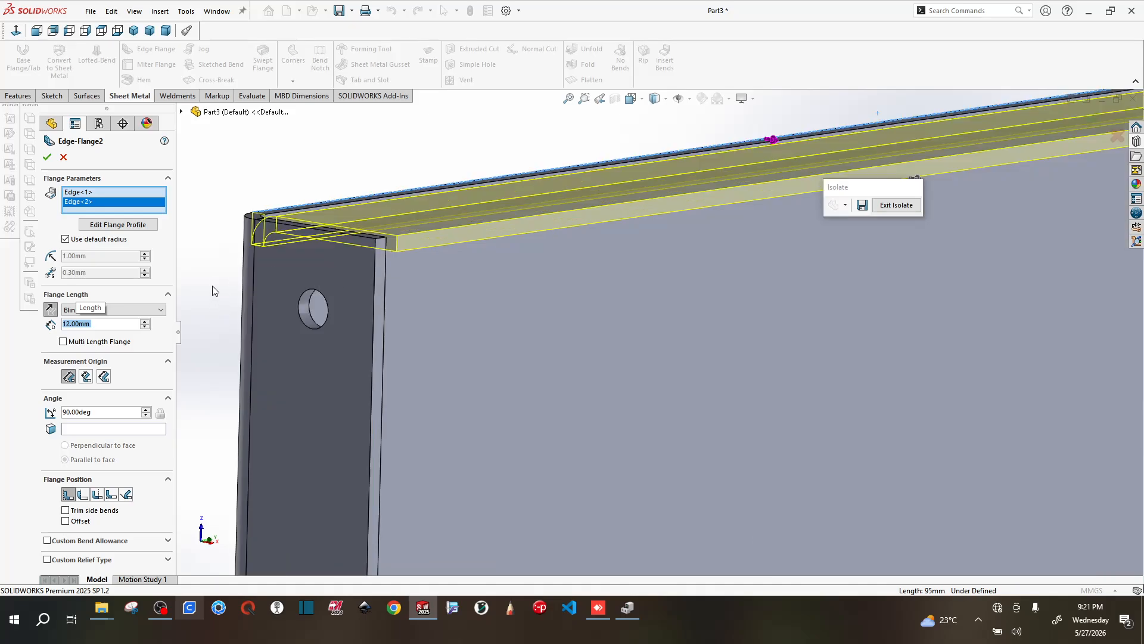
scroll(227, 284, up, 6)
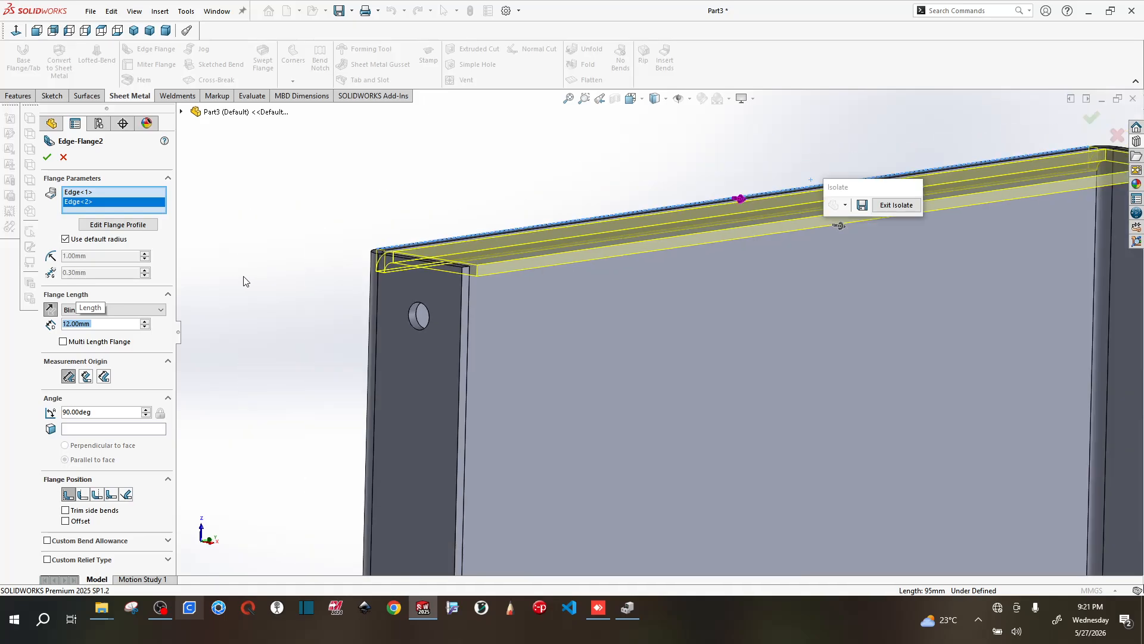
scroll(656, 334, up, 3)
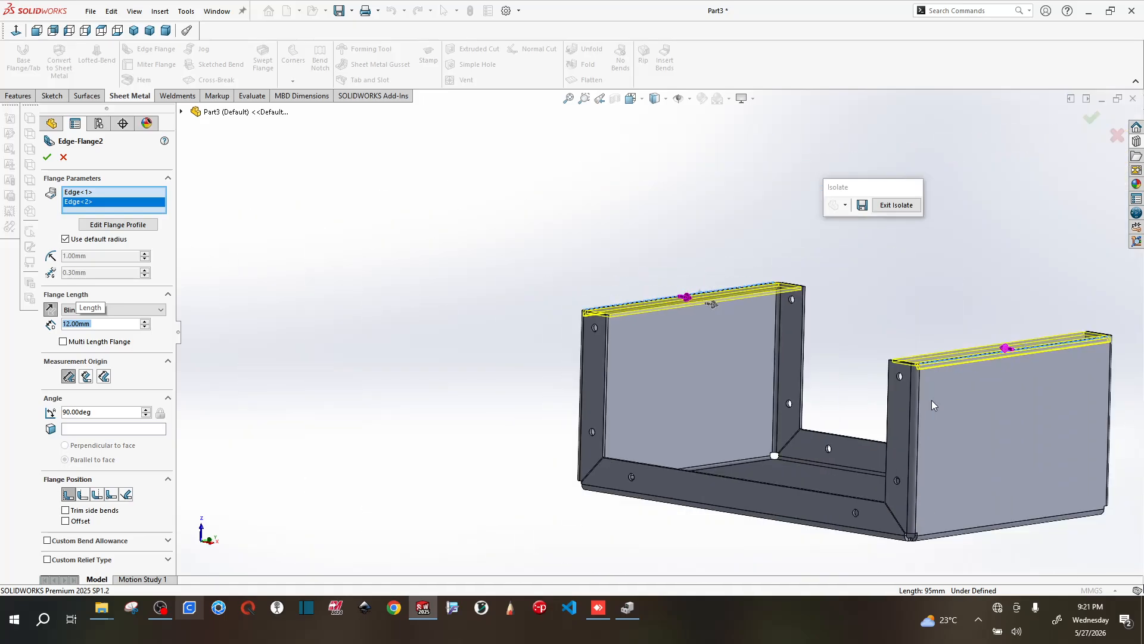
scroll(1000, 387, down, 4)
scroll(983, 390, down, 2)
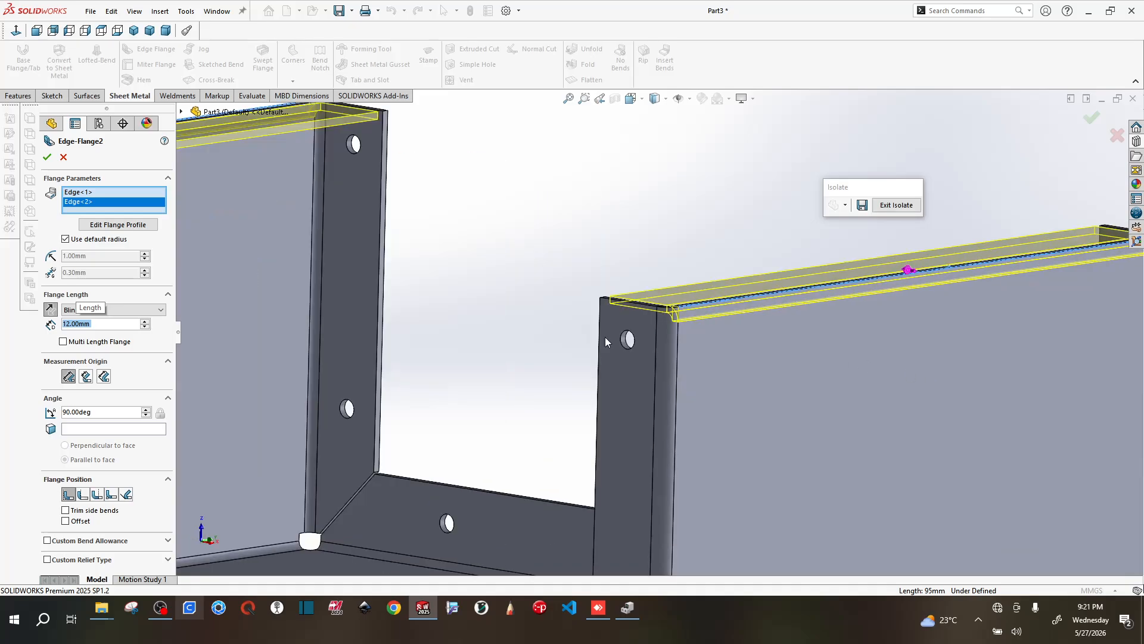
click(47, 156)
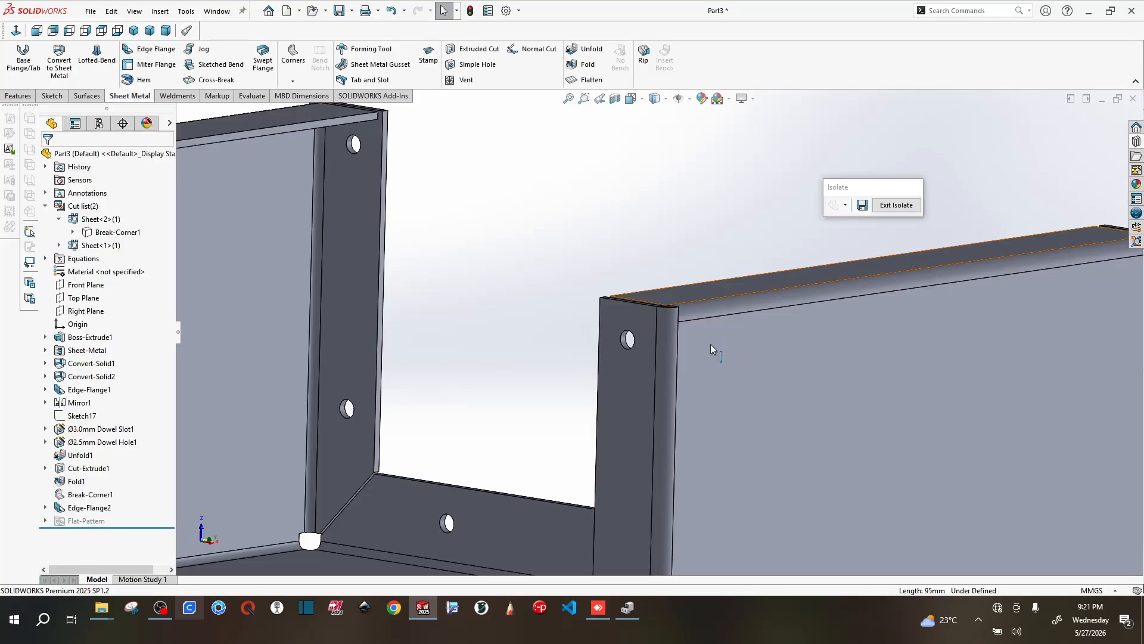
- Try Corner Relief for two-bend corners, replacing the scope body with the inner cover and collecting all its corners
scroll(710, 347, up, 7)
middle_drag(691, 343, 723, 432)
click(295, 81)
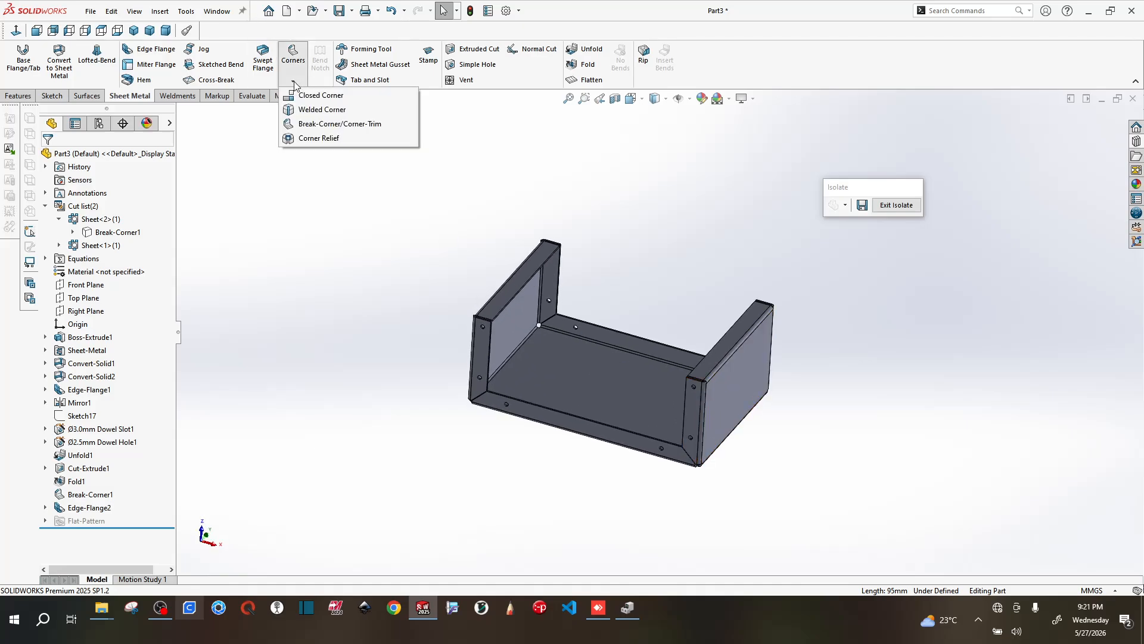
click(322, 138)
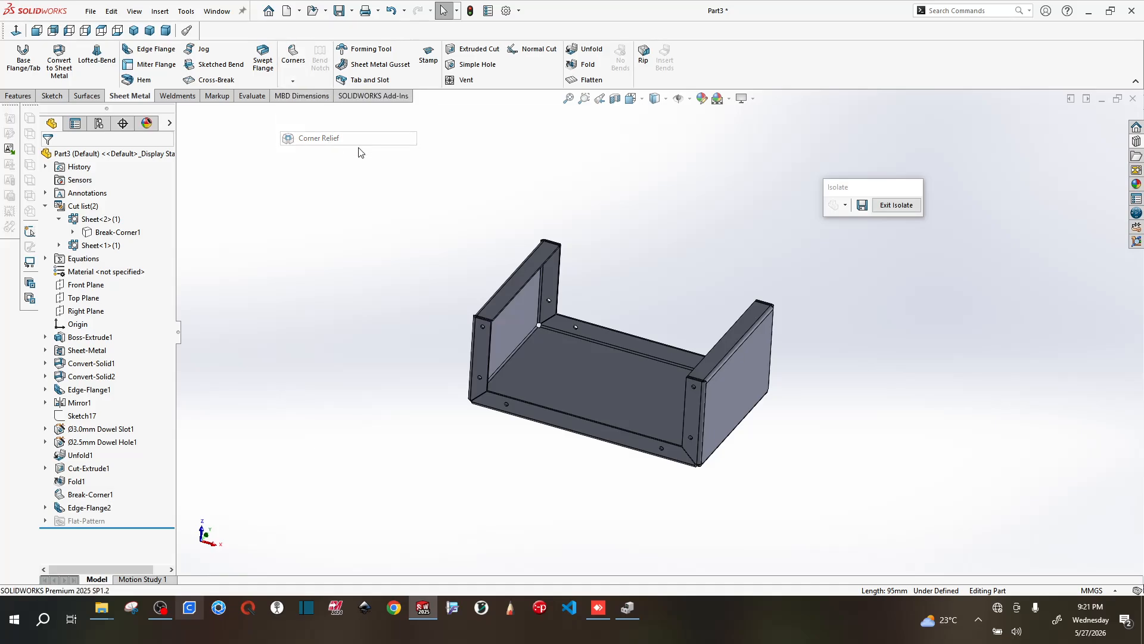
scroll(554, 325, down, 6)
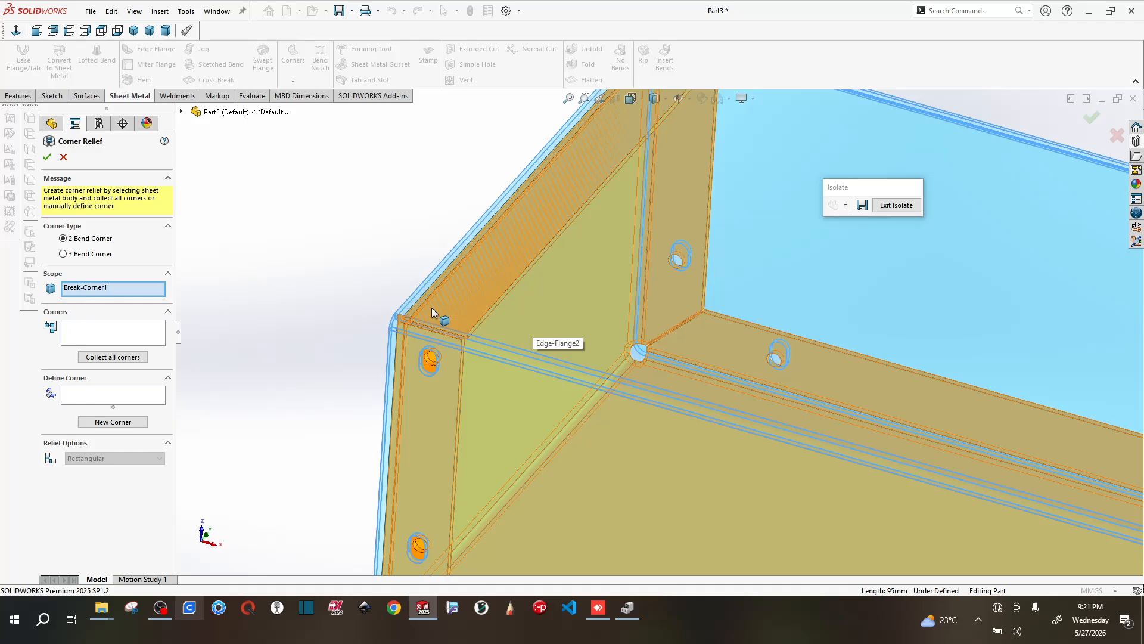
middle_drag(343, 341, 188, 302)
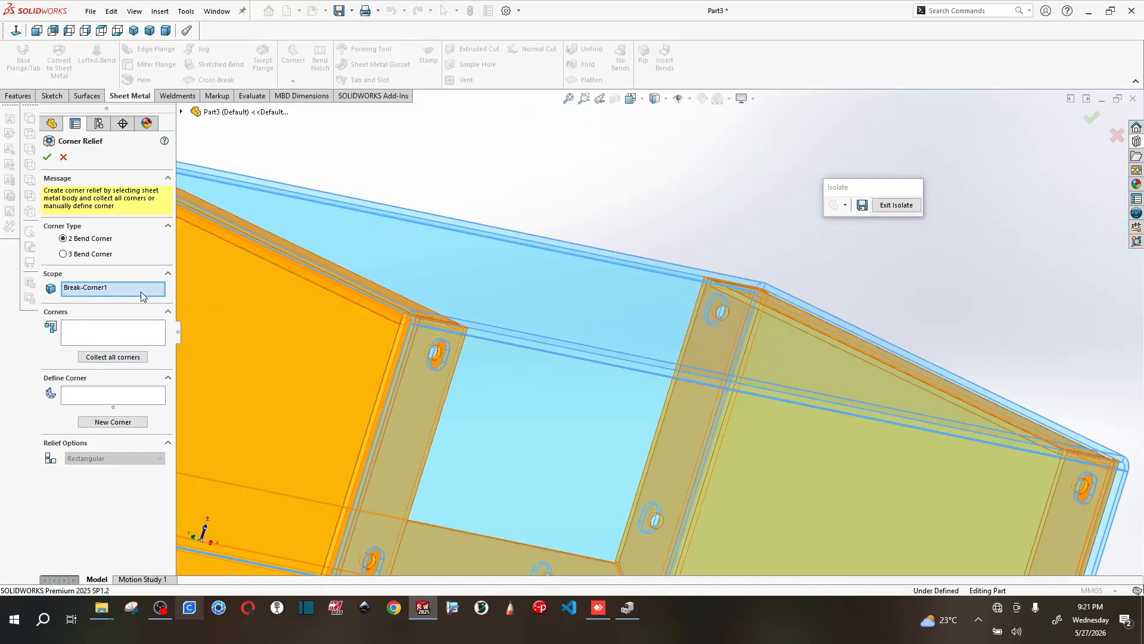
right_click(142, 288)
click(173, 311)
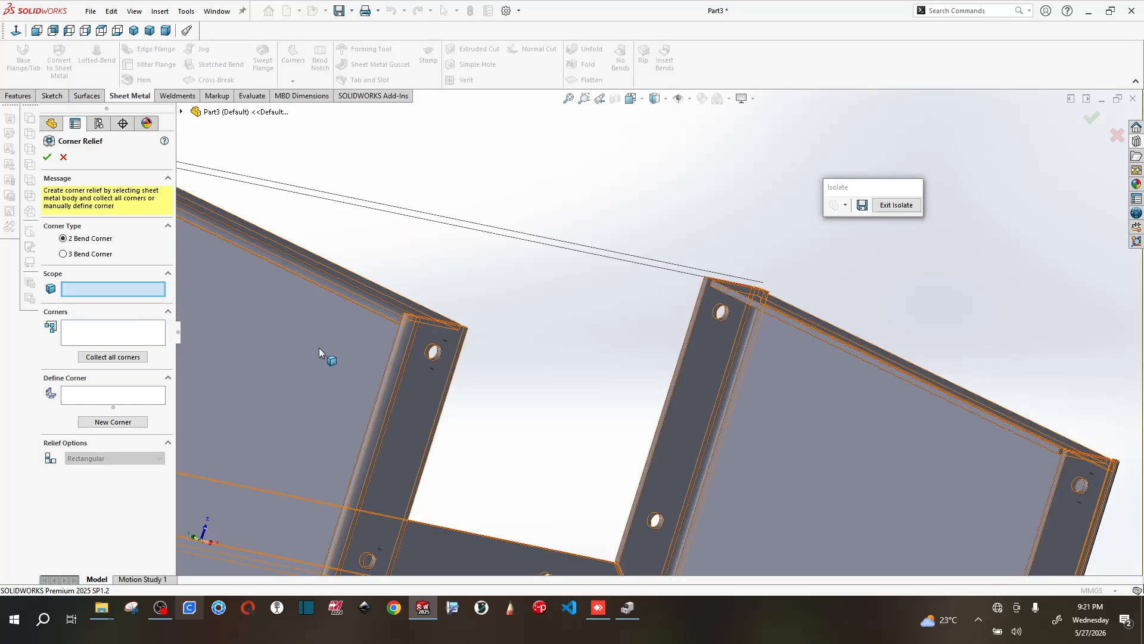
click(320, 348)
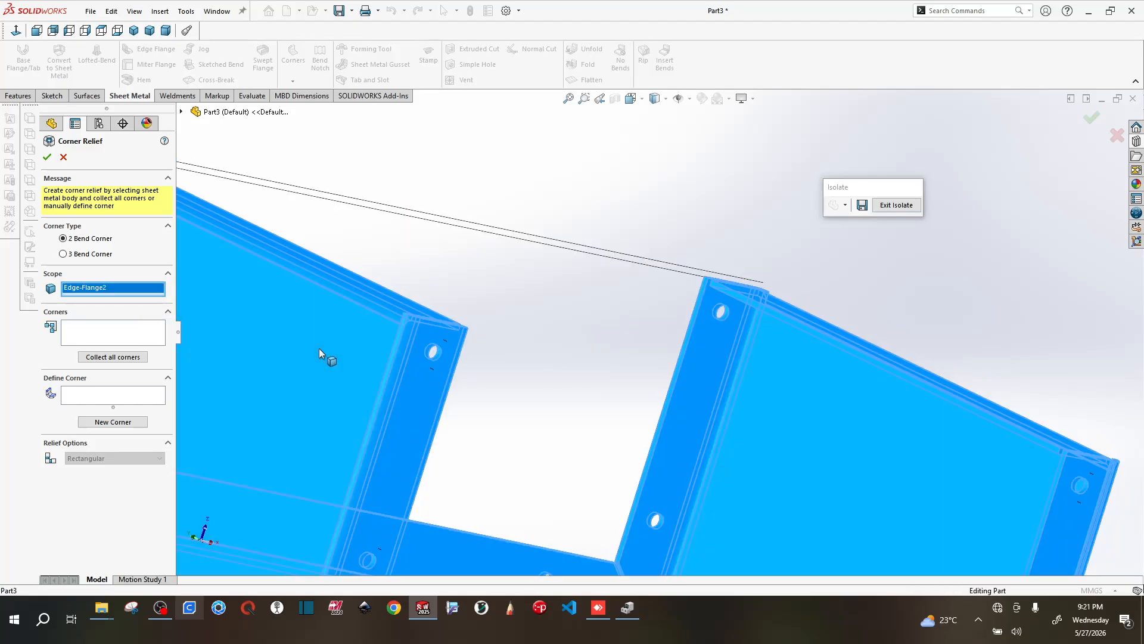
click(104, 359)
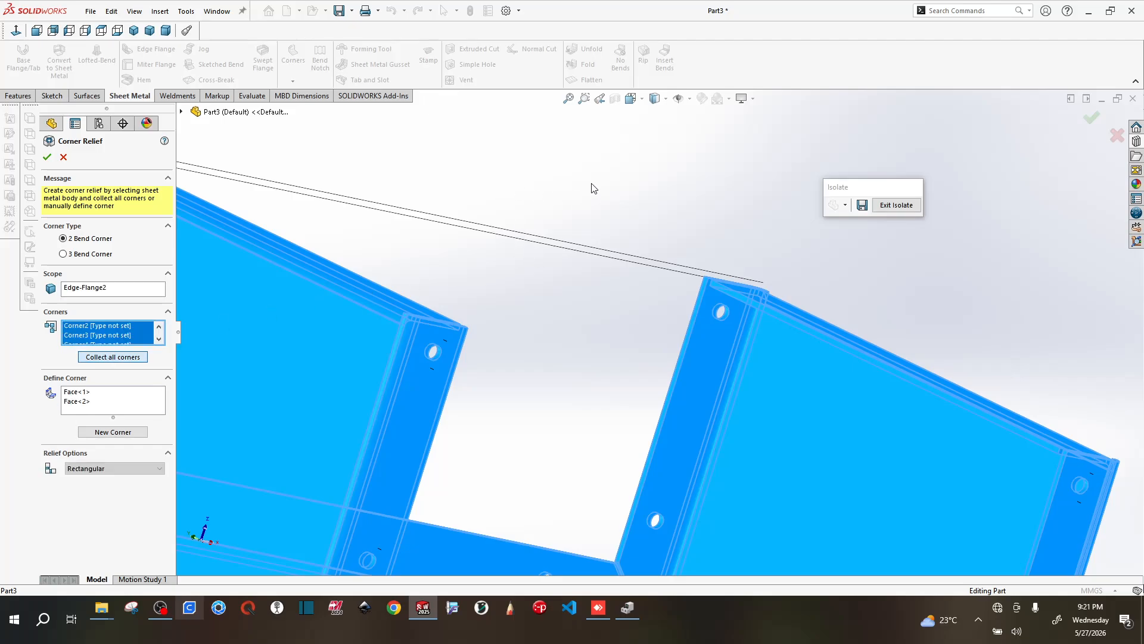
scroll(584, 193, up, 7)
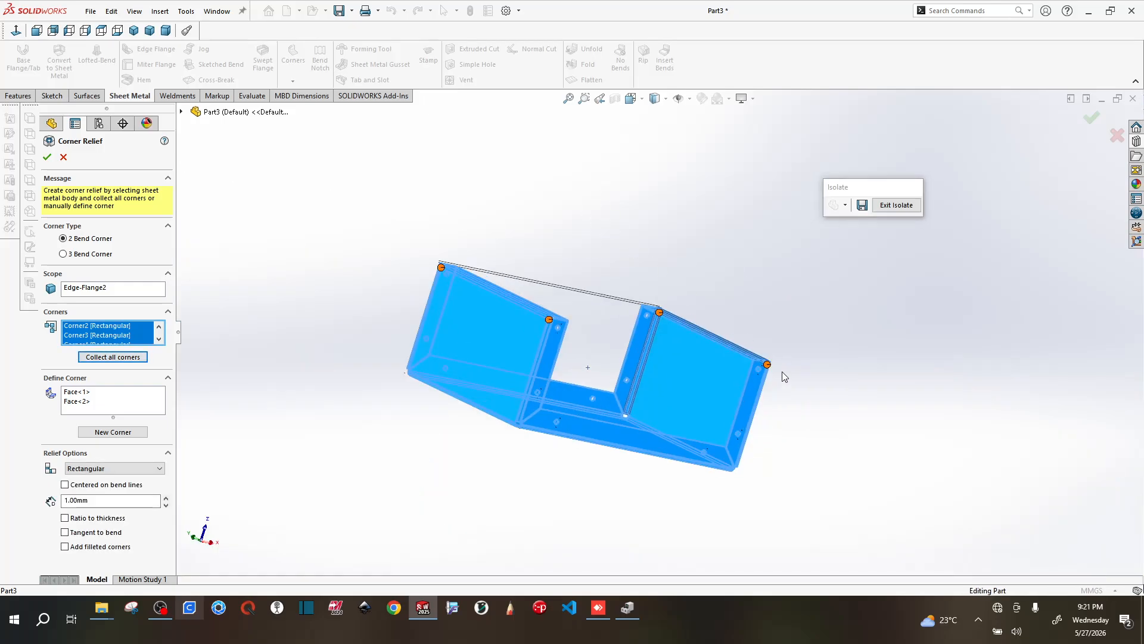
scroll(783, 370, down, 5)
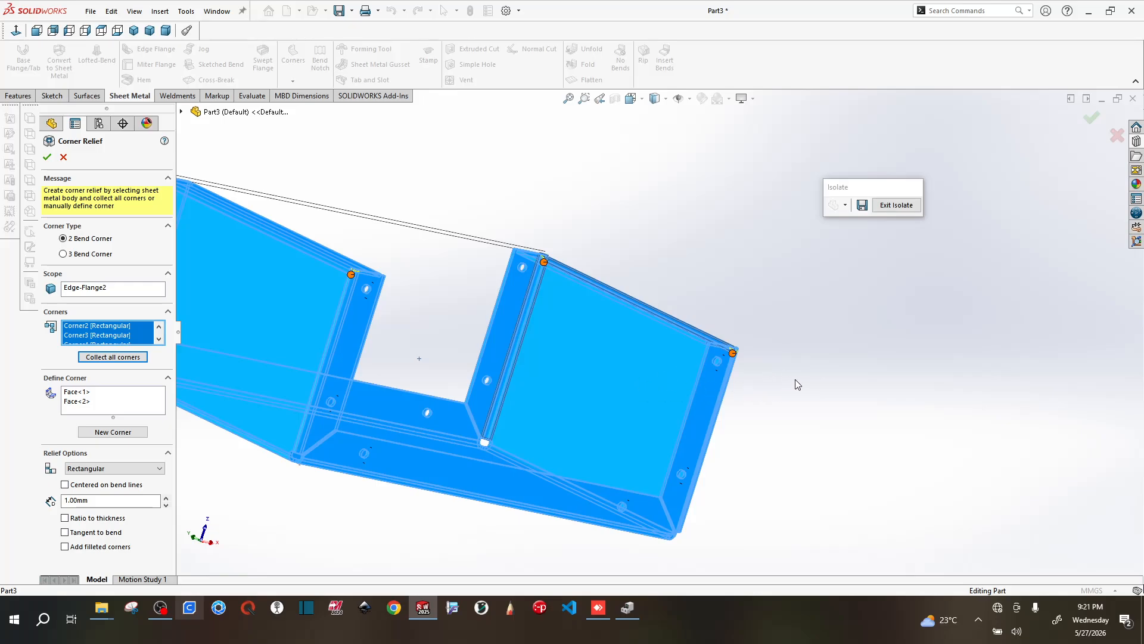
scroll(779, 370, up, 3)
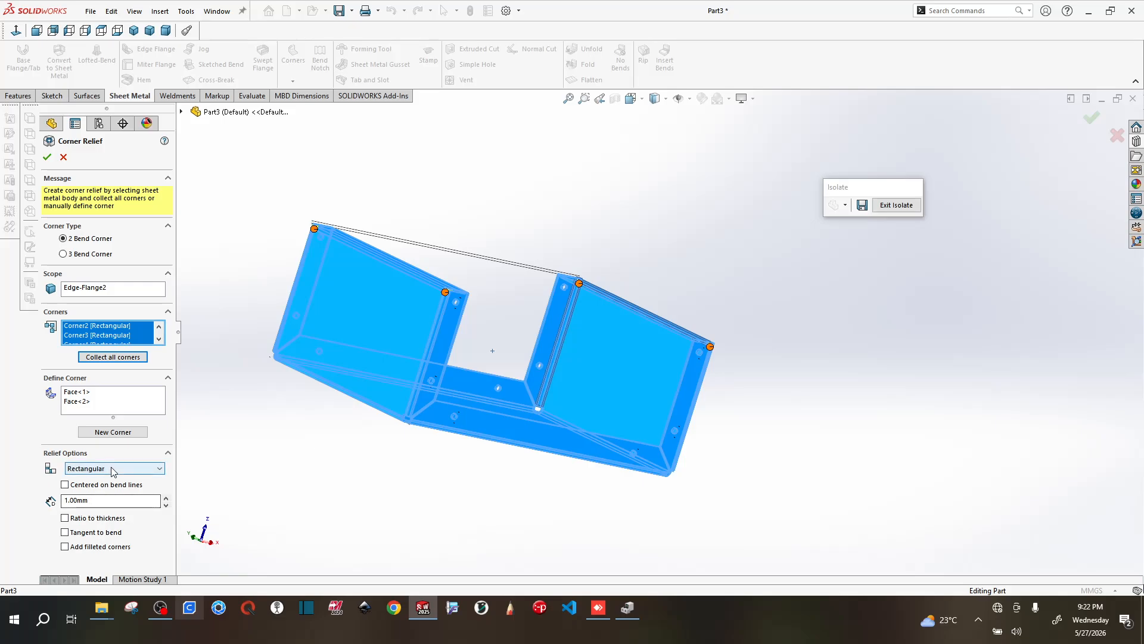
- Try rectangular corner reliefs centered on the bend lines with thickness ratios of 1.5 and 1, and abandon the command
click(65, 485)
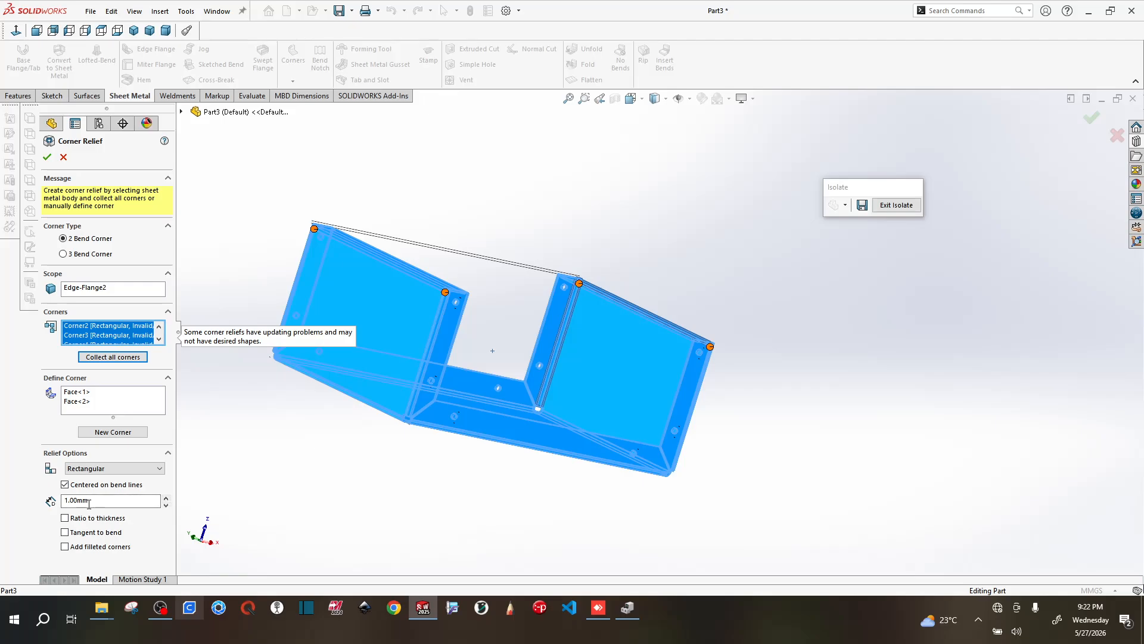
drag(89, 502, 62, 500)
key(Return)
click(65, 520)
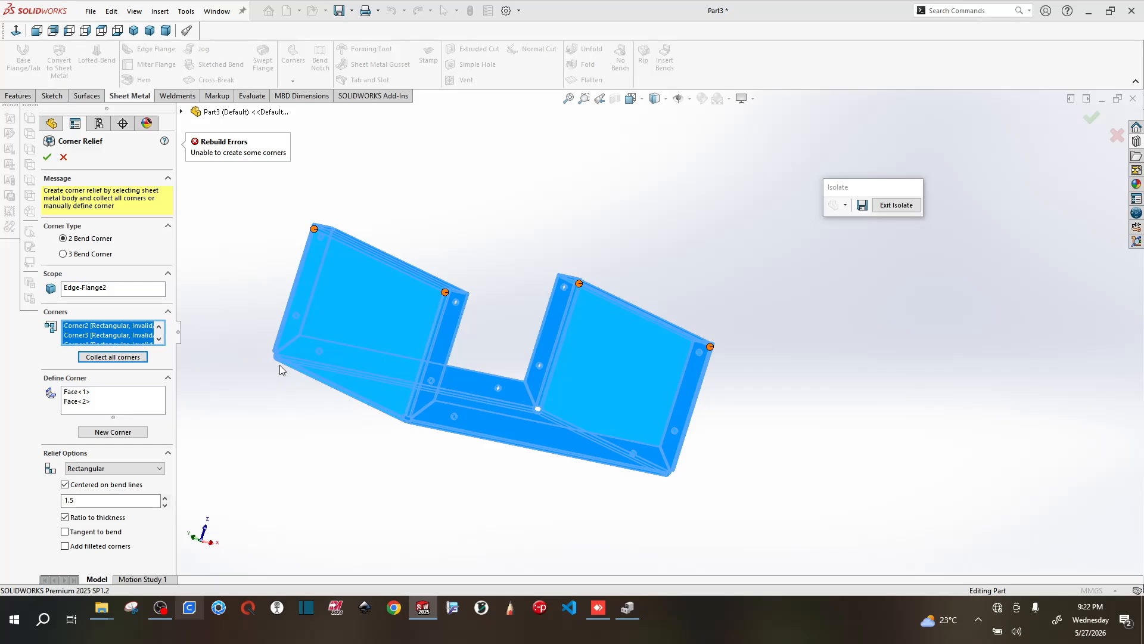
click(166, 505)
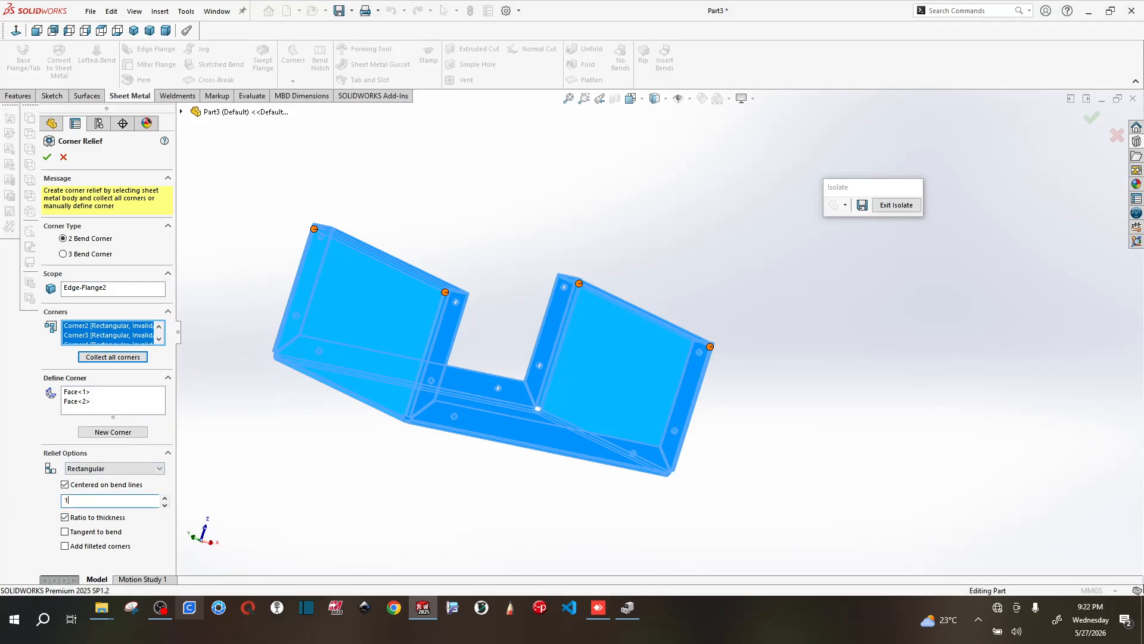
click(46, 159)
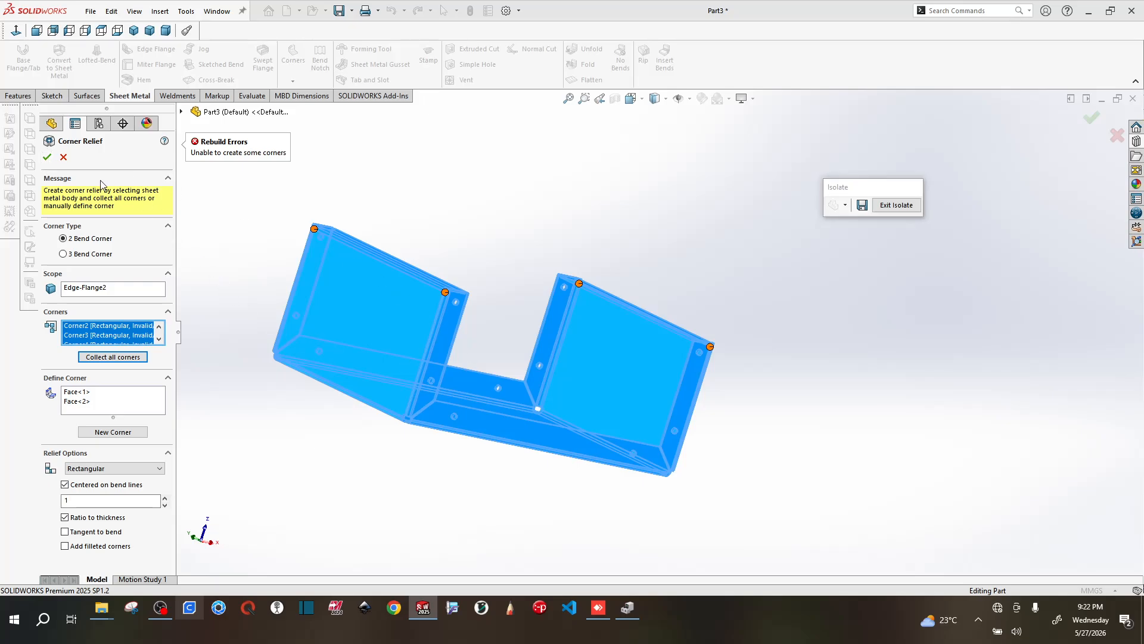
click(64, 158)
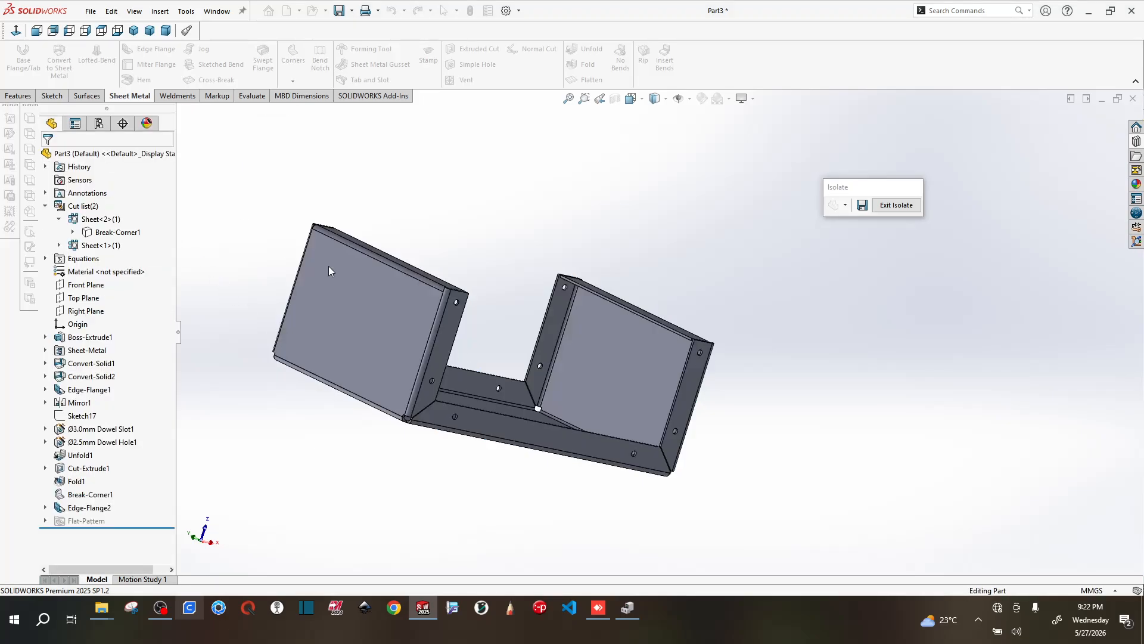
- Unfold all bends of the inner cover, keeping its large base face fixed
middle_drag(517, 440, 575, 155)
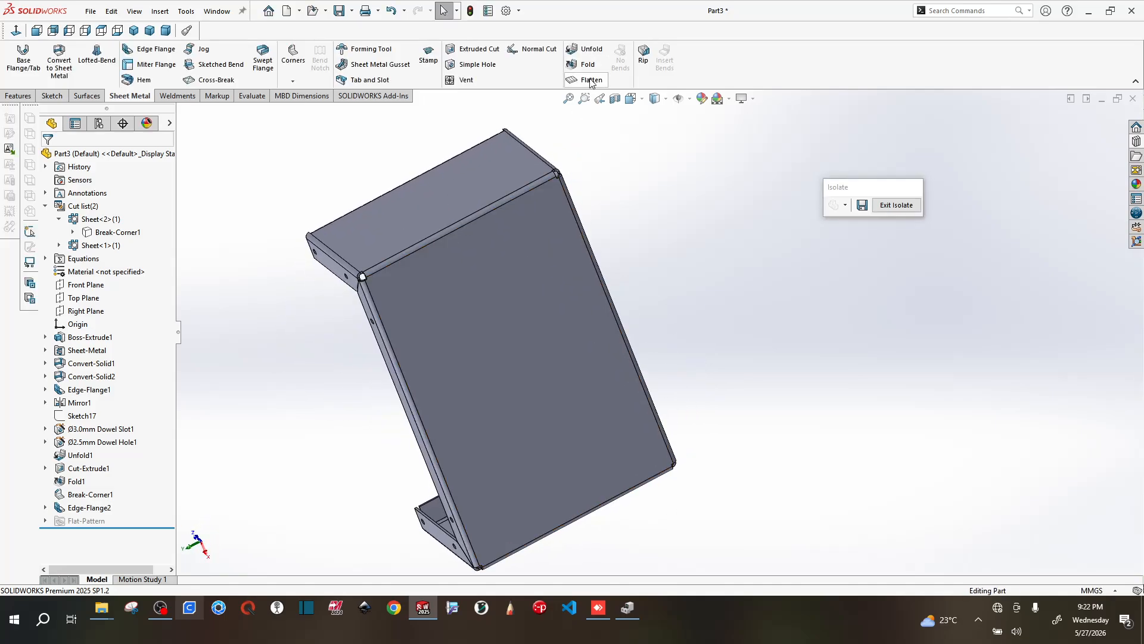
click(591, 80)
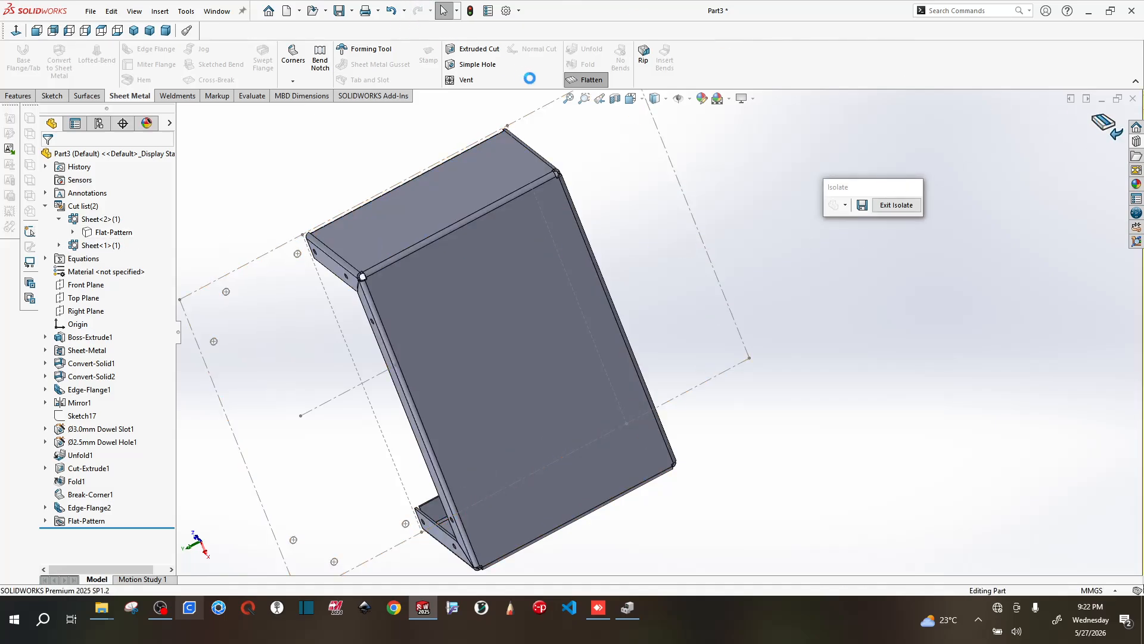
click(591, 50)
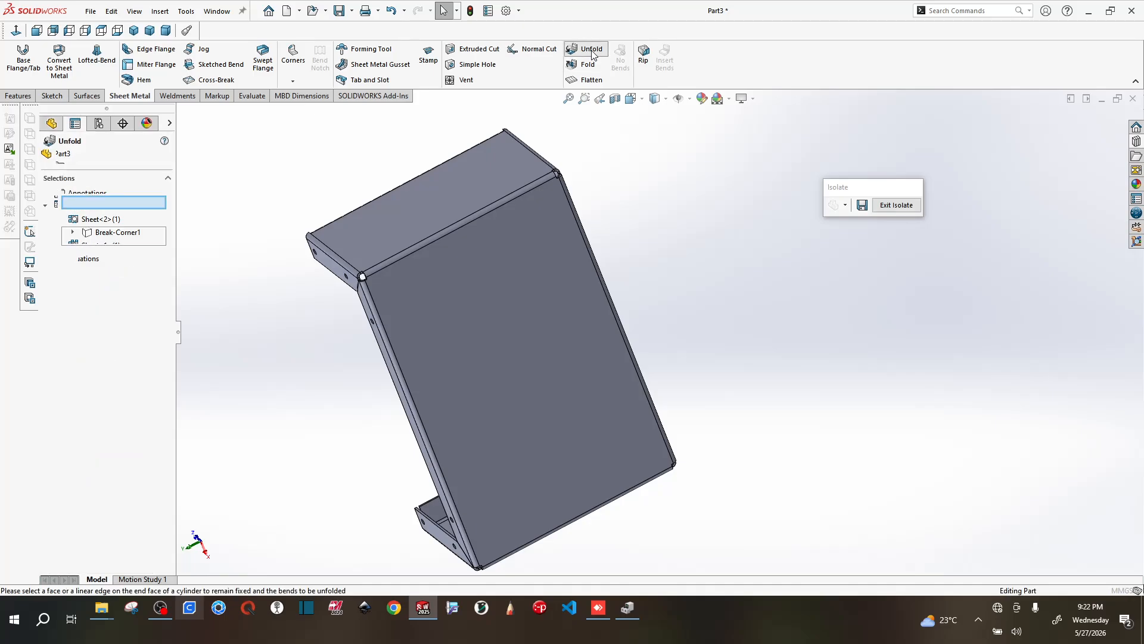
click(521, 316)
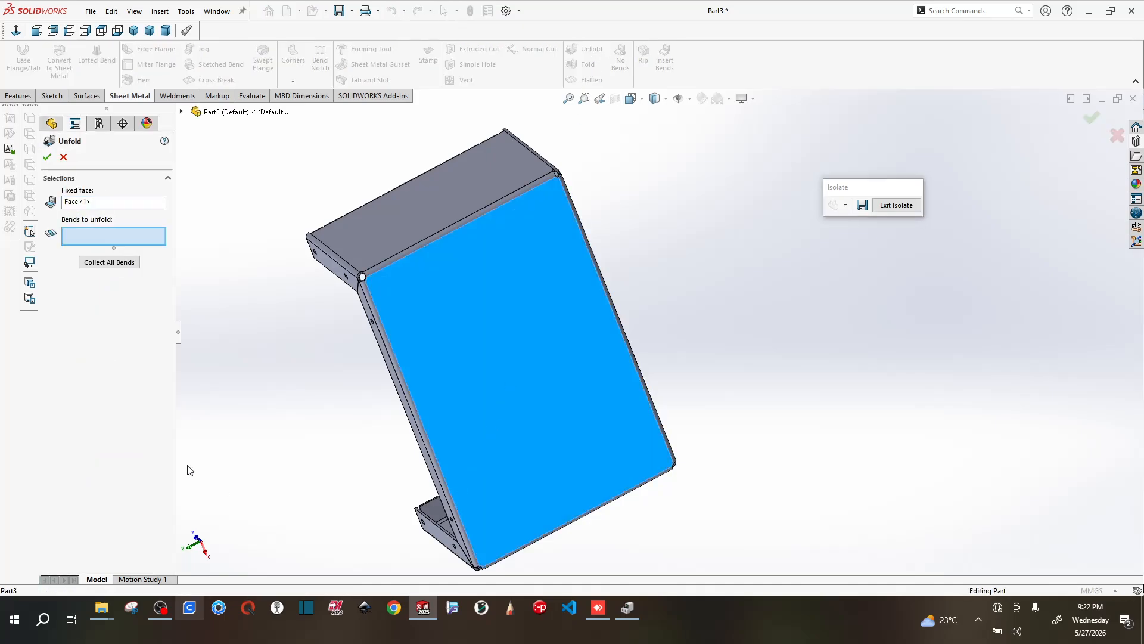
click(113, 264)
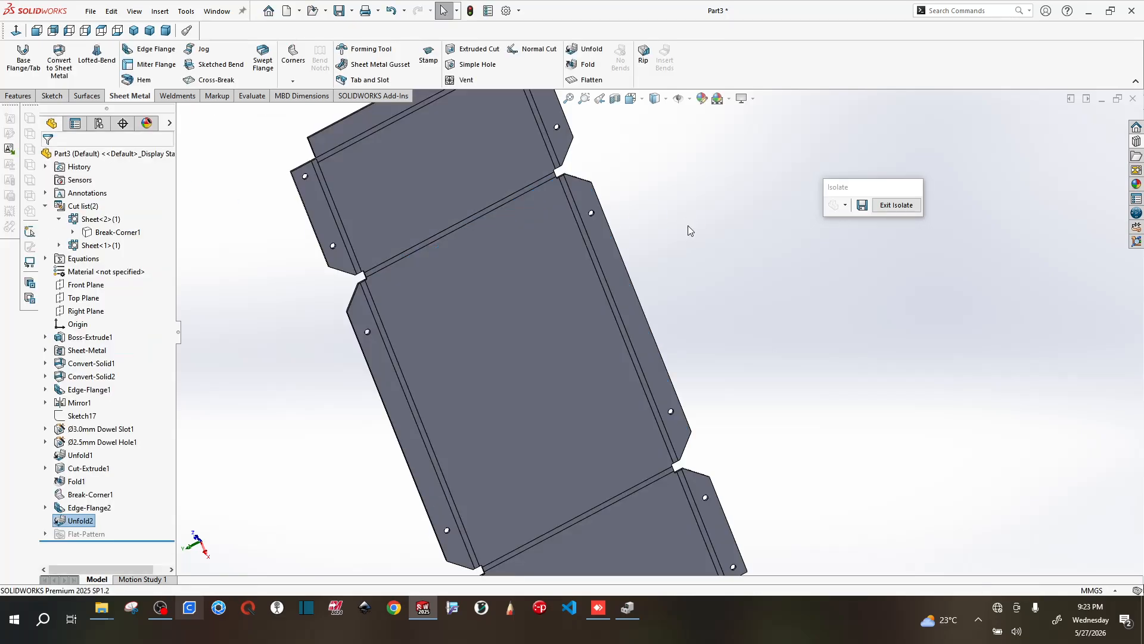
- Start a sketch on the flat face of the left end wall of the unfolded inner cover
scroll(688, 225, up, 3)
scroll(590, 181, down, 7)
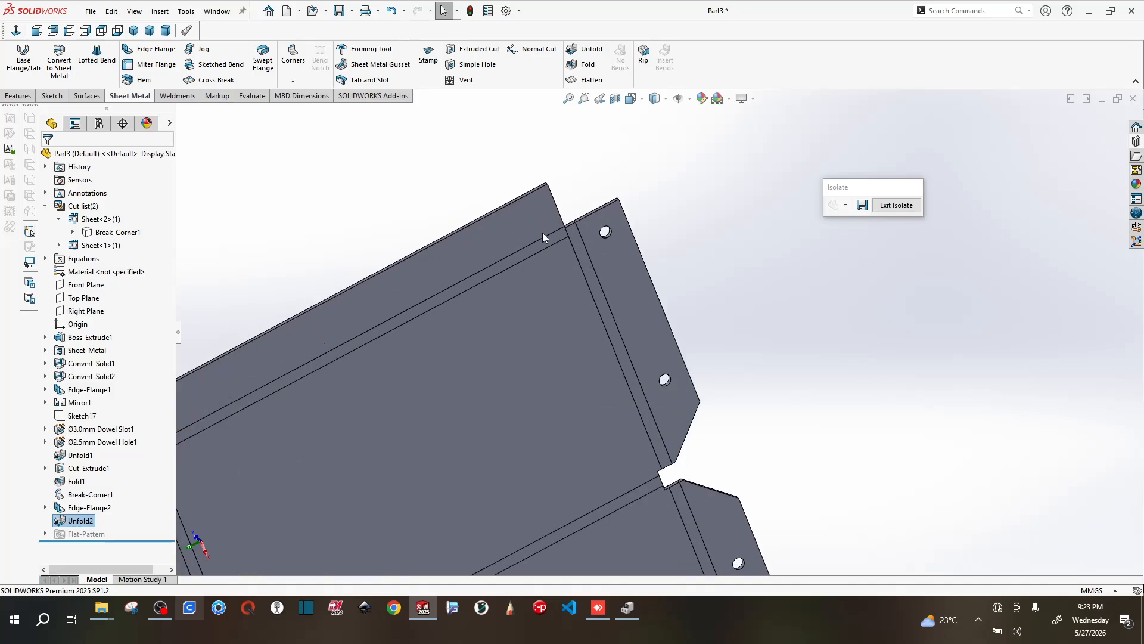
scroll(542, 238, down, 5)
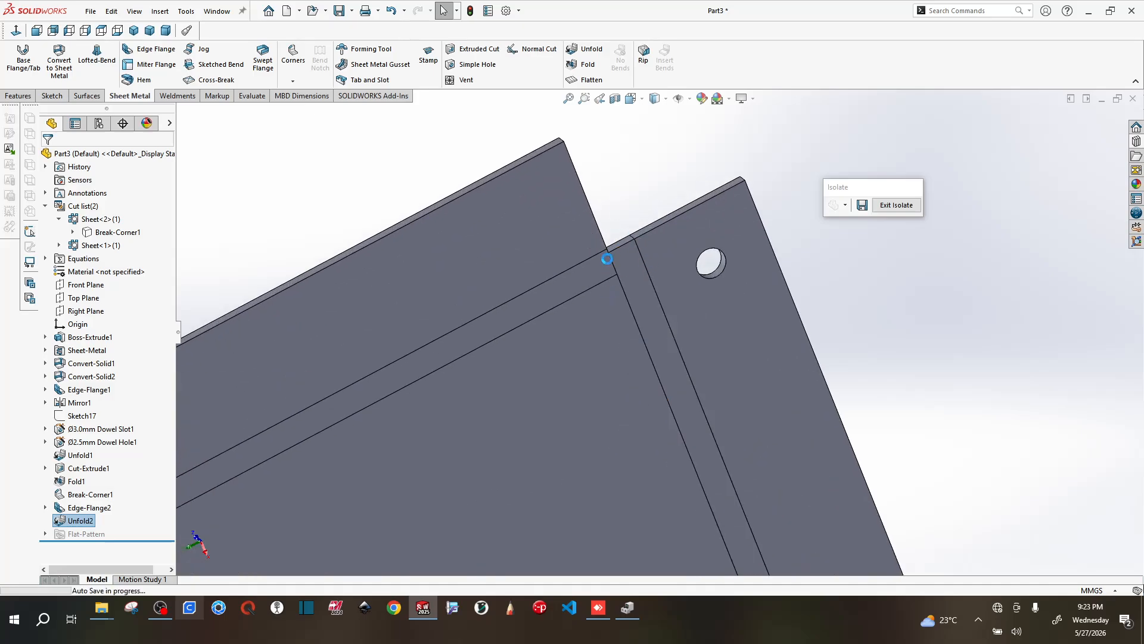
scroll(607, 216, up, 3)
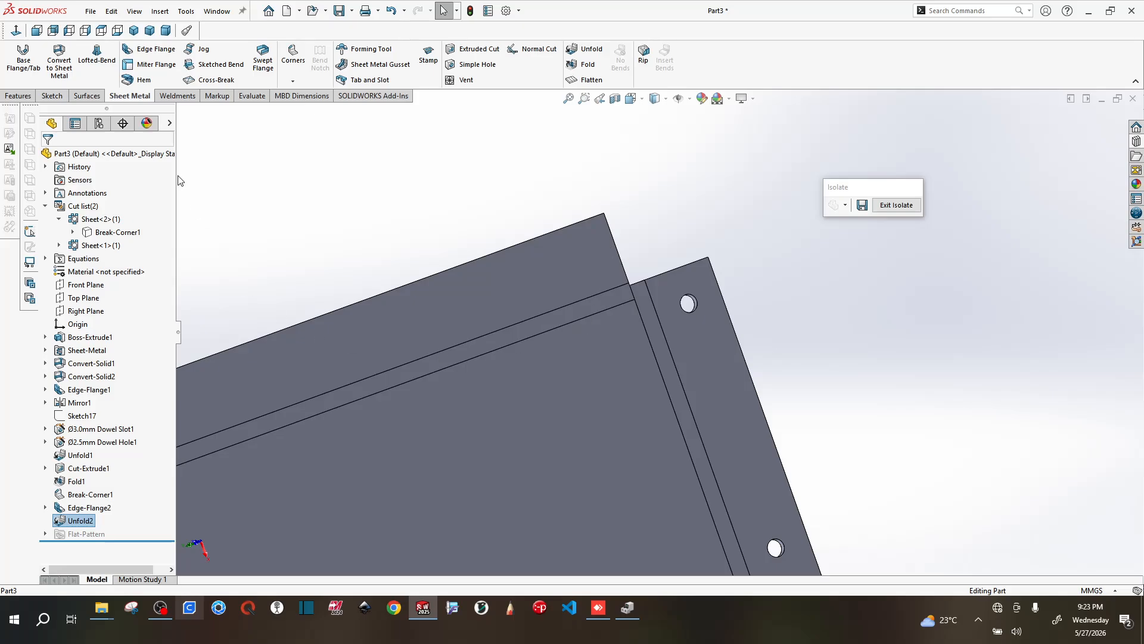
scroll(509, 217, up, 3)
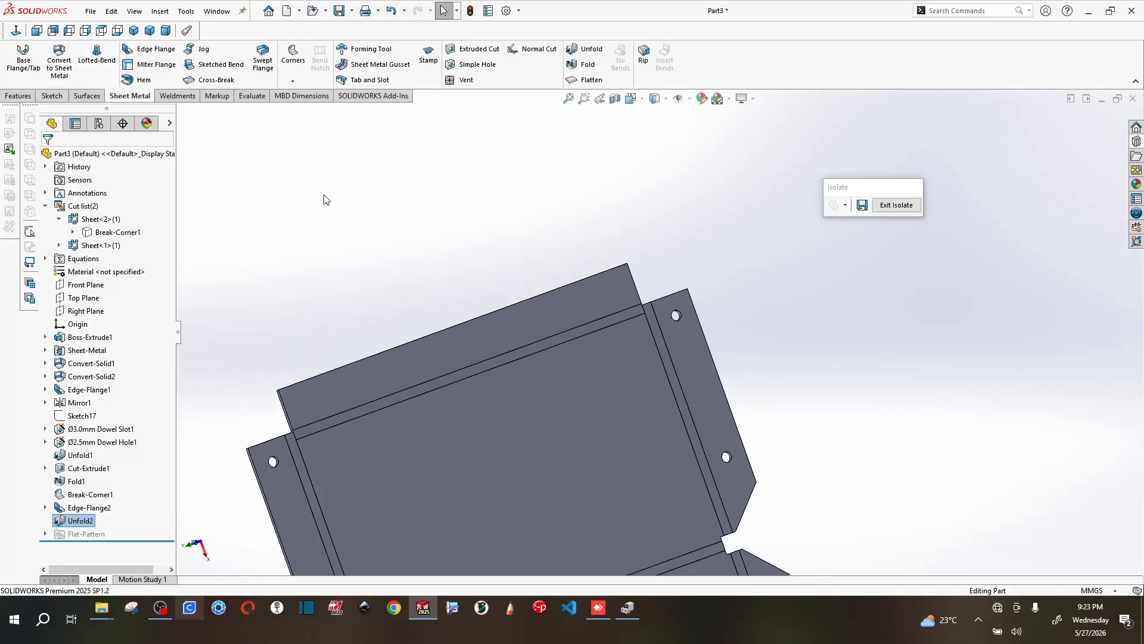
click(62, 96)
click(16, 57)
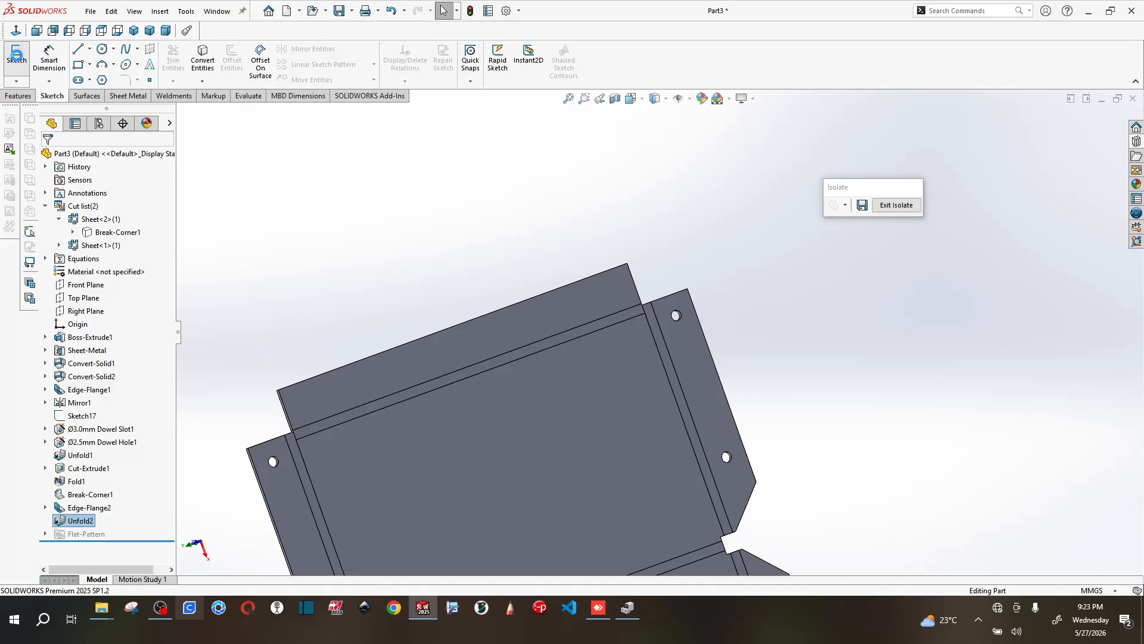
click(580, 409)
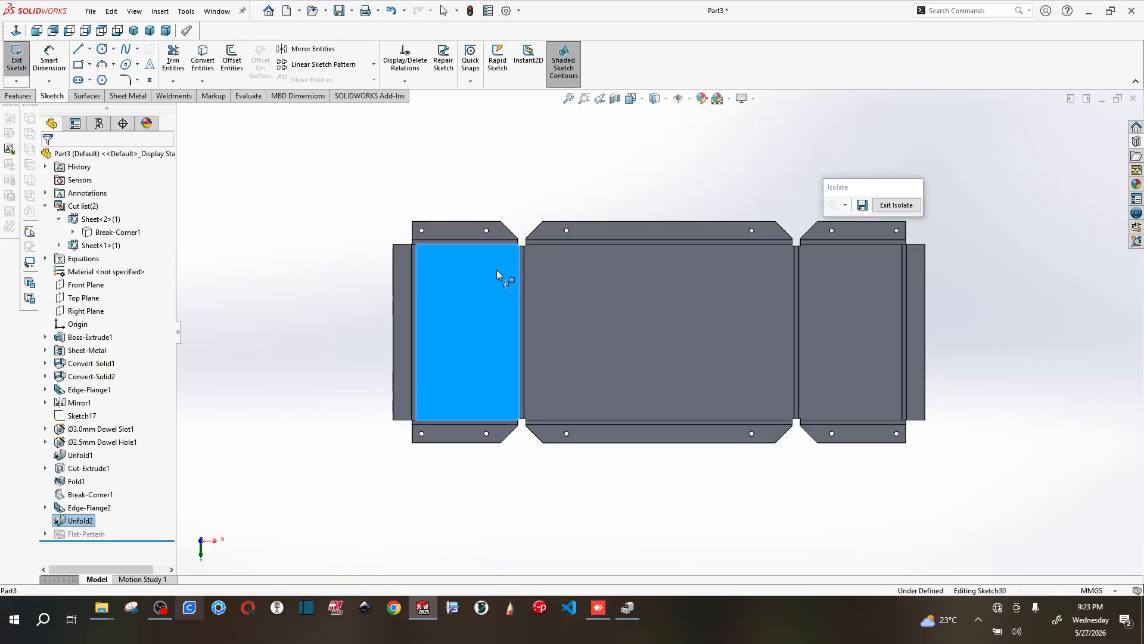
- Draw a corner rectangle of about 2 by 2.36 mm over the side-flange bend strip at the left end wall's upper outer corner
scroll(565, 310, down, 3)
scroll(514, 283, down, 5)
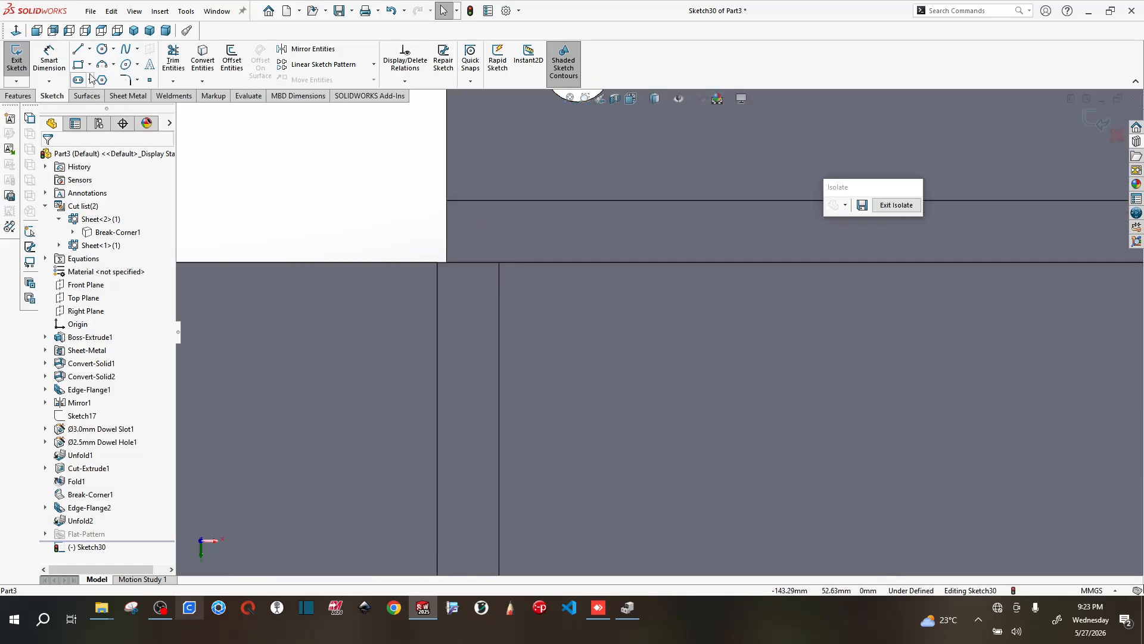
click(447, 202)
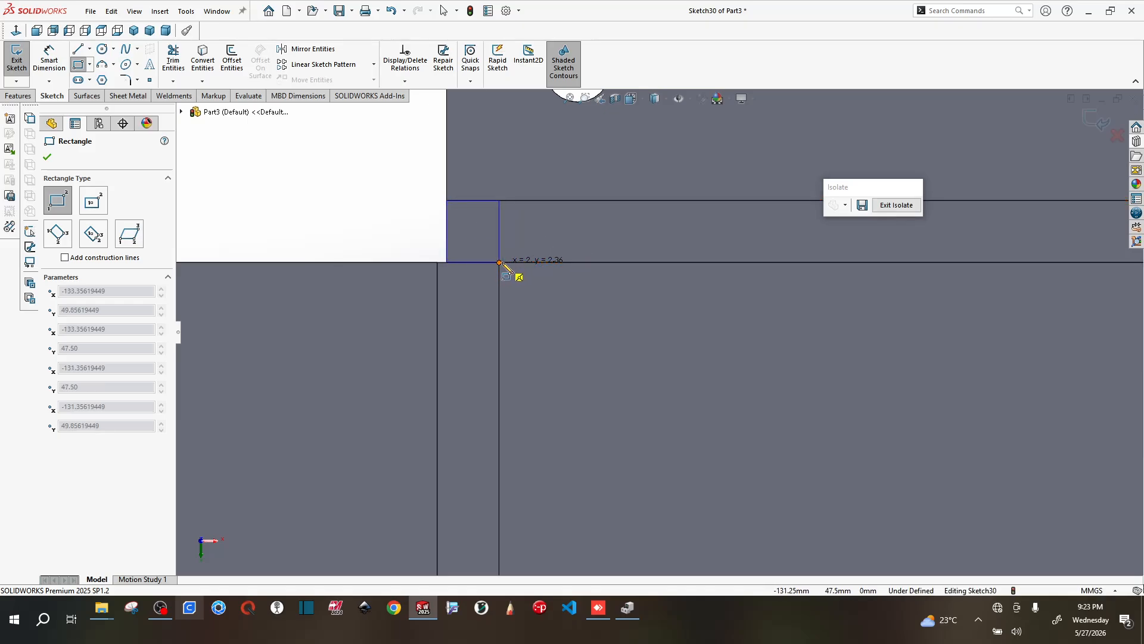
click(499, 262)
- Draw a matching rectangle of about 2 by 2.36 mm over the bend strip at the left end wall's lower outer corner
scroll(638, 339, up, 5)
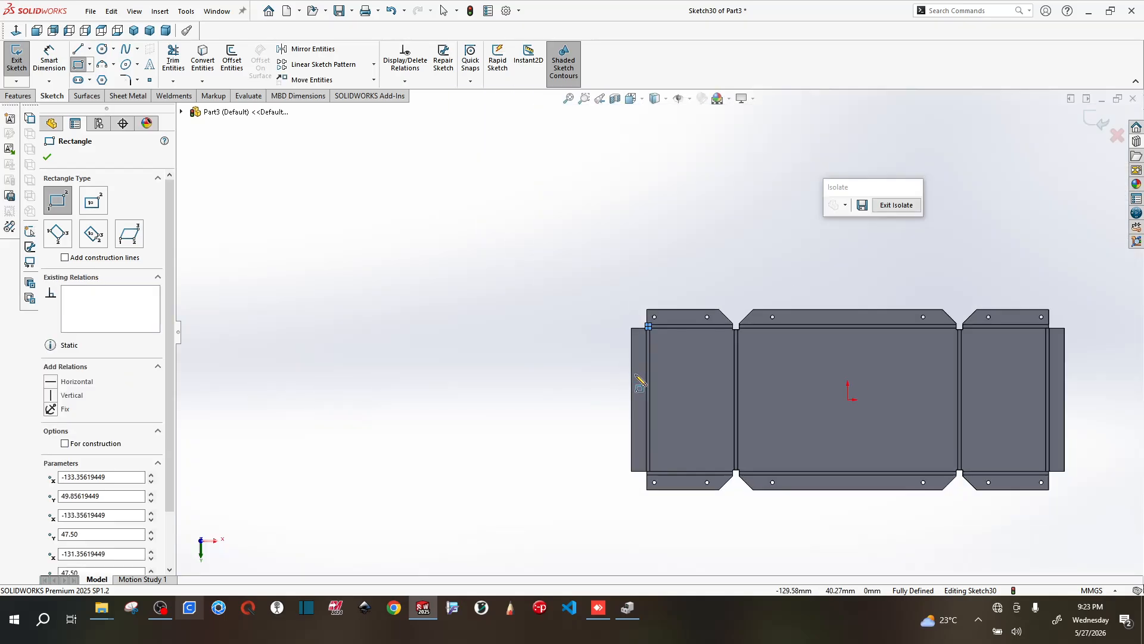
scroll(639, 382, down, 6)
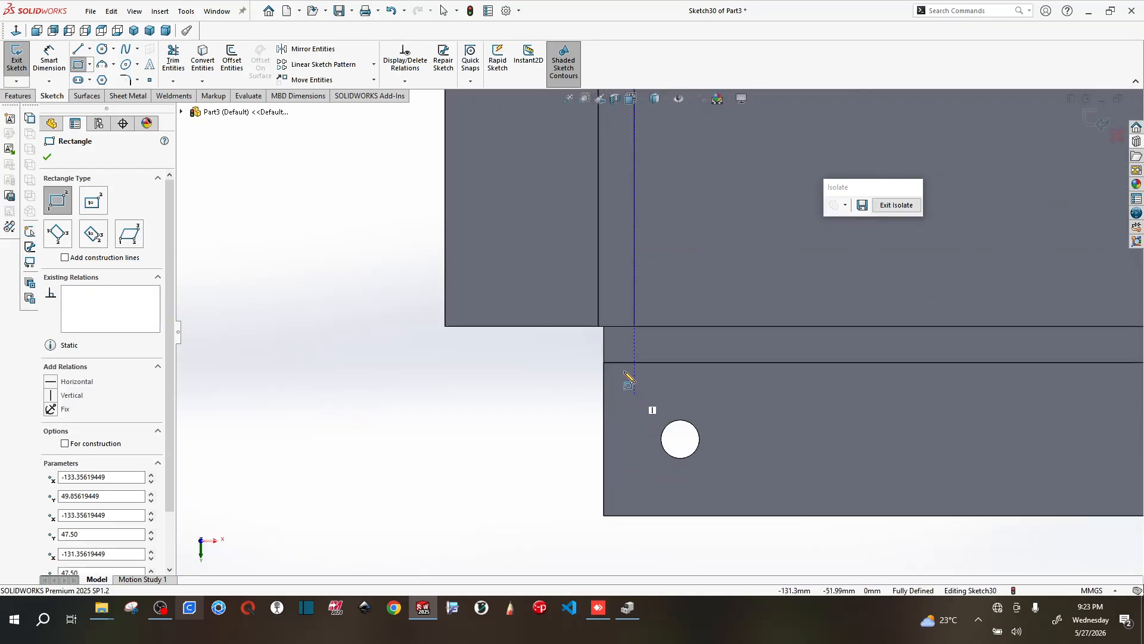
scroll(624, 374, down, 2)
click(598, 309)
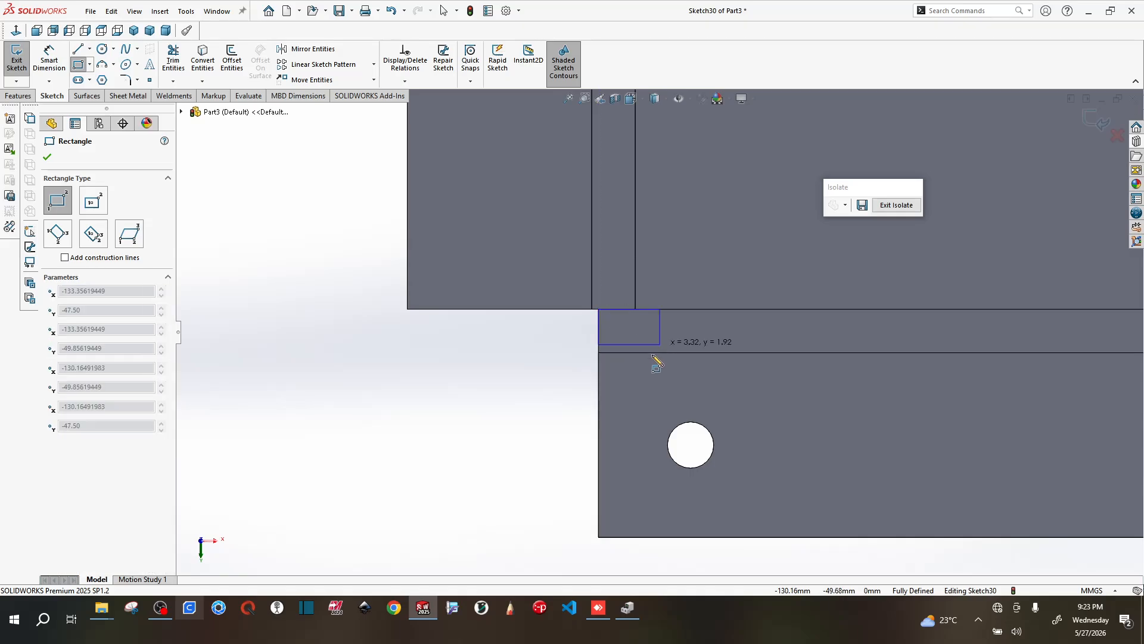
click(635, 352)
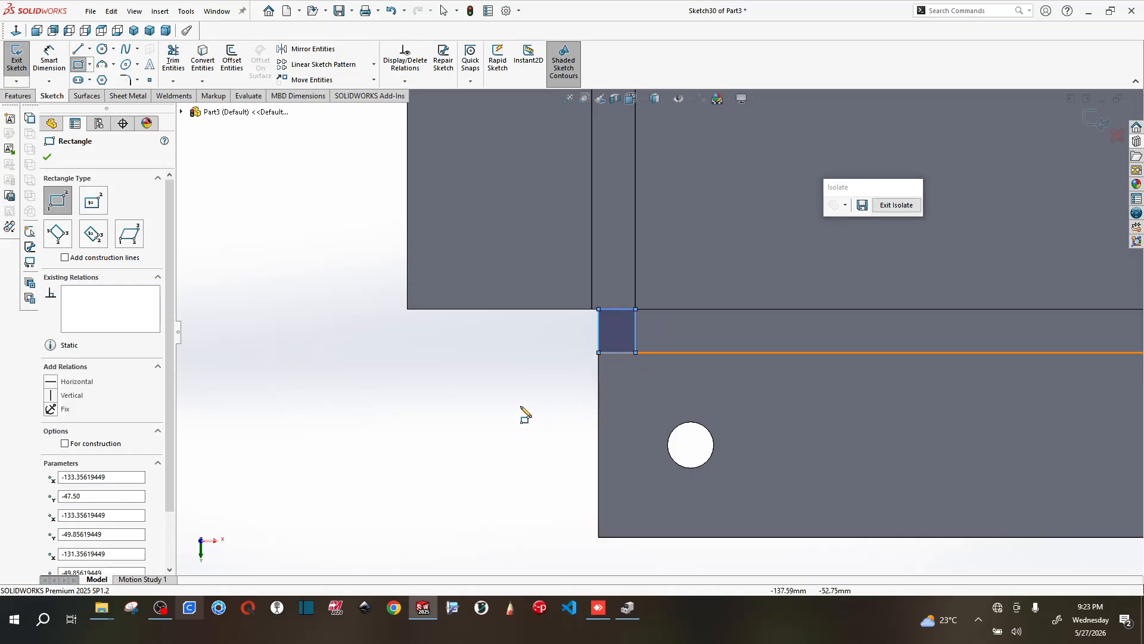
key(Escape)
key(Escape)
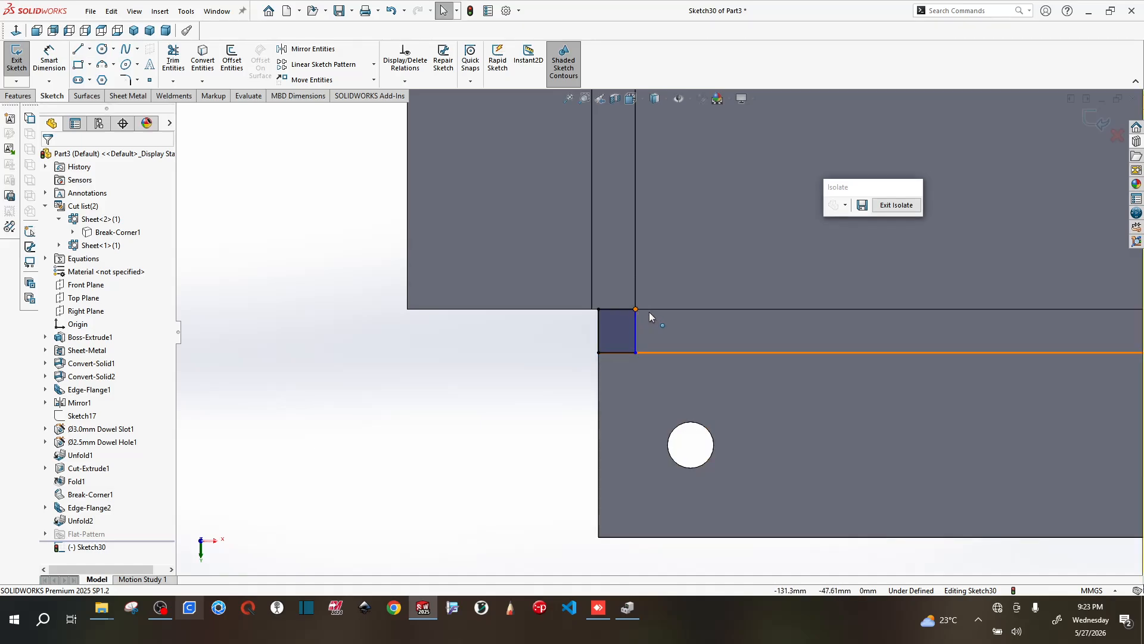
mouse_move(635, 309)
mouse_down()
mouse_move(674, 309)
mouse_move(633, 311)
mouse_move(653, 332)
mouse_up()
scroll(653, 331, up, 3)
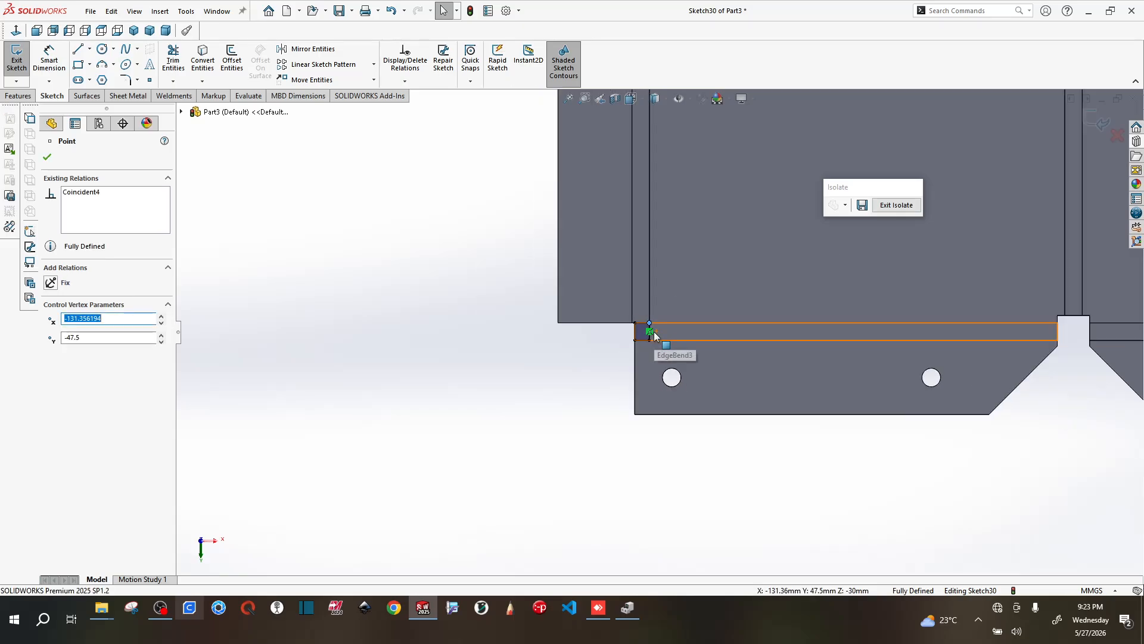
scroll(654, 333, up, 5)
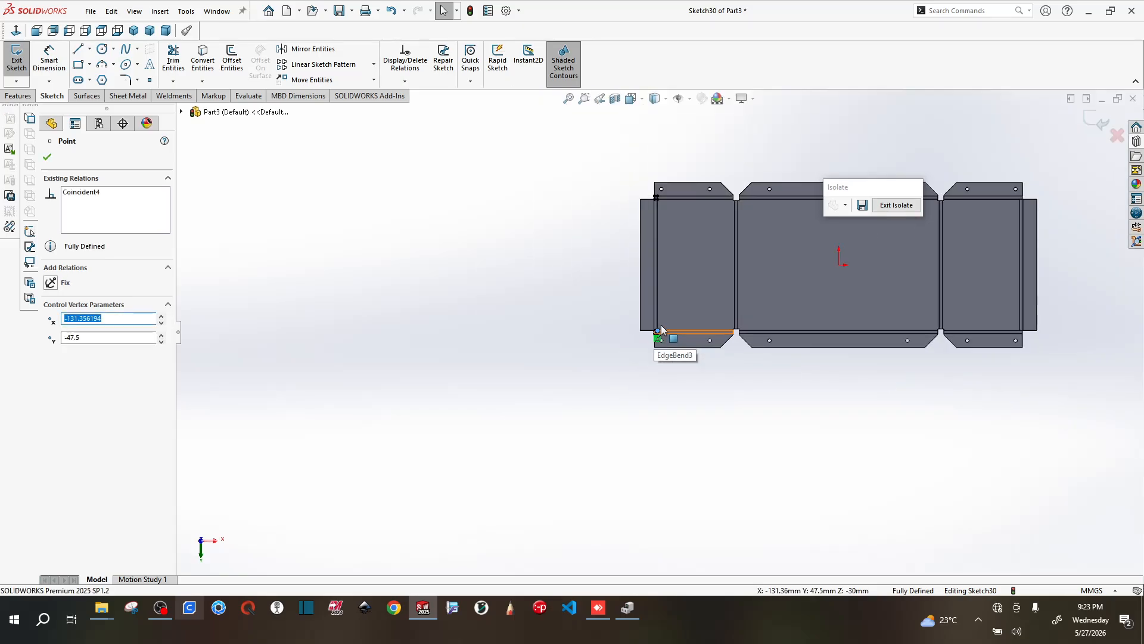
- Draw a vertical construction line from the origin down past the cover's lower edge
click(90, 52)
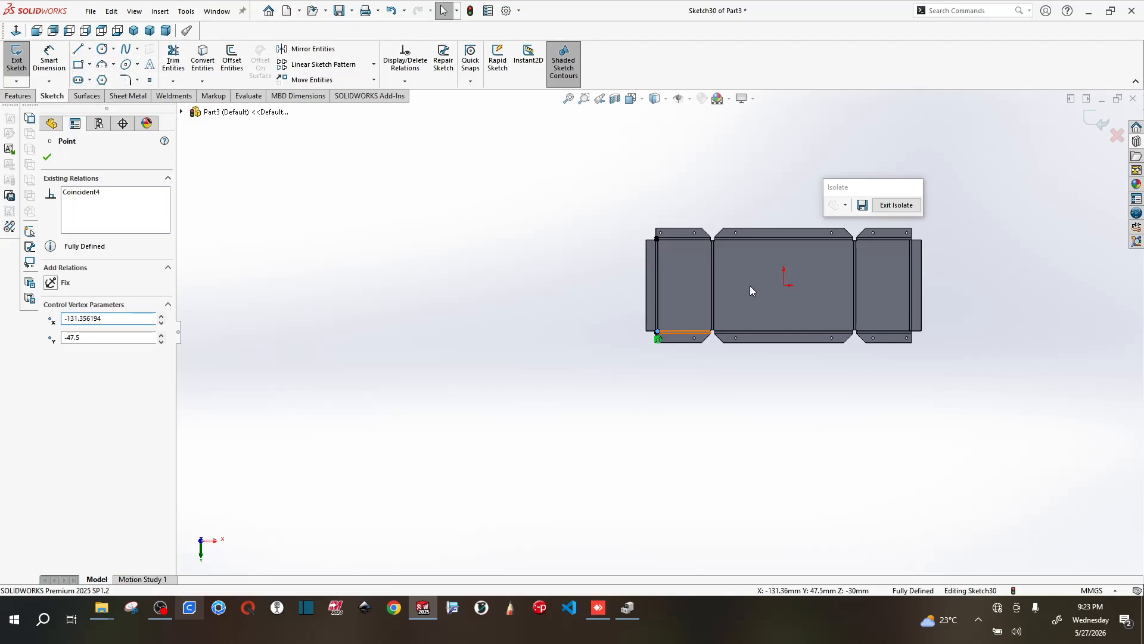
click(784, 285)
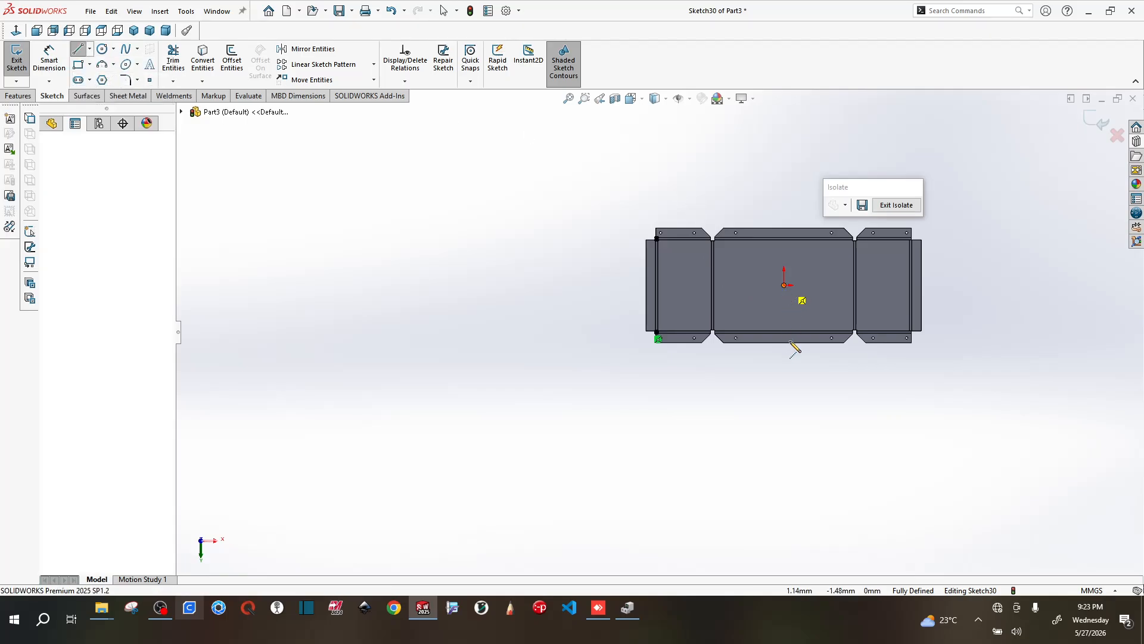
click(785, 379)
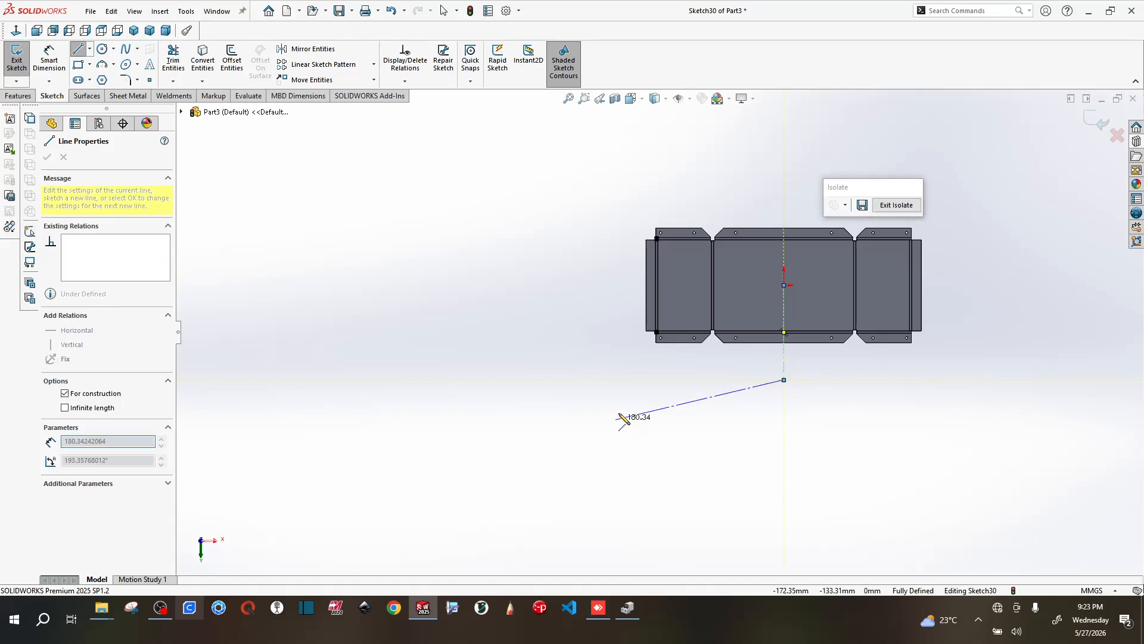
key(Escape)
- Mirror both corner rectangles about the vertical construction line onto the opposite end wall
scroll(799, 299, up, 1)
mouse_move(761, 191)
mouse_down()
mouse_move(754, 388)
mouse_move(580, 432)
mouse_up()
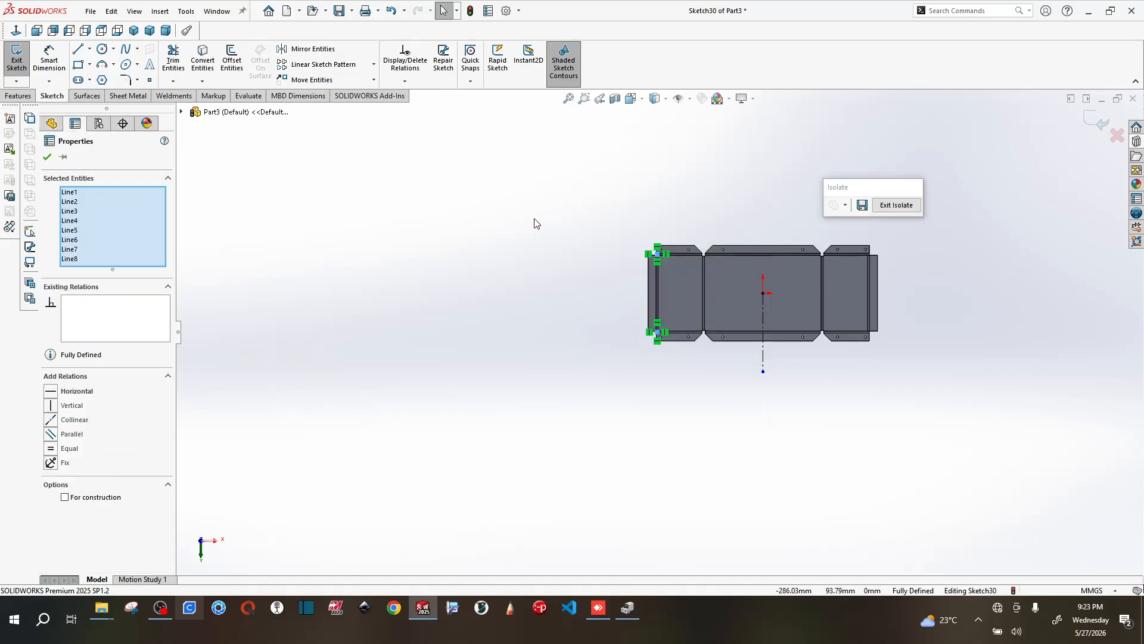
ctrl+click(763, 366)
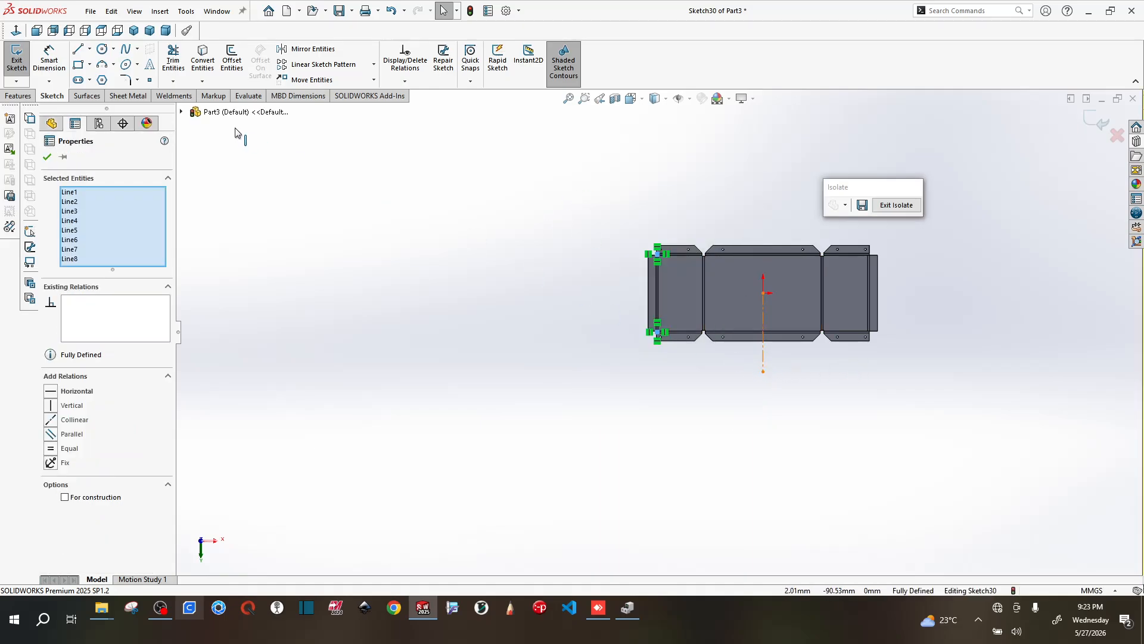
click(288, 50)
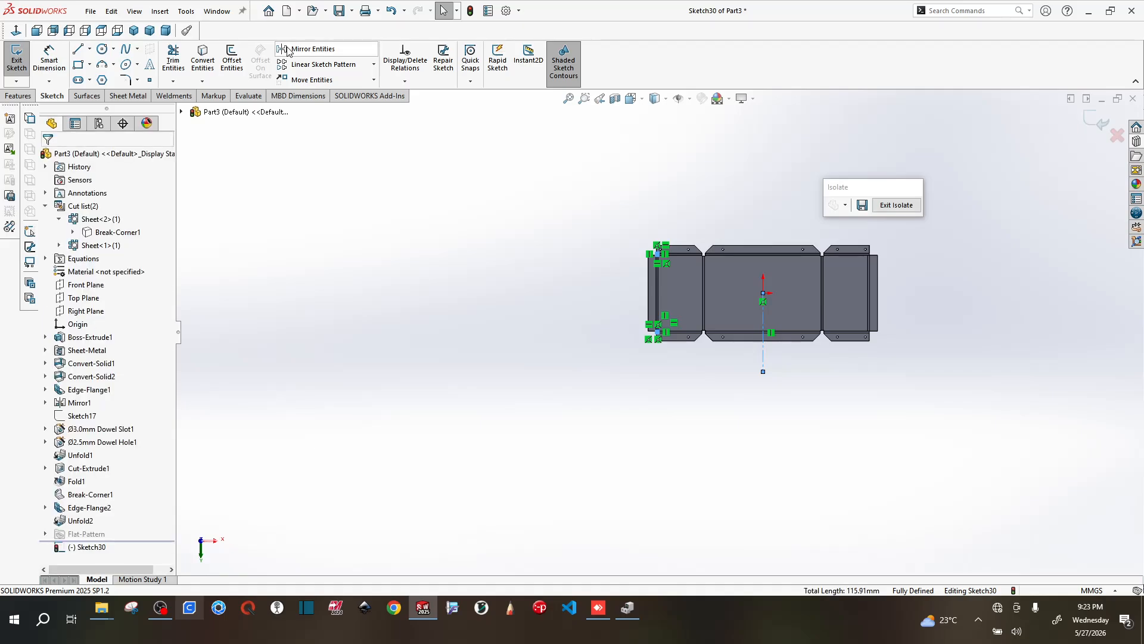
- Offset all four corner rectangles by 1.5 mm, turning the base geometry into construction lines
scroll(854, 286, up, 3)
scroll(839, 294, down, 5)
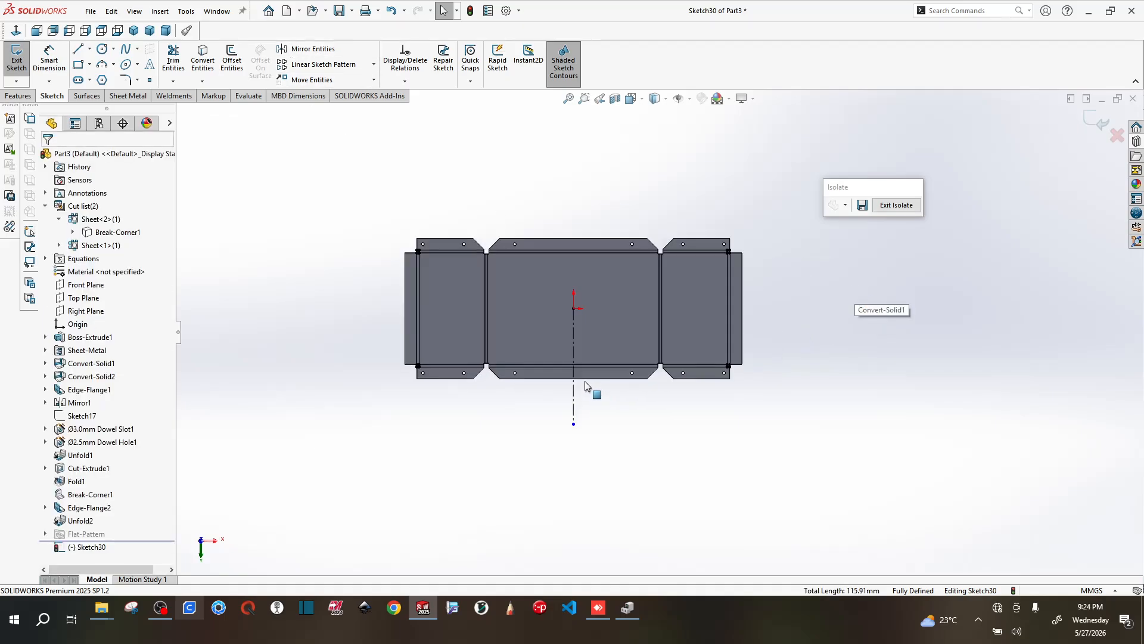
scroll(585, 382, down, 2)
scroll(583, 335, up, 1)
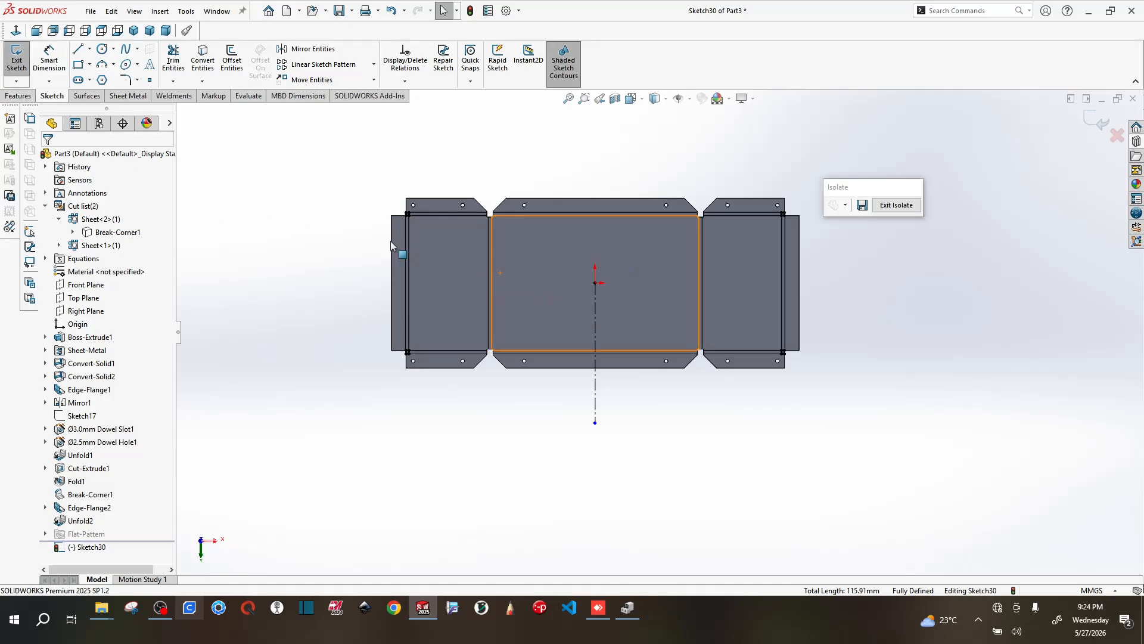
drag(329, 159, 492, 430)
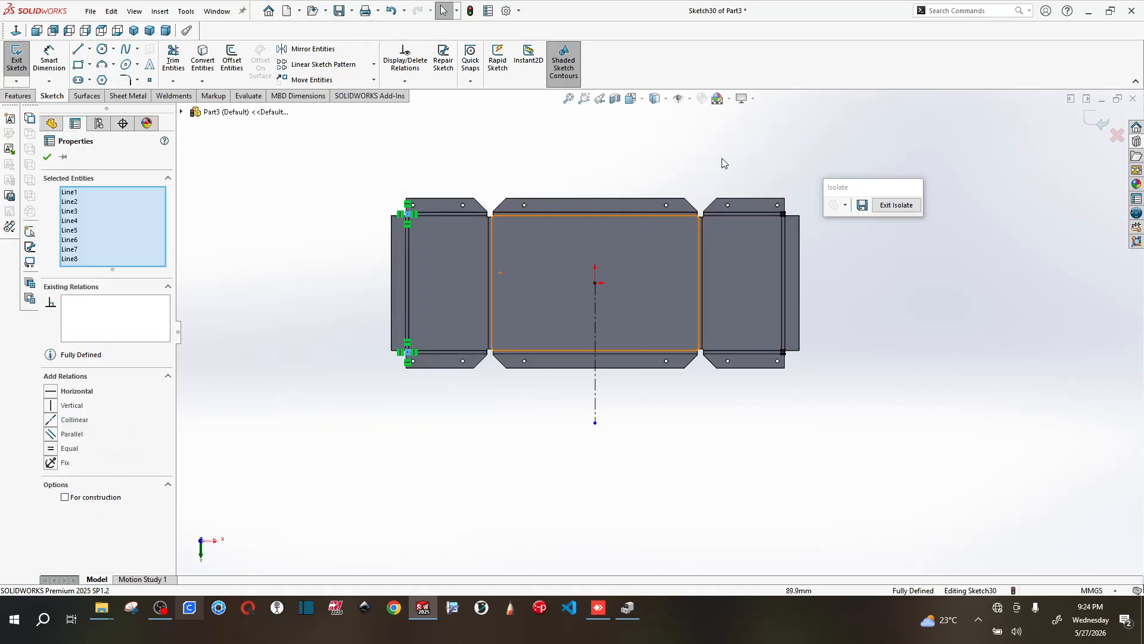
ctrl+drag(730, 150, 814, 400)
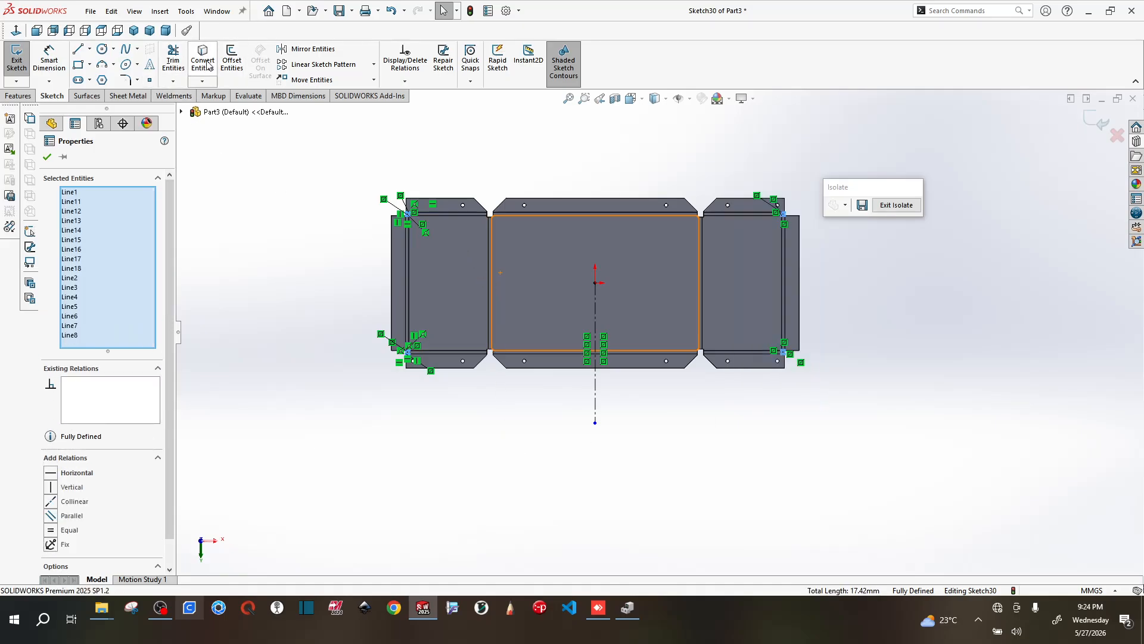
click(232, 60)
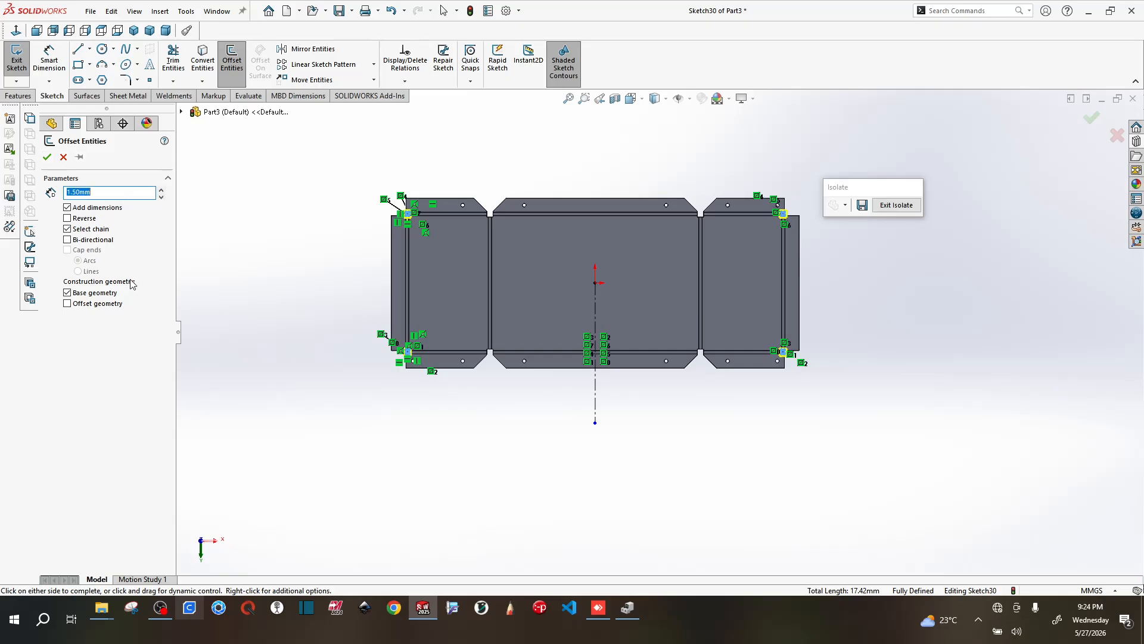
click(48, 158)
- Cut the four offset corner profiles out of the unfolded inner cover with Extruded Cut
click(24, 99)
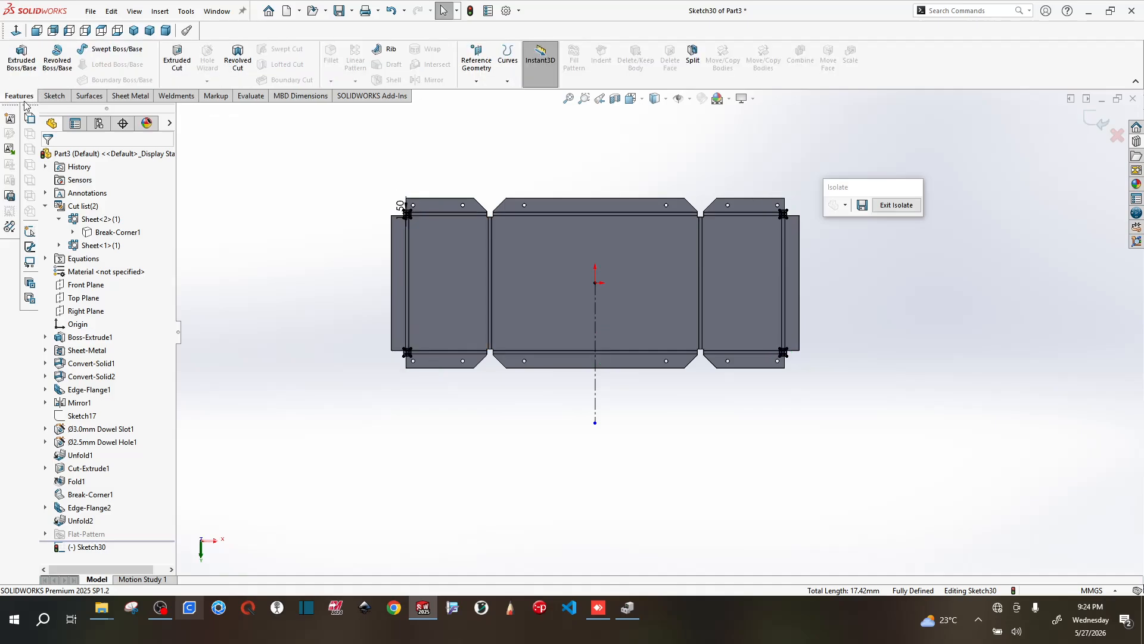
click(177, 59)
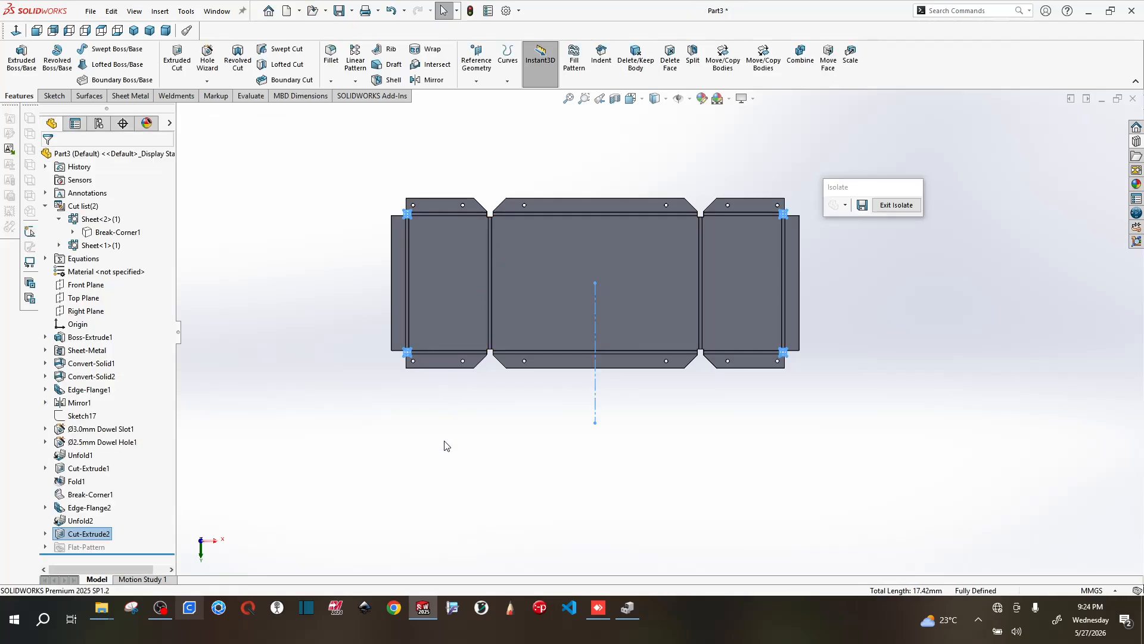
click(609, 385)
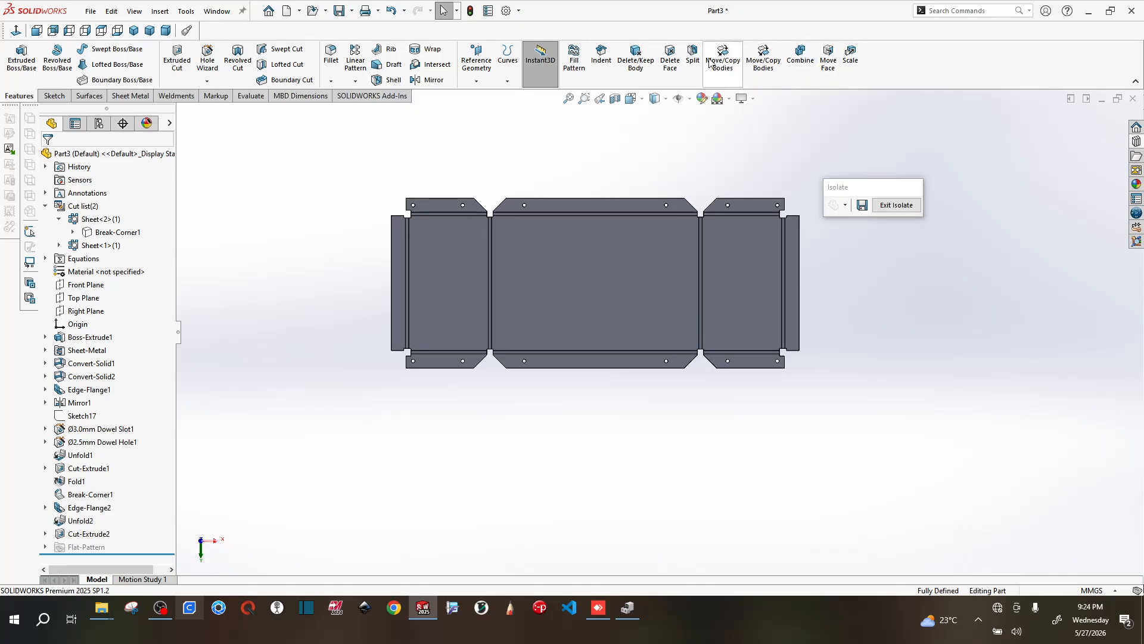
- Fold all bends of the inner cover back, keeping its large base face fixed
click(131, 96)
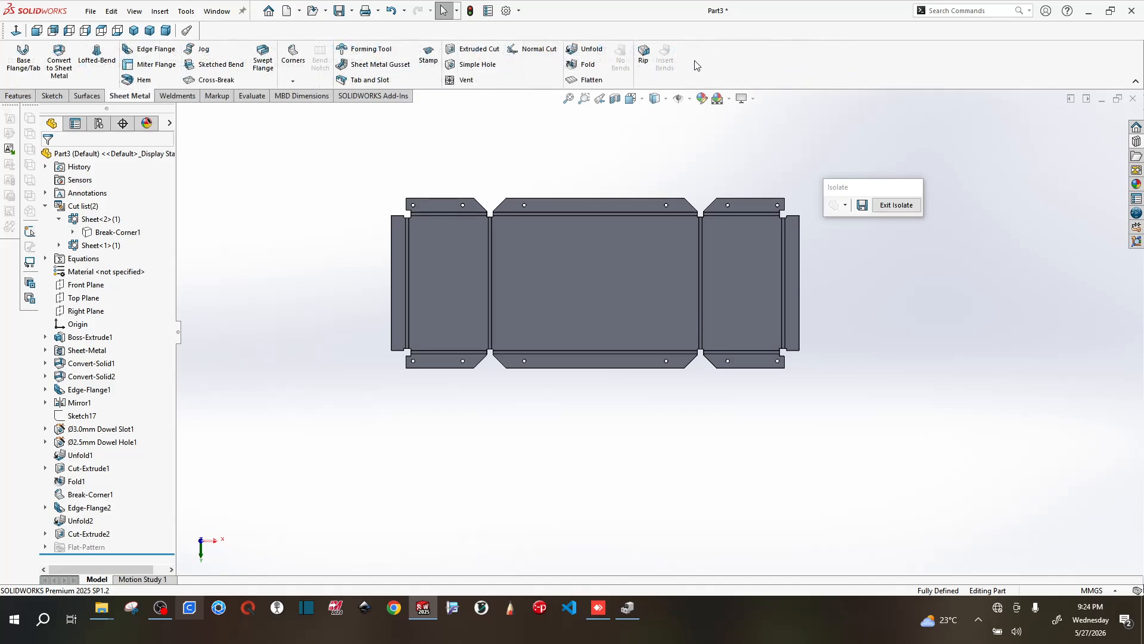
click(695, 244)
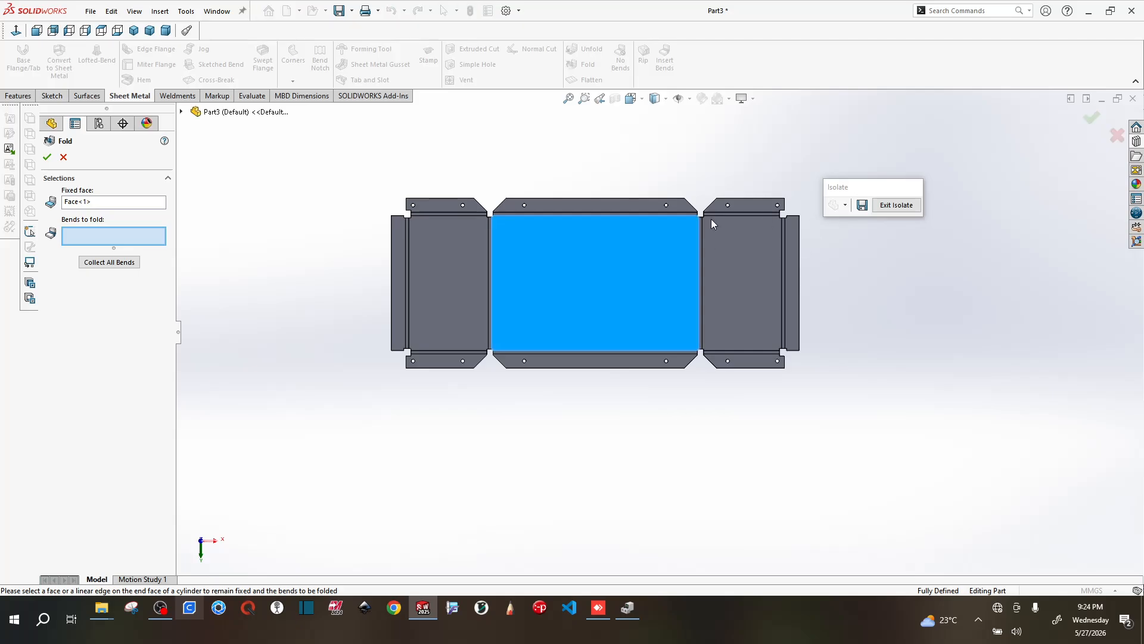
click(109, 262)
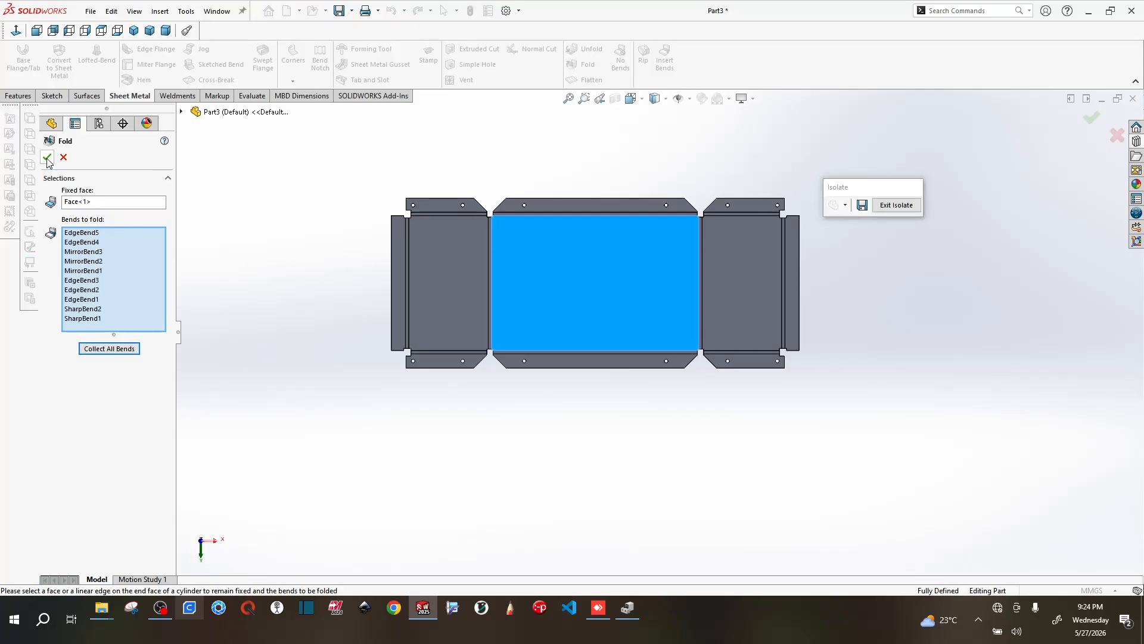
click(46, 157)
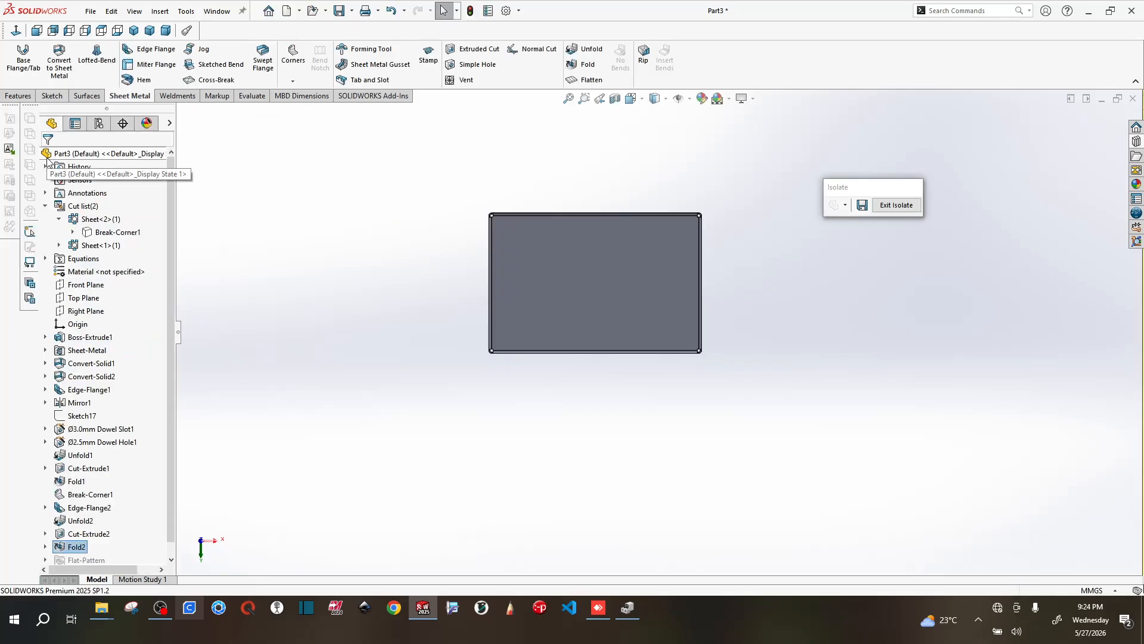
scroll(727, 348, down, 2)
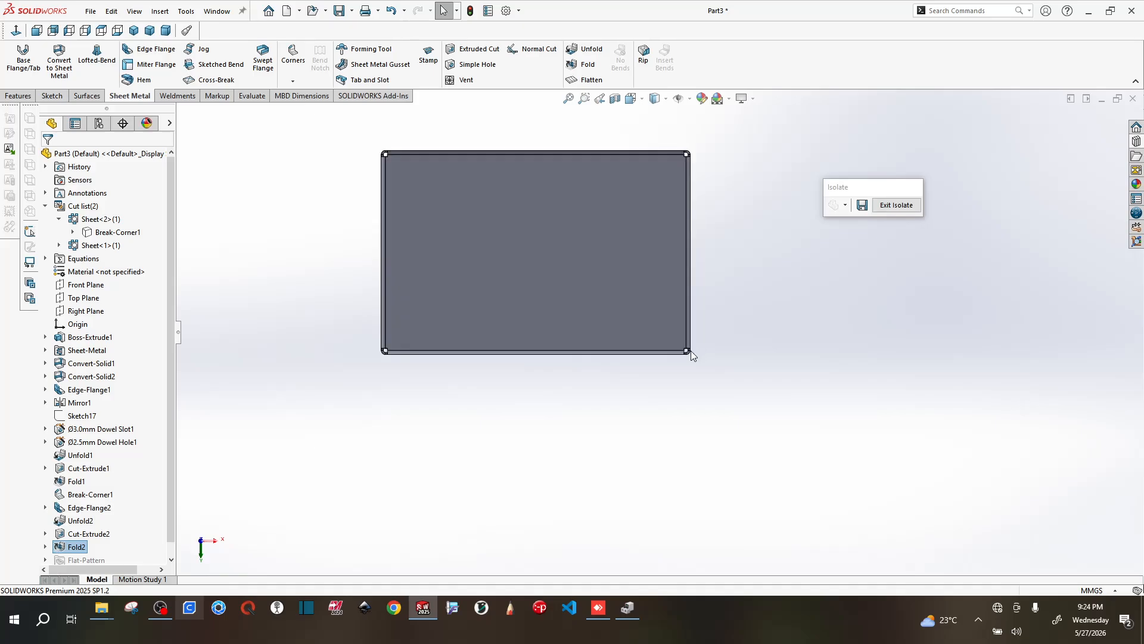
scroll(689, 353, down, 2)
middle_drag(679, 368, 456, 216)
scroll(758, 169, up, 2)
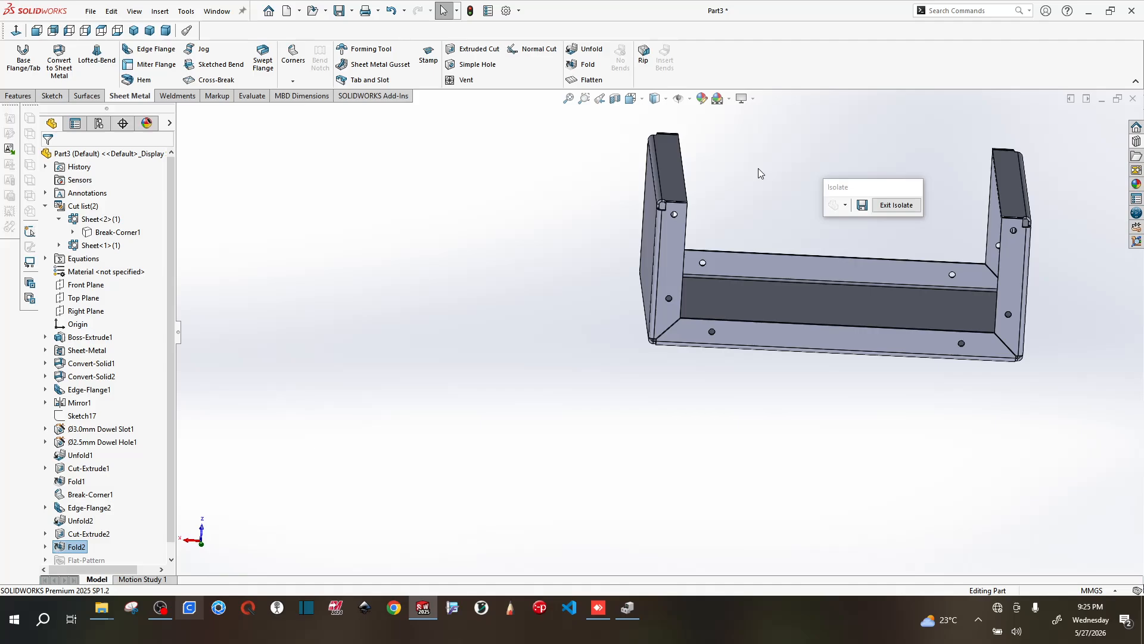
- Check the refolded inner cover's flanges and corners, and exit isolation to show the complete enclosure
scroll(742, 182, down, 3)
middle_drag(648, 298, 705, 335)
scroll(713, 309, up, 4)
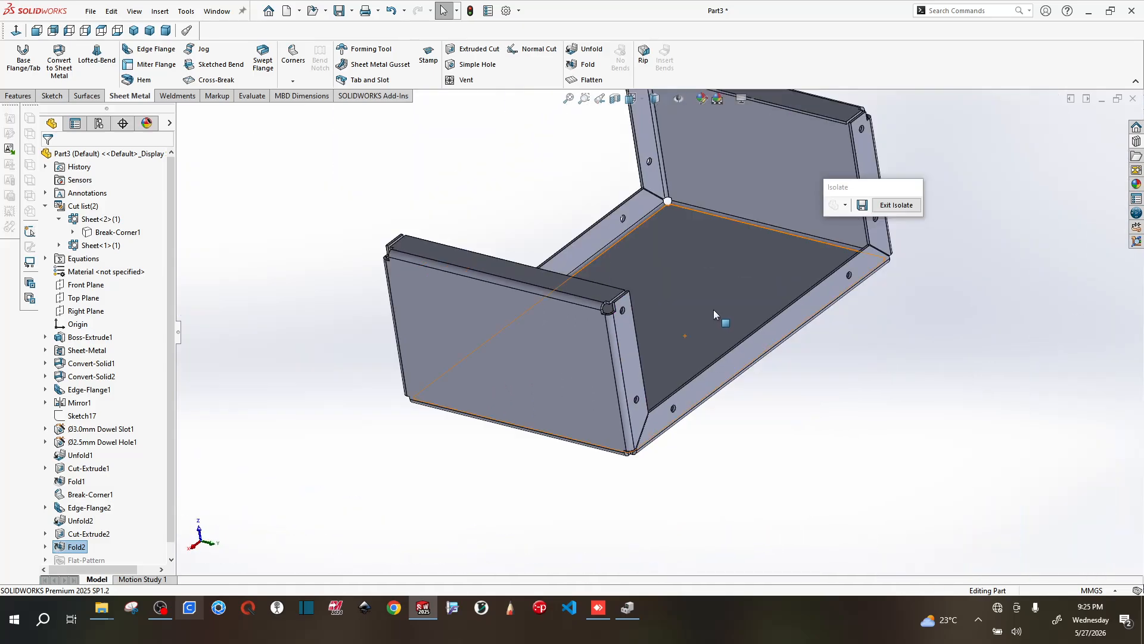
scroll(745, 251, down, 2)
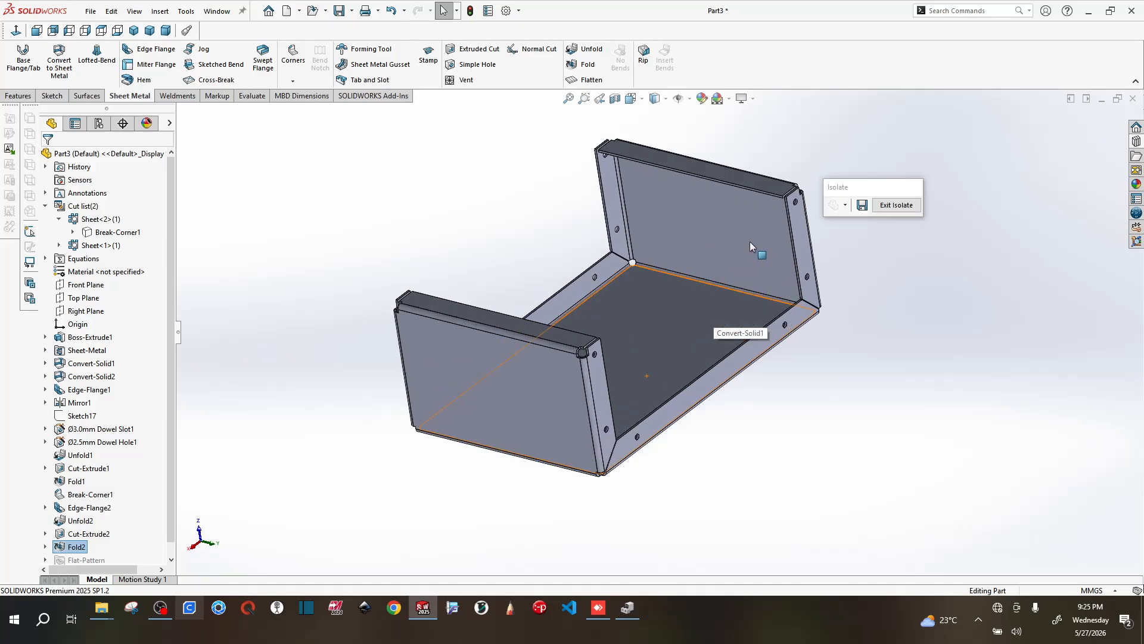
click(897, 205)
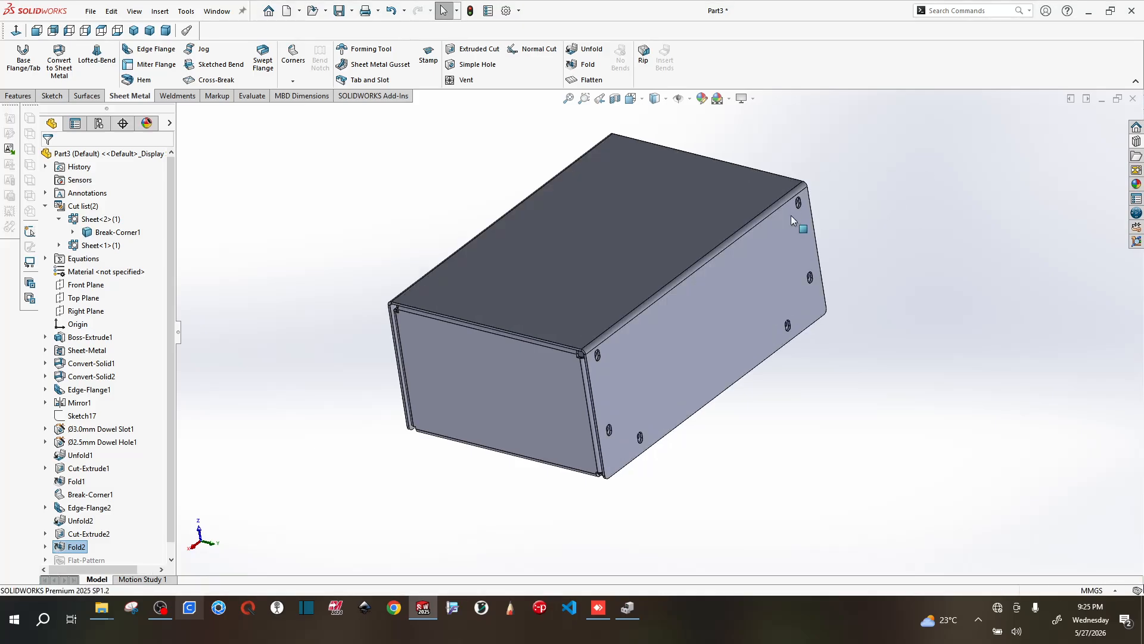
- Examine how the two covers fit together at the end wall and along the slotted side wall
scroll(688, 329, up, 2)
middle_drag(735, 454, 677, 351)
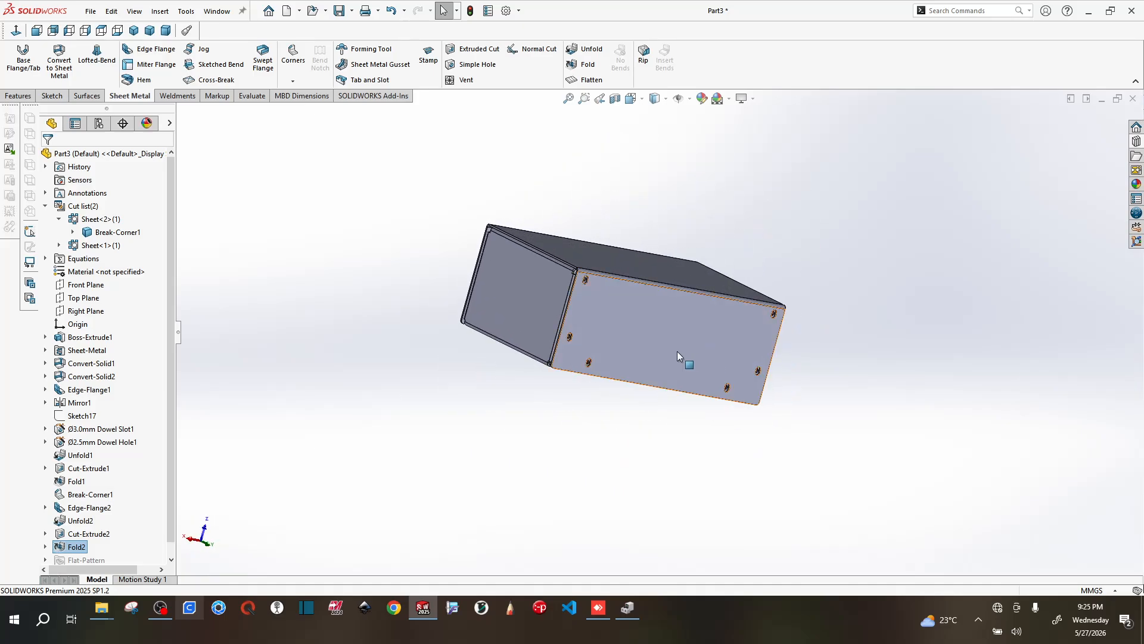
scroll(560, 355, down, 3)
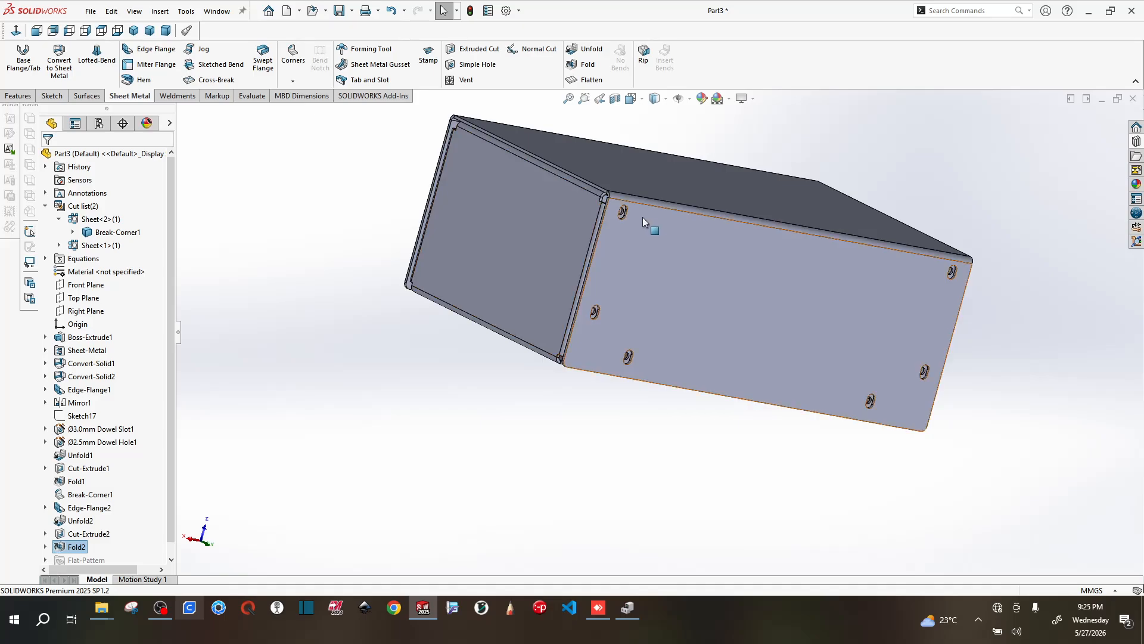
scroll(685, 350, up, 4)
middle_drag(649, 423, 631, 455)
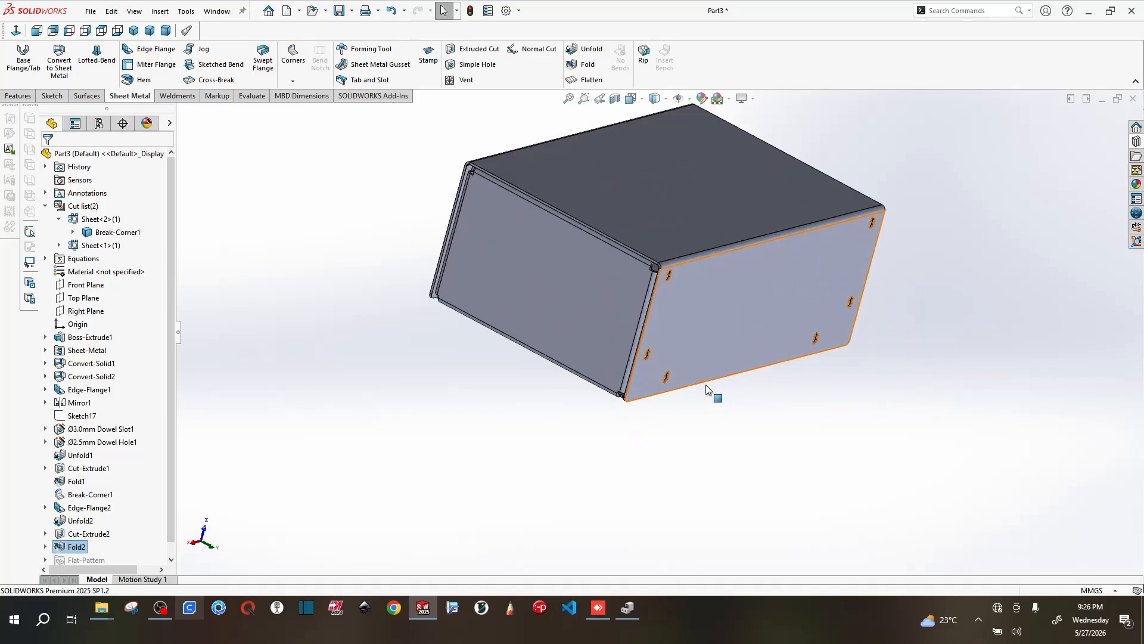
middle_drag(699, 444, 662, 385)
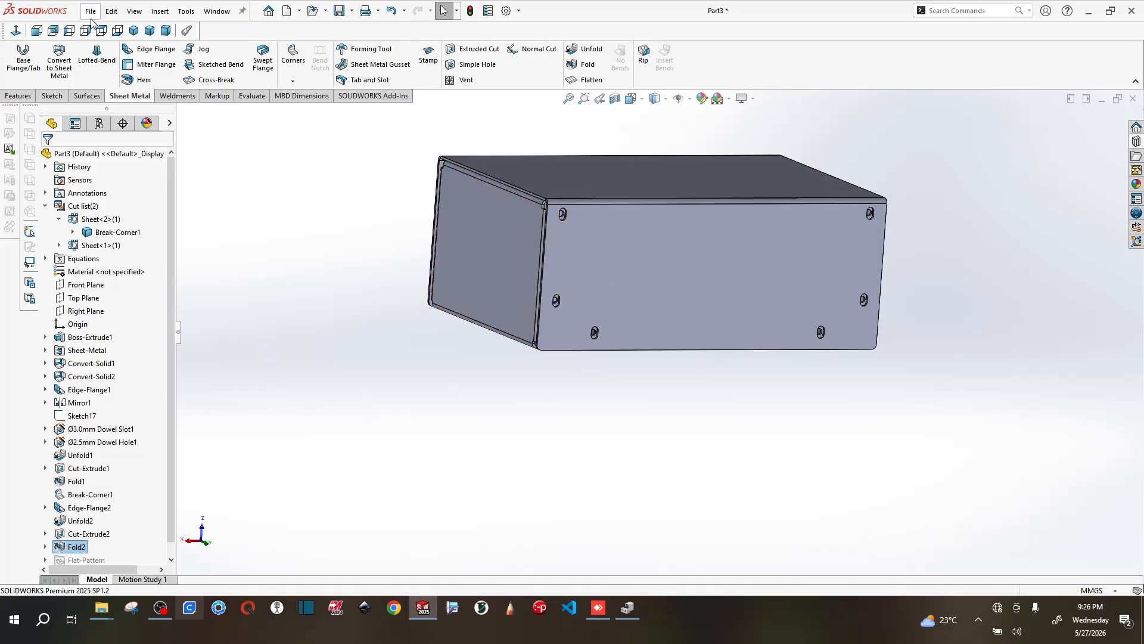
- Set the sketch width of the enclosure's original solid block, Boss-Extrude1, to 70 mm
scroll(87, 420, down, 1)
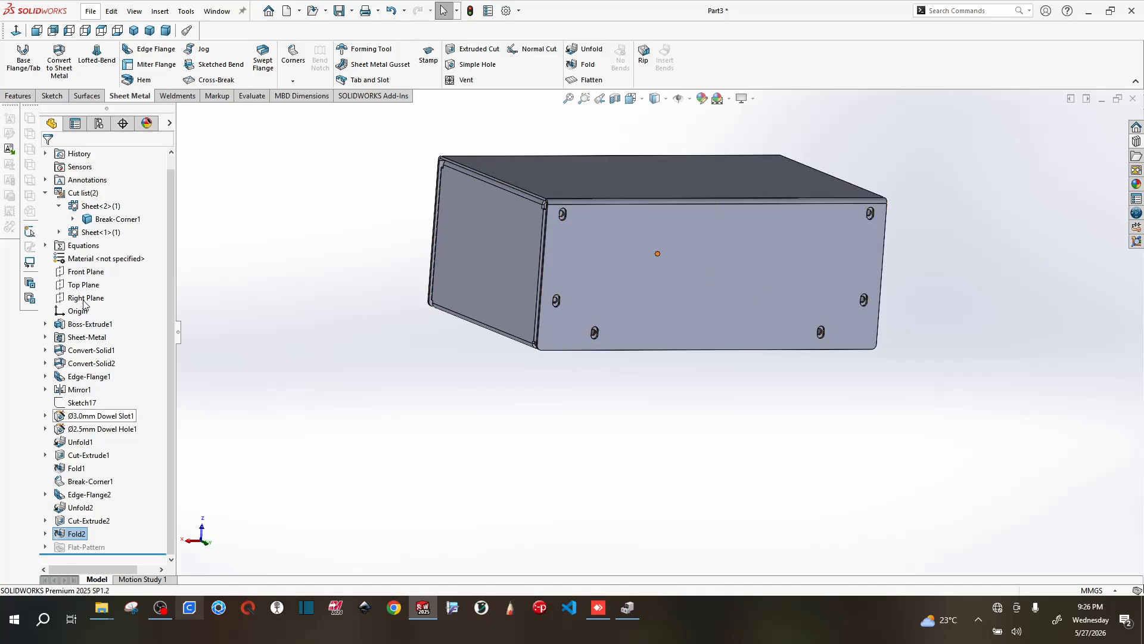
click(86, 325)
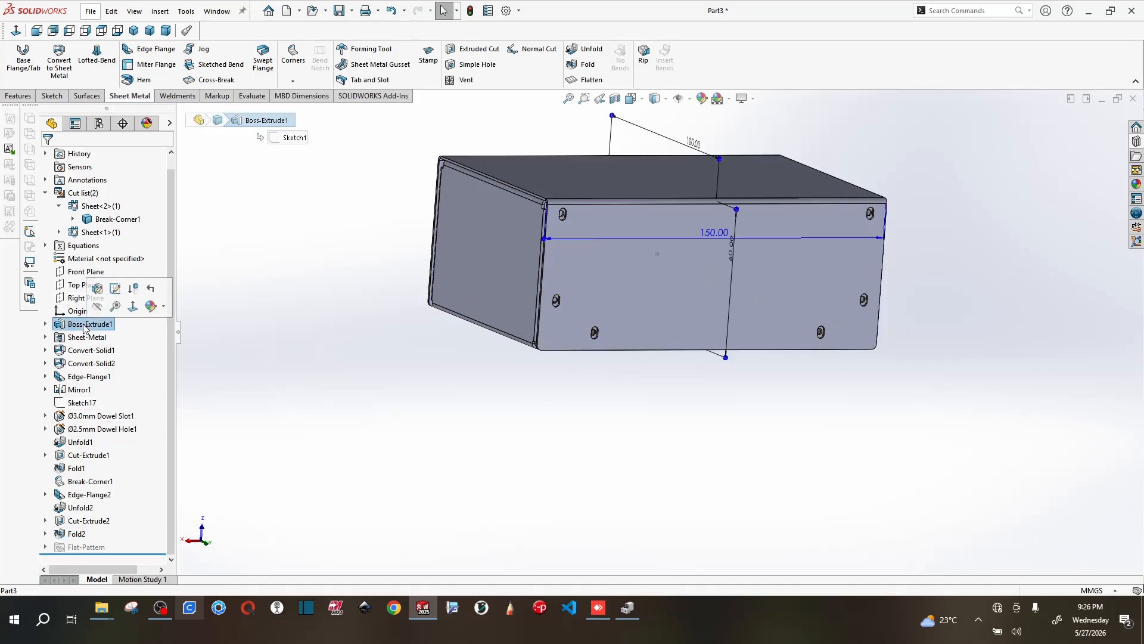
middle_drag(689, 439, 720, 450)
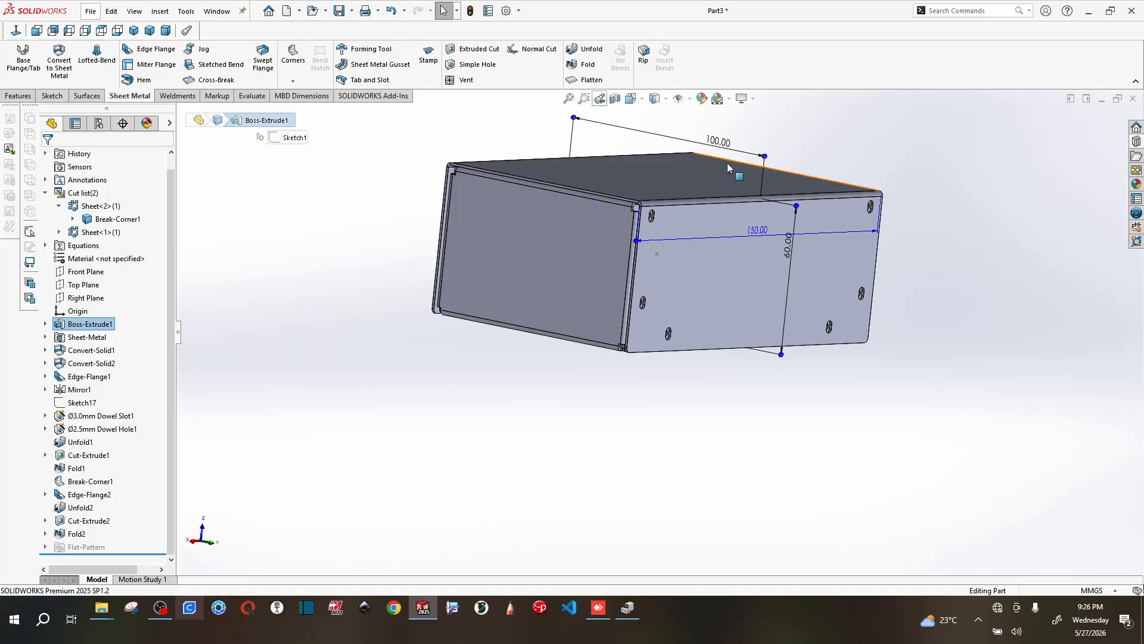
scroll(775, 351, up, 1)
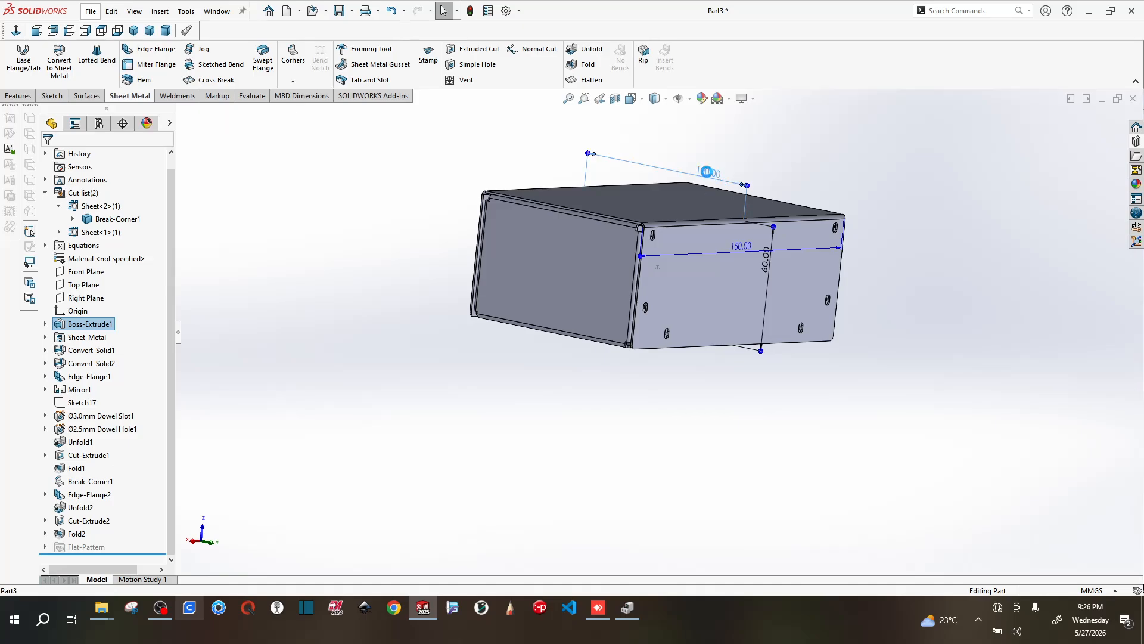
double_click(706, 172)
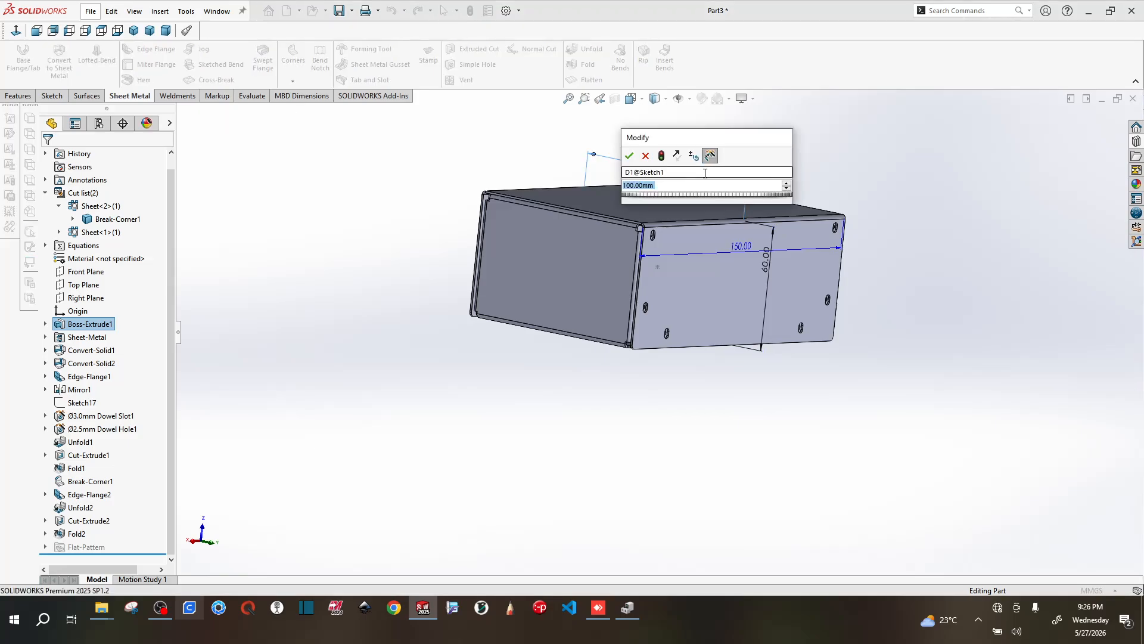
text(70)
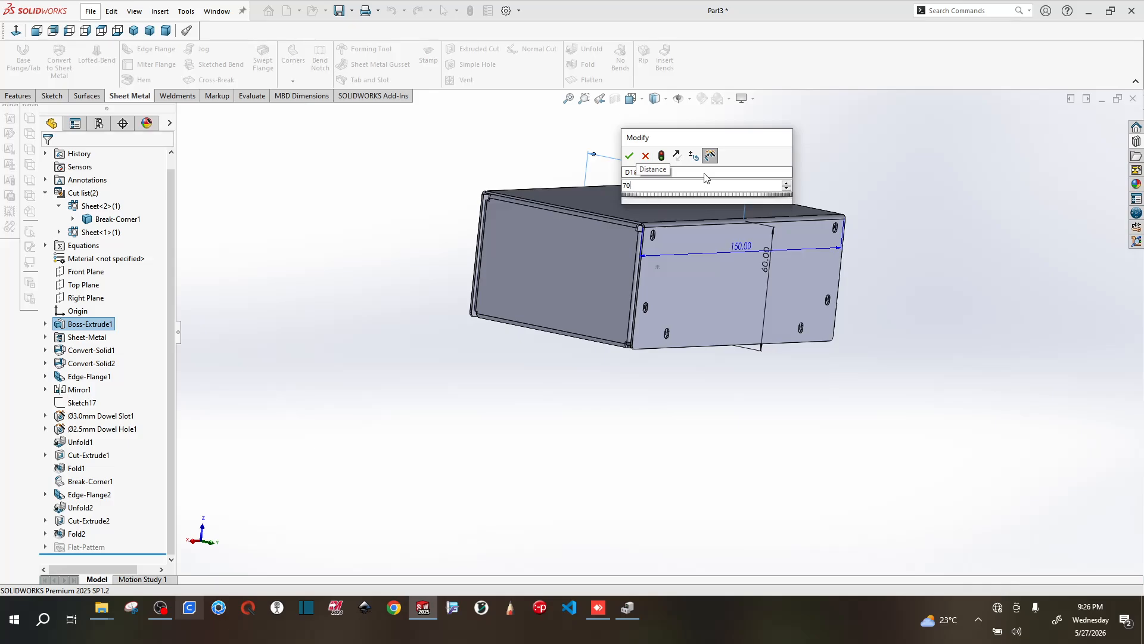
key(Return)
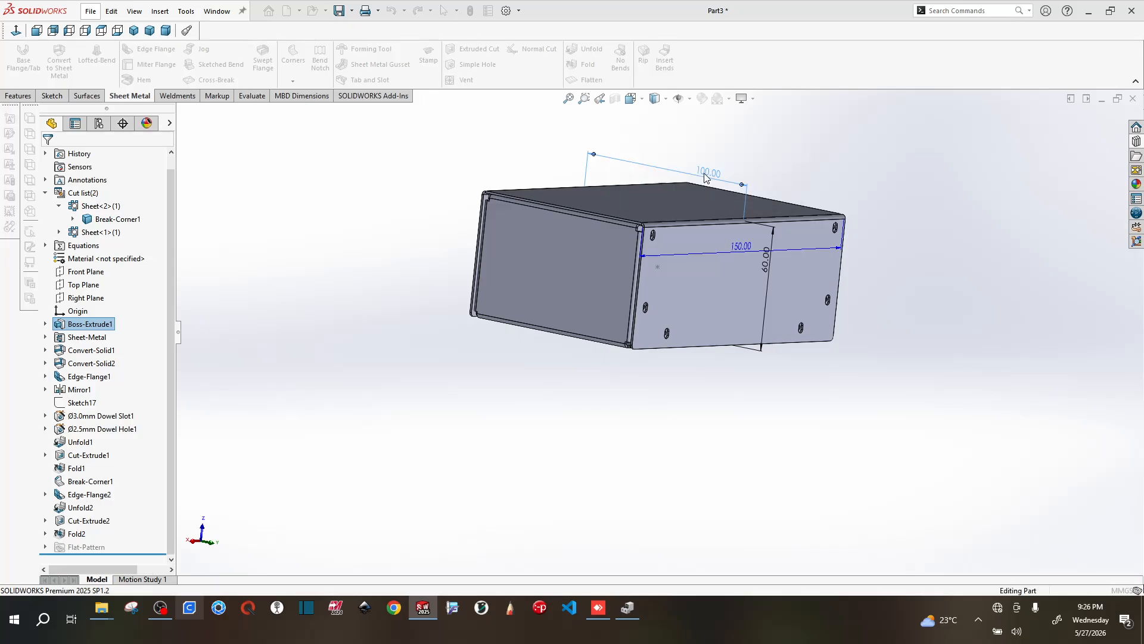
- Set the extrusion length of the enclosure's original block to 180 mm
click(734, 247)
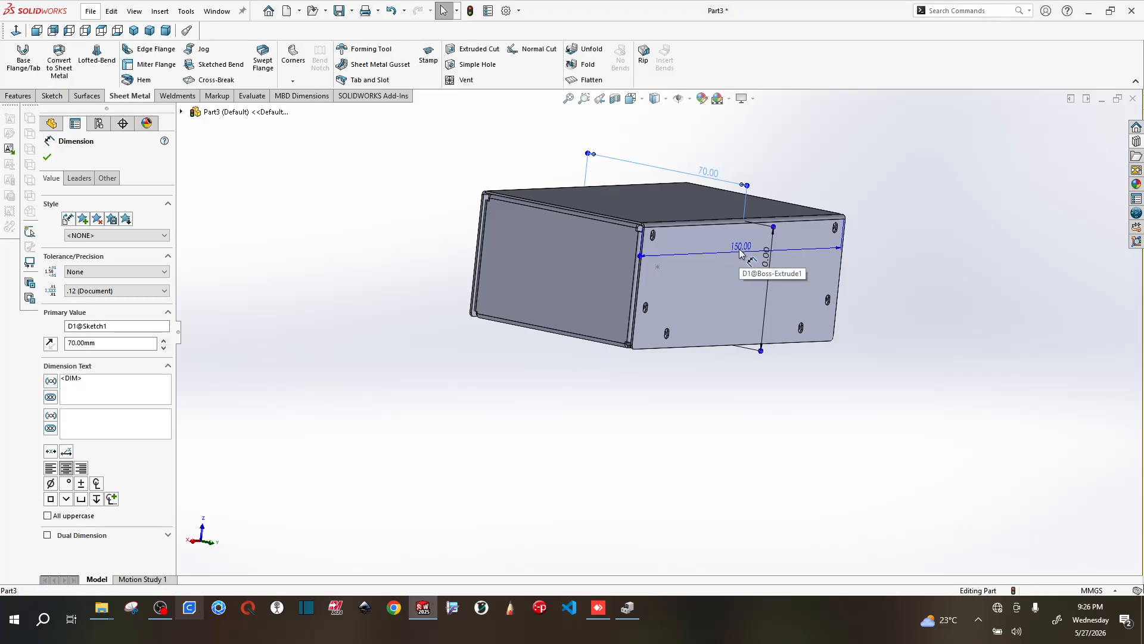
double_click(740, 249)
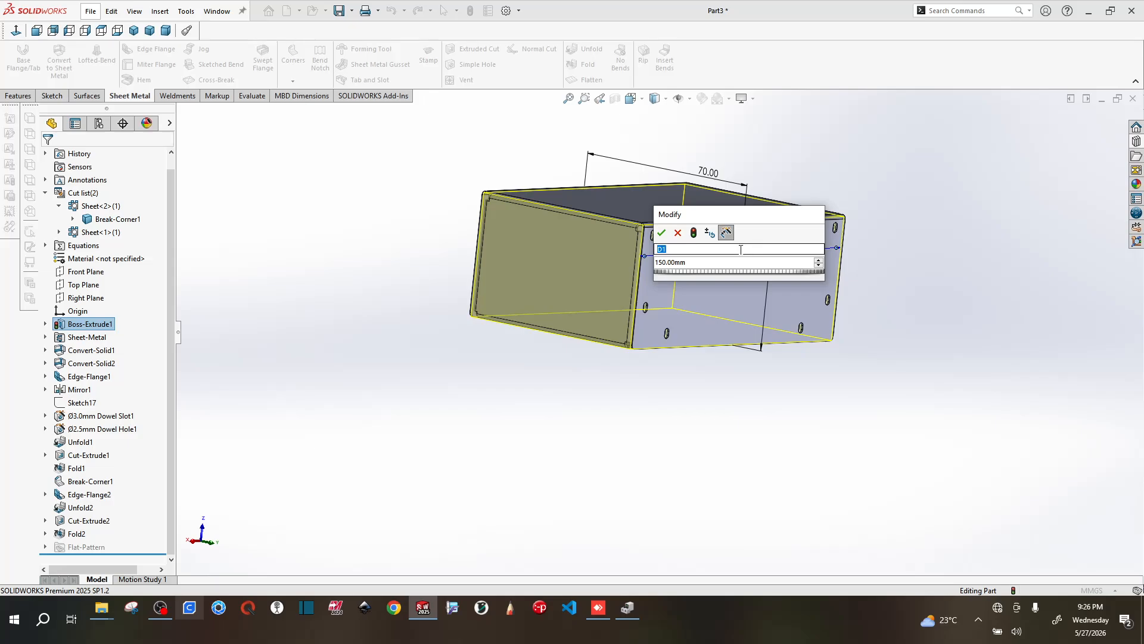
click(704, 262)
drag(704, 262, 653, 263)
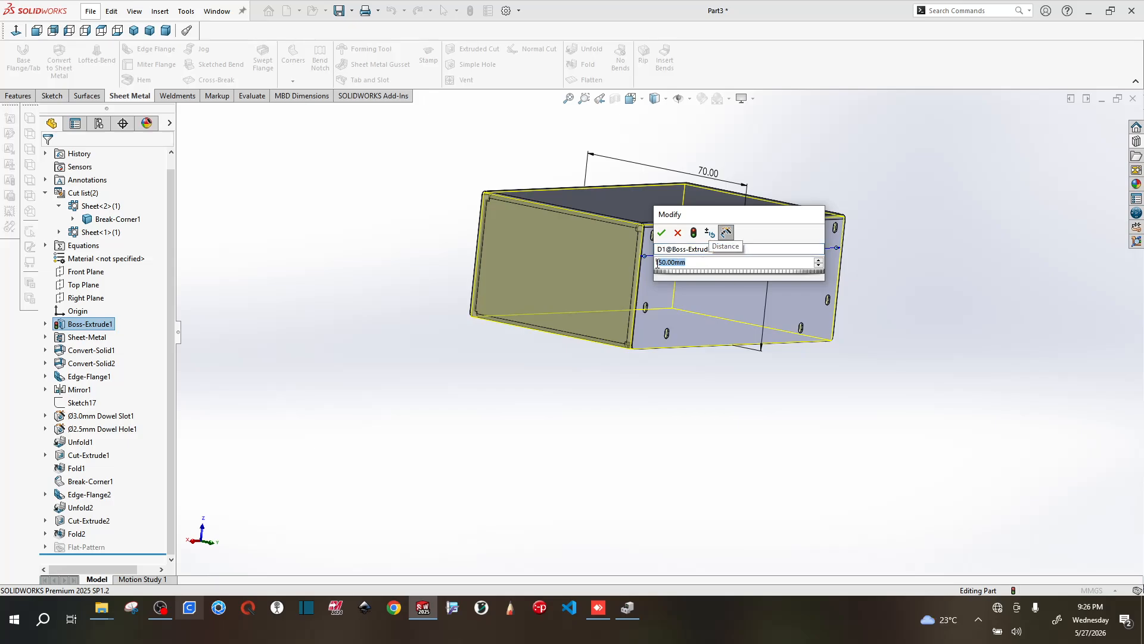
text(180)
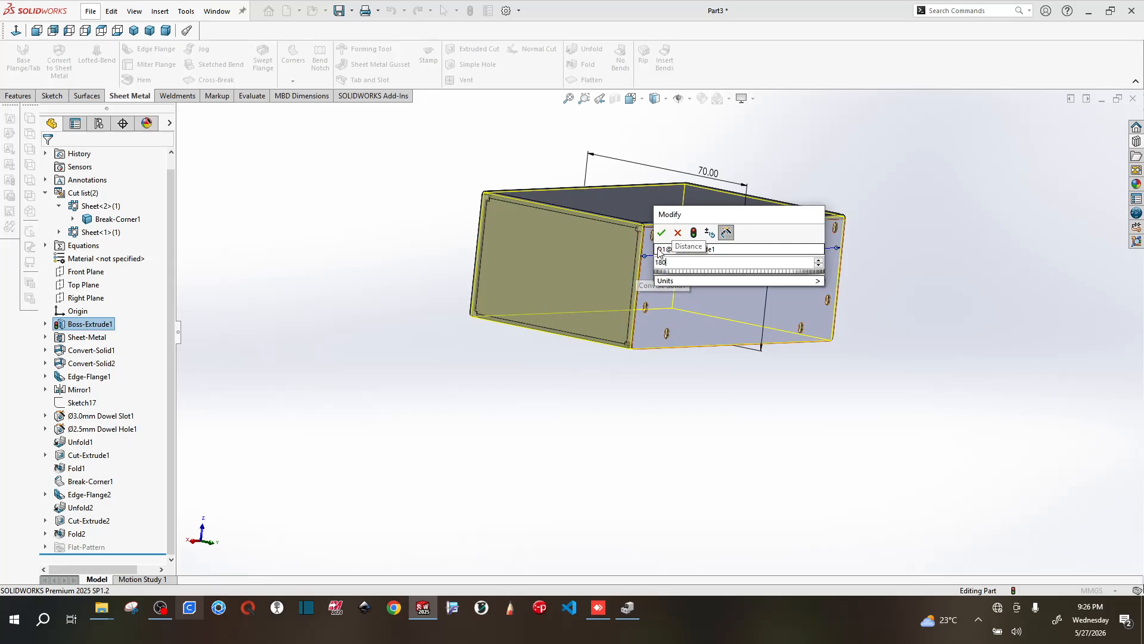
key(Escape)
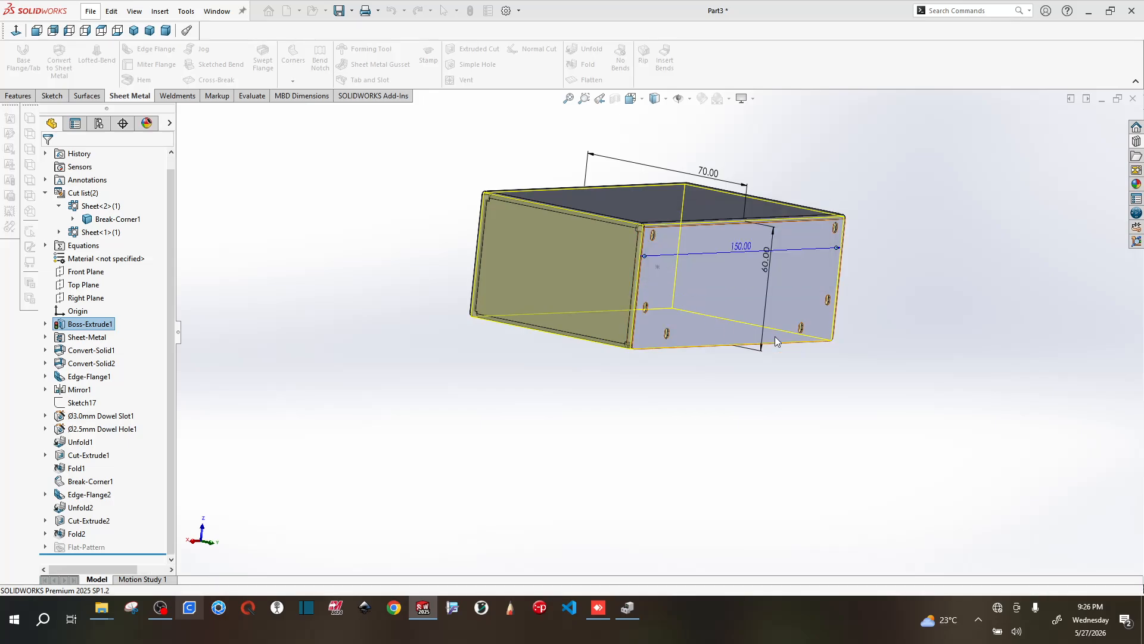
- Set the sketch height of the original block to 50 mm and rebuild the part
click(766, 262)
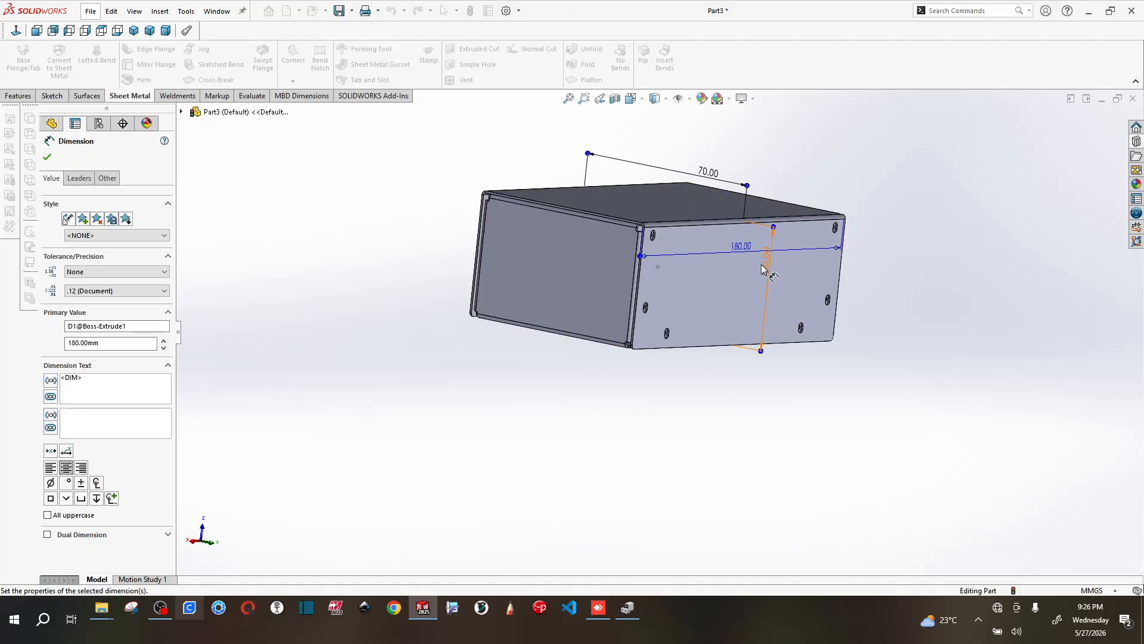
double_click(767, 267)
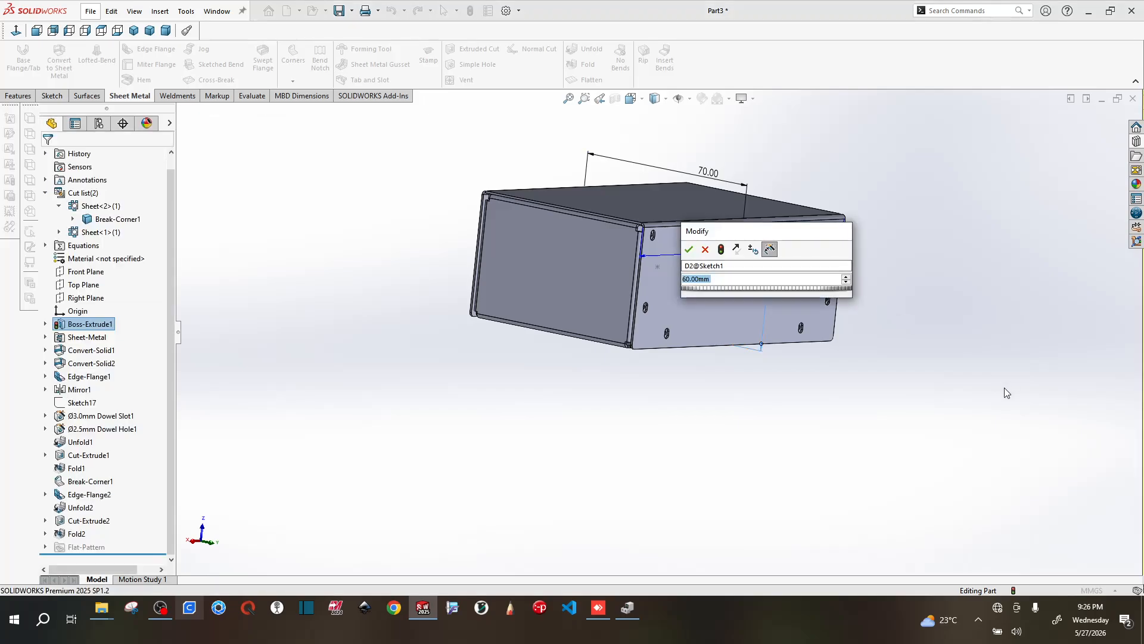
text(50)
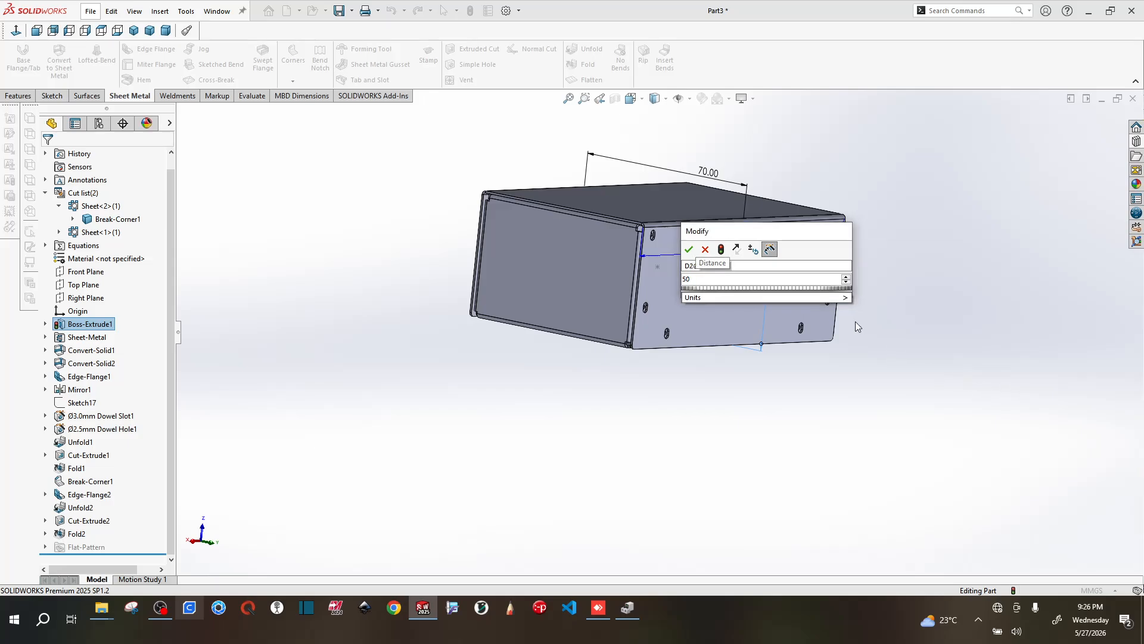
click(689, 249)
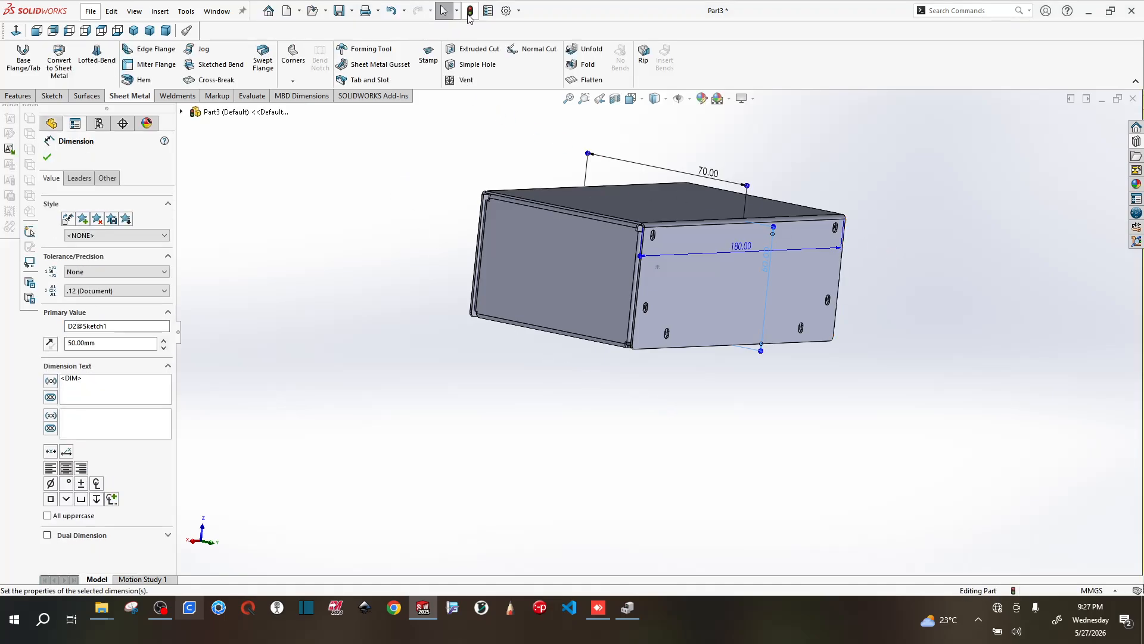
click(470, 12)
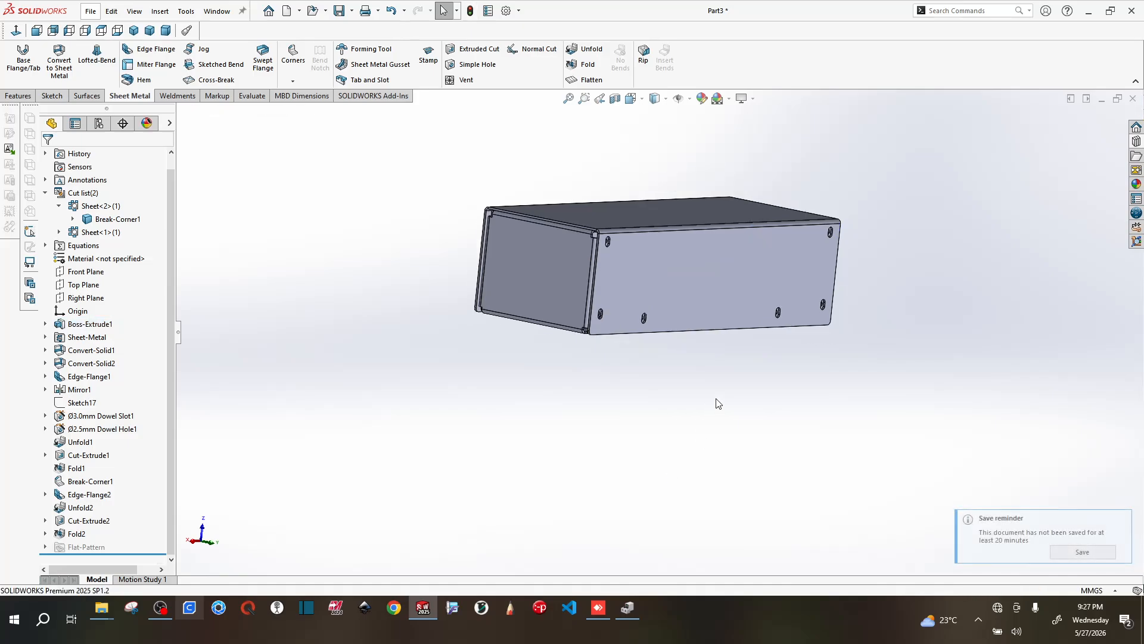
- Examine the resized enclosure's slotted side wall, end wall and corner reliefs for correct updating
mouse_move(717, 385)
middle_down()
mouse_move(669, 360)
mouse_move(702, 378)
middle_up()
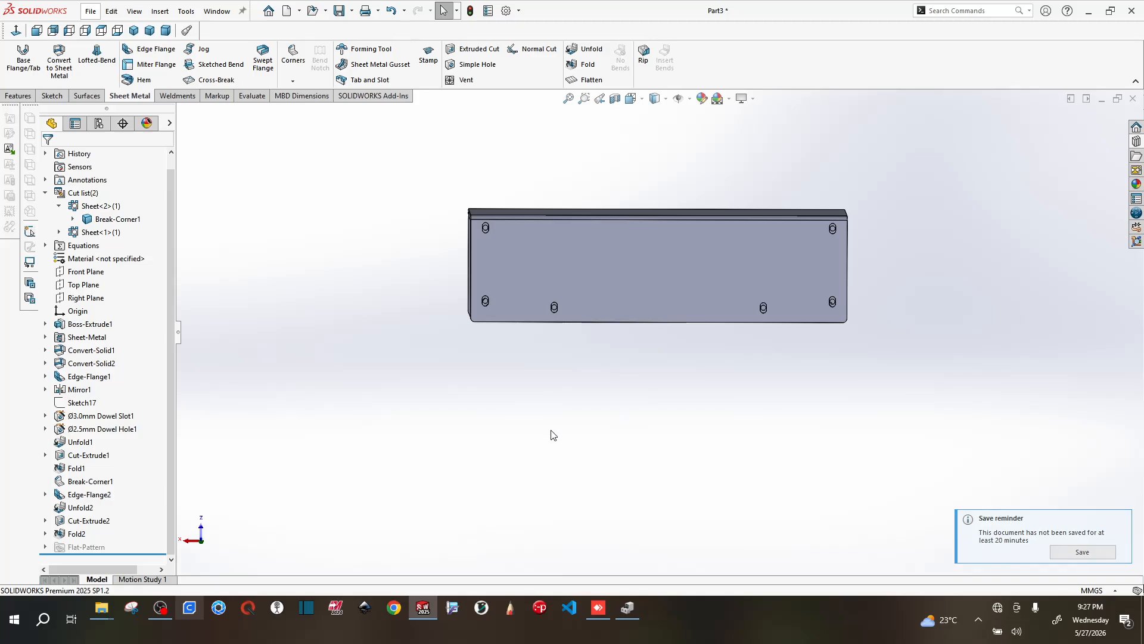
middle_drag(553, 435, 667, 444)
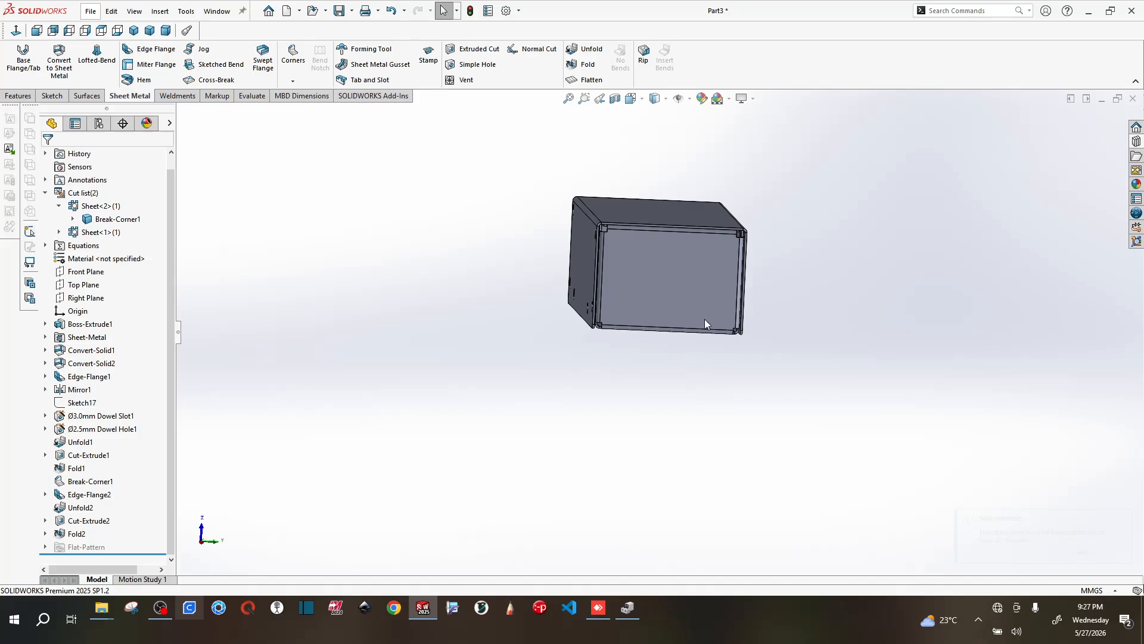
scroll(749, 276, down, 1)
scroll(792, 262, down, 3)
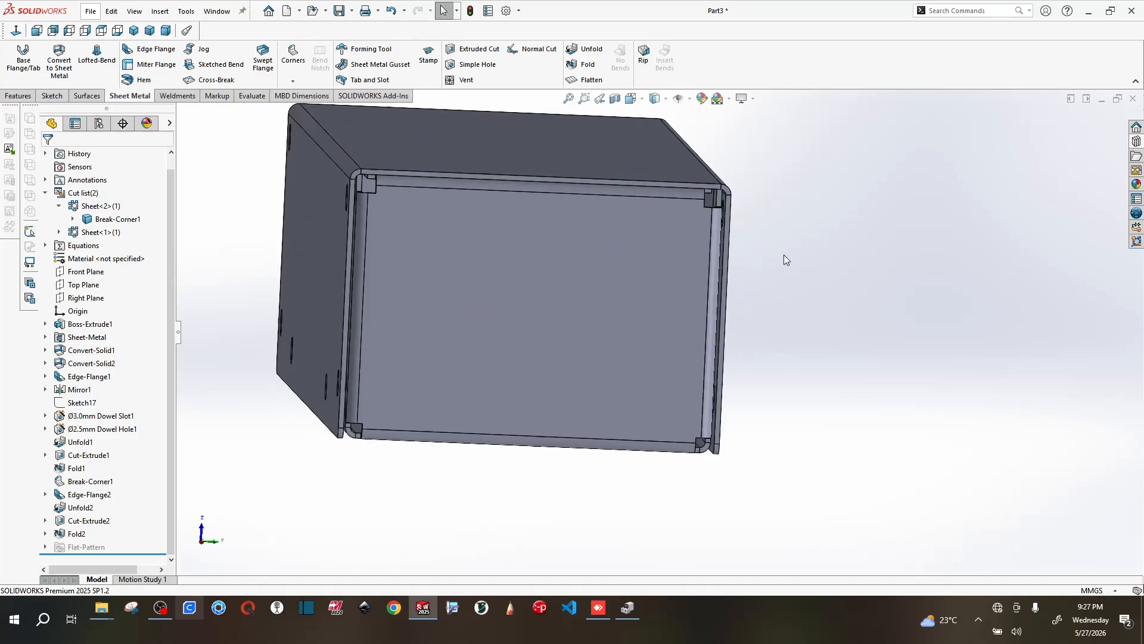
middle_drag(784, 280, 760, 289)
scroll(761, 290, up, 2)
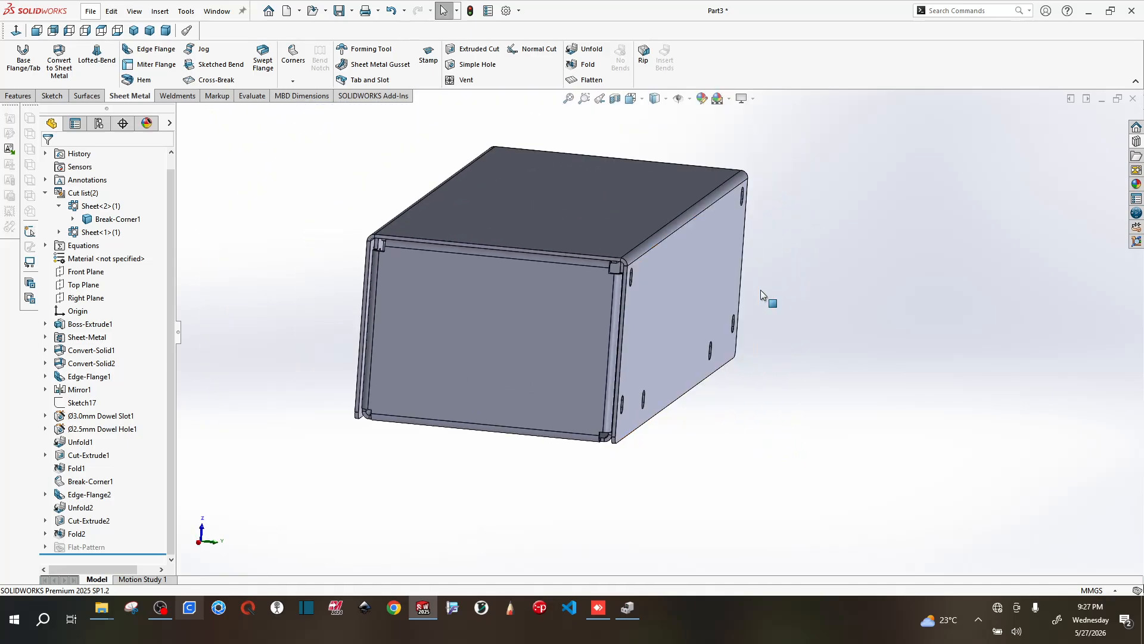
scroll(760, 289, up, 2)
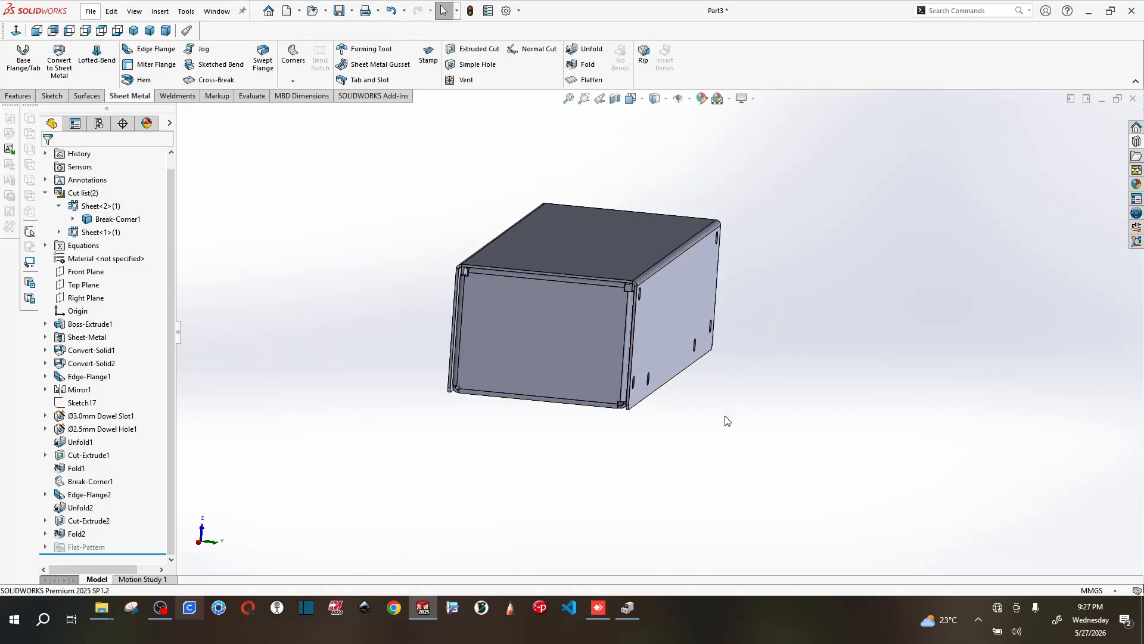
middle_drag(715, 420, 664, 399)
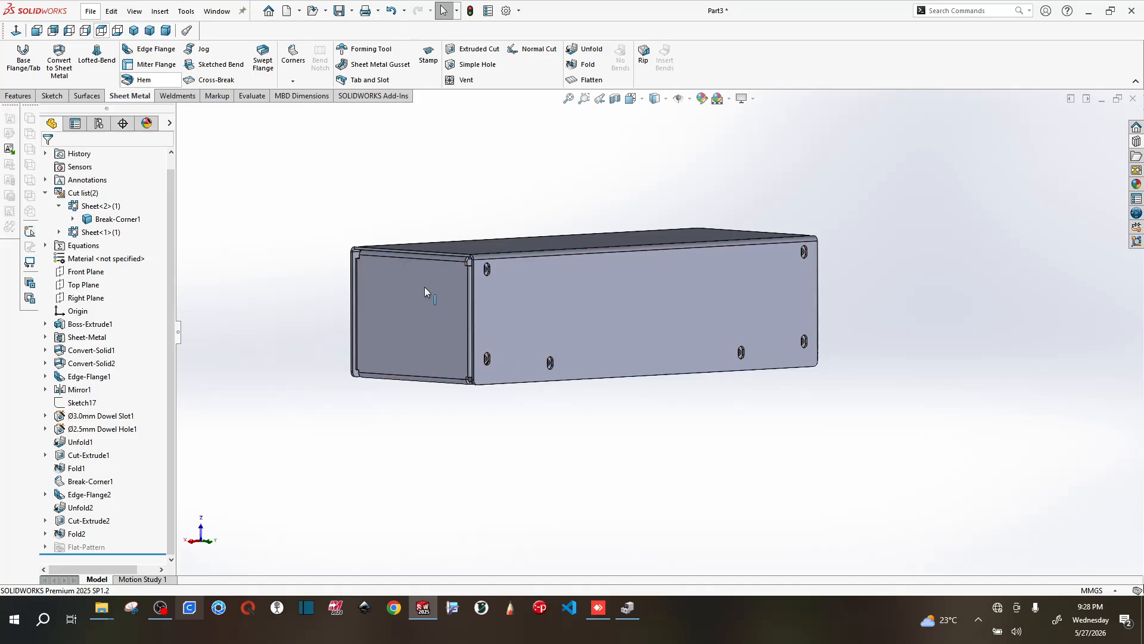
scroll(542, 366, down, 2)
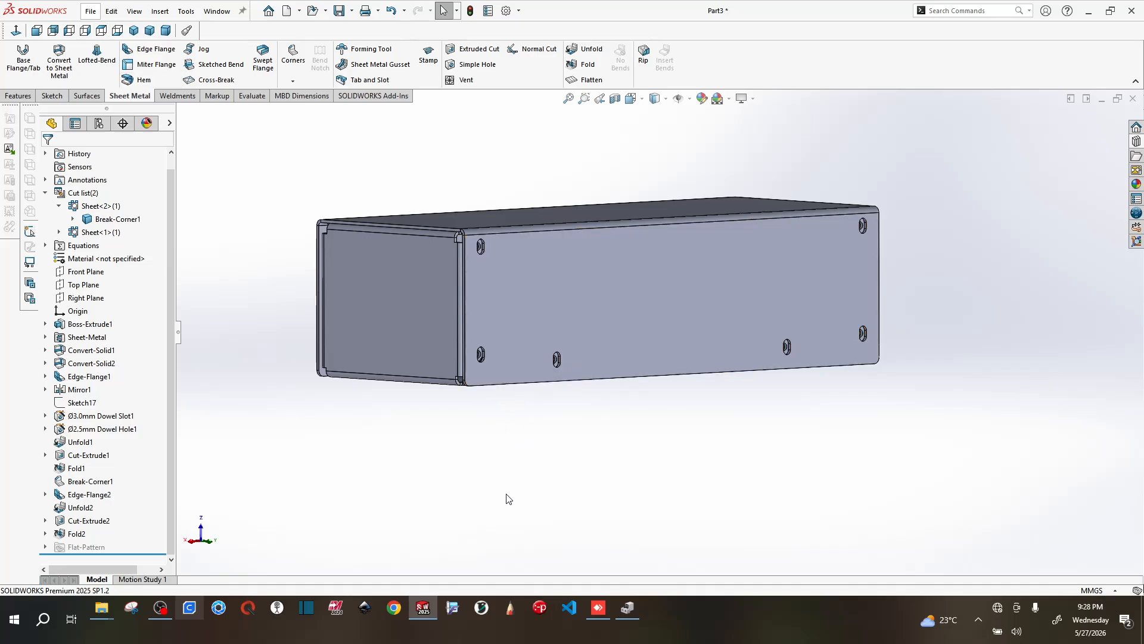
middle_drag(509, 498, 575, 479)
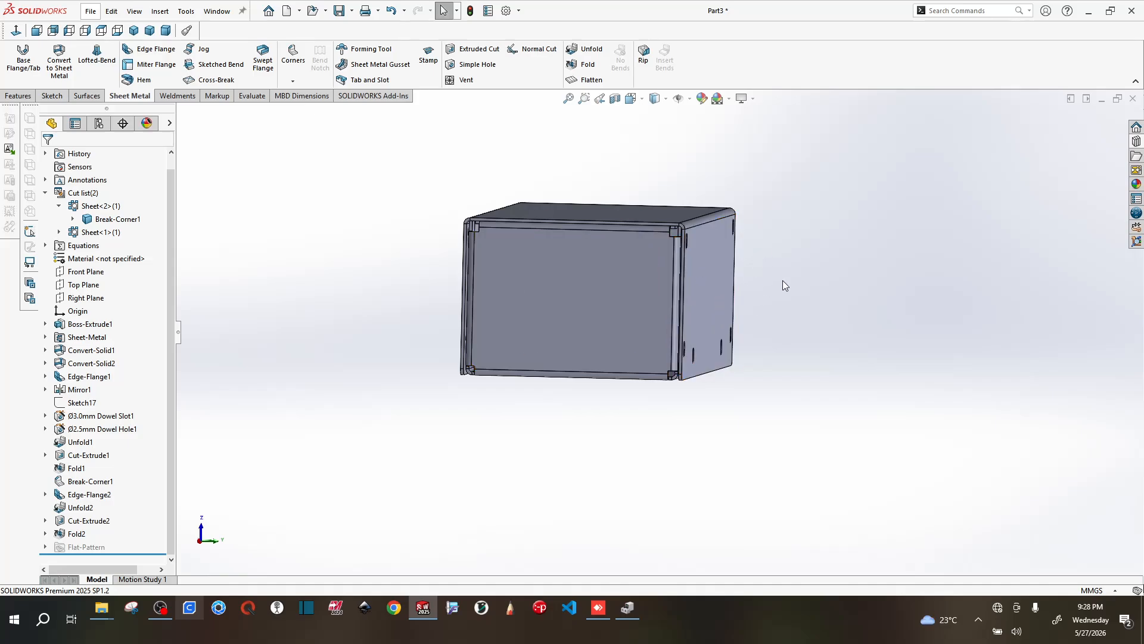
middle_drag(782, 280, 774, 321)
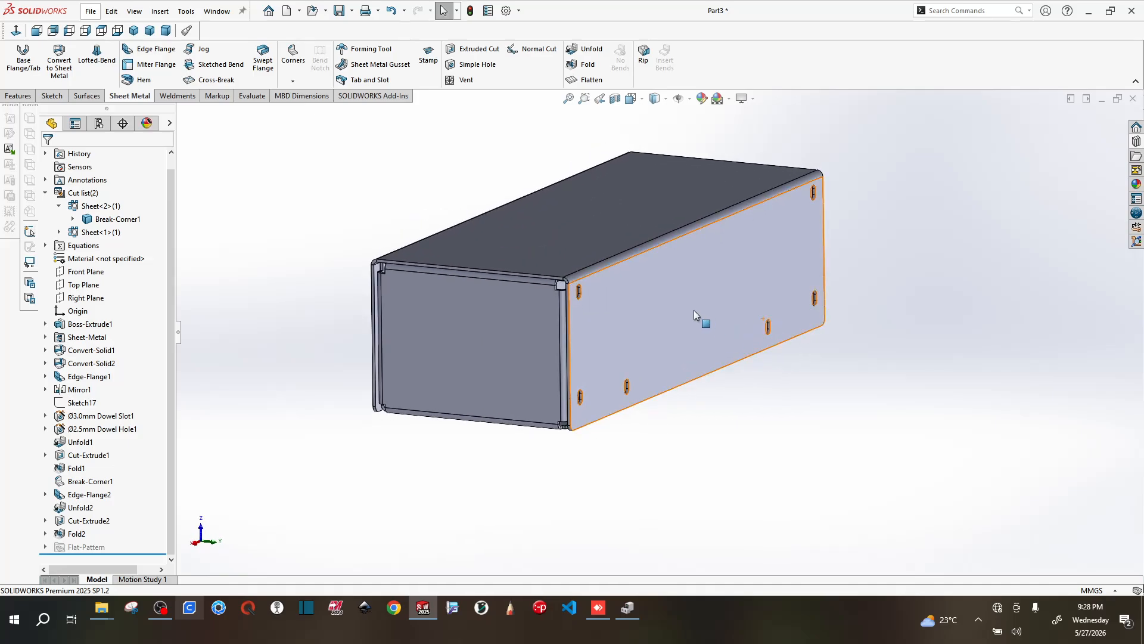
- Translate the outer cover body 0.5 mm along Z with Move/Copy Body, without copying it
click(648, 303)
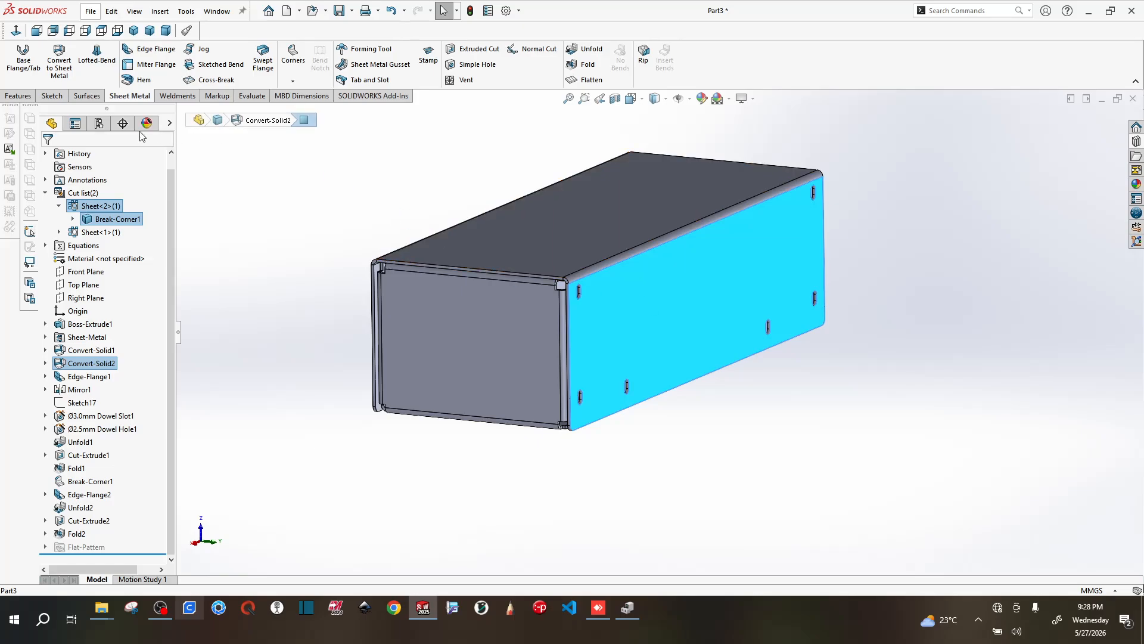
click(19, 96)
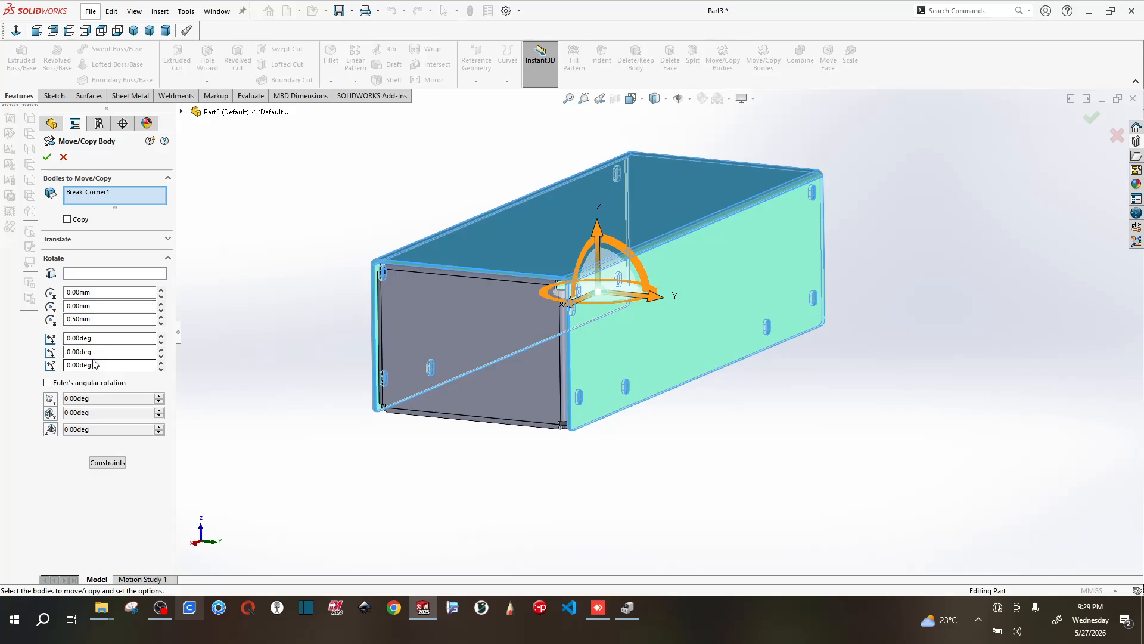
click(90, 239)
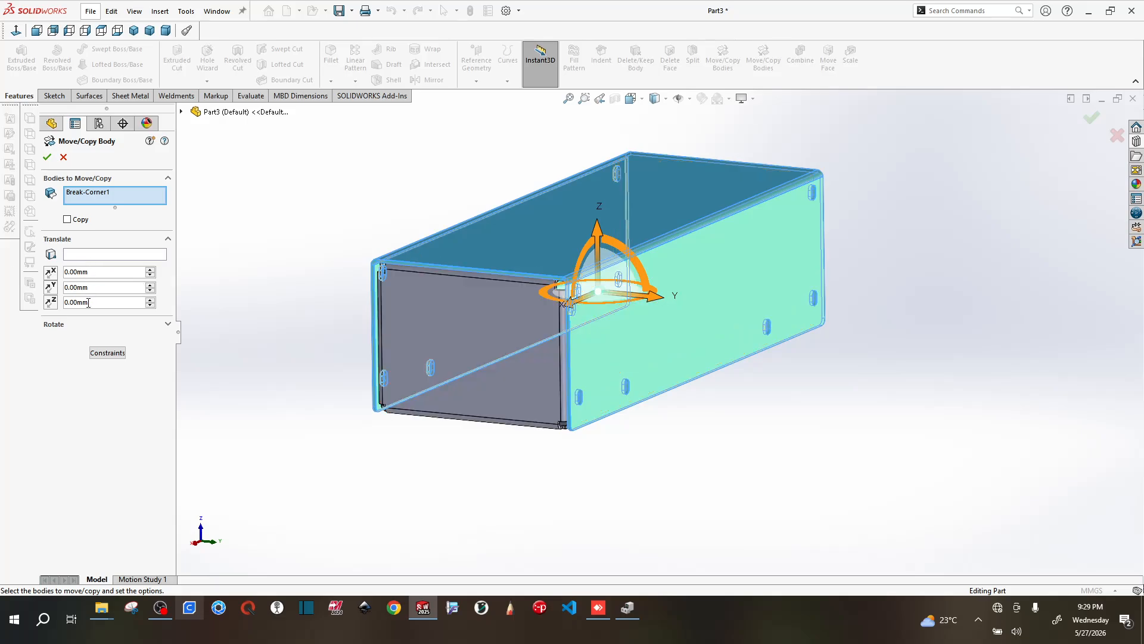
drag(88, 302, 52, 307)
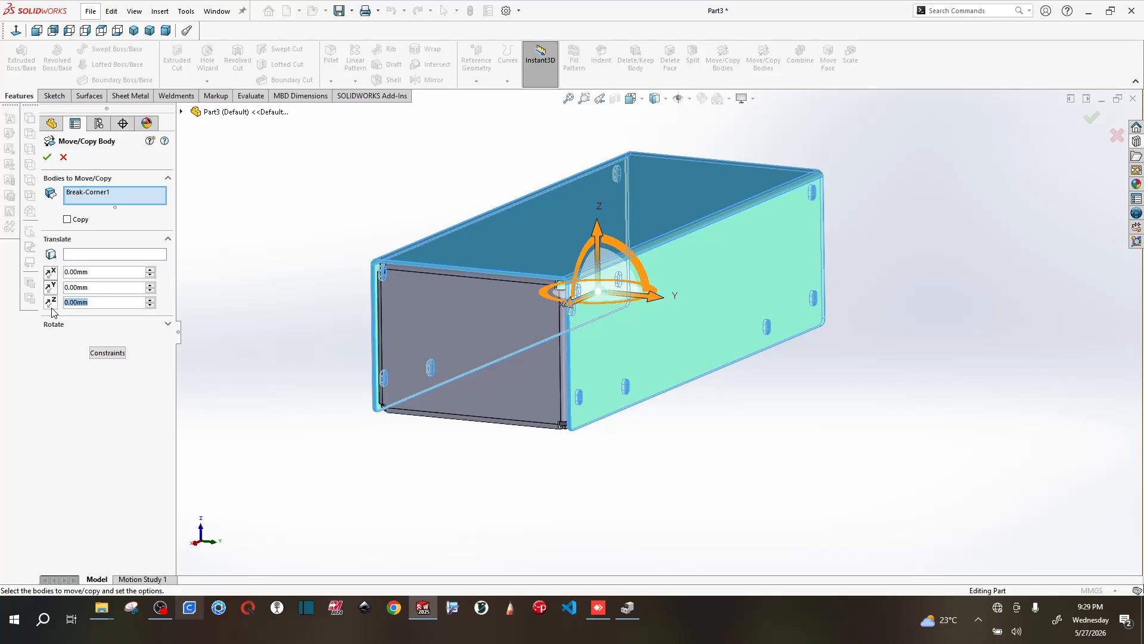
text(1)
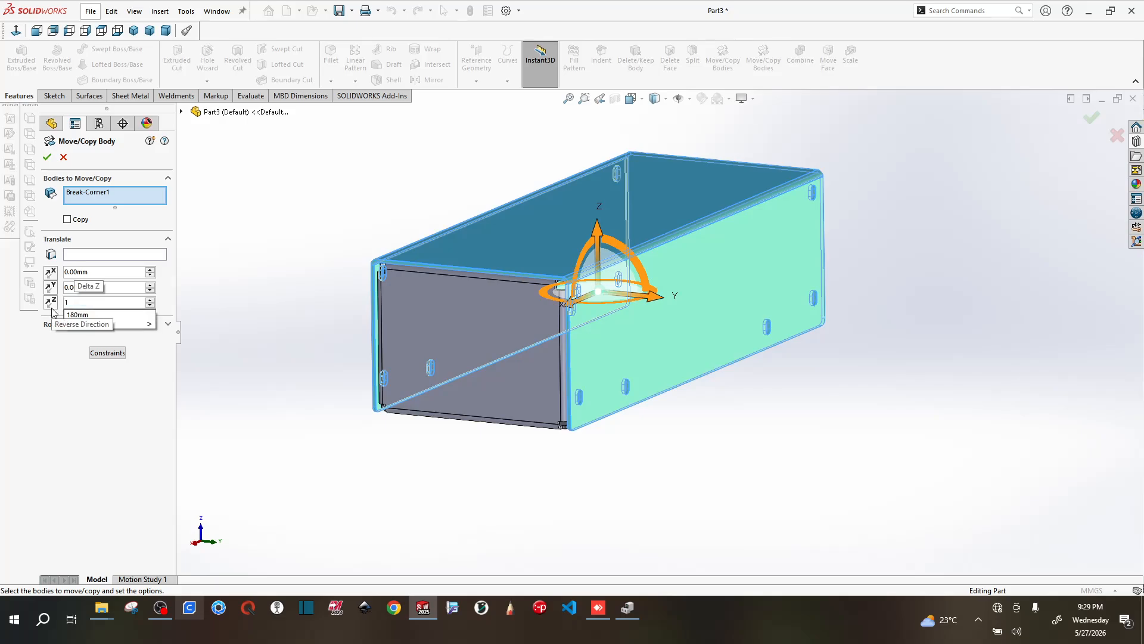
key(BackSpace)
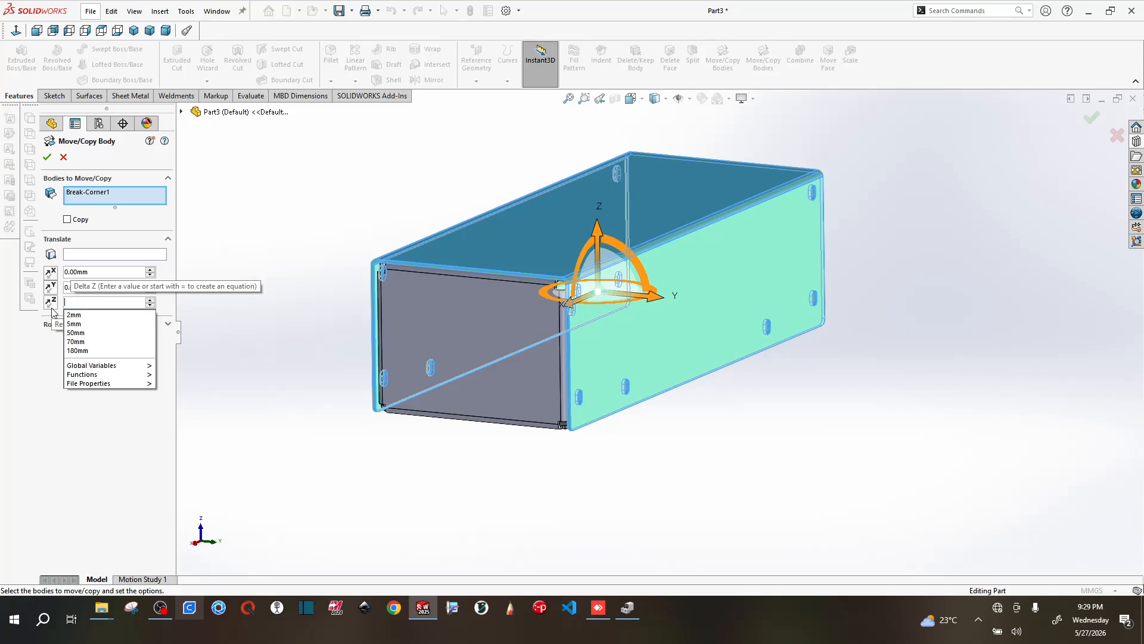
text(0.)
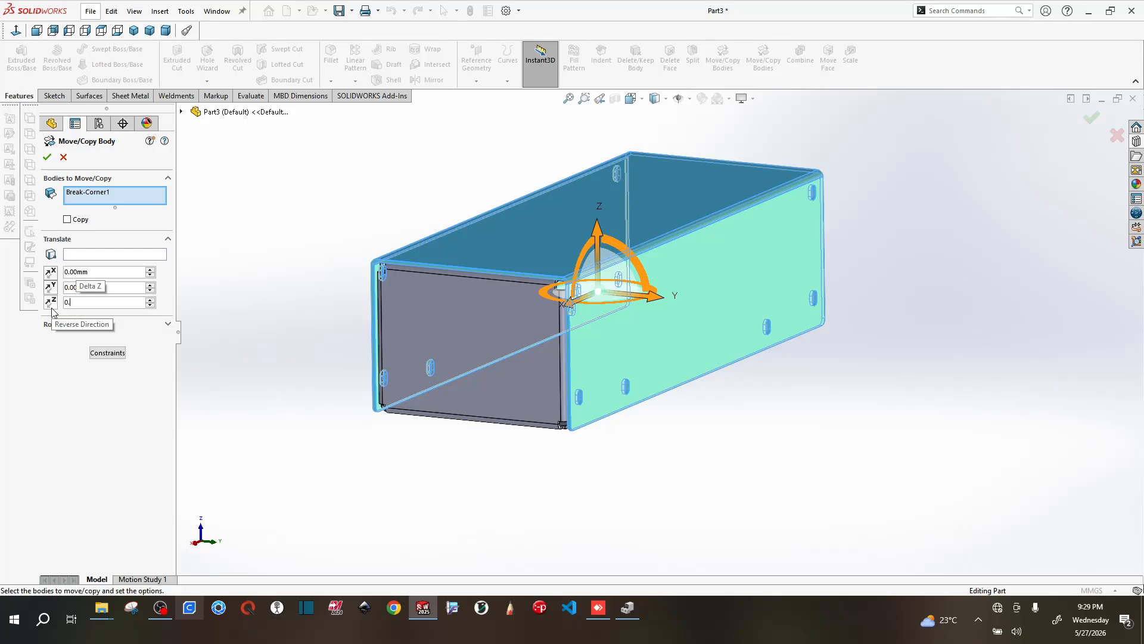
text(5)
key(Return)
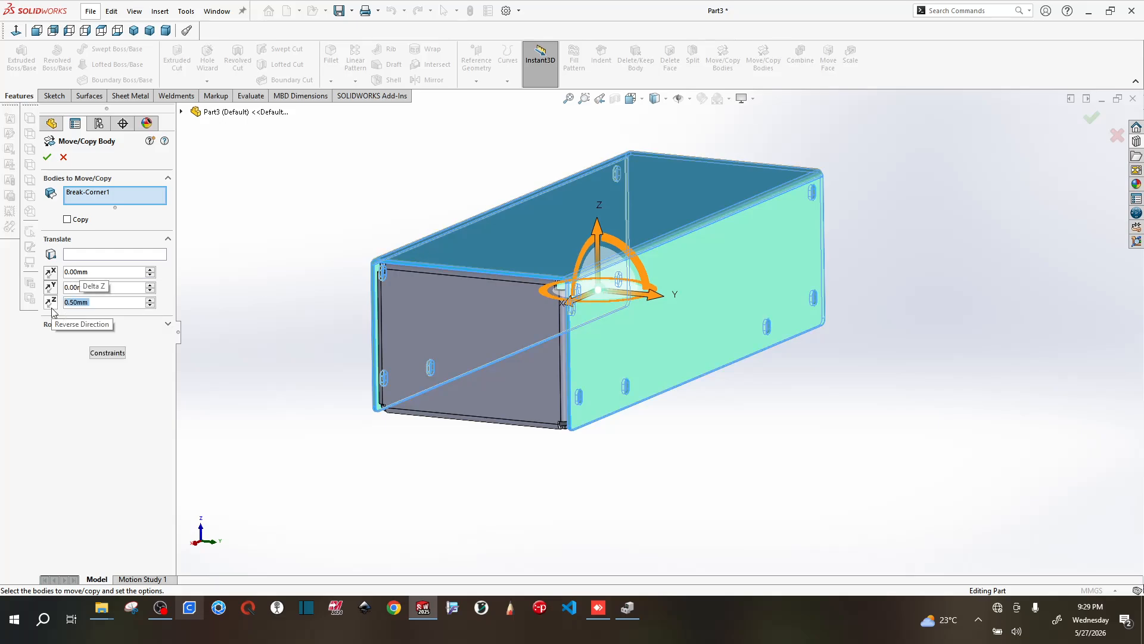
click(47, 157)
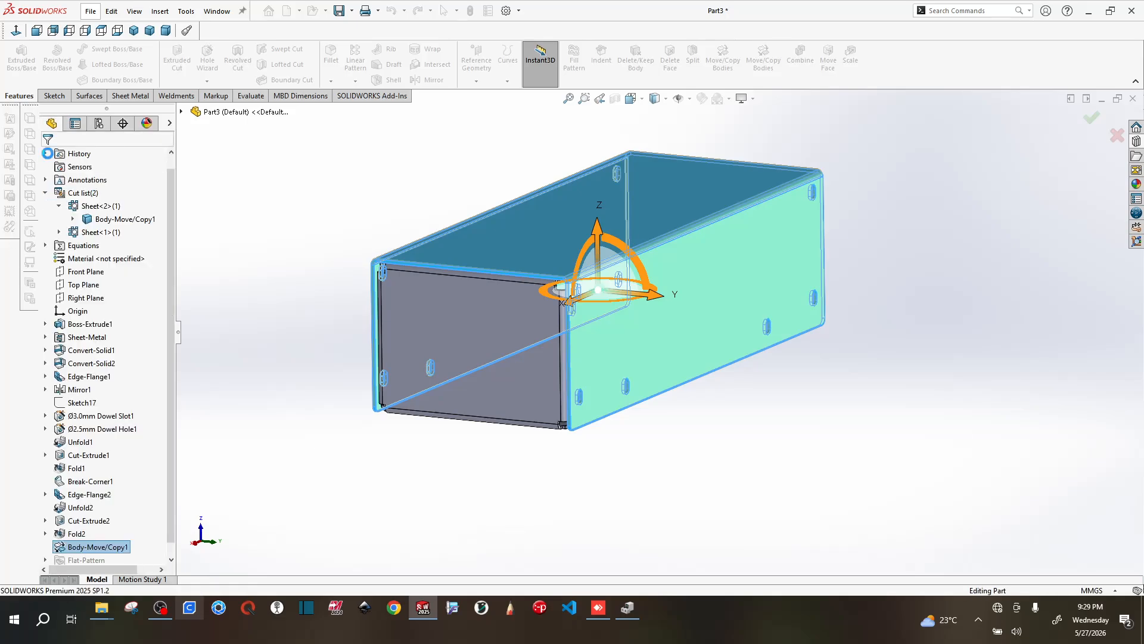
- Examine the gap between cover and base from the front, and the alignment of the side wall's slots with the holes behind them
click(37, 31)
key(ctrl+1)
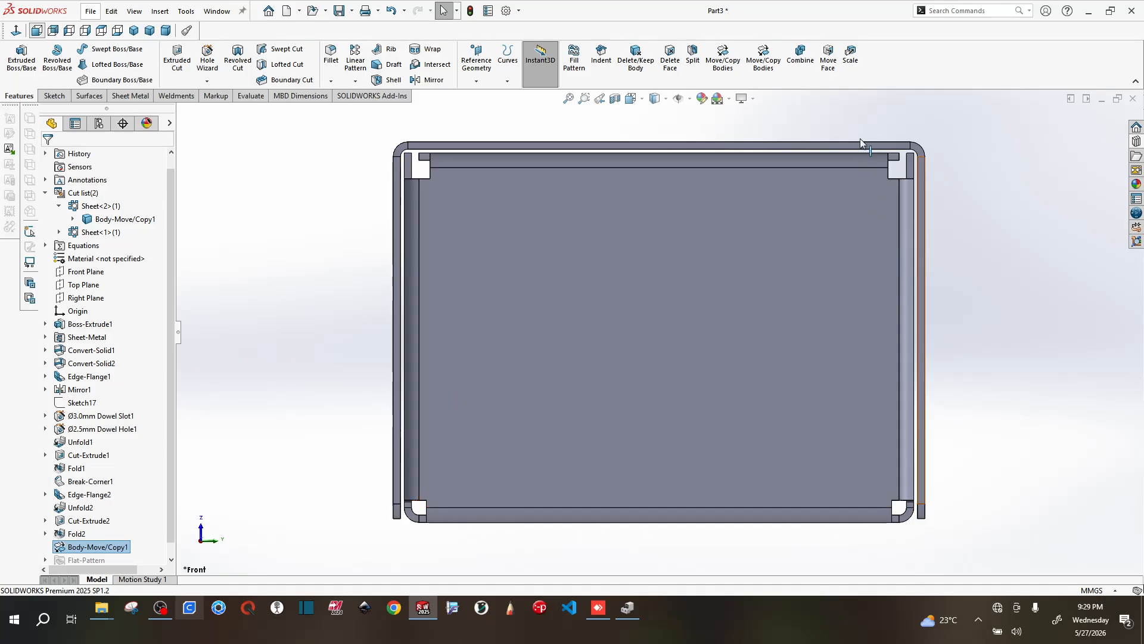
middle_drag(976, 438, 853, 447)
click(69, 30)
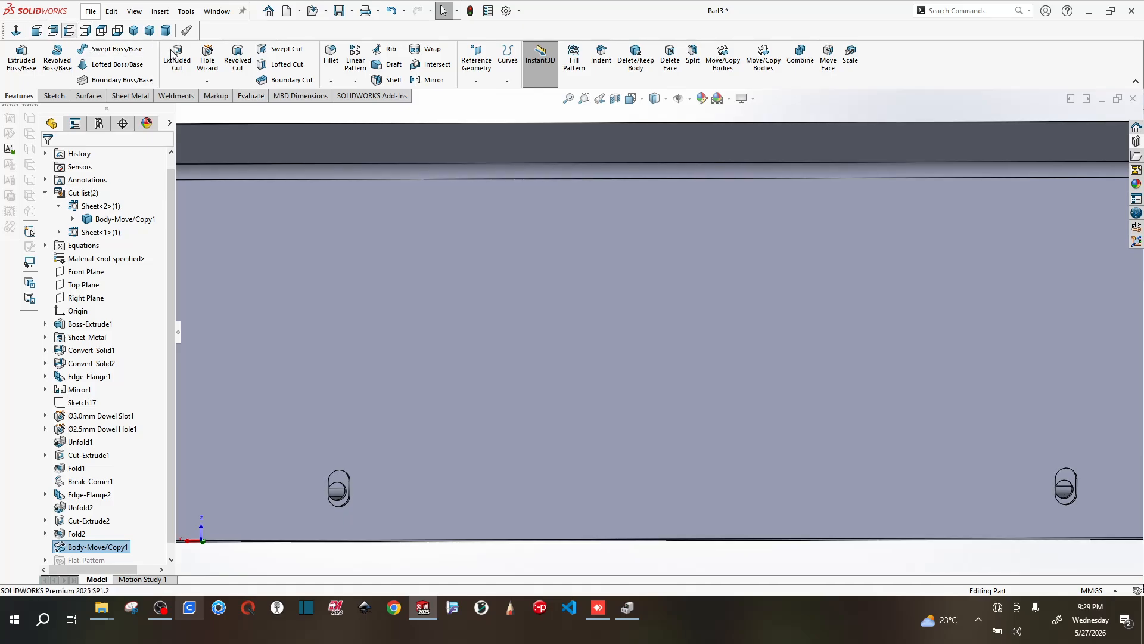
scroll(438, 289, down, 5)
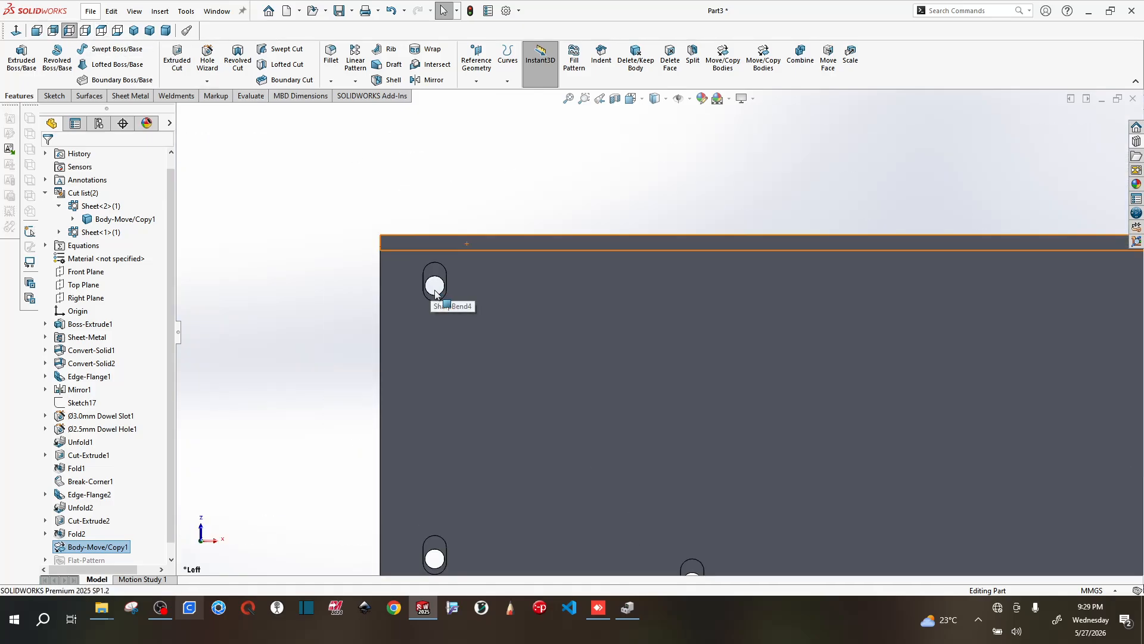
scroll(472, 303, down, 2)
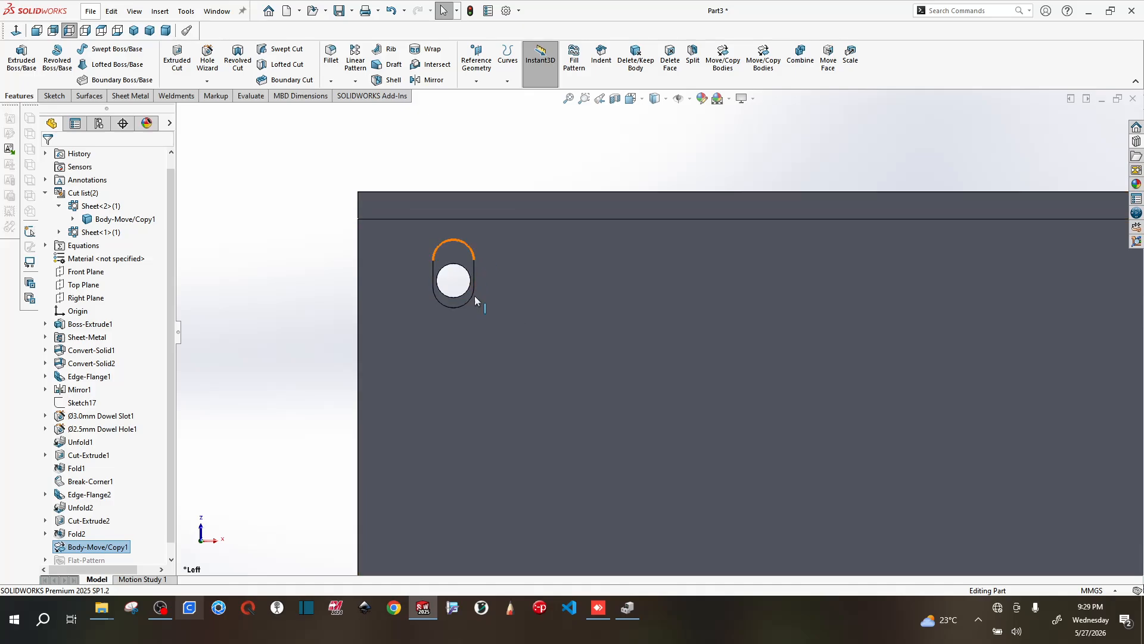
scroll(522, 313, up, 10)
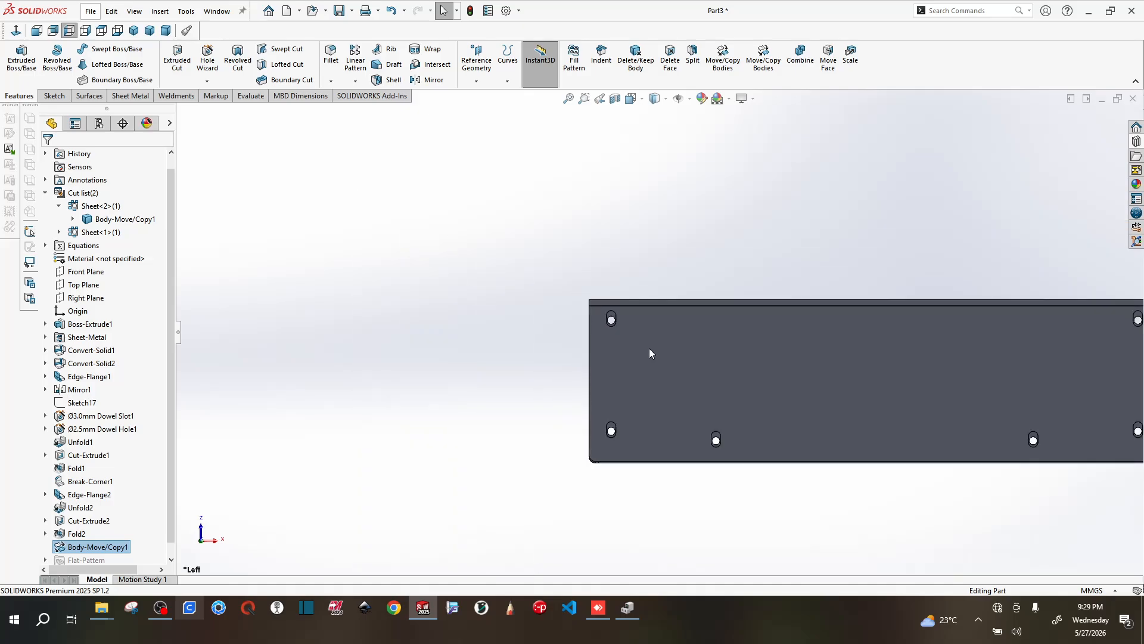
scroll(849, 341, down, 5)
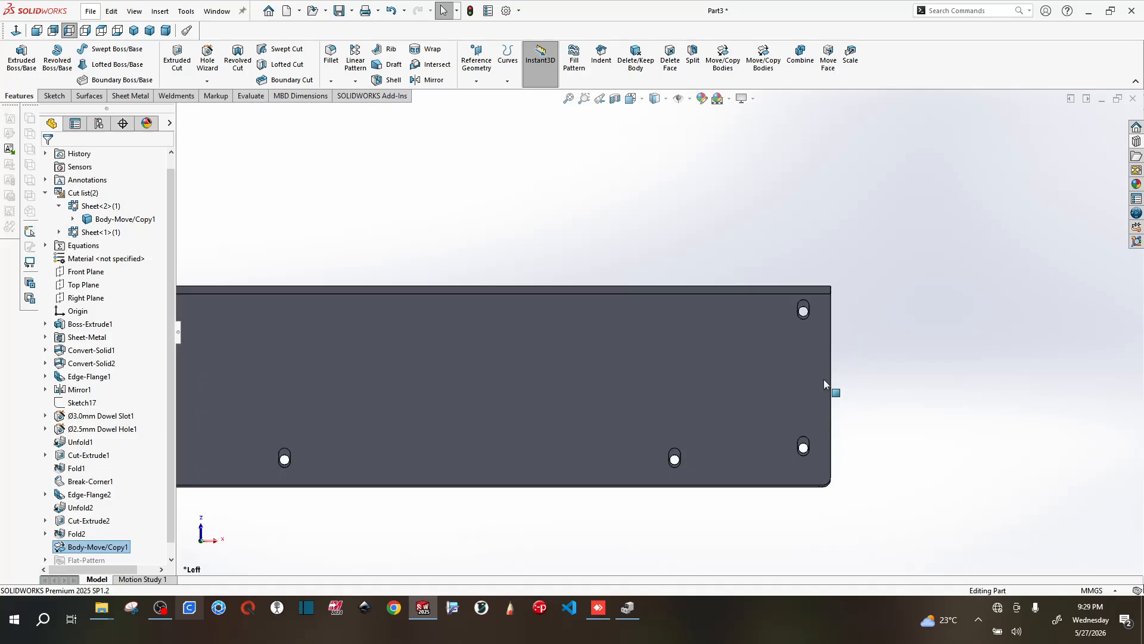
middle_drag(824, 379, 807, 490)
scroll(702, 473, up, 5)
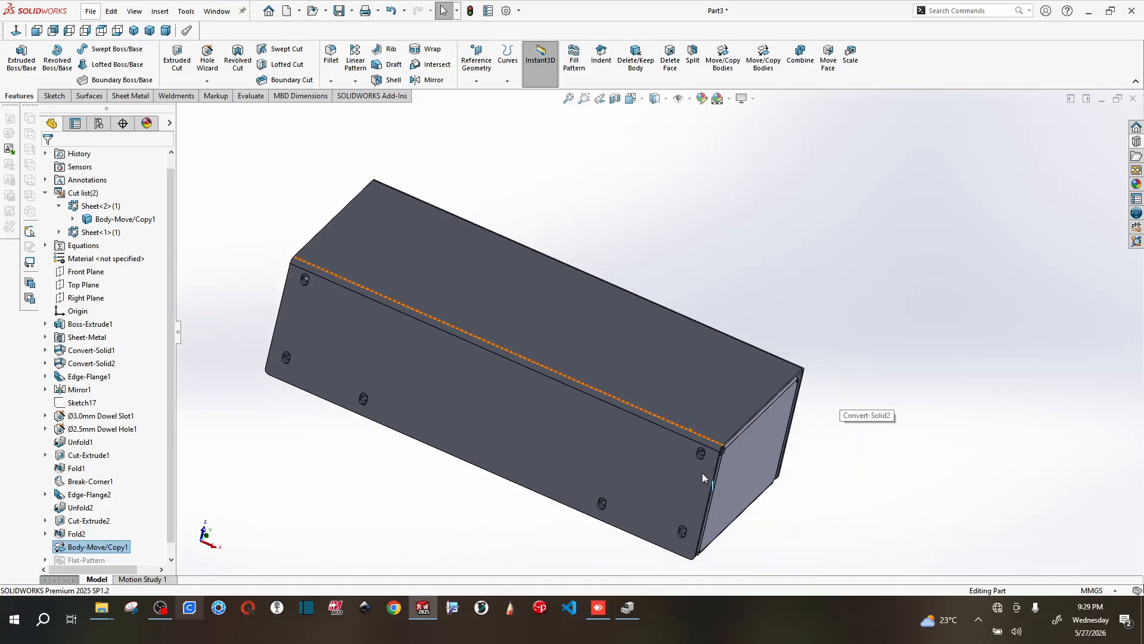
scroll(358, 249, down, 2)
scroll(545, 315, up, 4)
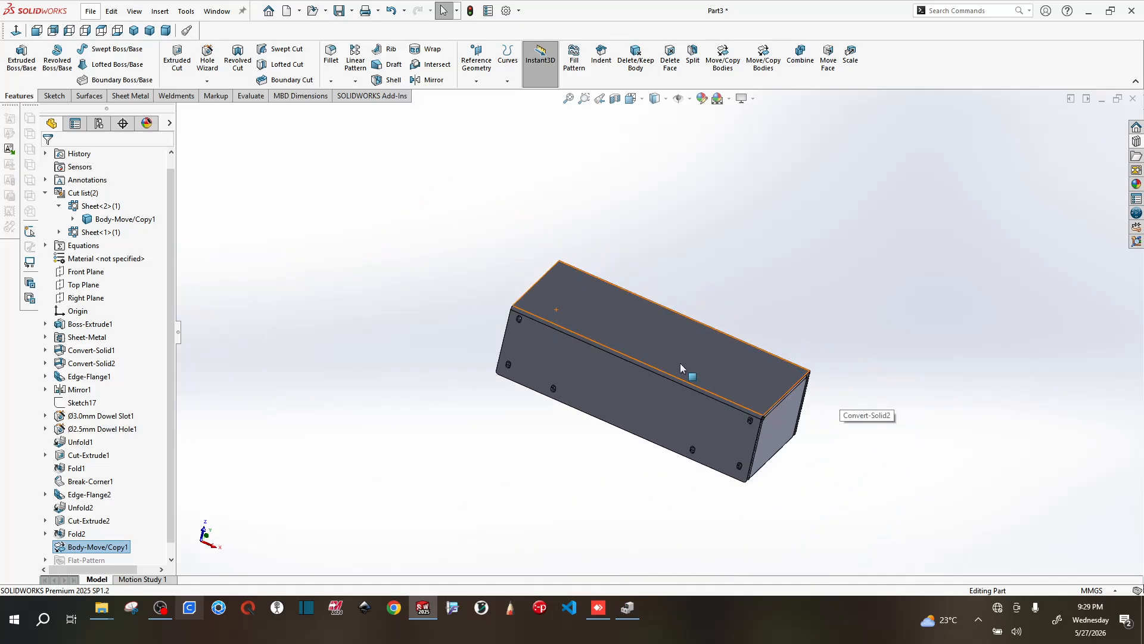
scroll(696, 390, down, 1)
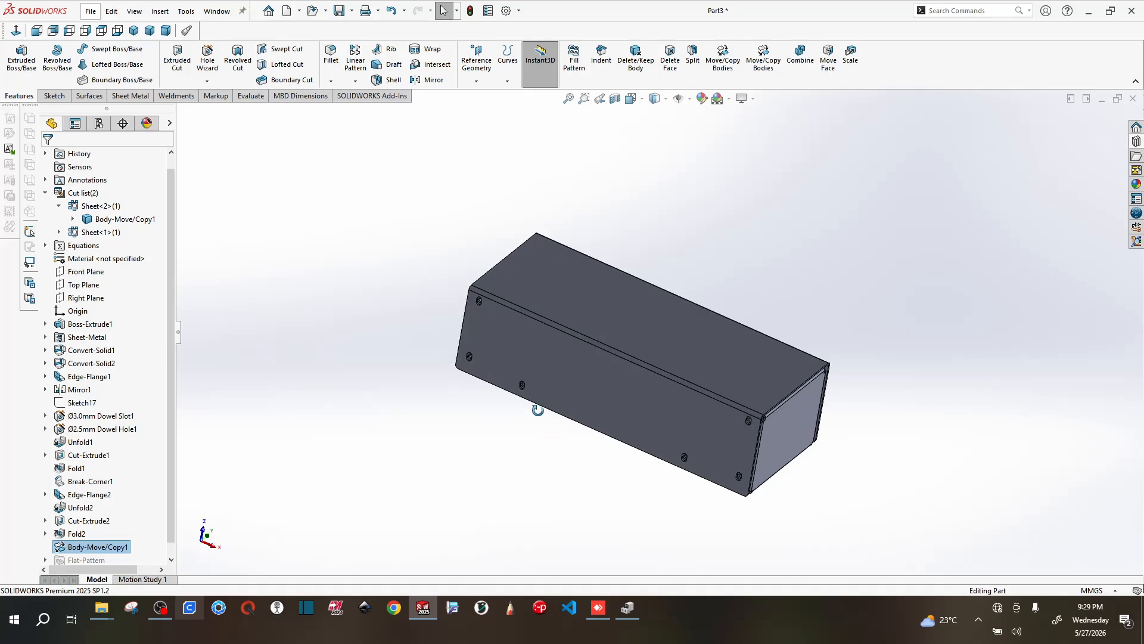
middle_drag(567, 465, 620, 449)
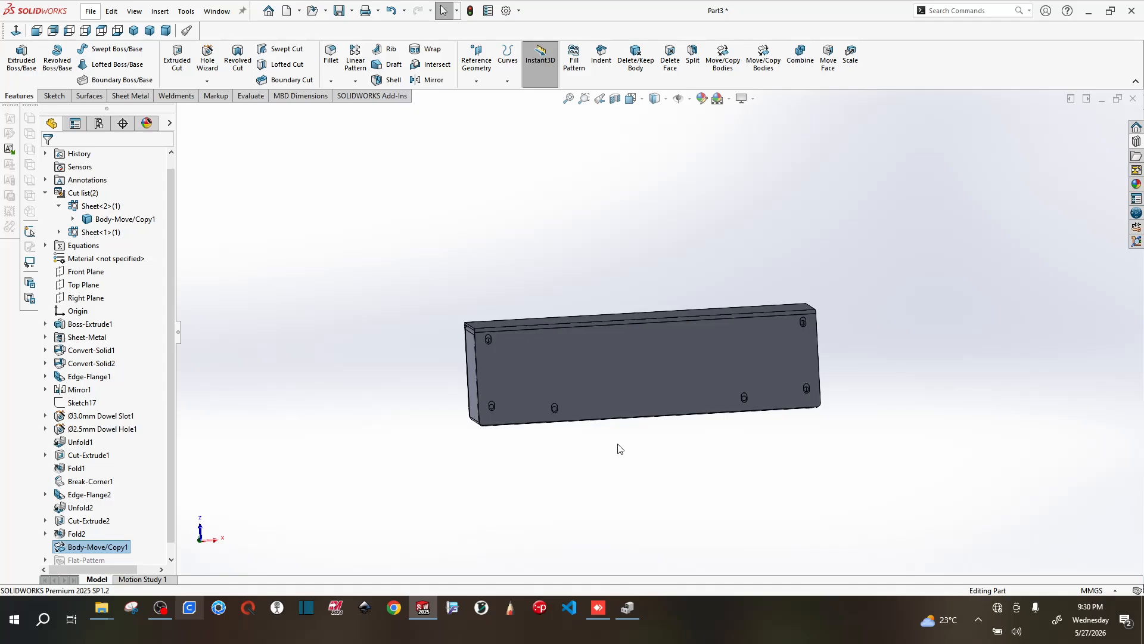
- Highlight the cover body and the base body in turn in the cut list, and clear the selection
click(86, 194)
click(119, 218)
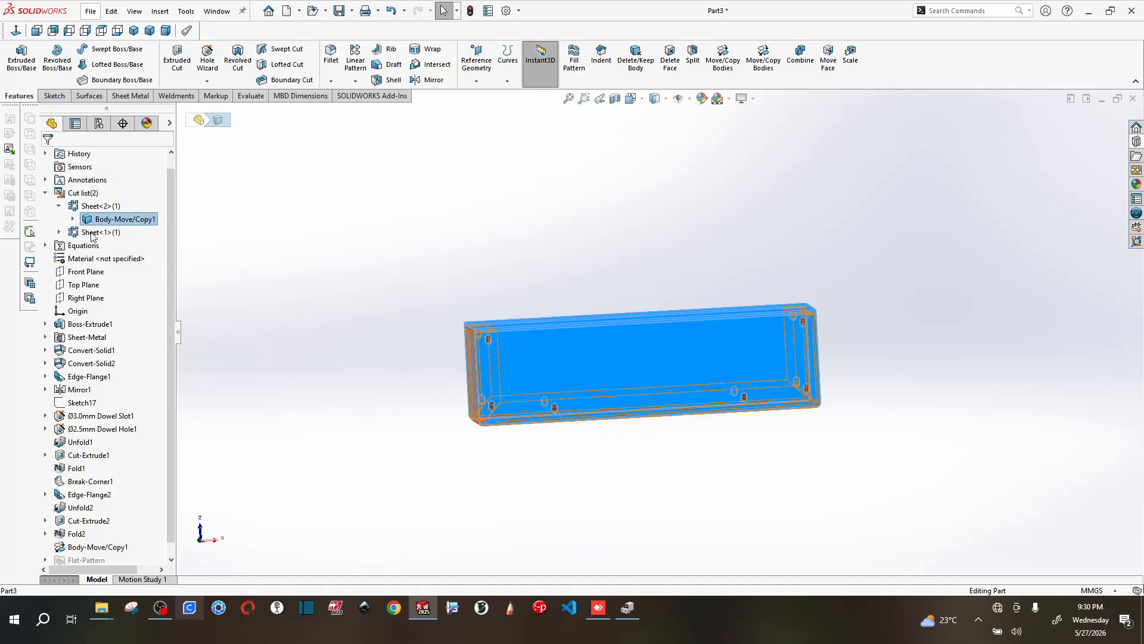
click(58, 232)
click(102, 245)
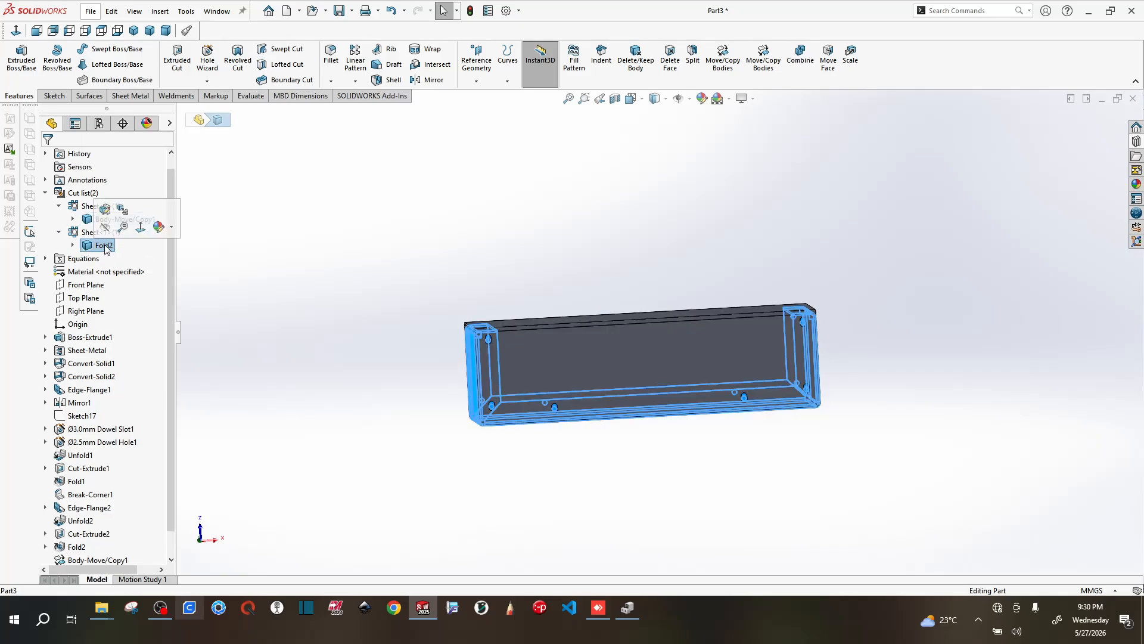
click(425, 274)
middle_drag(425, 276, 435, 301)
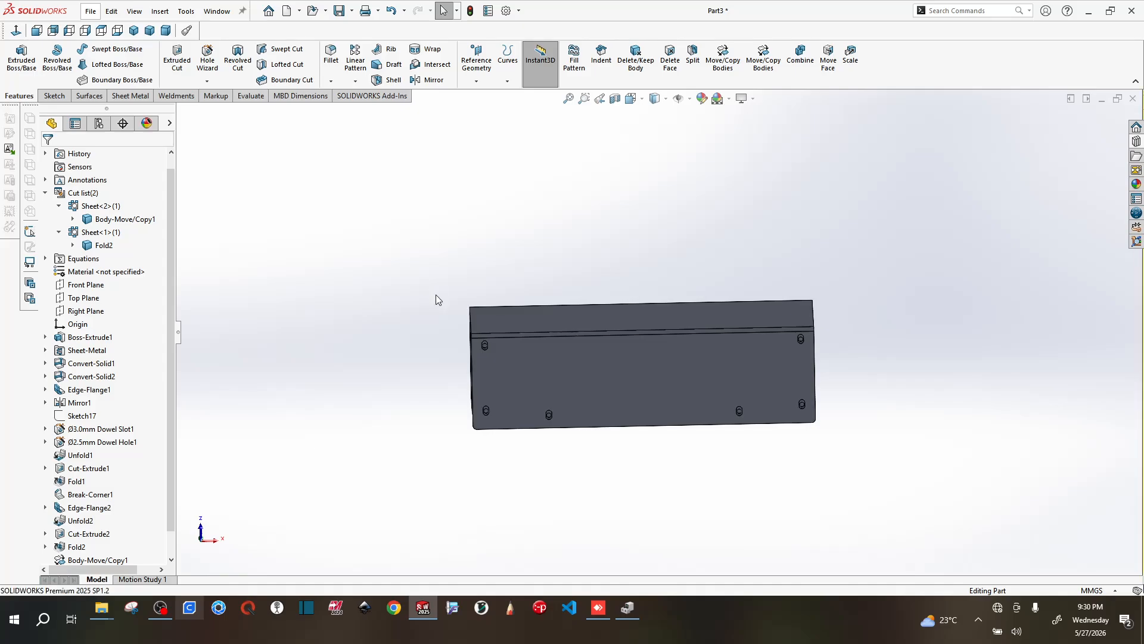